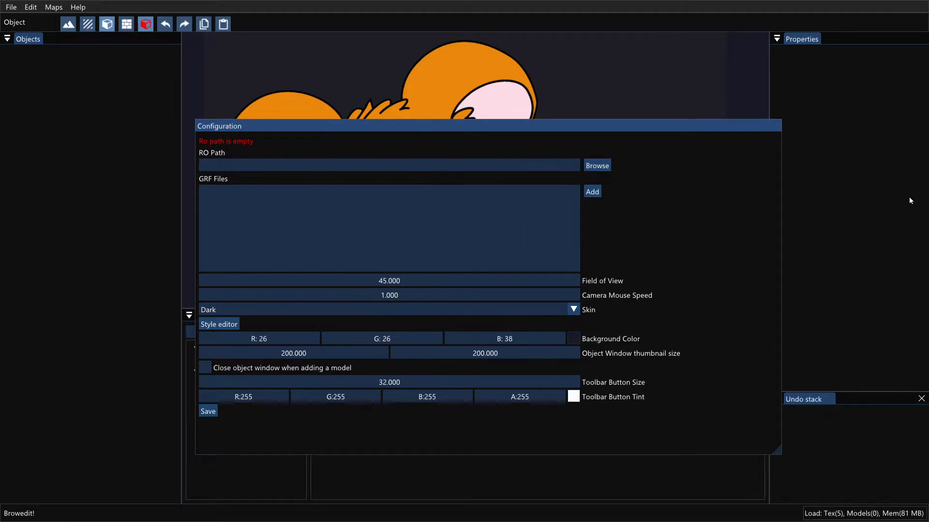
Step: Set the RO path to ..\game\client\ and add ..\game\client\data.grf and ..\game\client\rdata.grf as GRF files, in that order
type("..\\game\\")
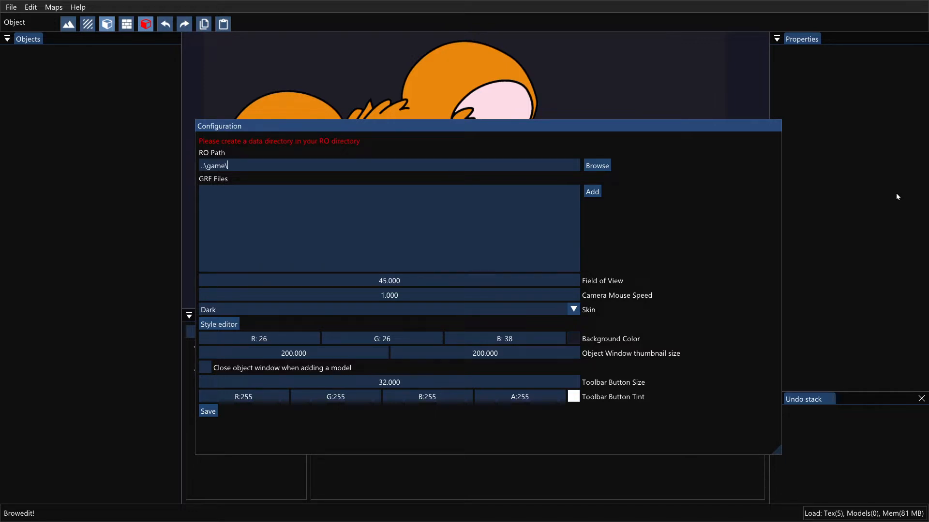
type("client\\")
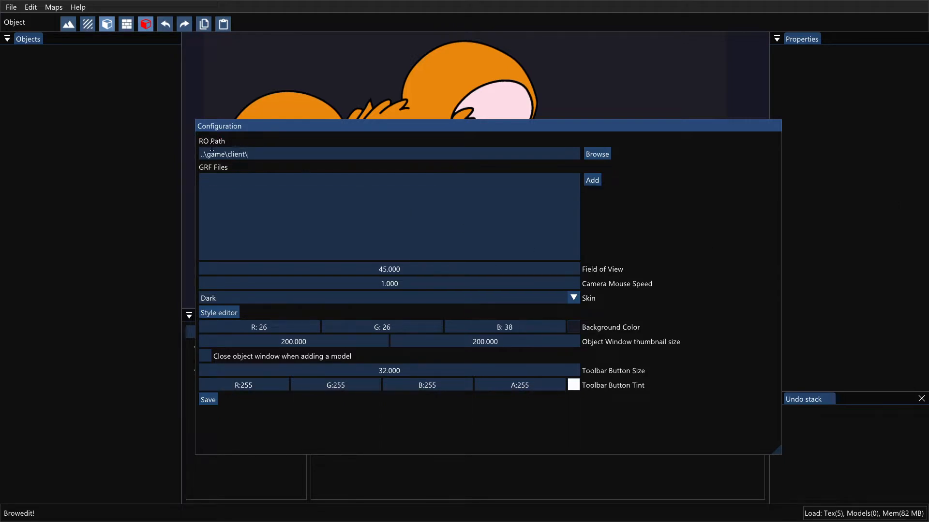
left_click(592, 180)
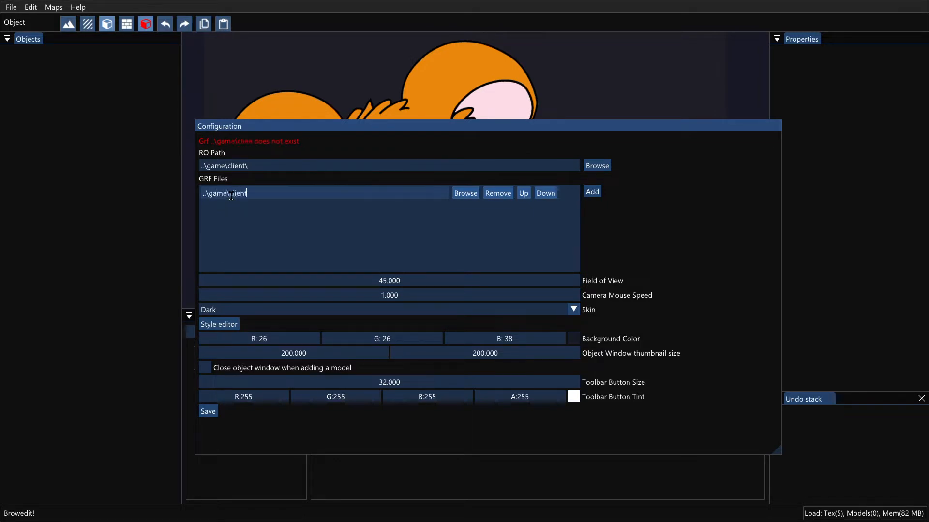
type("f")
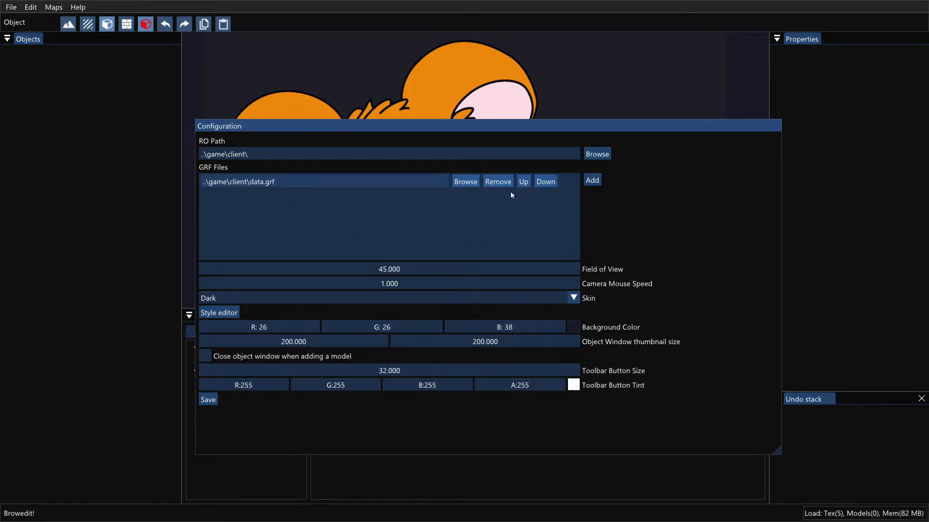
left_click(592, 180)
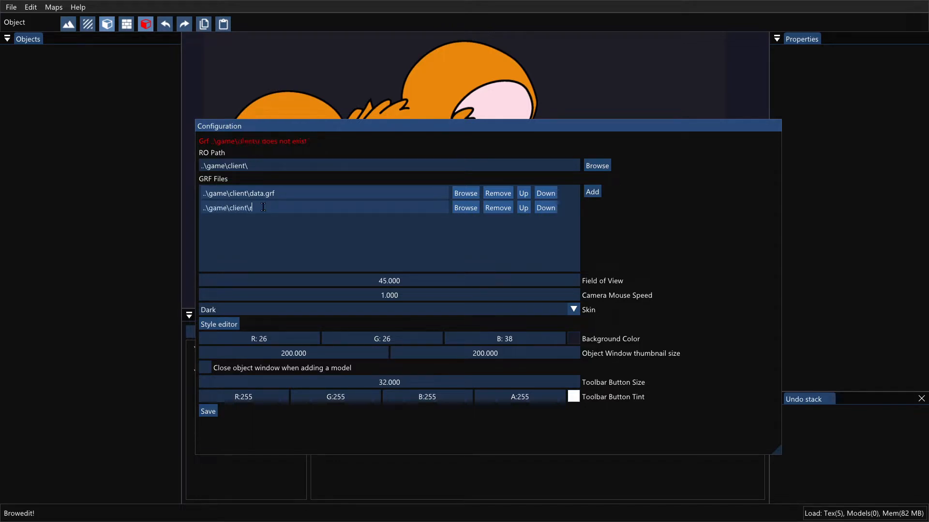
type("f")
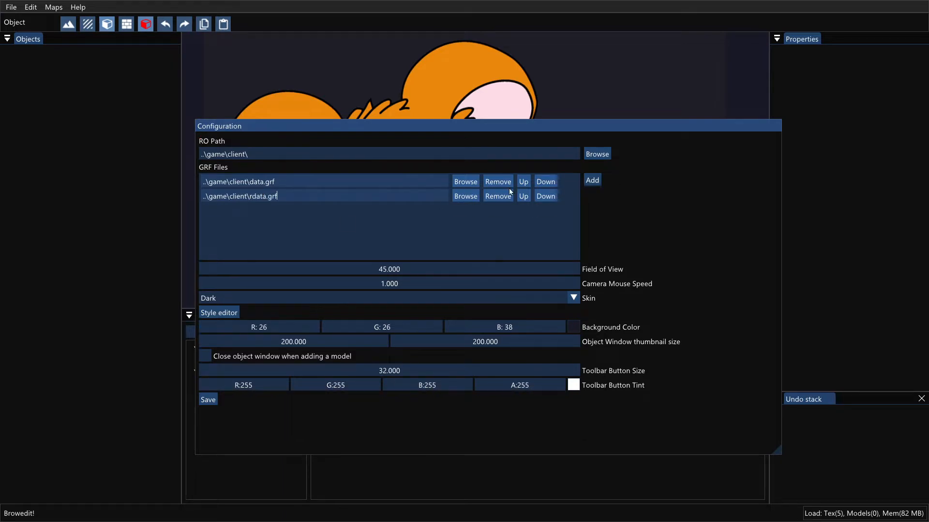
left_click(525, 197)
left_click(524, 196)
Step: Set the camera's field of view to 75 in the configuration
left_click_drag(385, 269, 393, 268)
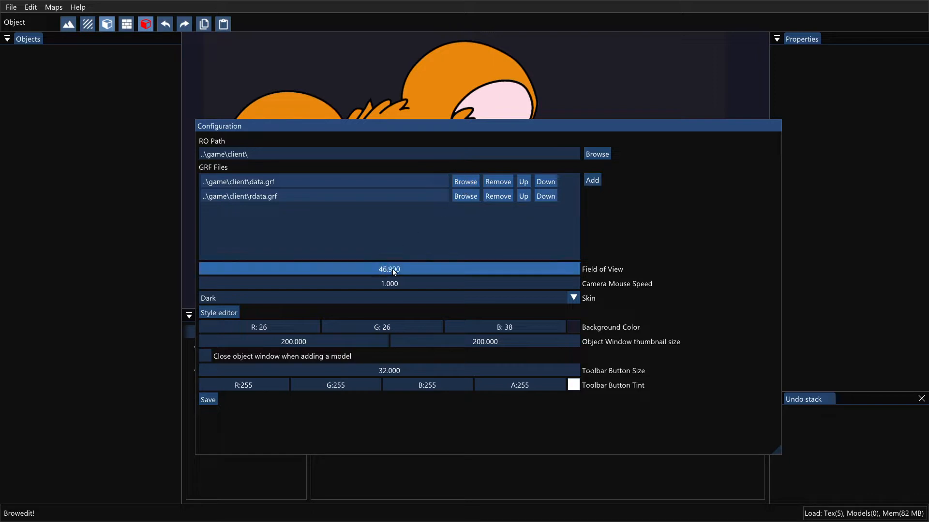
left_click_drag(467, 276, 427, 269)
double_click(426, 267)
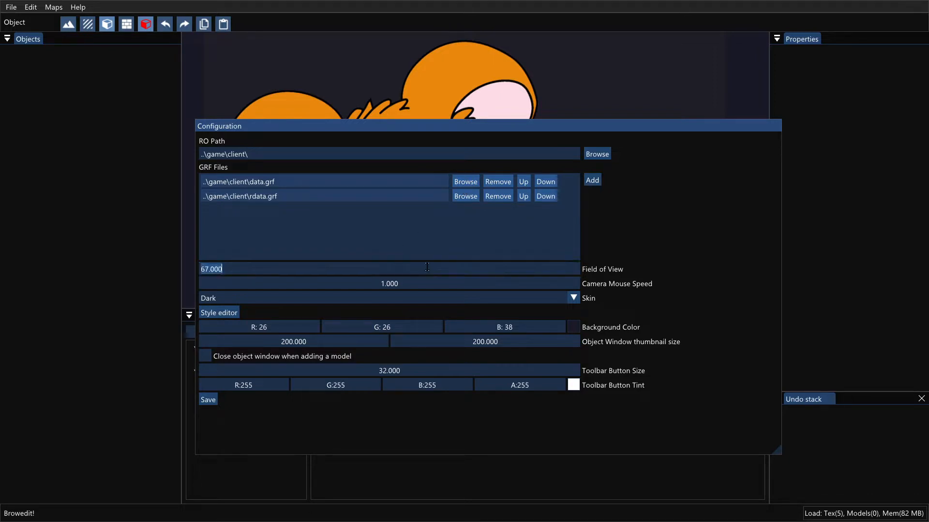
type("75")
key("Return")
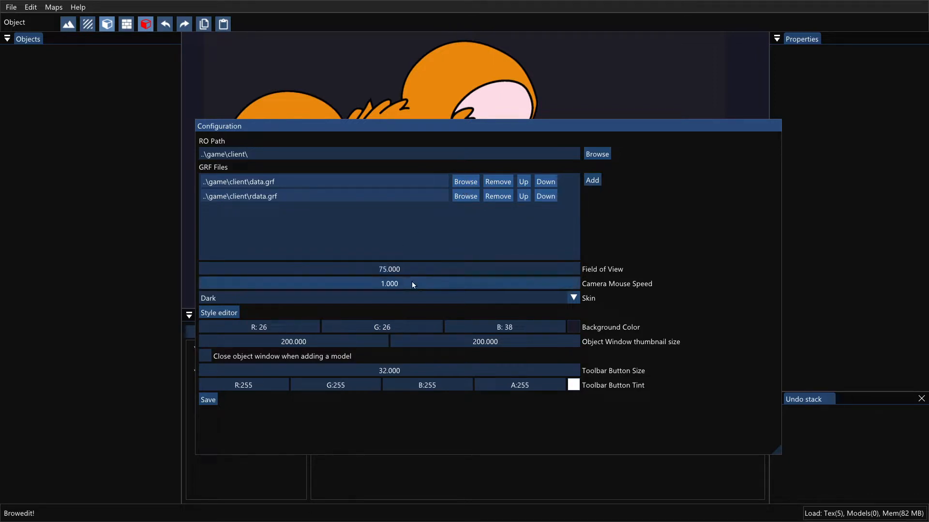
Step: Try the Light skin for the interface and restore the Dark skin
left_click(358, 298)
left_click(328, 323)
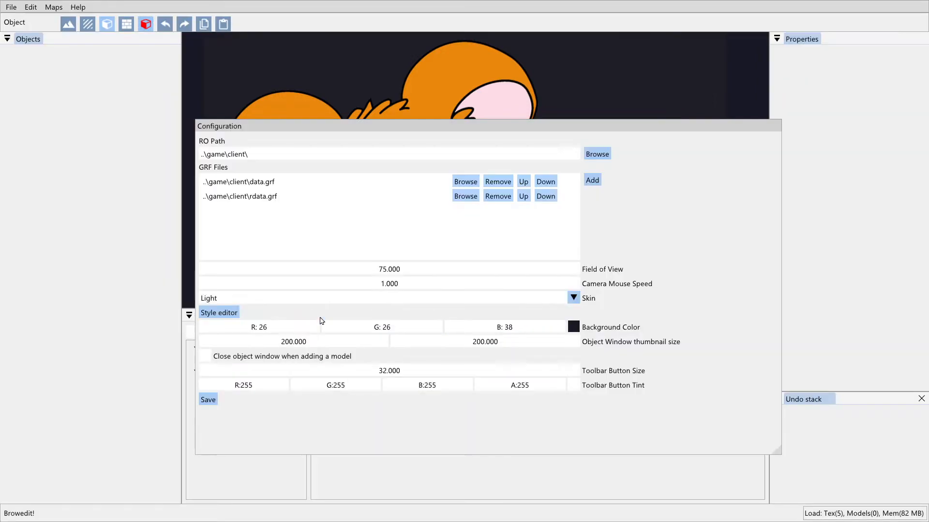
left_click(296, 303)
left_click(266, 313)
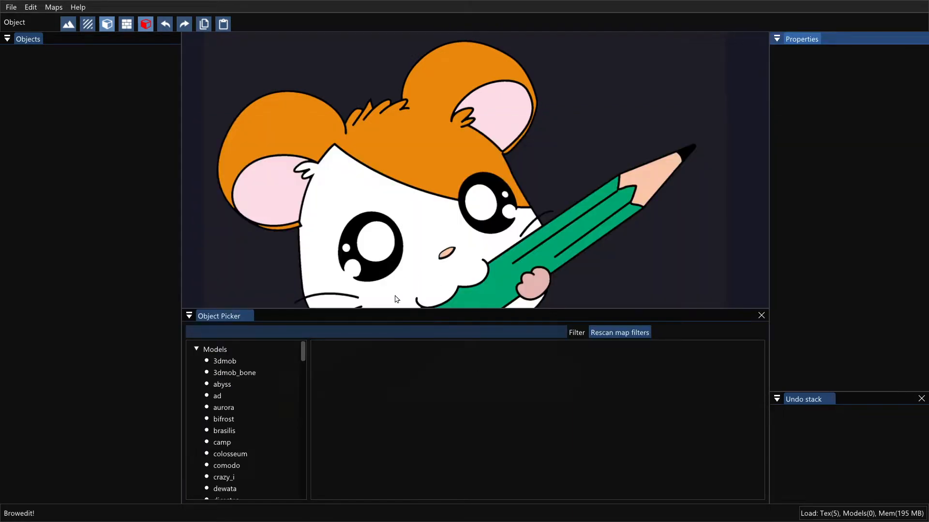
Step: Reduce the height of the Object Picker to enlarge the main viewport, and choose object edit mode
left_click_drag(391, 311, 390, 375)
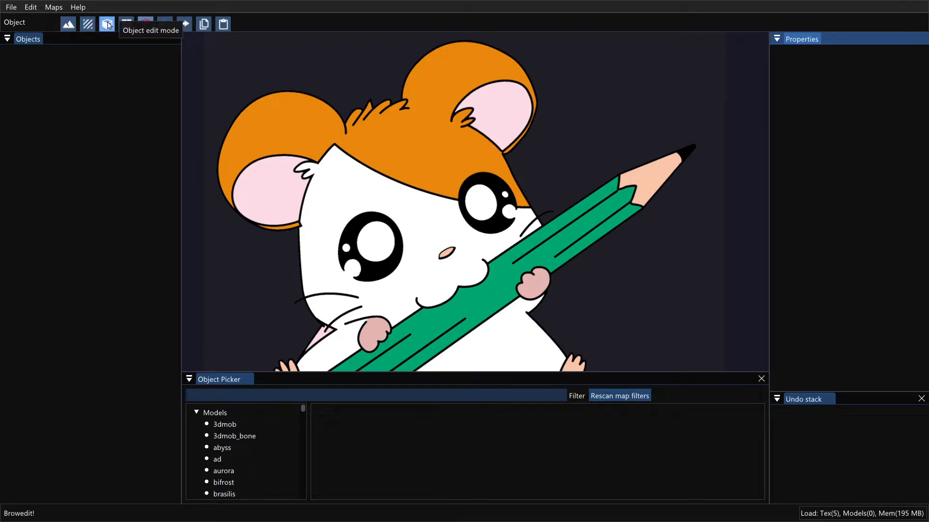
left_click(109, 25)
Step: Bring up the list of maps available for opening
left_click(11, 7)
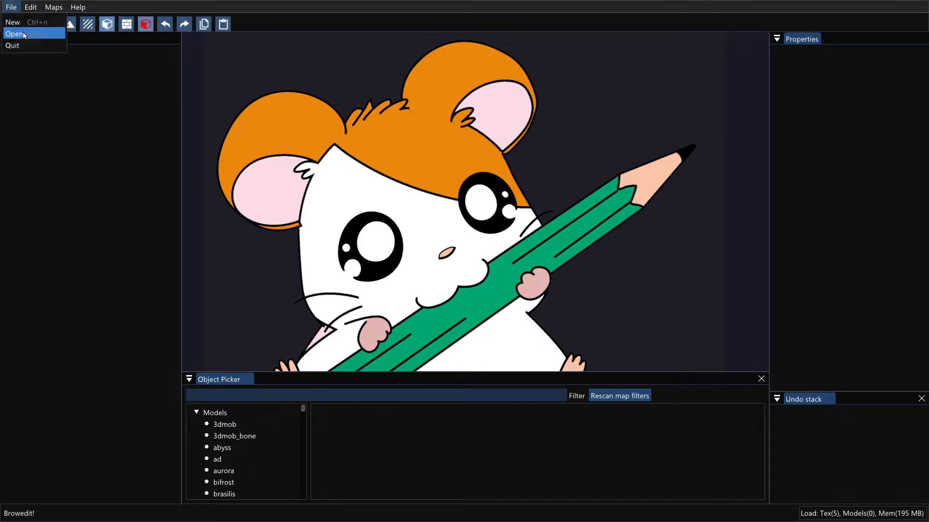
left_click(22, 33)
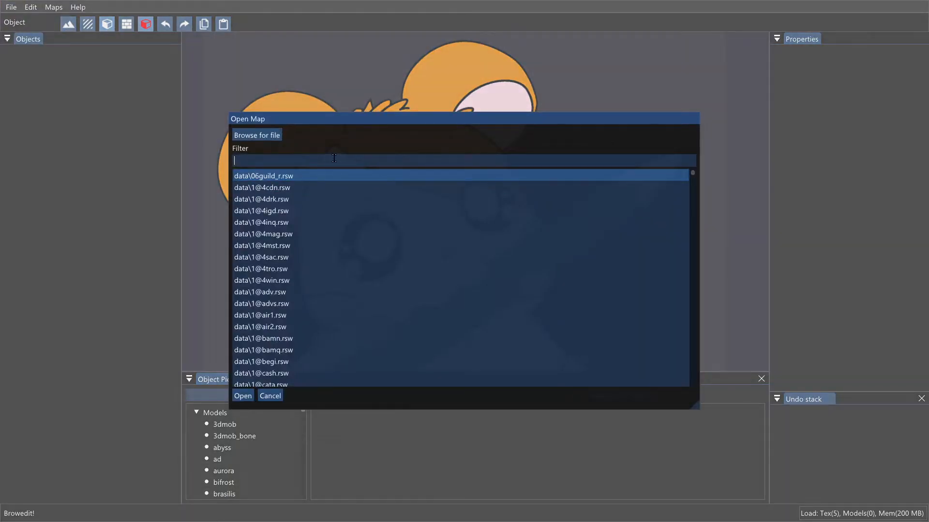
type("guild_")
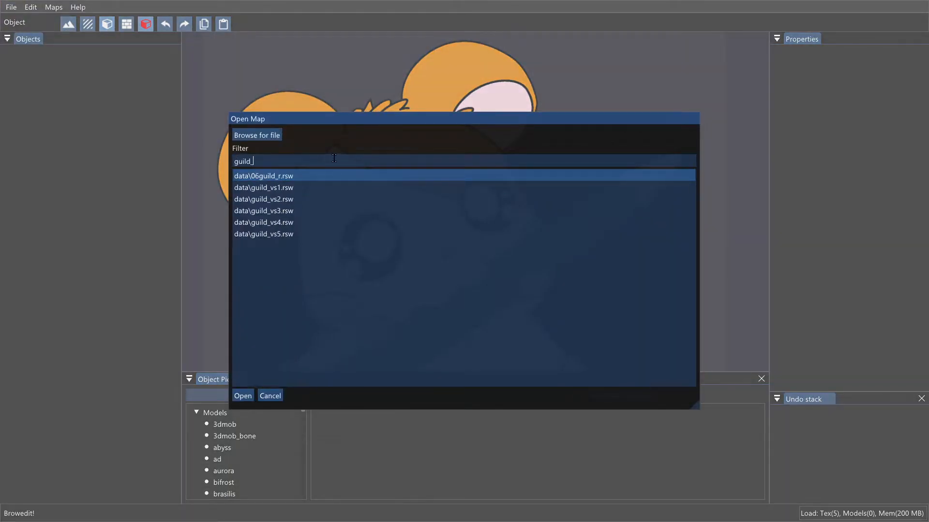
key("BackSpace")
key("BackSpace")
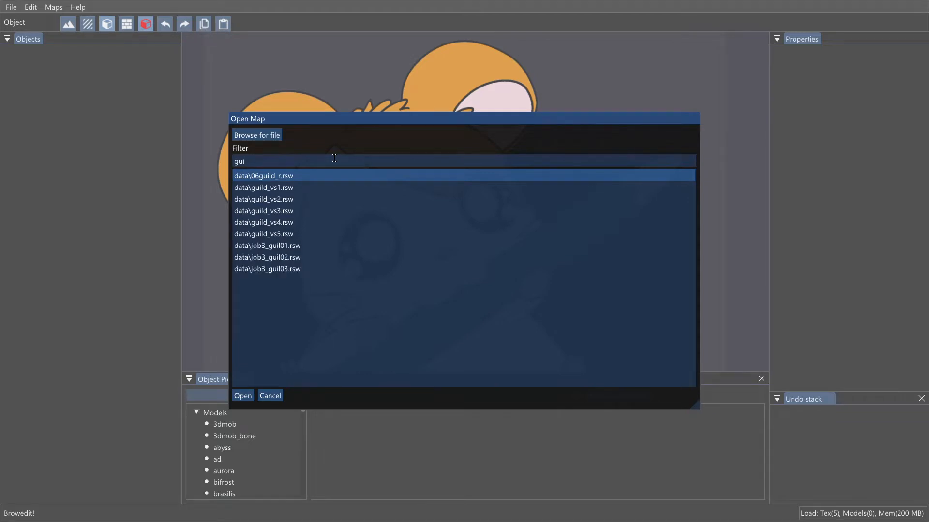
key("BackSpace")
key("BackSpace")
key("BackSpace")
type("pla")
key("BackSpace")
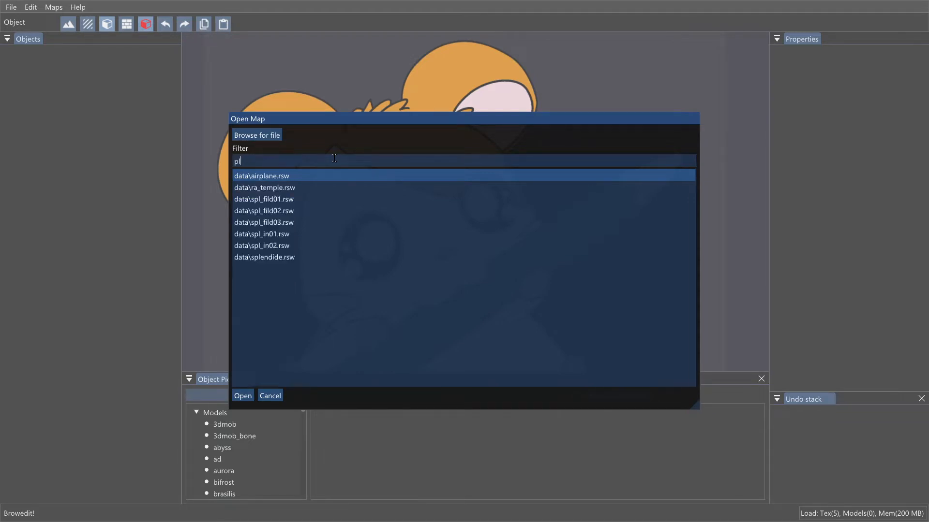
key("BackSpace")
key("BackSpace")
Step: Filter the map list by \pront and open the map data\prontera.rsw
type("\\")
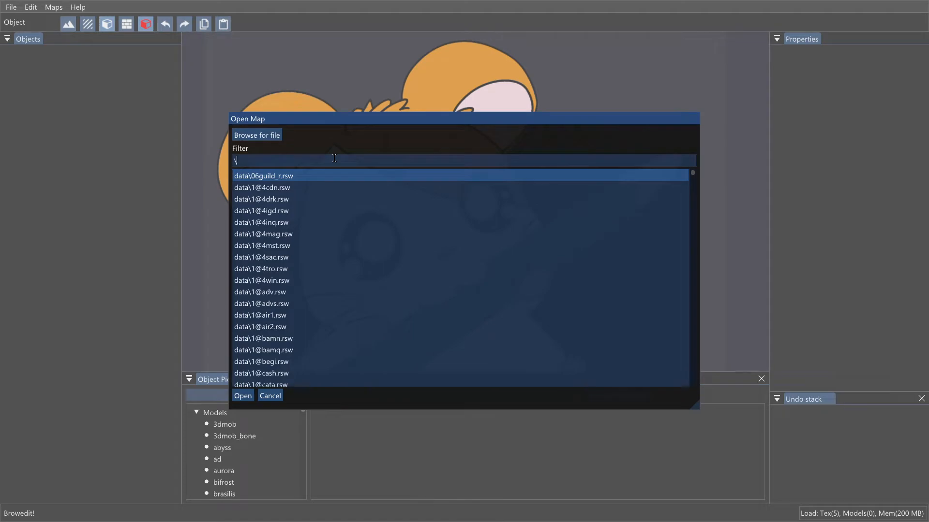
type("pront")
left_click(260, 177)
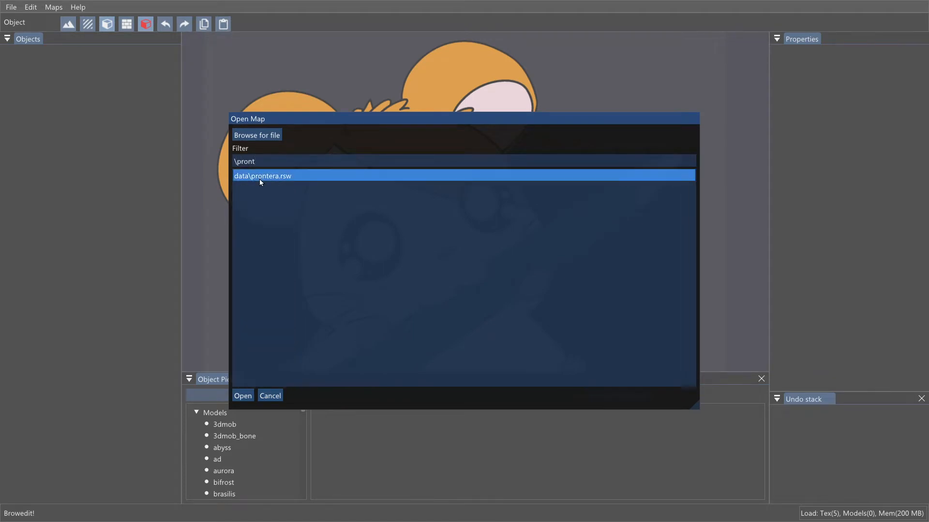
key("Return")
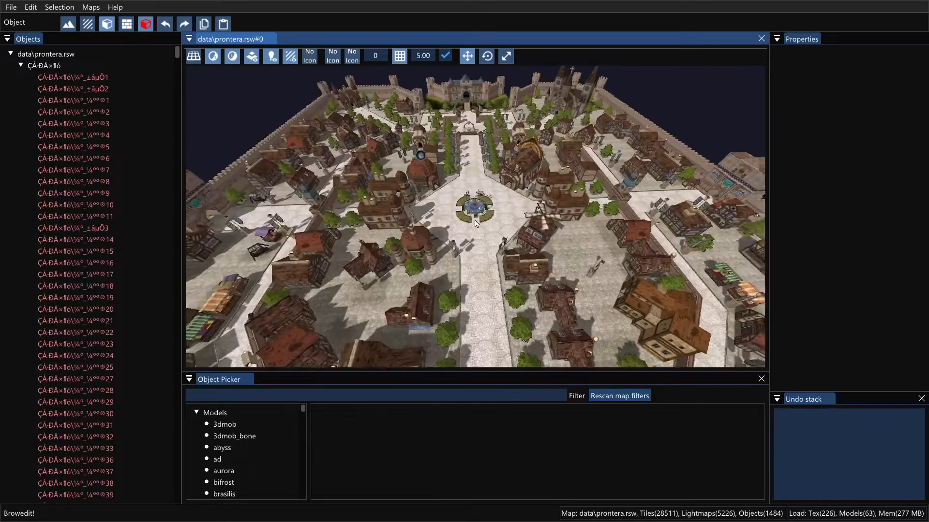
Step: Examine the Prontera map with the orthographic camera, from the central fountain out to the city walls, and return to the perspective camera
scroll(459, 251, "up", 5, "shift")
middle_click_drag(434, 210, 452, 218)
scroll(464, 252, "up", 2)
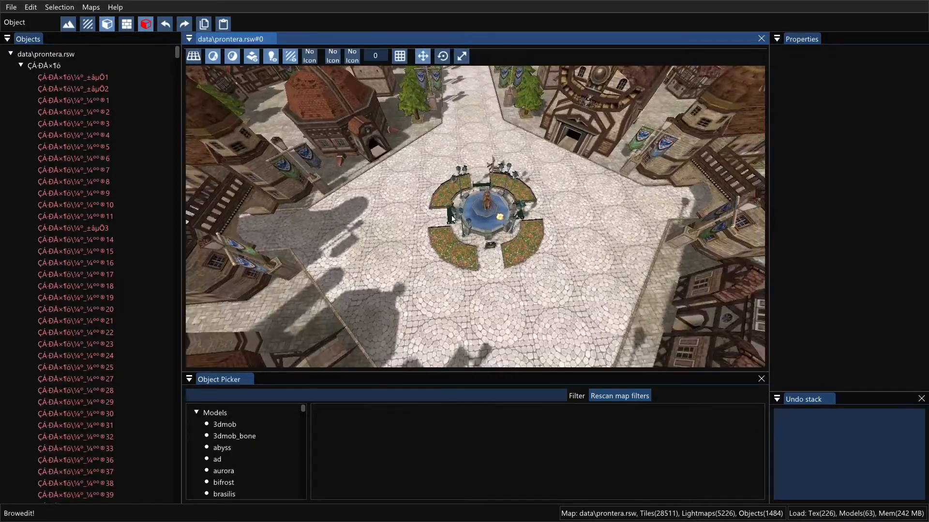
left_click(194, 56)
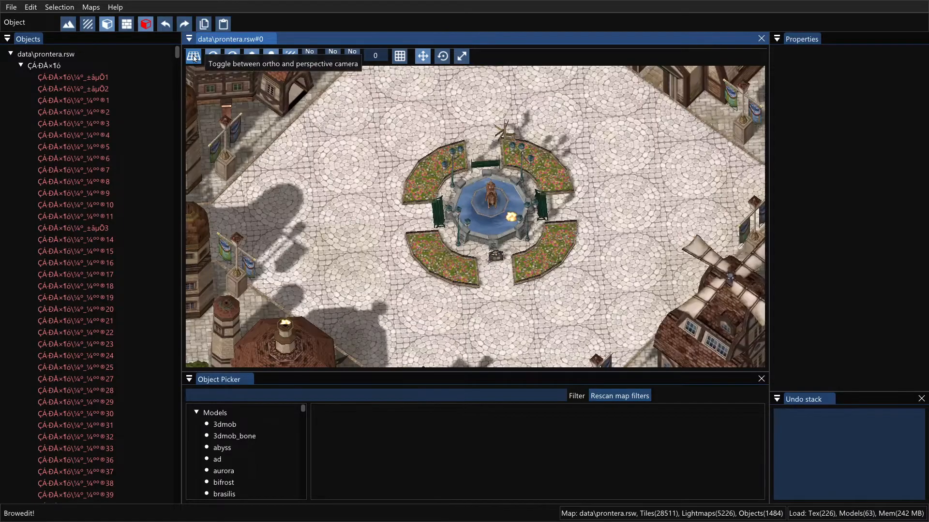
middle_click_drag(443, 257, 470, 243, "shift")
scroll(471, 244, "down", 10)
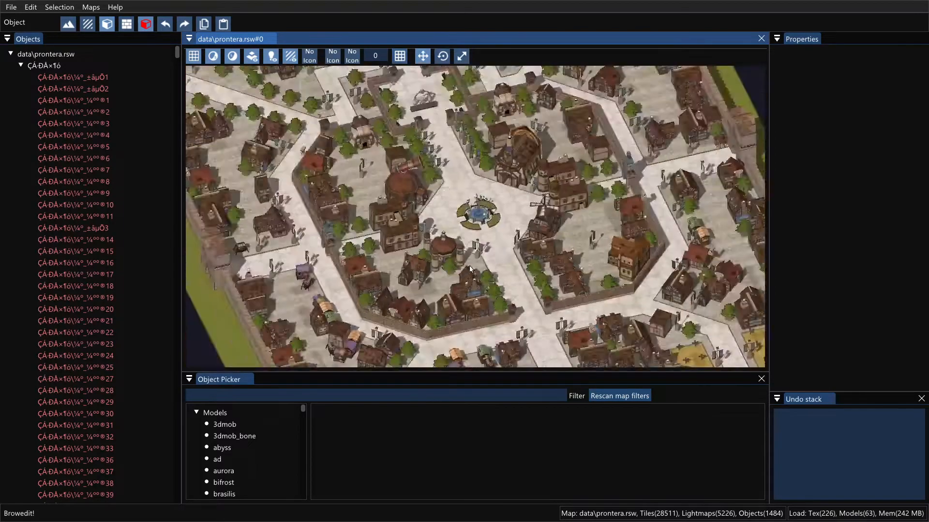
scroll(500, 256, "up", 3)
scroll(500, 257, "up", 5)
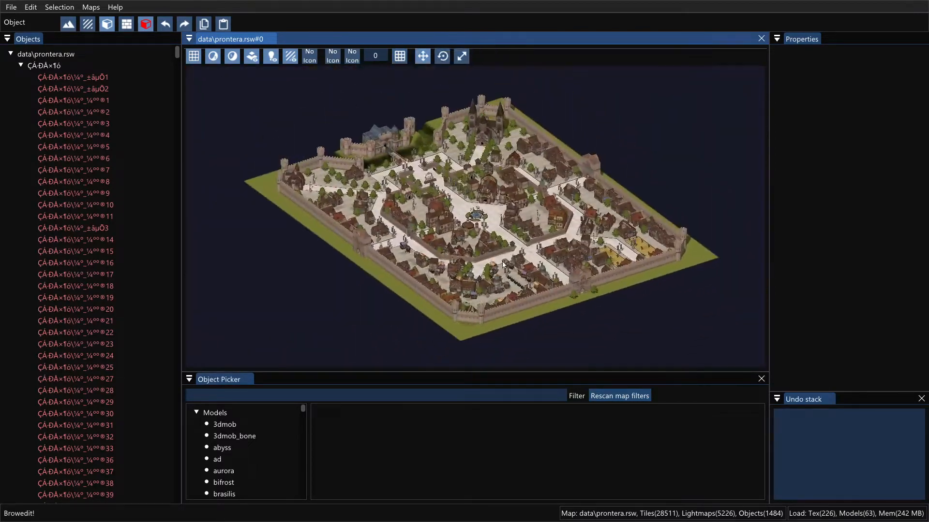
scroll(507, 263, "down", 1)
middle_click_drag(505, 339, 503, 341, "shift")
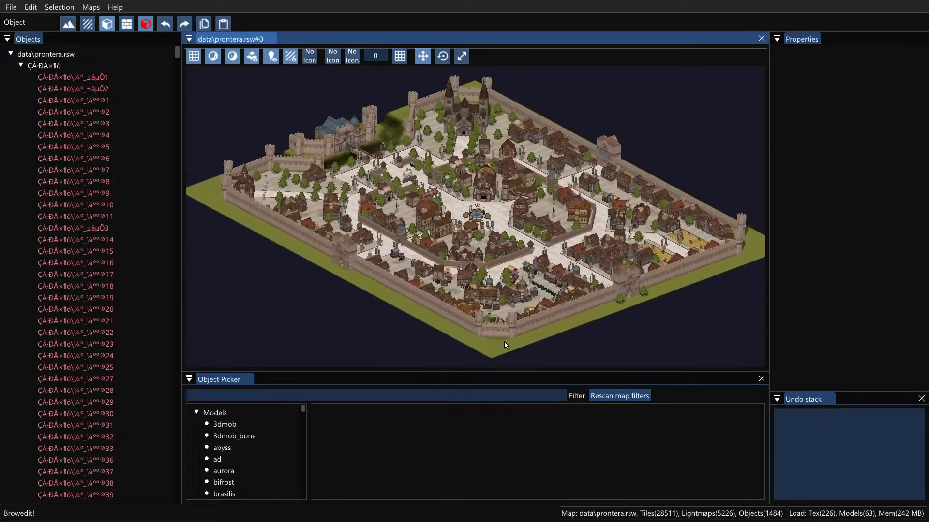
left_click(193, 56)
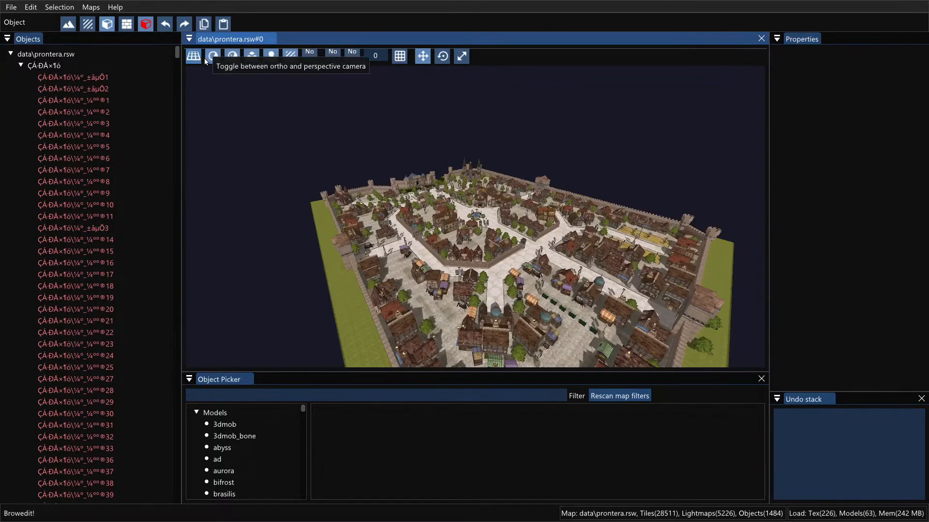
middle_click_drag(476, 196, 491, 286, "shift")
Step: Compare the area around Prontera's central fountain with the map's shadows hidden and shown
left_click(209, 56)
scroll(489, 224, "up", 10)
scroll(450, 254, "up", 6)
scroll(429, 255, "up", 5)
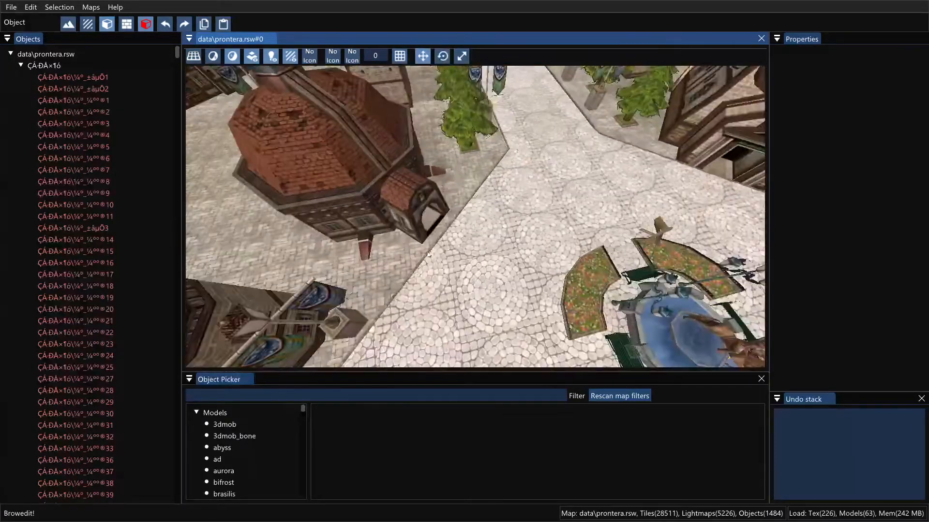
left_click(213, 56)
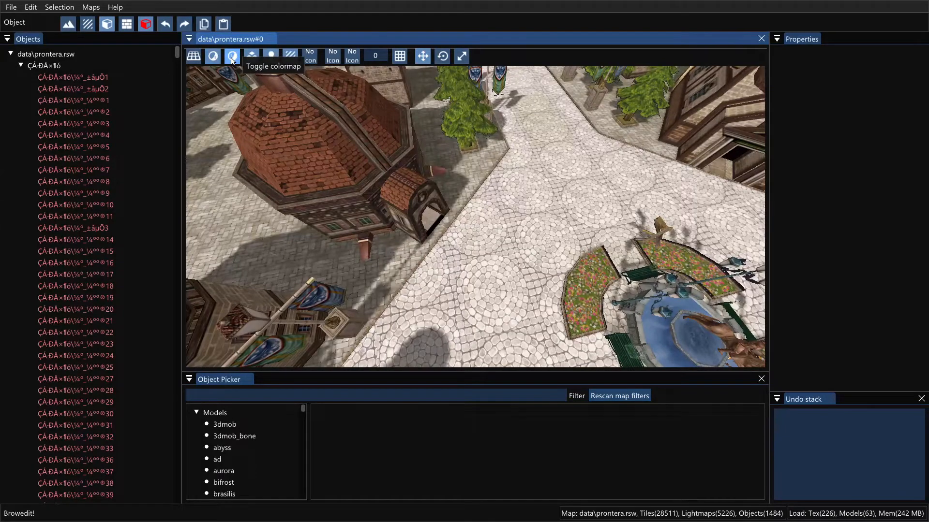
Step: Toggle the colormap on the Prontera map to check its effect on the streets around the fountain
left_click(232, 61)
scroll(477, 214, "down", 6)
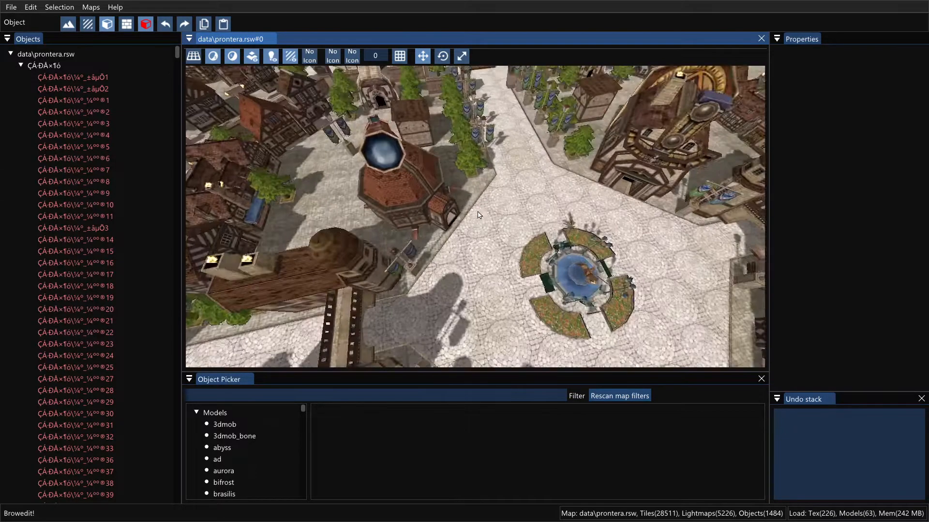
middle_click_drag(477, 213, 457, 172)
Step: Filter the map list by comodo and open the map data\comodo.rsw as well
key("ctrl+o")
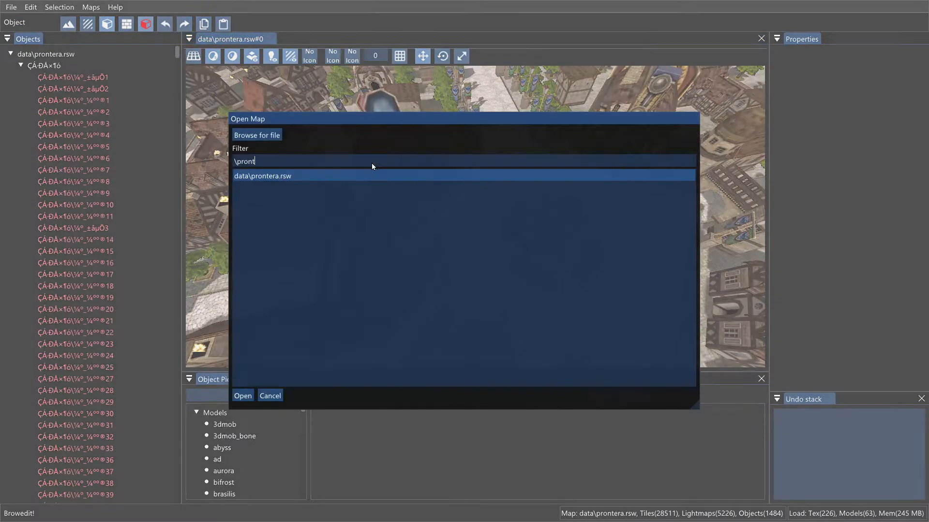
key("BackSpace")
key("BackSpace")
key("BackSpace")
key("BackSpace")
key("BackSpace")
key("BackSpace")
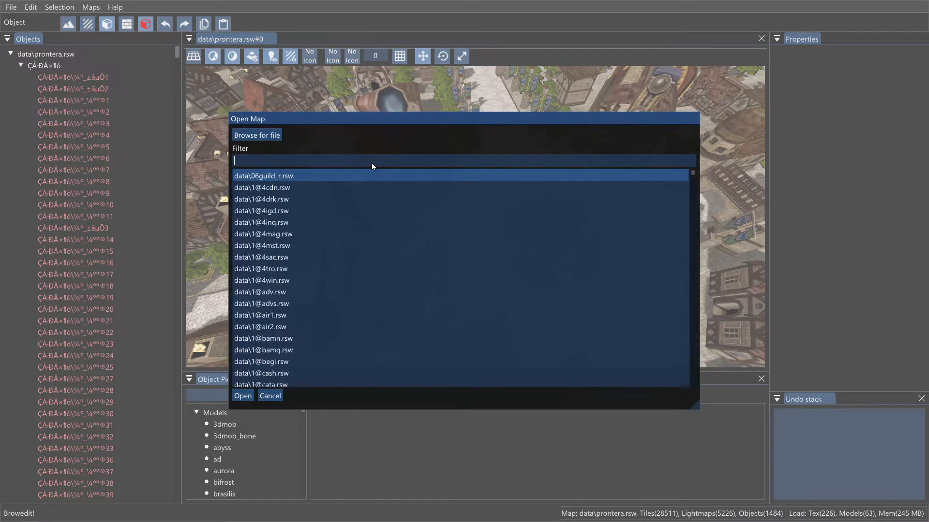
type("comodo")
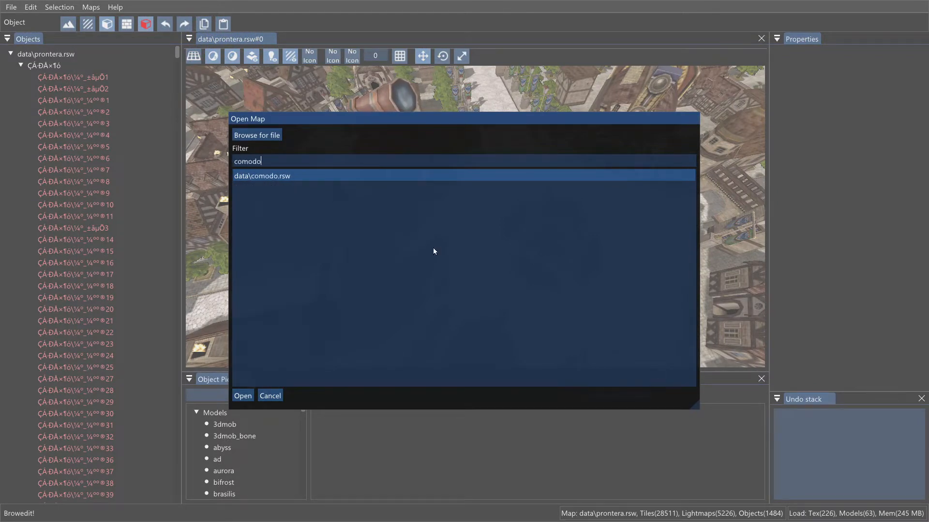
double_click(320, 176)
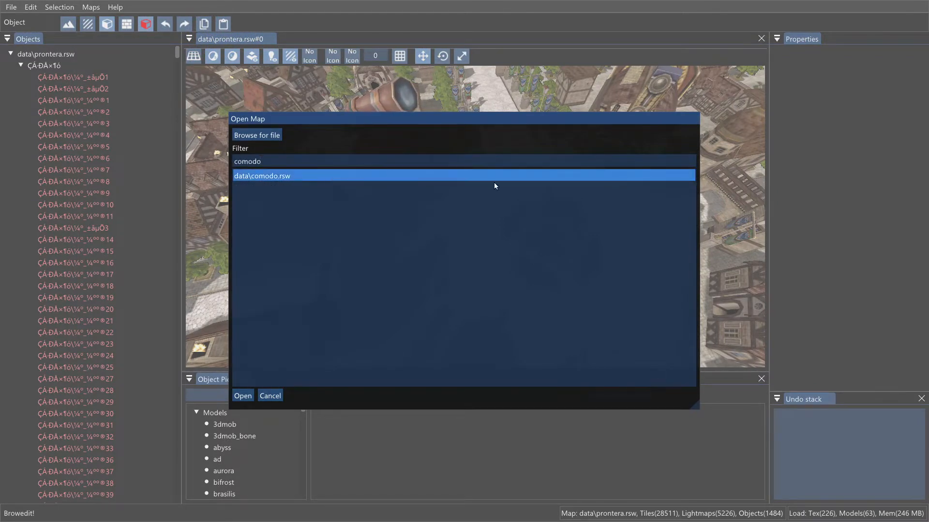
Step: Compare the Comodo map with its colormap turned off and on
scroll(492, 186, "down", 3)
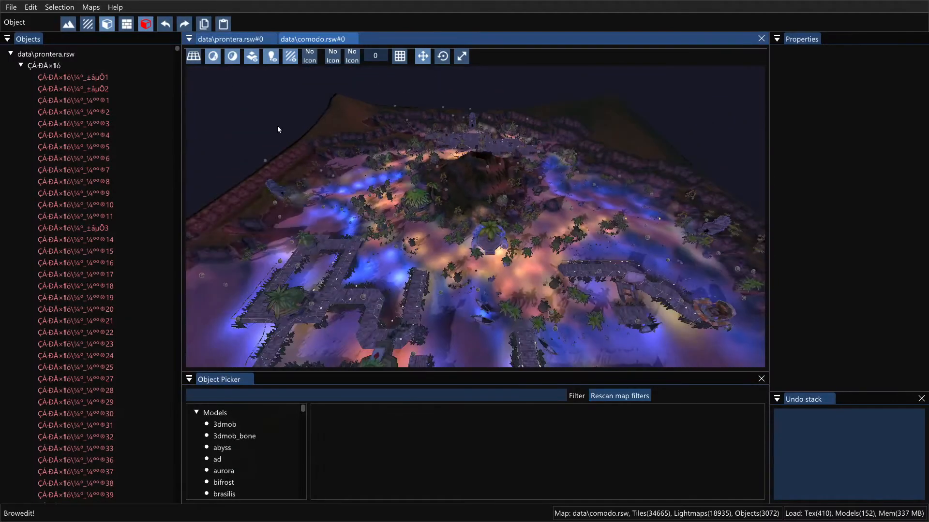
left_click(230, 57)
left_click(231, 57)
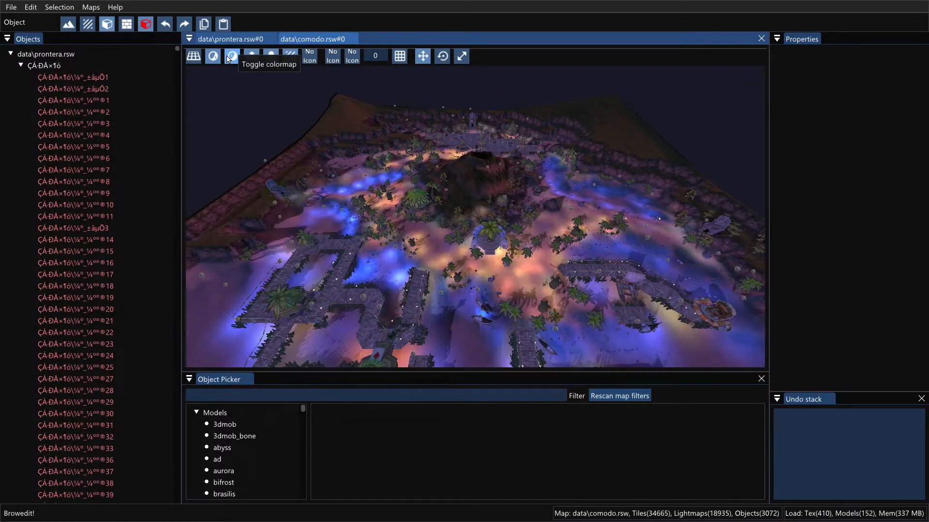
Step: Toggle the Comodo map's colormap and shadowmap off and on to compare their effect on the scene
left_click(230, 57)
left_click(231, 57)
left_click(230, 57)
left_click(215, 60)
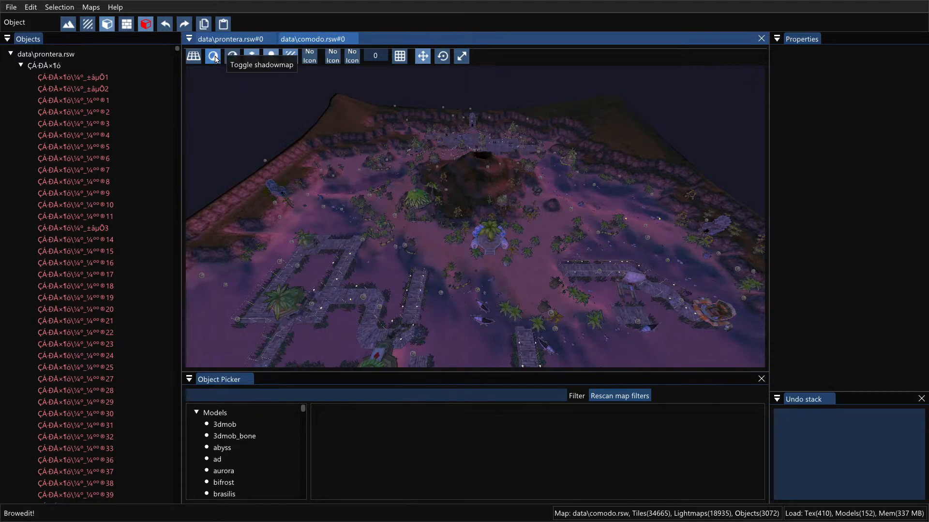
left_click(215, 60)
left_click(229, 58)
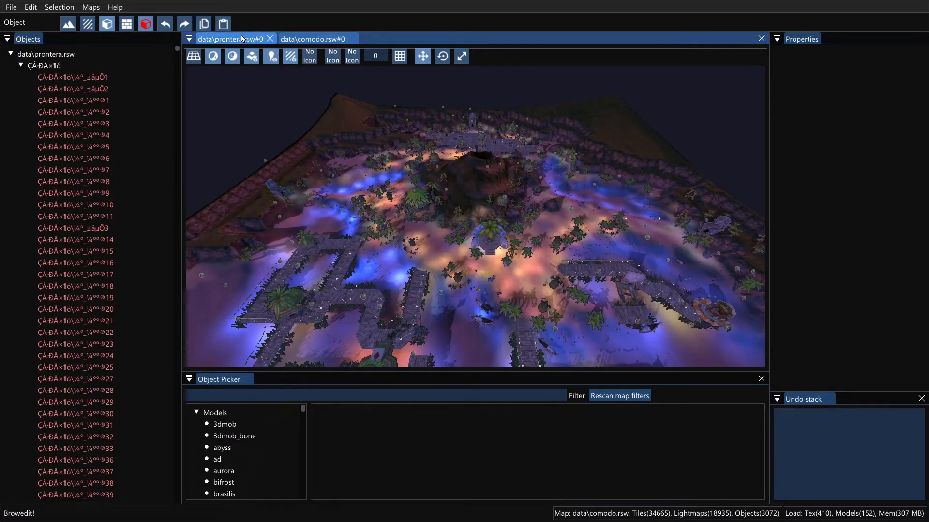
Step: Dock the Prontera view side by side with the Comodo view, and regroup both as tabs
left_click(268, 39)
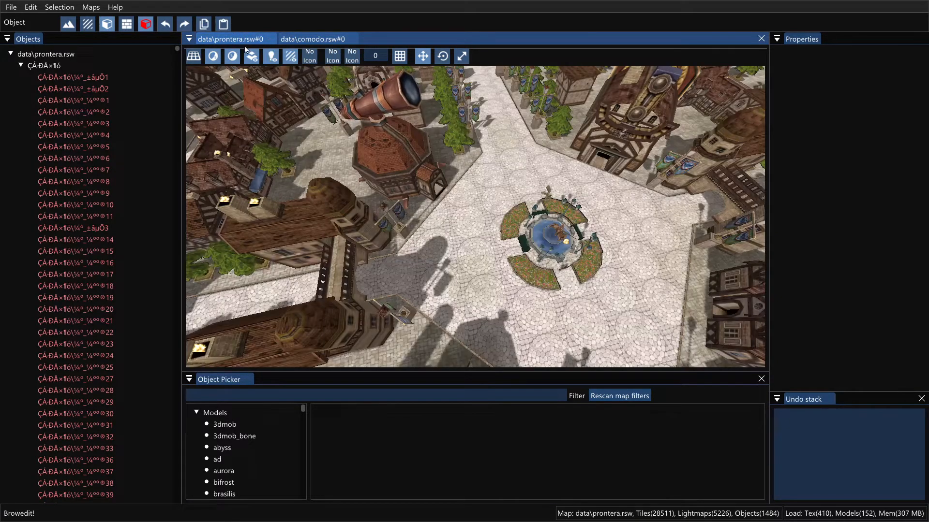
left_click_drag(227, 39, 447, 59)
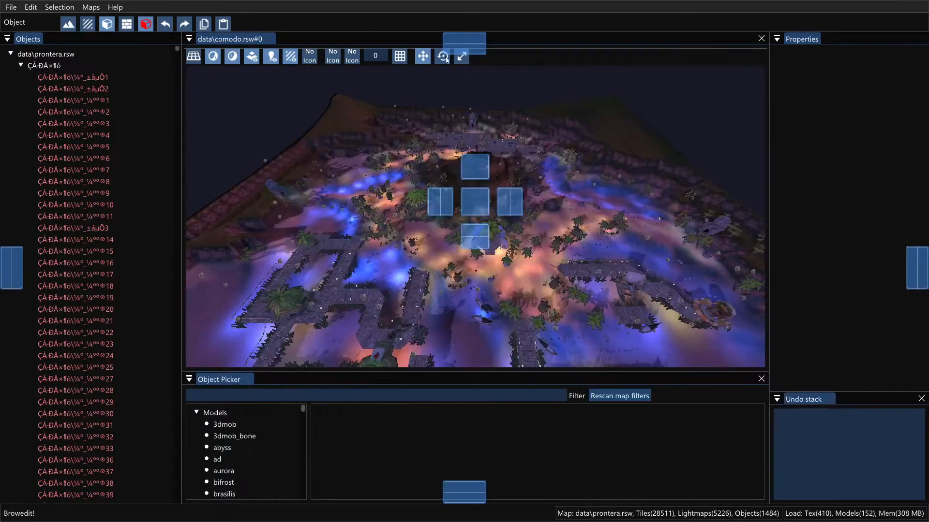
left_click_drag(544, 204, 509, 202)
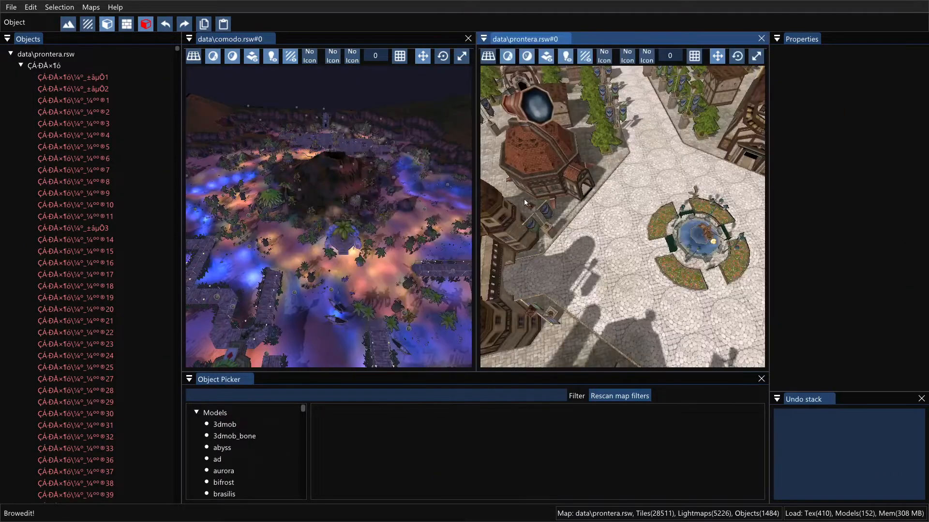
left_click_drag(523, 40, 475, 197)
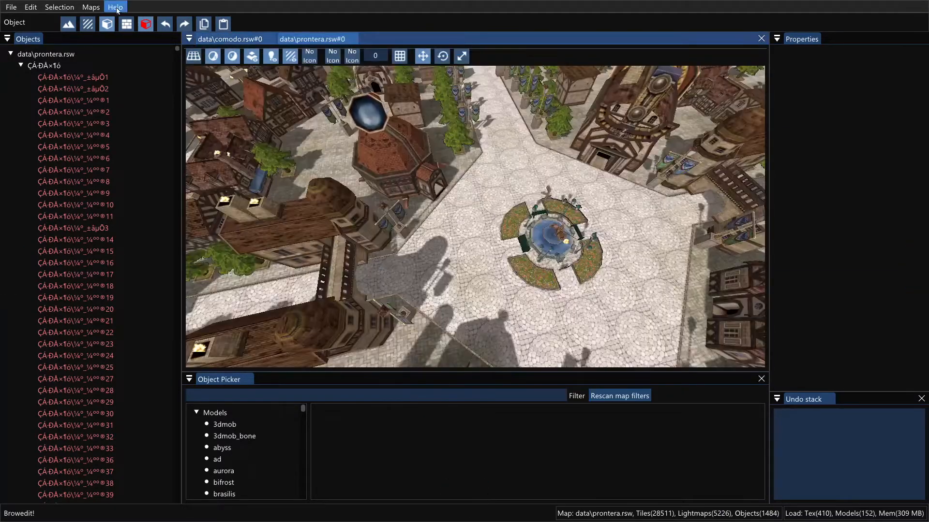
Step: Open a new view of data\prontera.rsw, dock it beside the first Prontera view and make both about equally wide
left_click(96, 9)
mouse_move(124, 22)
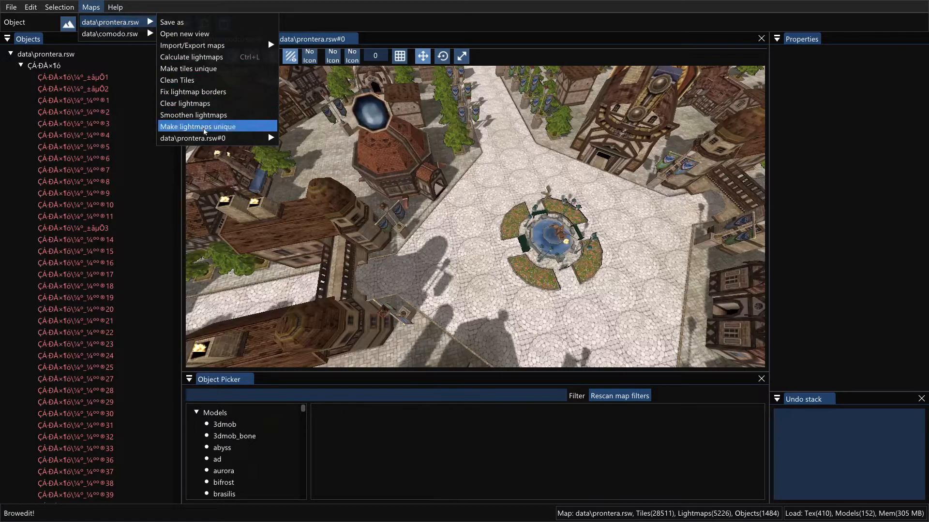
mouse_move(204, 139)
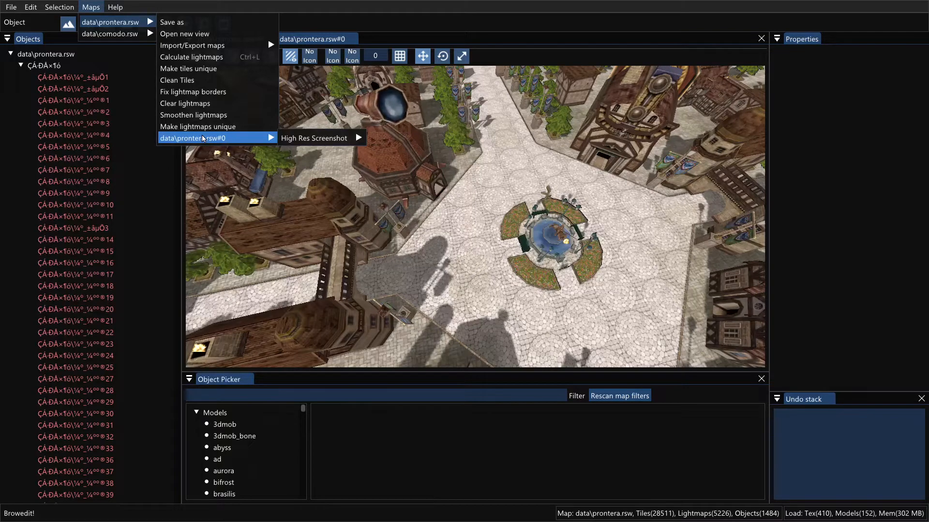
left_click(211, 34)
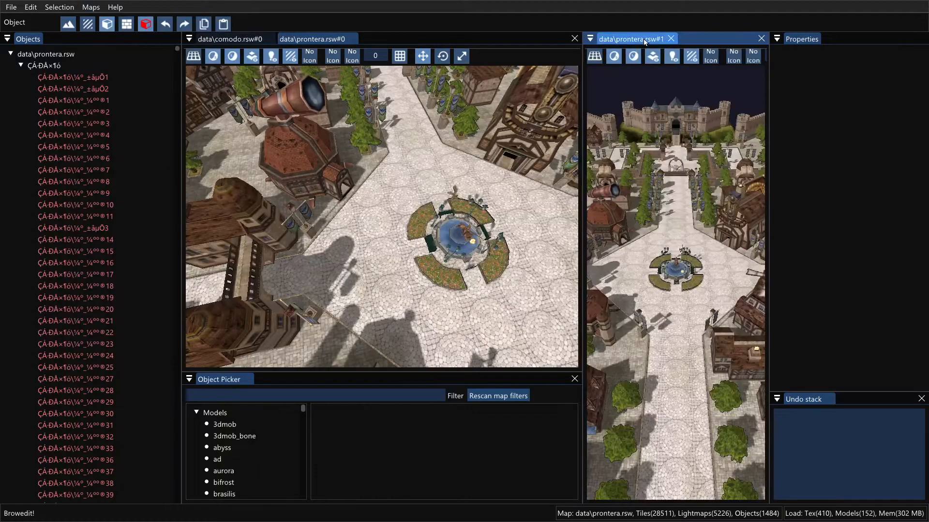
left_click_drag(639, 39, 509, 201)
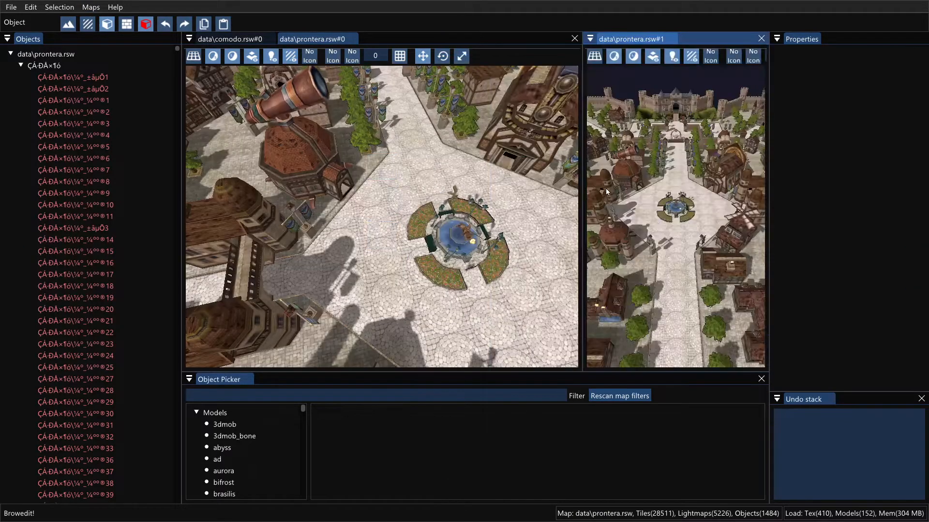
left_click_drag(581, 199, 453, 199)
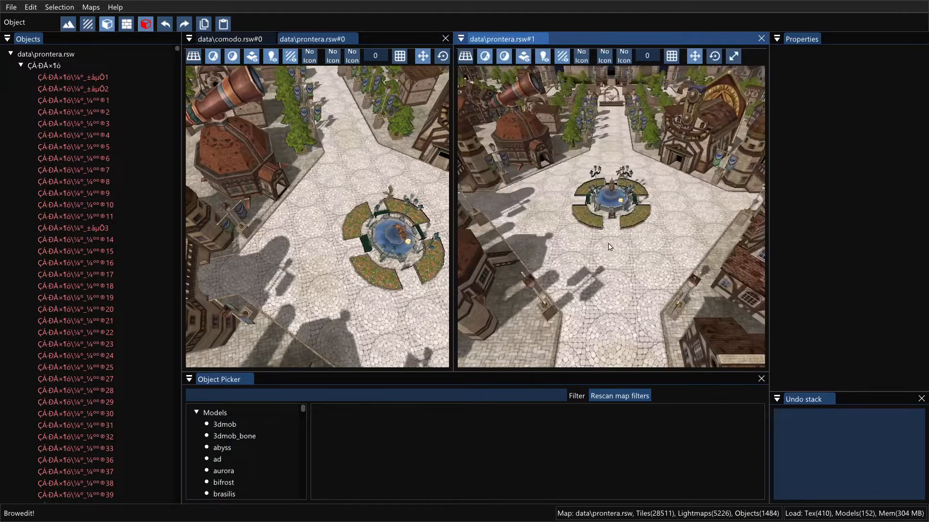
Step: Compare the two Prontera views with shadows hidden in the first and textures hidden in the second, and close the second view
right_click_drag(417, 188, 341, 142)
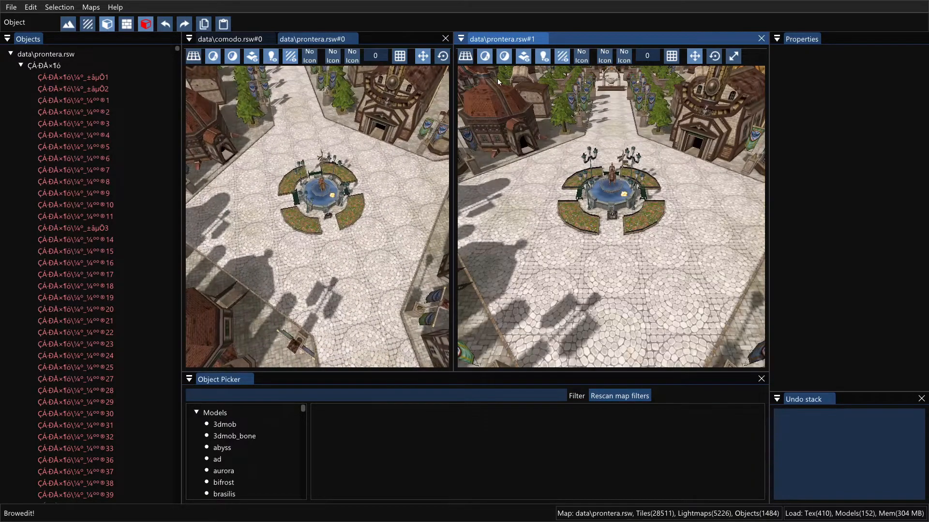
left_click(233, 57)
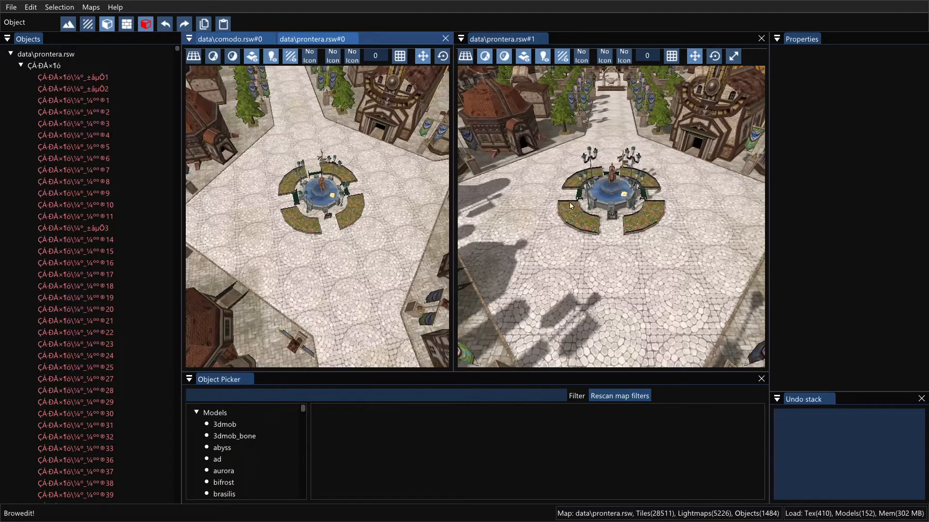
scroll(570, 206, "up", 5)
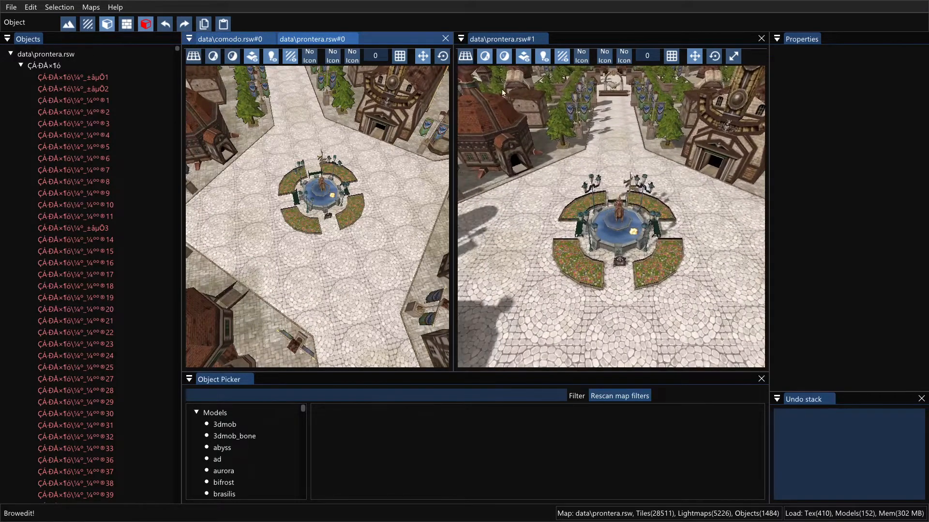
left_click(562, 56)
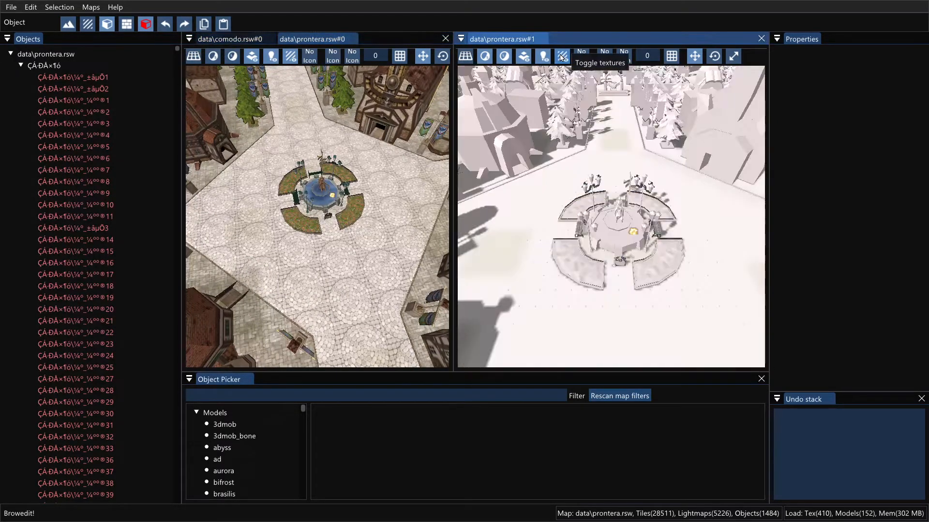
scroll(394, 164, "up", 3)
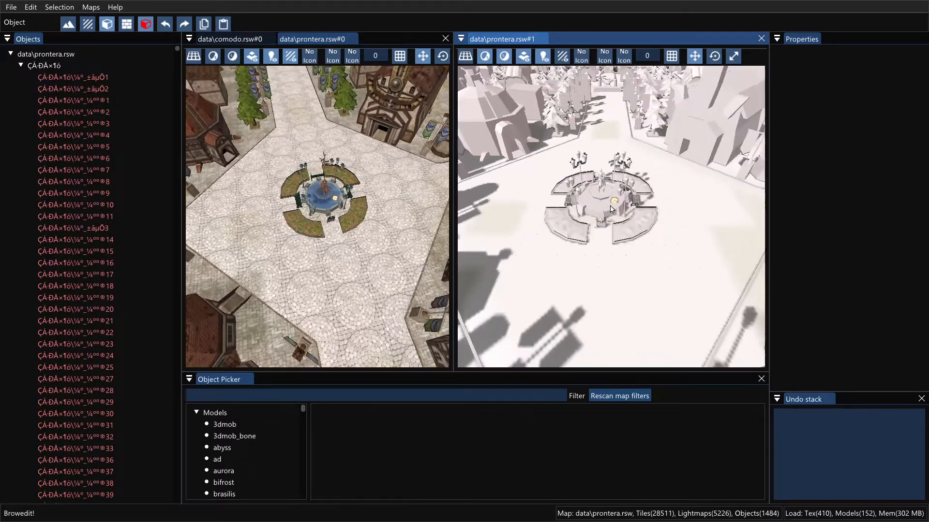
left_click(542, 39)
Step: Toggle the tile colors around Prontera's central fountain to check their effect on the pavement
scroll(567, 171, "up", 4)
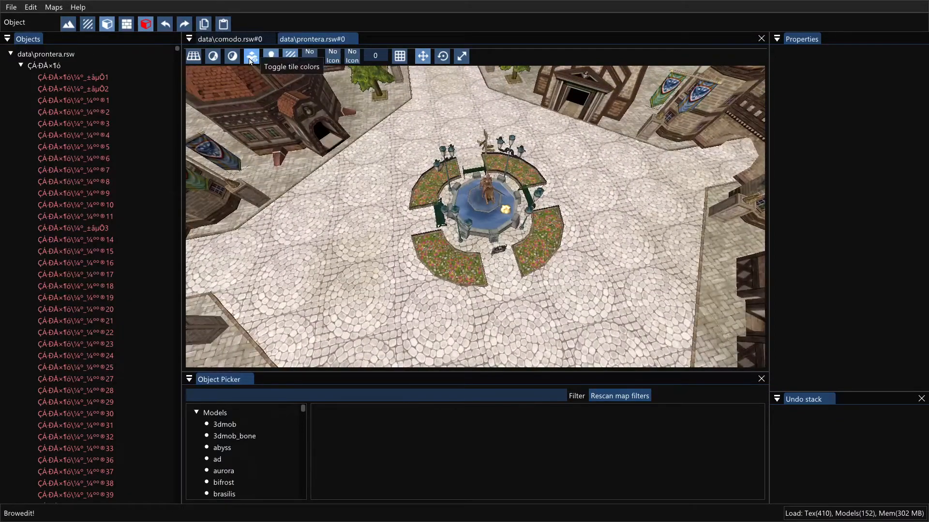
left_click(250, 61)
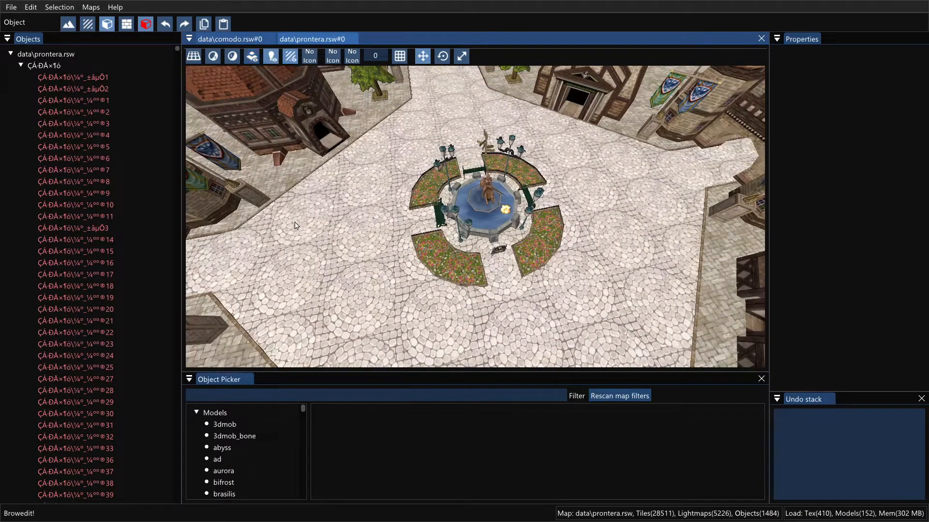
left_click(253, 61)
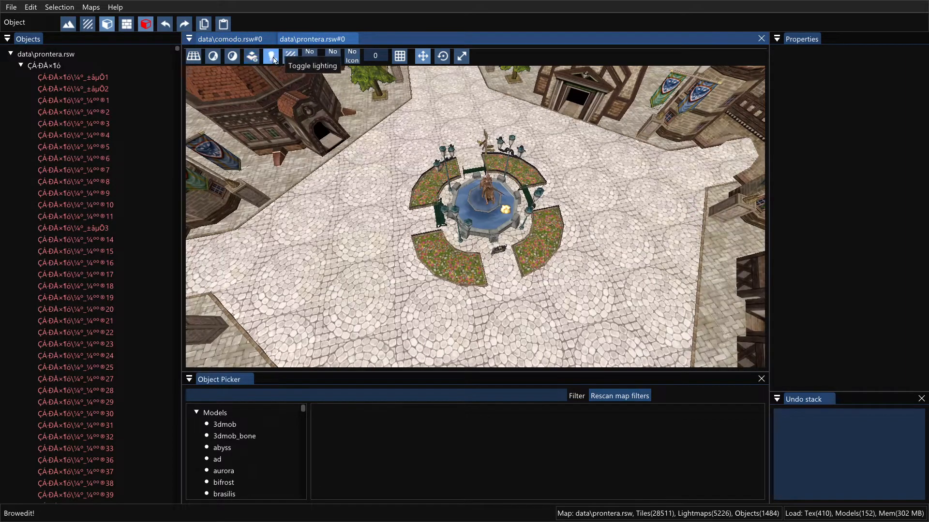
Step: Show Prontera's shadowmap again and compare the fountain plaza and nearby buildings with lighting off and on
left_click(272, 59)
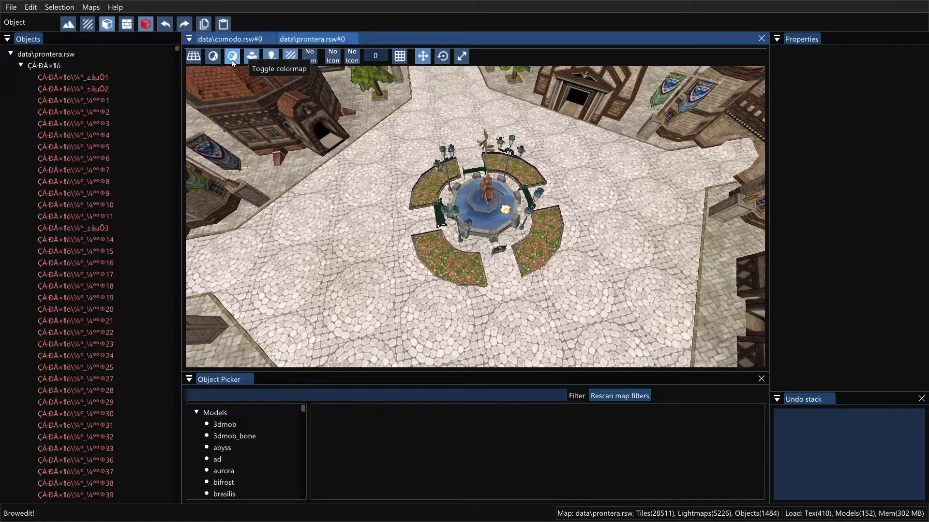
left_click(214, 60)
left_click(270, 60)
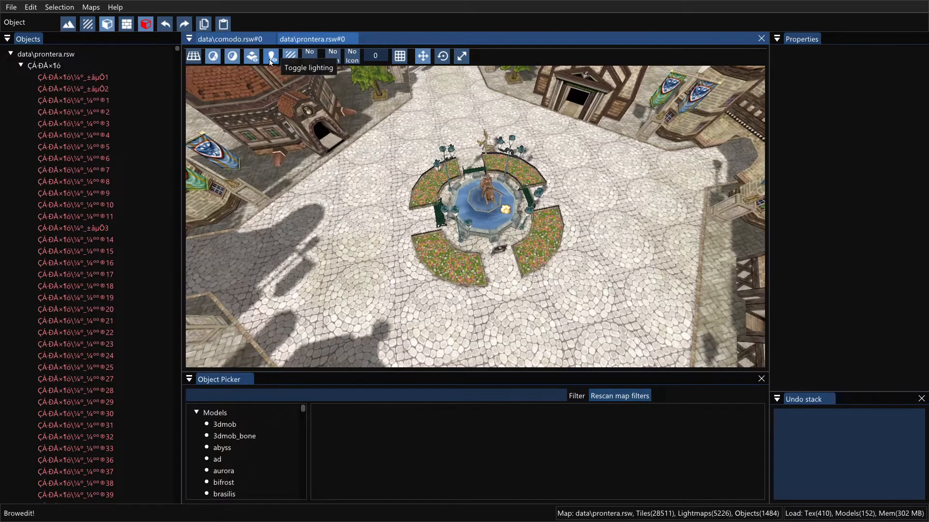
left_click(269, 60)
left_click(269, 60)
right_click_drag(494, 220, 493, 177, "shift")
right_click_drag(446, 160, 440, 219)
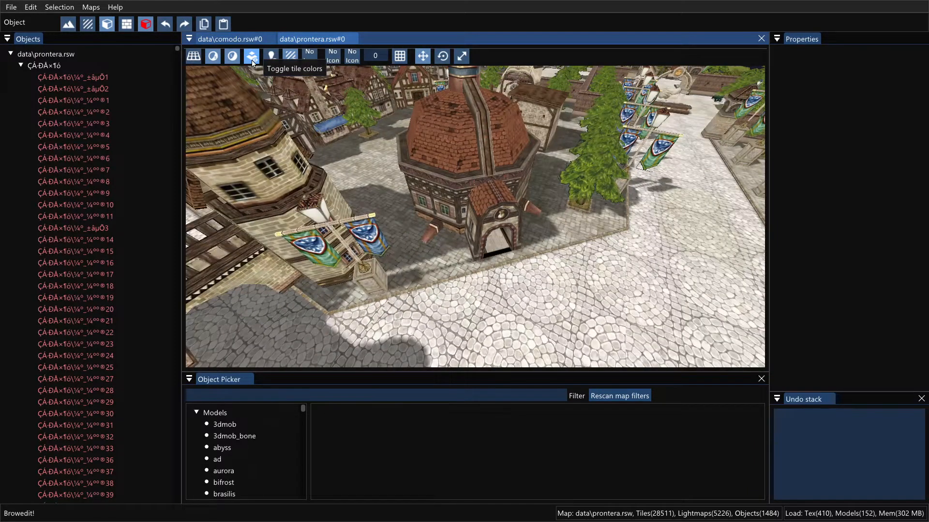
left_click(269, 60)
right_click_drag(556, 235, 341, 72, "shift")
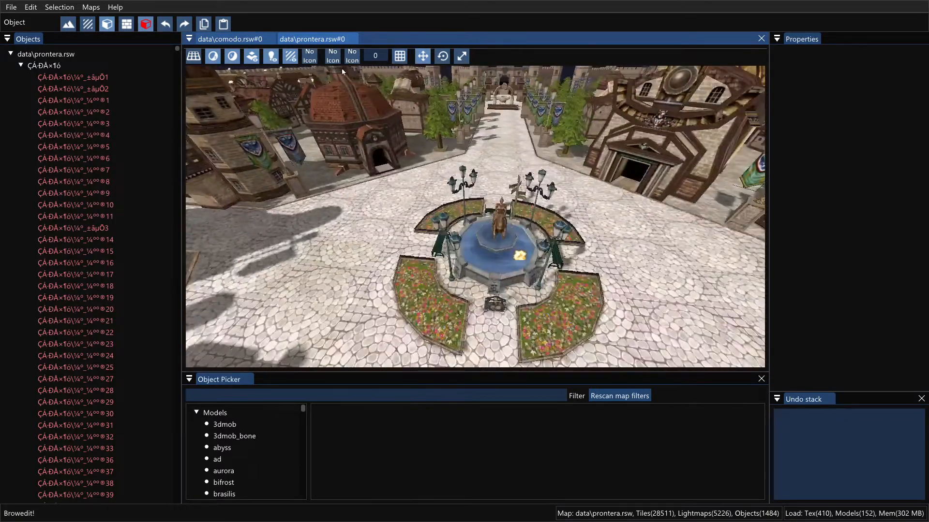
Step: Hide the textures on the Prontera map and examine the shadows and colors around the fountain and flower beds up close
left_click(290, 57)
right_click_drag(465, 175, 498, 235, "shift")
scroll(498, 234, "down", 4)
scroll(499, 235, "up", 4)
scroll(499, 235, "up", 6)
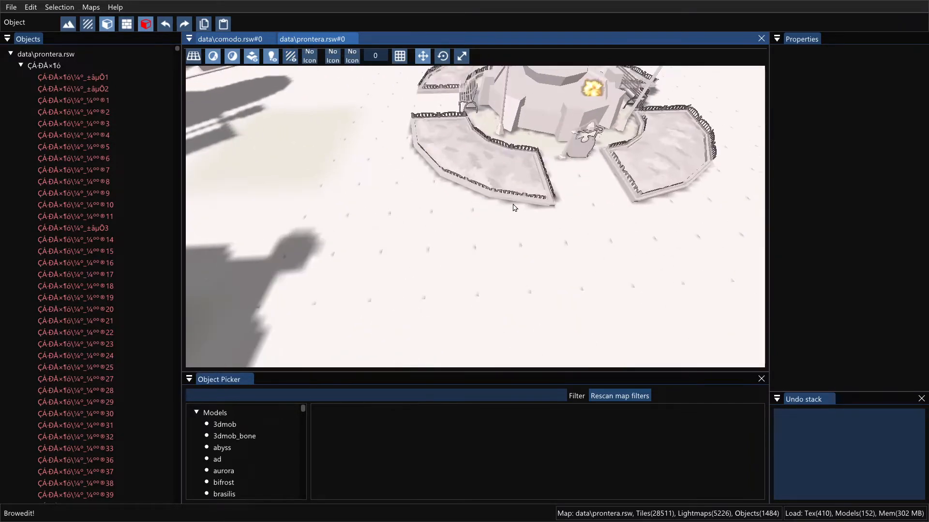
scroll(507, 223, "down", 8)
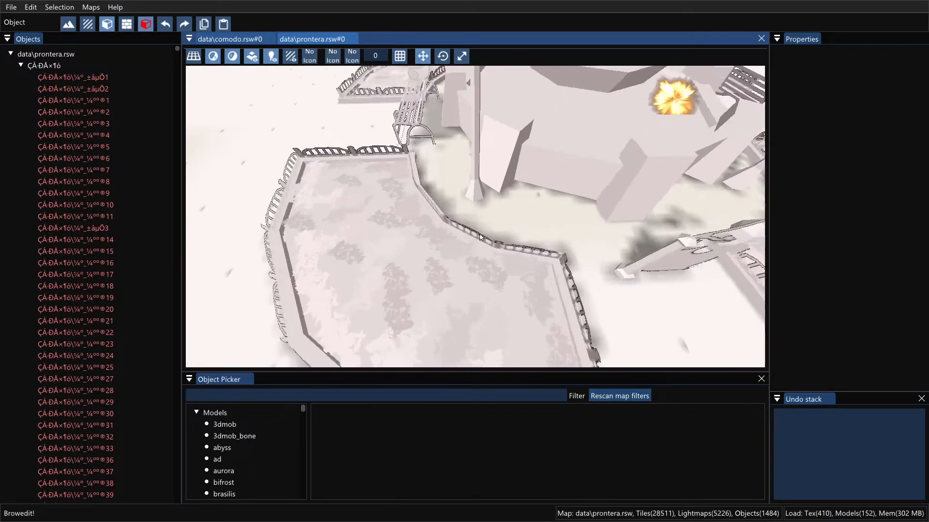
scroll(485, 215, "down", 3)
right_click_drag(485, 216, 408, 183)
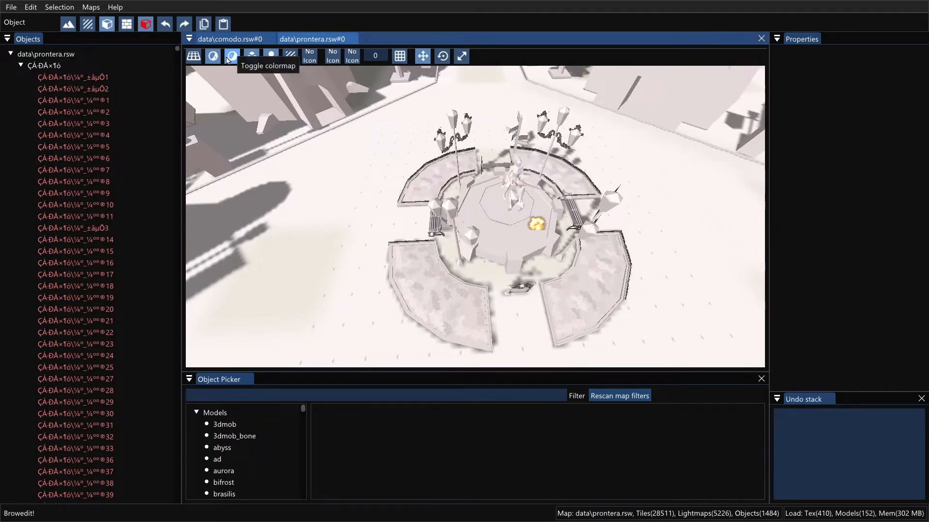
Step: Hide the colormap, examine the building shadows on the untextured Prontera plaza, and show the textures again
left_click(250, 61)
middle_click_drag(338, 125, 452, 145)
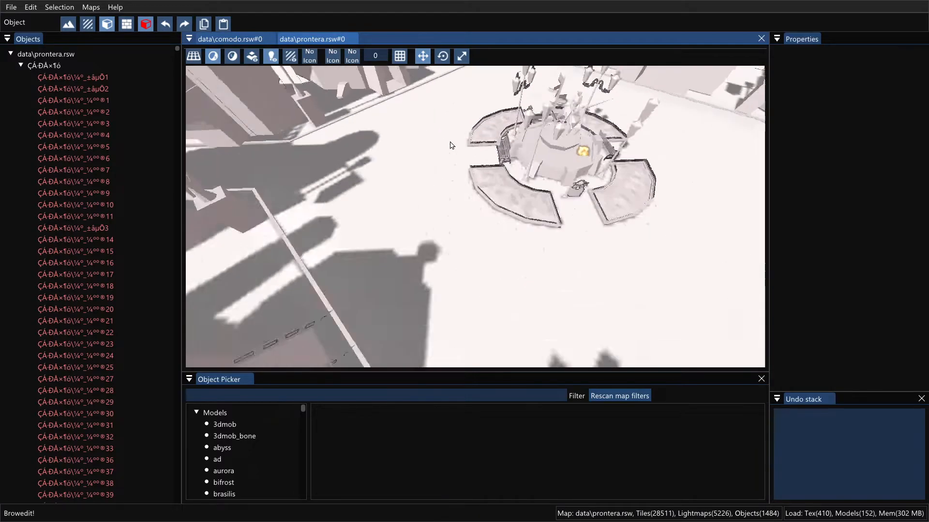
right_click_drag(452, 145, 489, 133)
middle_click_drag(488, 133, 274, 92)
right_click_drag(274, 92, 328, 184, "shift")
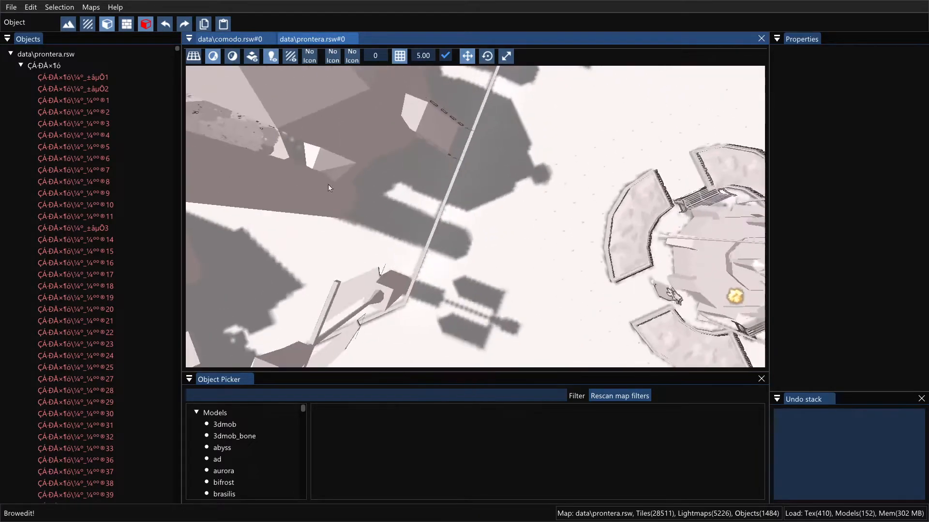
scroll(503, 187, "down", 12)
right_click_drag(503, 189, 529, 238, "shift")
scroll(531, 239, "up", 10)
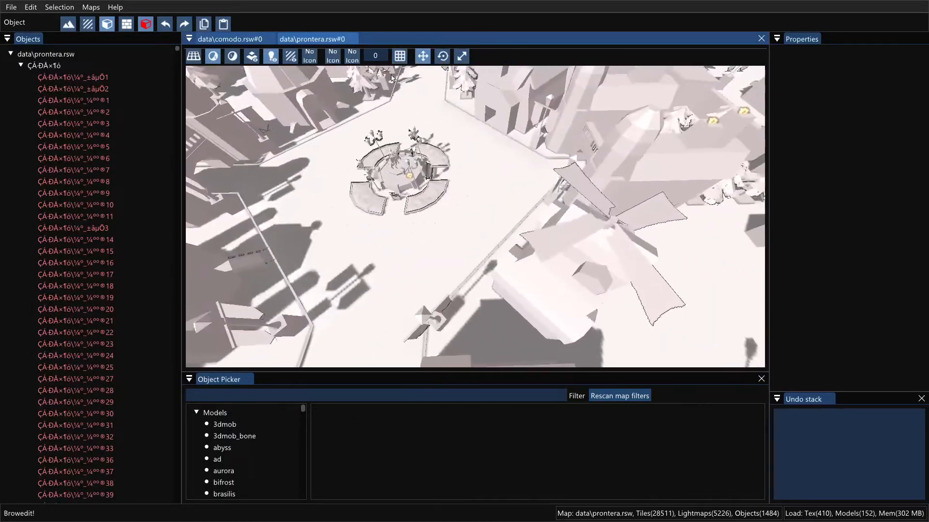
left_click(292, 58)
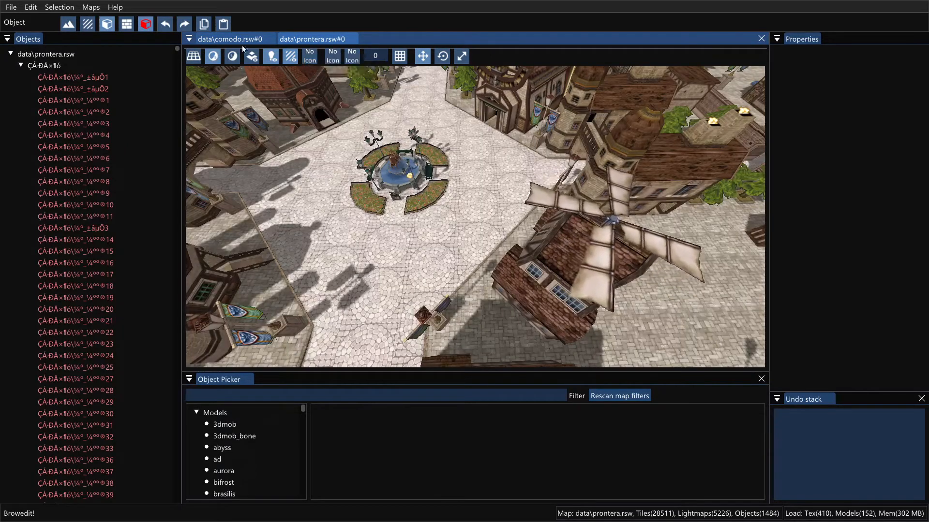
Step: Filter the map list by pay_dun and open the map data\pay_dun01.rsw
left_click(11, 7)
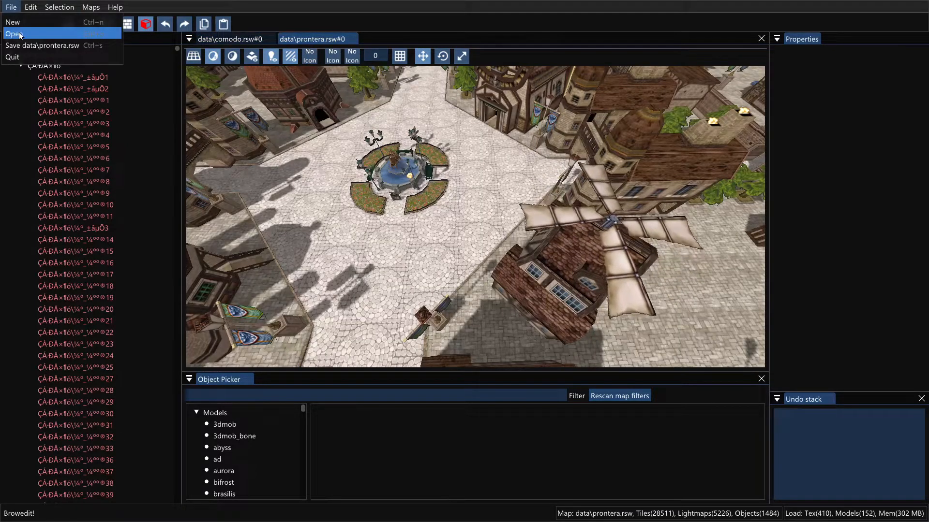
left_click(19, 31)
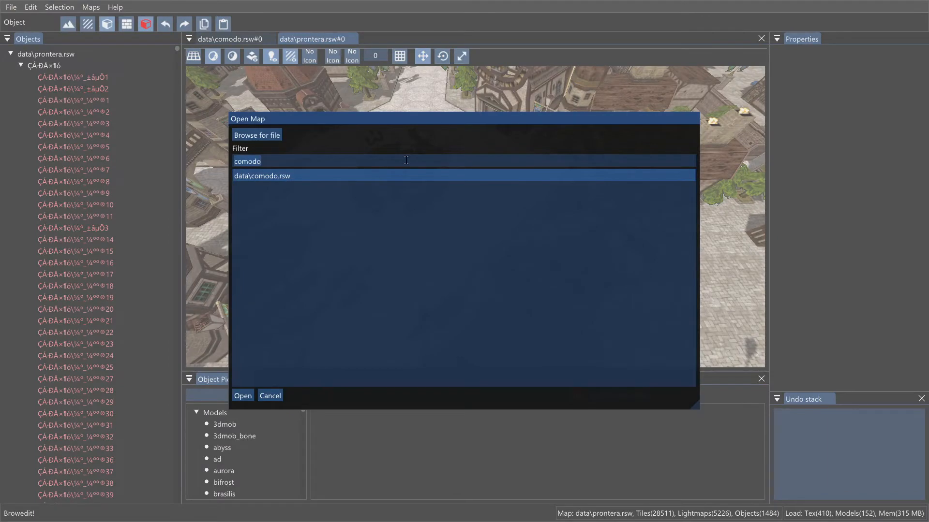
key("ctrl+a")
type("pay_dun")
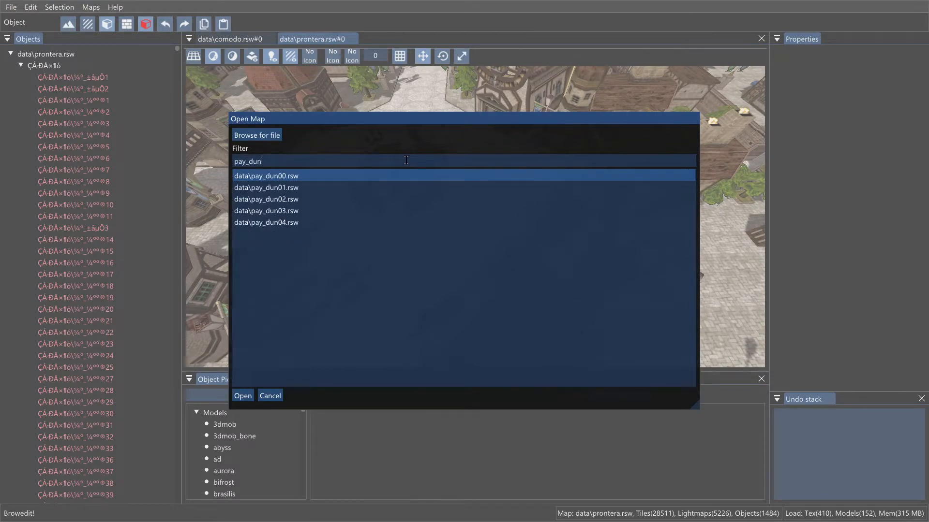
key("Return")
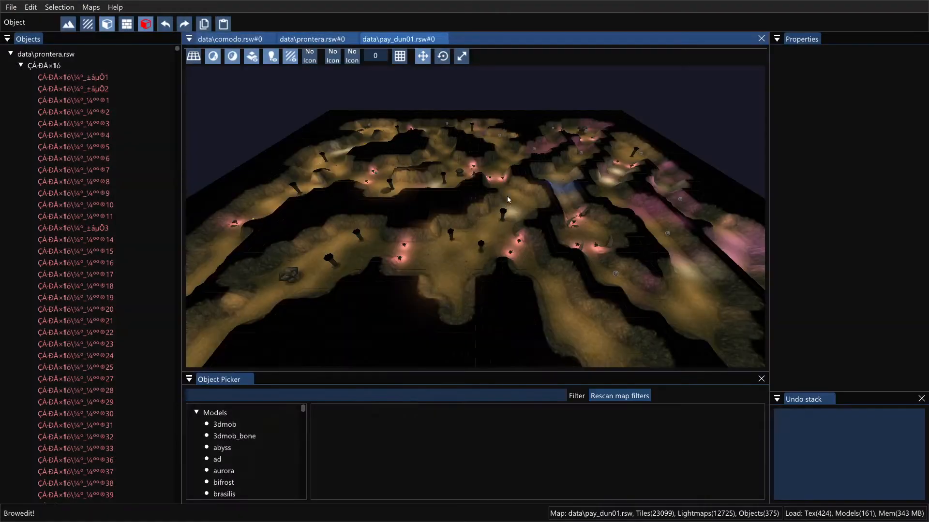
Step: Compare the colored light around the plants and pillars in pay_dun01 with the smooth colormap off and on
scroll(506, 195, "up", 5)
middle_click_drag(504, 183, 536, 222)
scroll(464, 170, "up", 4)
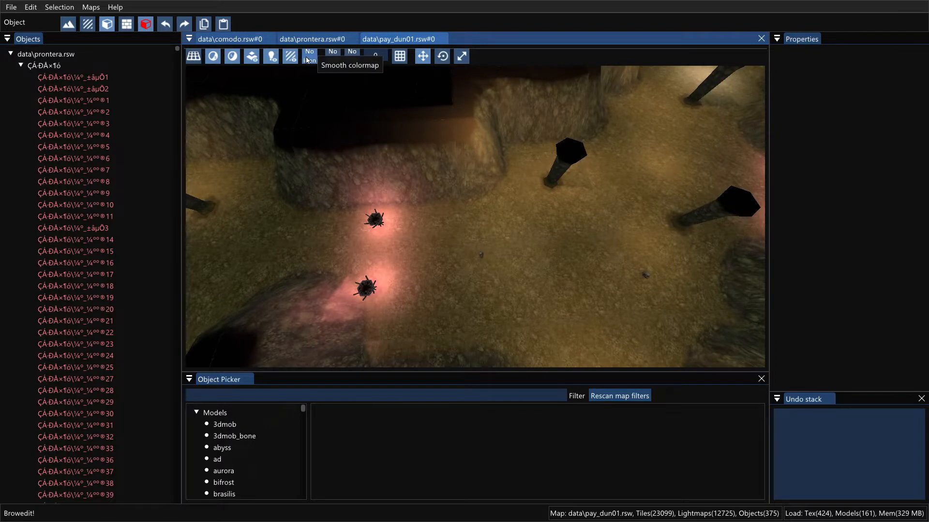
middle_click_drag(541, 237, 501, 216, "shift")
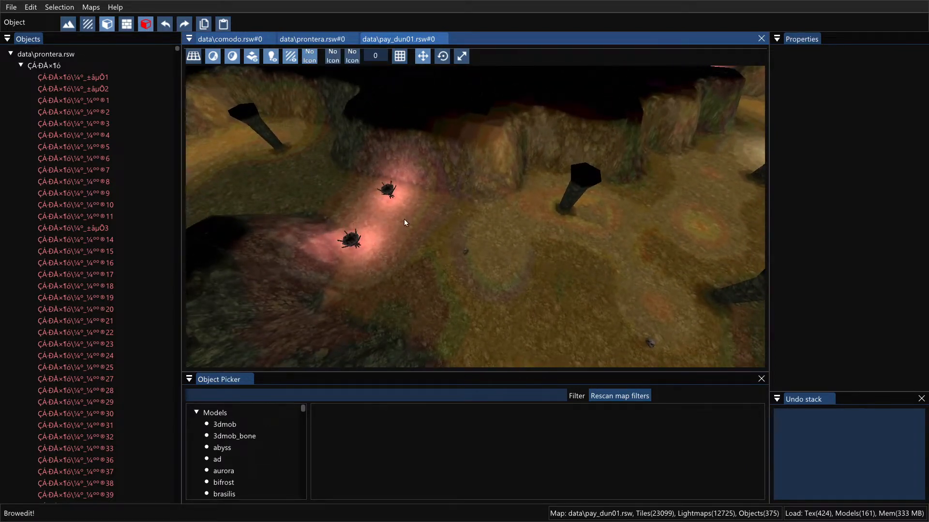
middle_click_drag(405, 222, 483, 243, "shift")
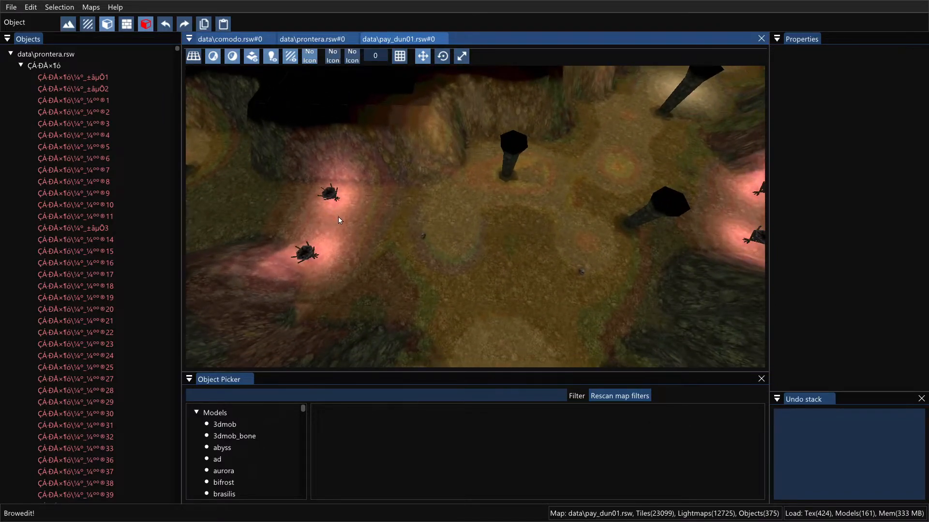
left_click(310, 56)
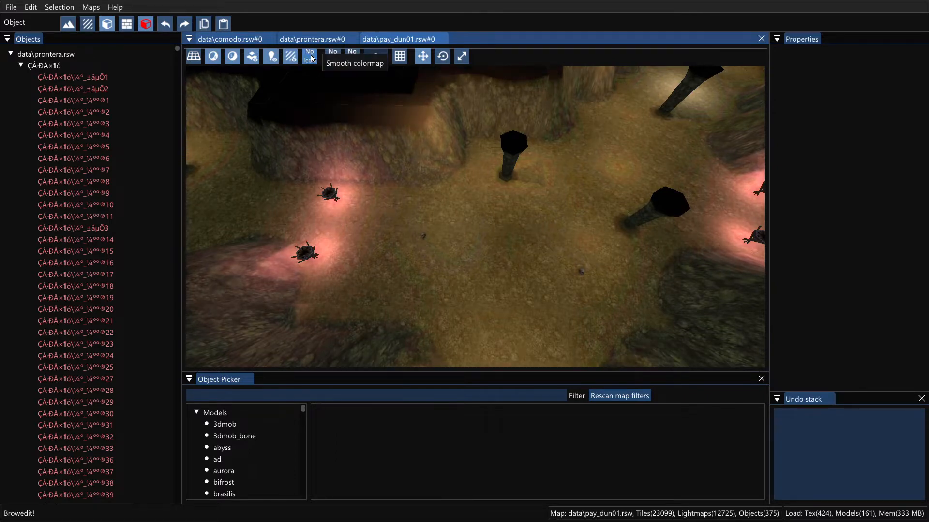
Step: Switch to the data\prontera.rsw map and set its quadtree detail level to 6
left_click(278, 39)
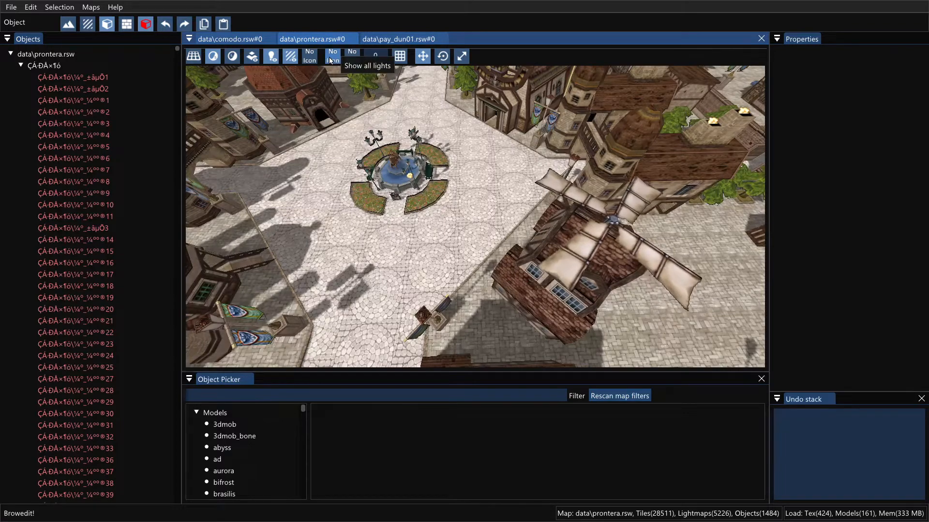
mouse_move(408, 159)
middle_mouse_down("shift")
mouse_move(401, 128)
mouse_move(431, 145)
mouse_move(389, 159)
mouse_move(400, 153)
middle_mouse_up("shift")
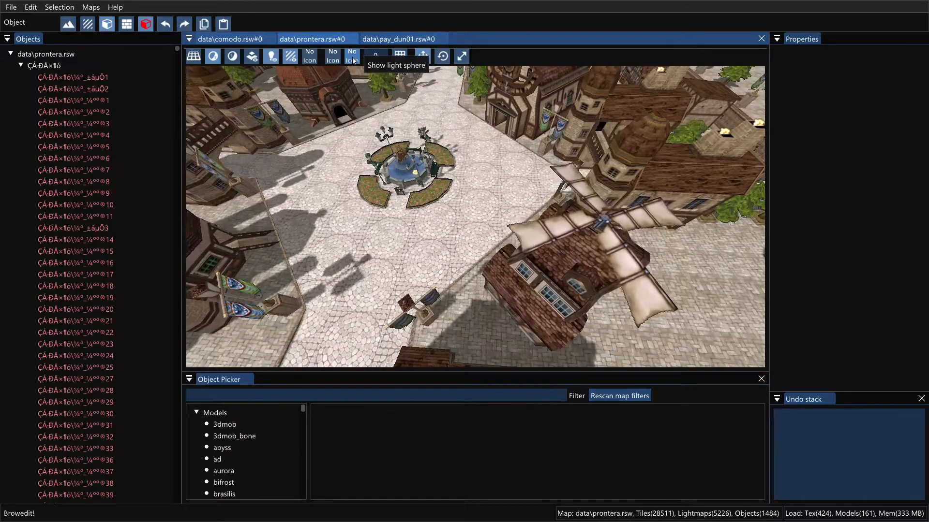
left_click(376, 55)
scroll(439, 182, "down", 5)
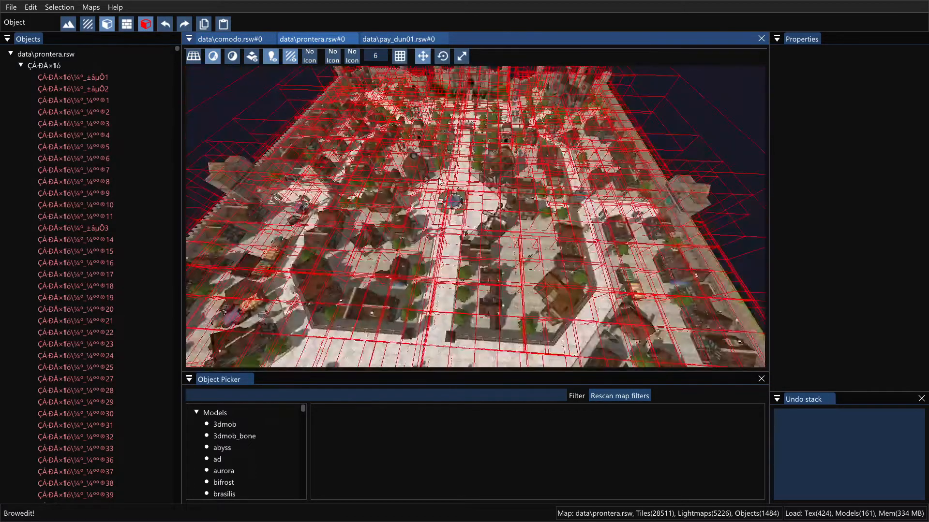
Step: Examine the quadtree boxes across Prontera, around the church, at ground level, along the outer wall and over the fountain plaza
right_click_drag(439, 180, 444, 296)
right_click_drag(478, 153, 504, 215)
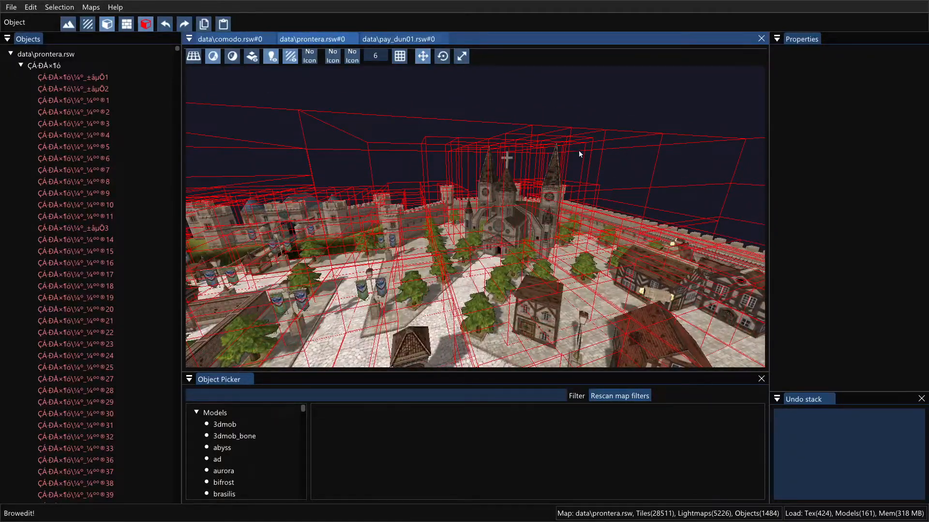
scroll(590, 185, "down", 5)
right_click_drag(510, 198, 458, 221)
scroll(465, 144, "down", 3)
scroll(465, 144, "up", 2)
scroll(458, 221, "up", 6)
scroll(458, 221, "down", 10)
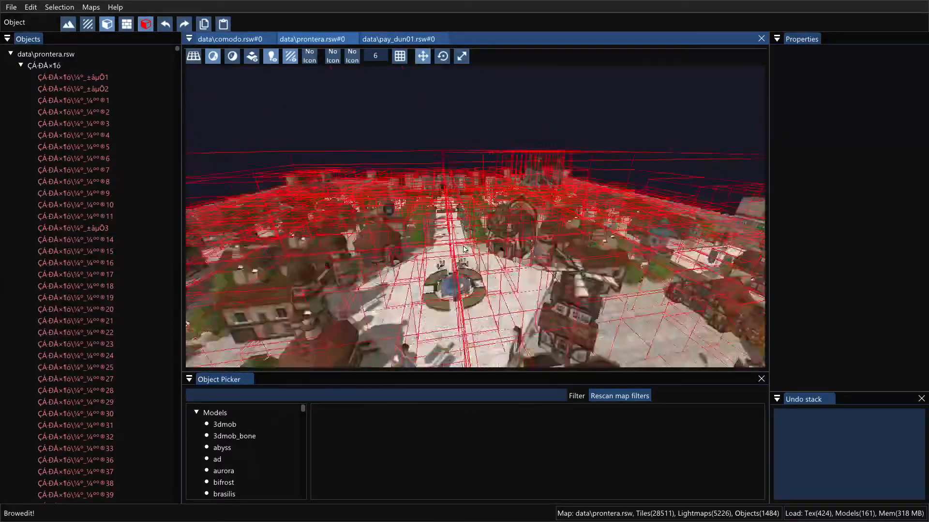
scroll(458, 221, "down", 3)
right_click_drag(457, 221, 548, 205, "shift")
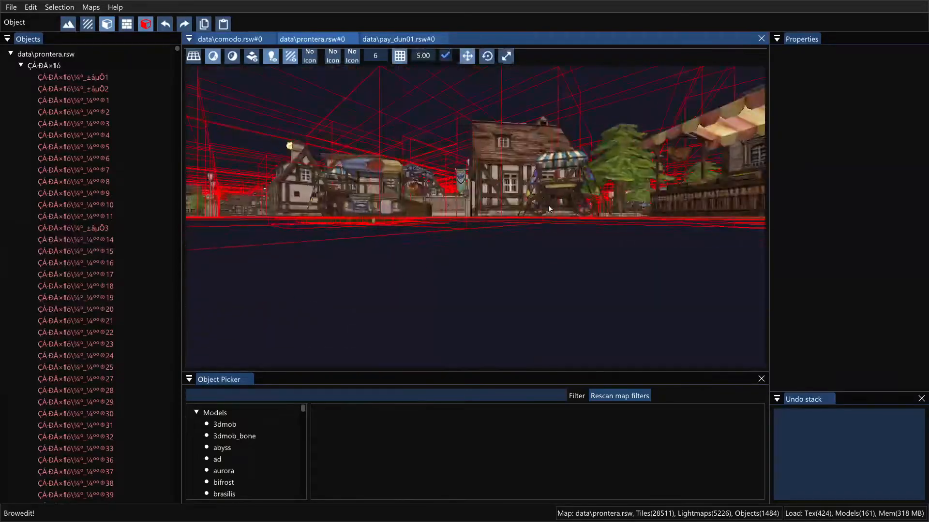
scroll(500, 220, "down", 8)
right_click_drag(457, 208, 535, 199, "shift")
scroll(440, 201, "up", 8, "shift")
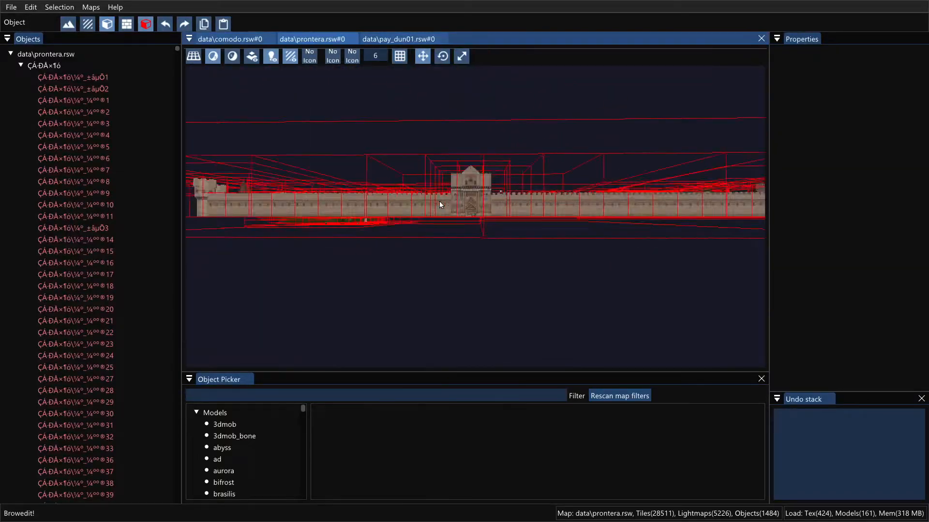
right_click_drag(397, 206, 481, 183)
scroll(453, 269, "up", 10)
scroll(463, 271, "up", 2)
scroll(481, 183, "up", 2)
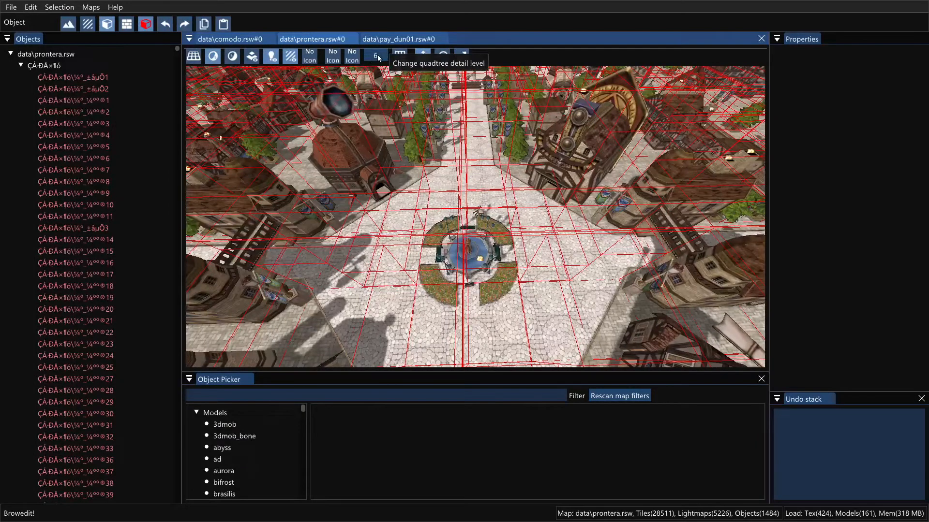
Step: Set the quadtree detail level to 0 and turn off grid snapping
left_click_drag(377, 57, 367, 58)
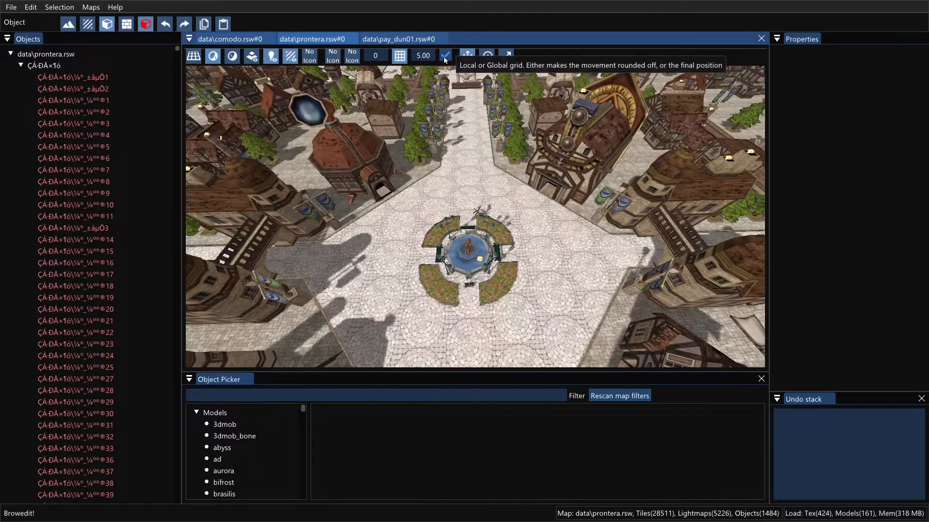
left_click(400, 56)
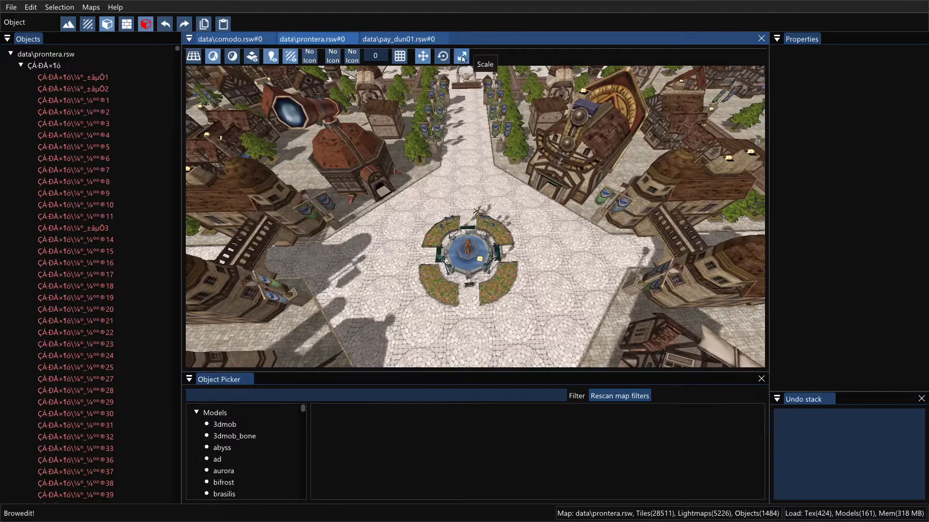
Step: Select all four flower beds around Prontera's central fountain together
right_click_drag(473, 165, 485, 213, "shift")
scroll(468, 188, "up", 4)
left_click(422, 215)
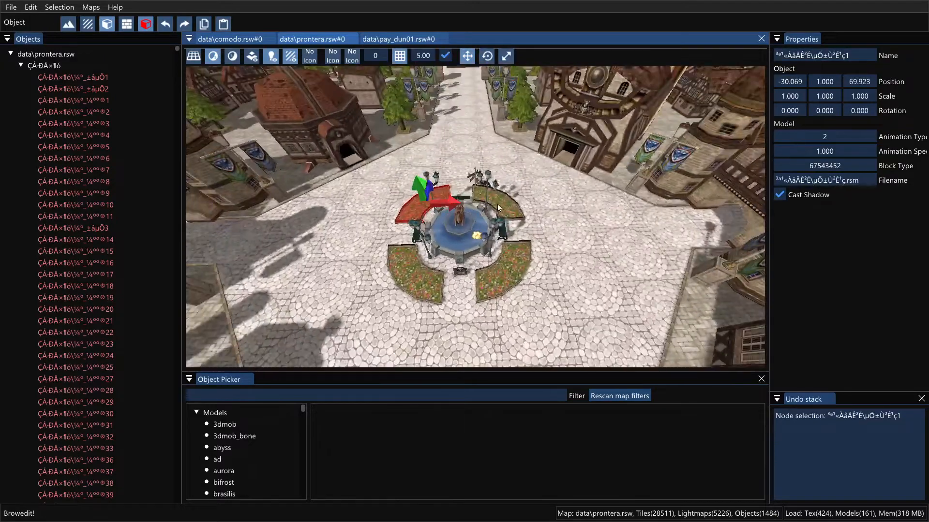
left_click(503, 201, "shift")
left_click(518, 273, "shift")
left_click(419, 277, "shift")
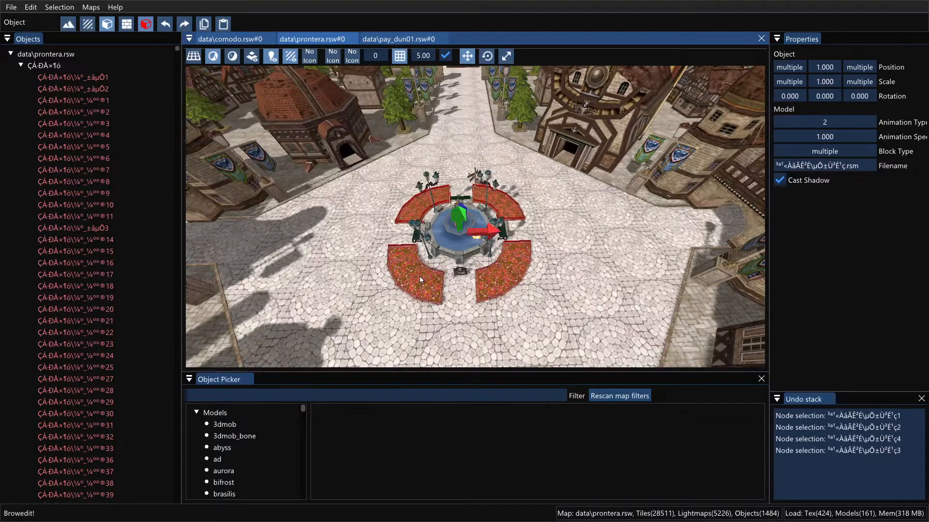
Step: Move the four flower beds along the red axis clear of the fountain and hide the shadowmap
left_click_drag(489, 234, 628, 266)
right_click_drag(629, 266, 593, 233, "shift")
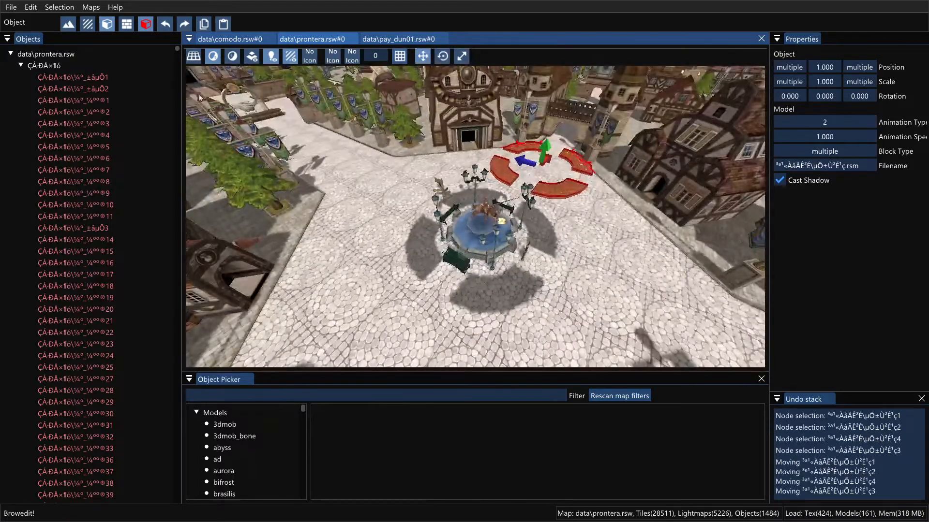
left_click(216, 59)
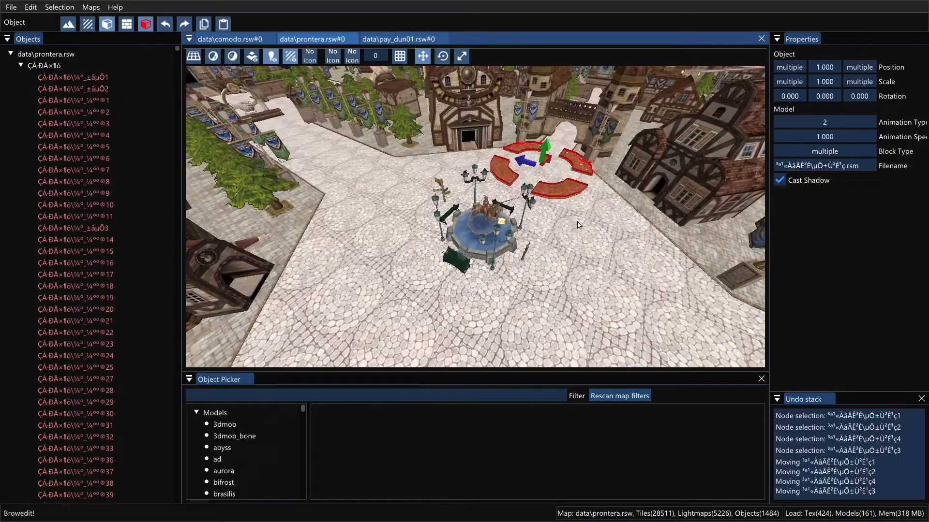
Step: Undo the flower beds' move, redo it, and undo it again
right_click_drag(579, 226, 453, 207)
key("ctrl+z")
key("ctrl+shift+z")
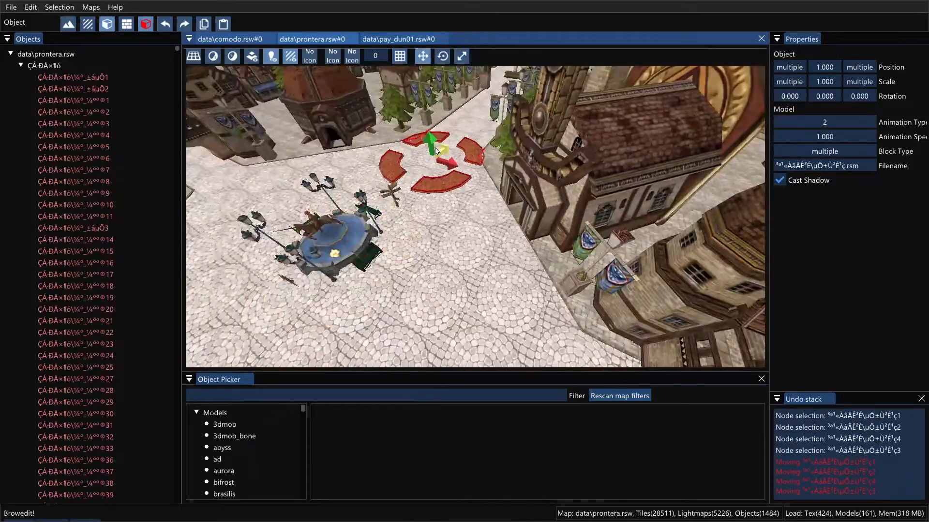
key("ctrl+z")
right_click_drag(477, 258, 453, 250, "shift")
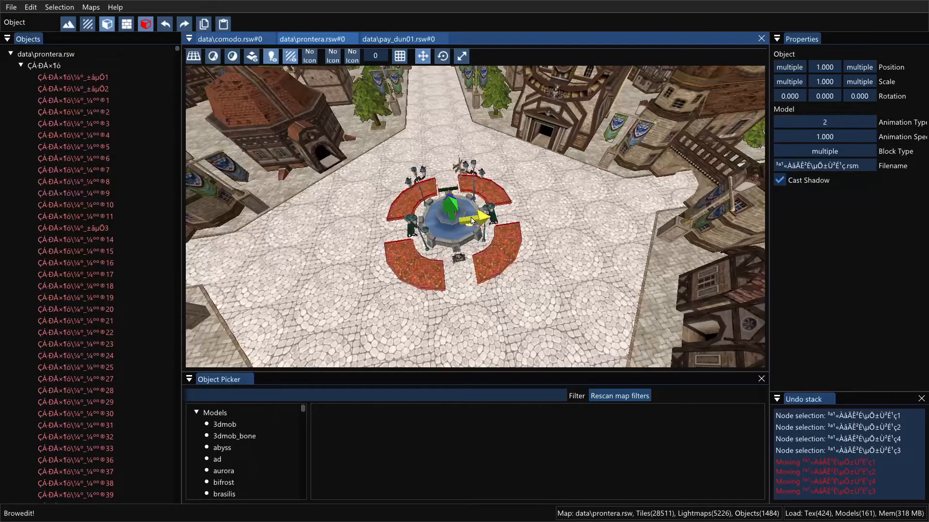
Step: Grow the flower bed selection to include the objects near it
left_click(62, 8)
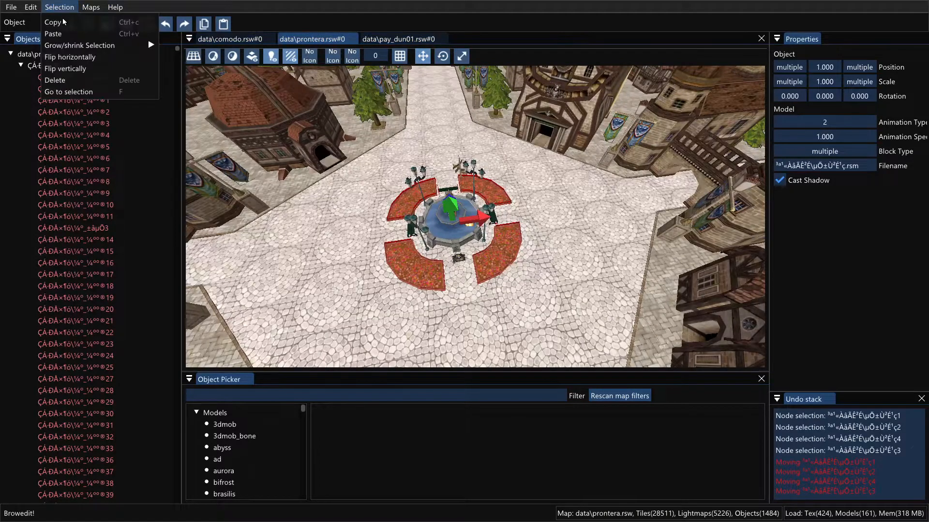
mouse_move(65, 45)
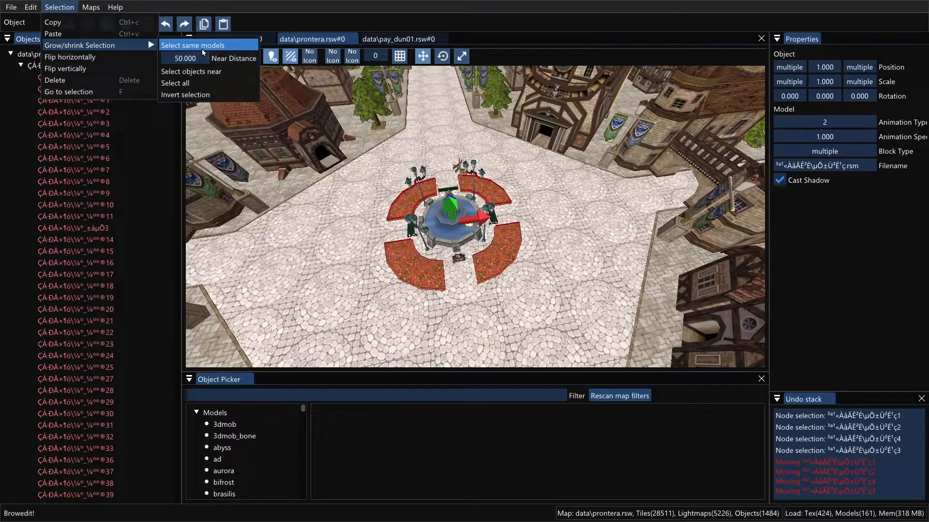
left_click(179, 72)
right_click_drag(491, 215, 535, 200)
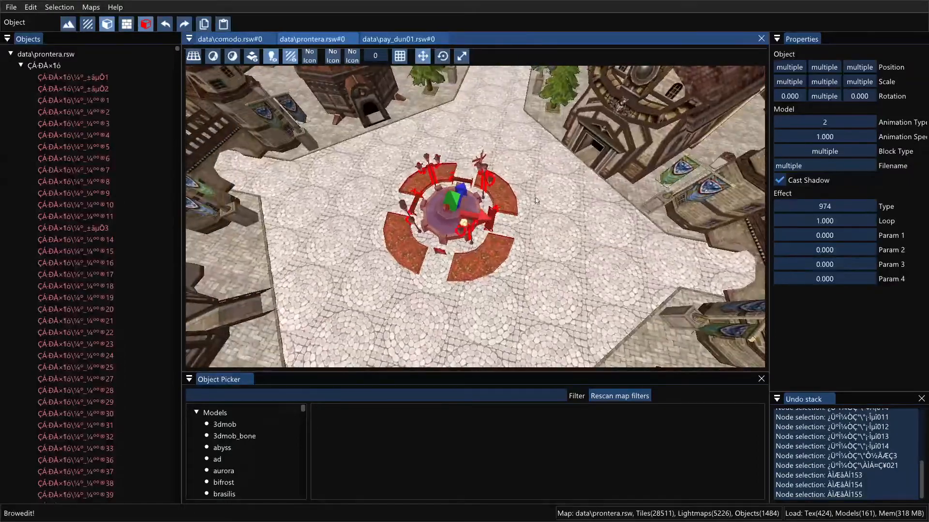
Step: Try moving the whole fountain group toward the far end of the plaza, and undo the move and the grown selection
left_click_drag(481, 220, 434, 183)
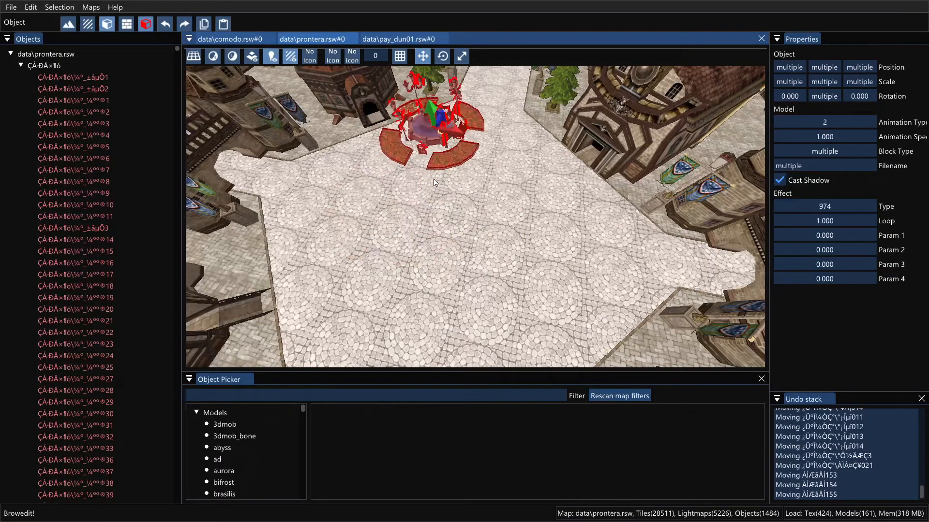
key("ctrl+z")
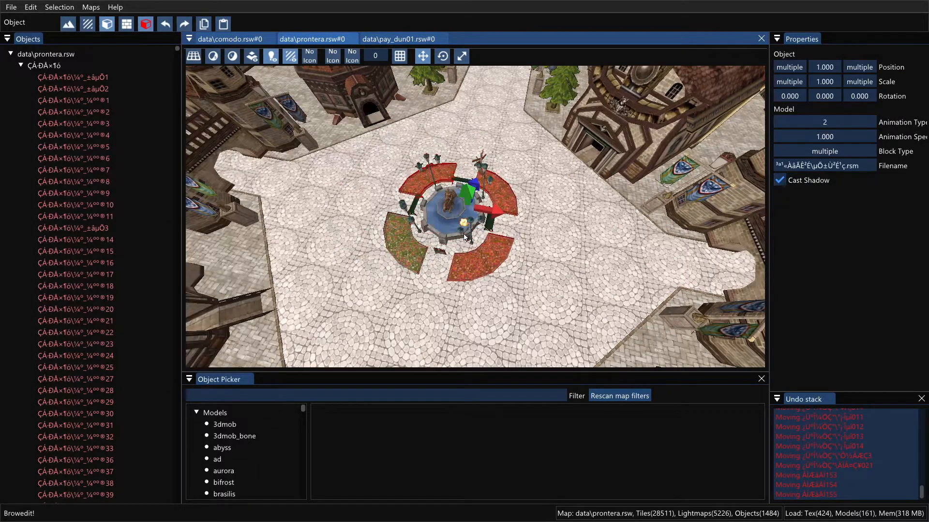
middle_click_drag(507, 260, 458, 271, "shift")
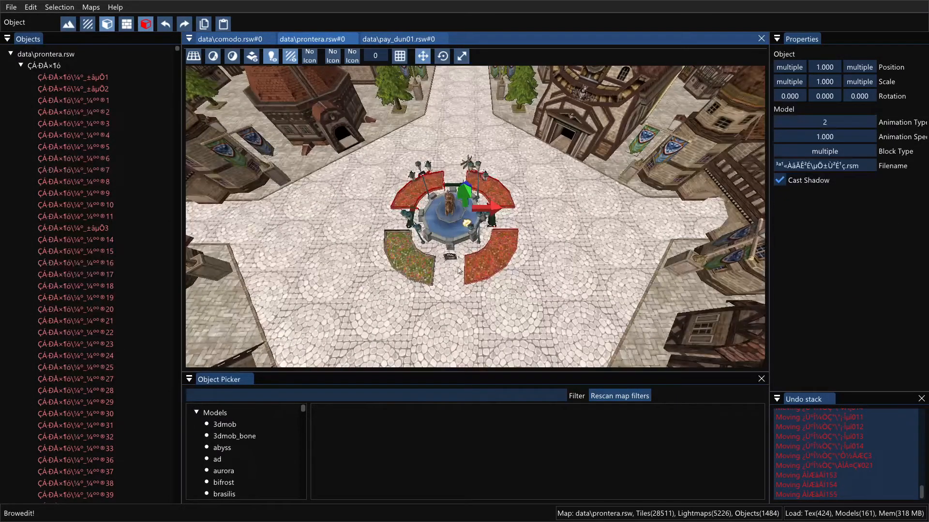
Step: Select only the central fountain and grow the selection to the objects near it
left_click(445, 222)
left_click(92, 8)
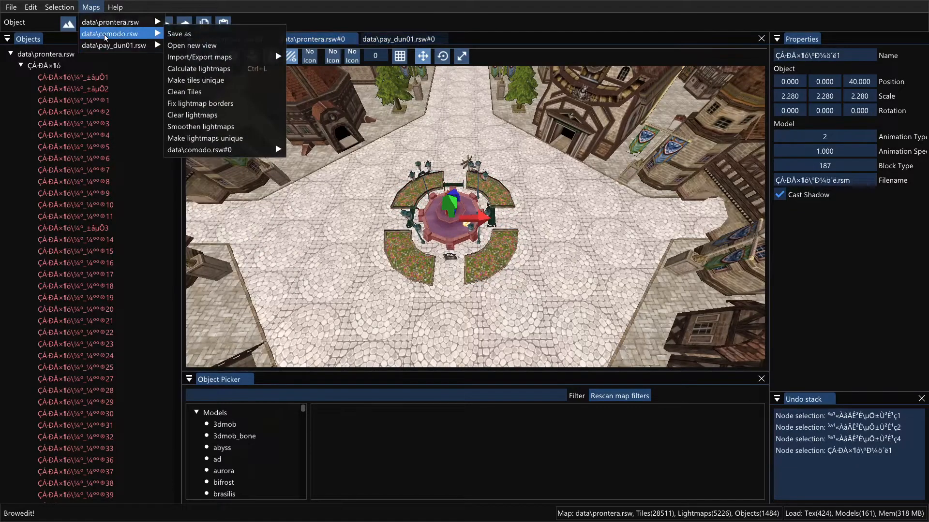
mouse_move(93, 22)
mouse_move(59, 7)
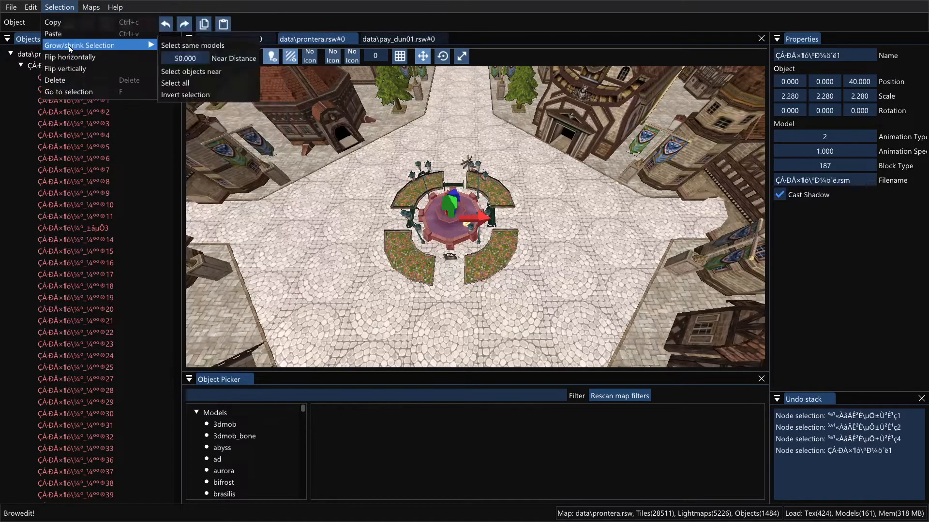
left_click(200, 72)
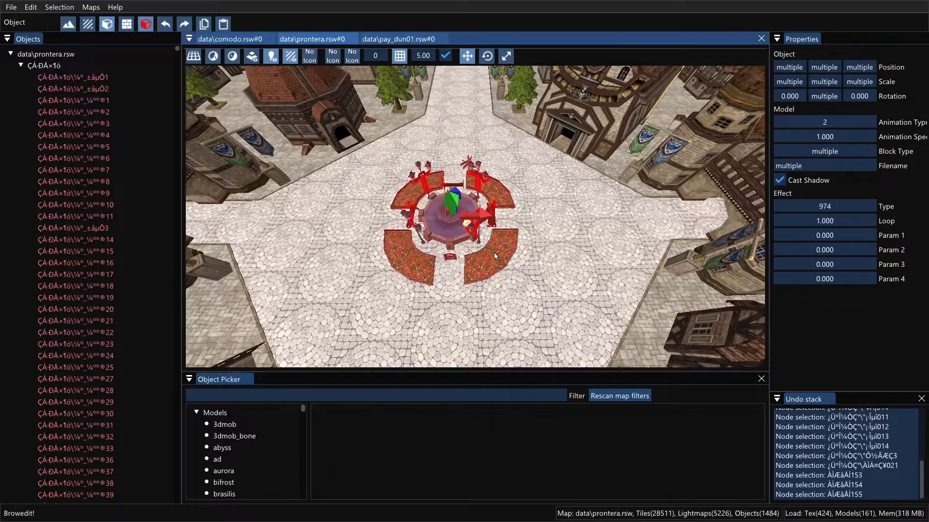
Step: Try moving the selected fountain group away from its place in the plaza, and undo the move
left_click_drag(481, 220, 465, 137)
key("ctrl+z")
right_click_drag(529, 268, 436, 218, "shift")
Step: Raise the selected fountain group above the plaza and set it to floor height
right_click(437, 203)
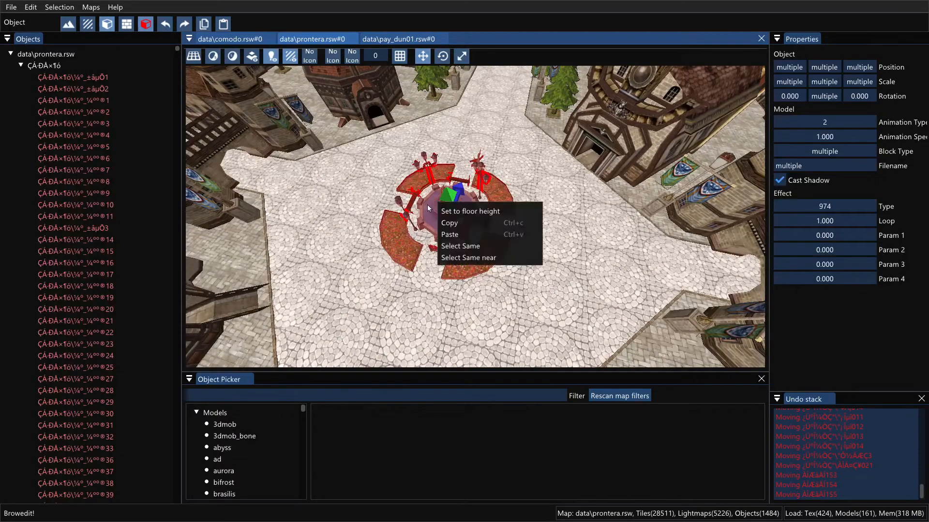
left_click(453, 197)
left_click_drag(452, 197, 432, 159)
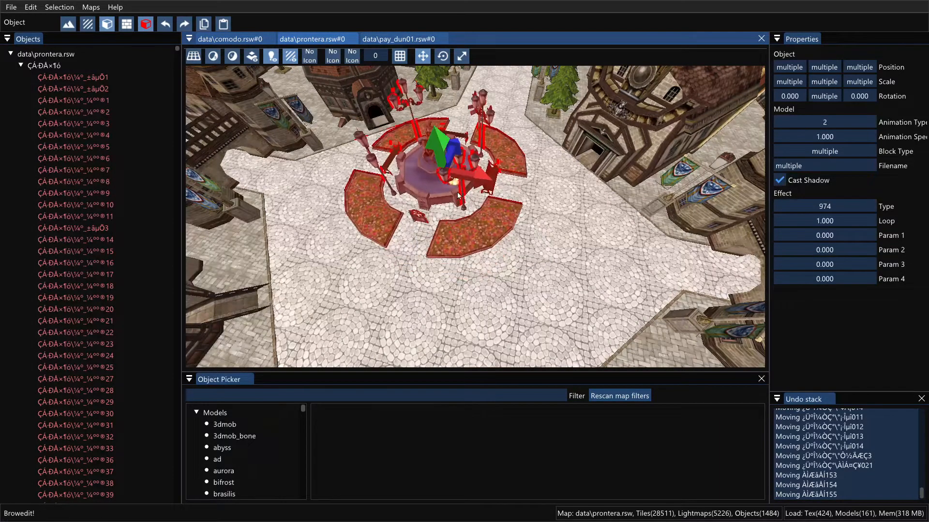
right_click(456, 230)
left_click(469, 237)
Step: Copy the fountain group and paste the copy on the plaza beside the original, near the building with the banners
mouse_move(486, 256)
right_mouse_down("shift")
mouse_move(400, 208)
mouse_move(404, 226)
mouse_move(524, 234)
mouse_move(481, 260)
right_mouse_up("shift")
right_click(480, 260)
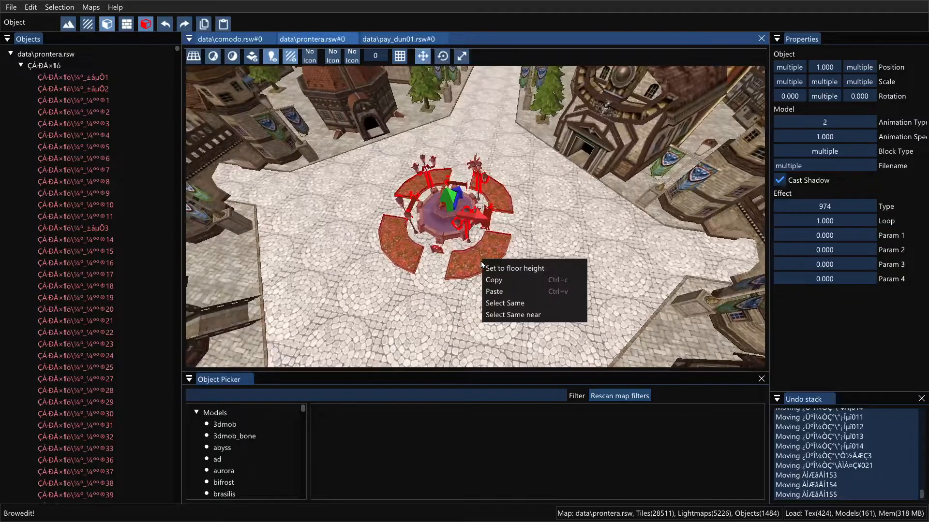
left_click(511, 283)
right_click(568, 250)
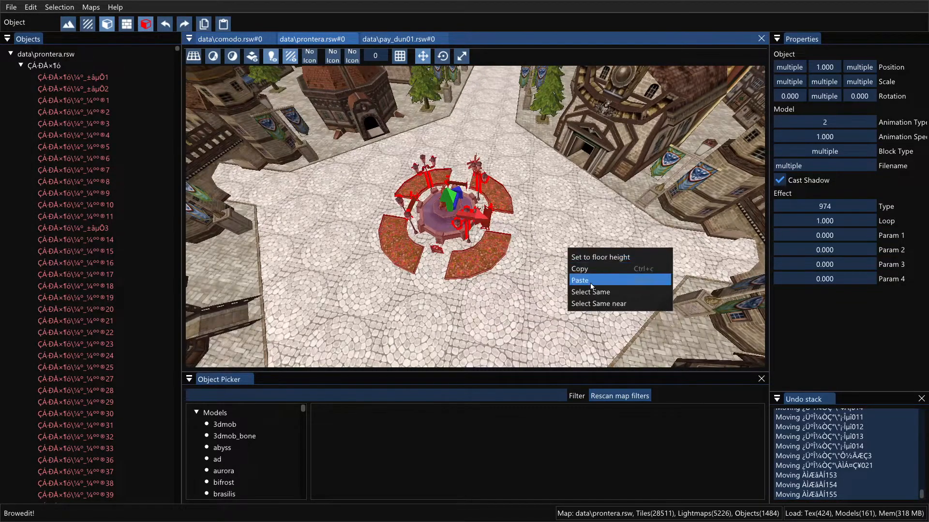
left_click(590, 280)
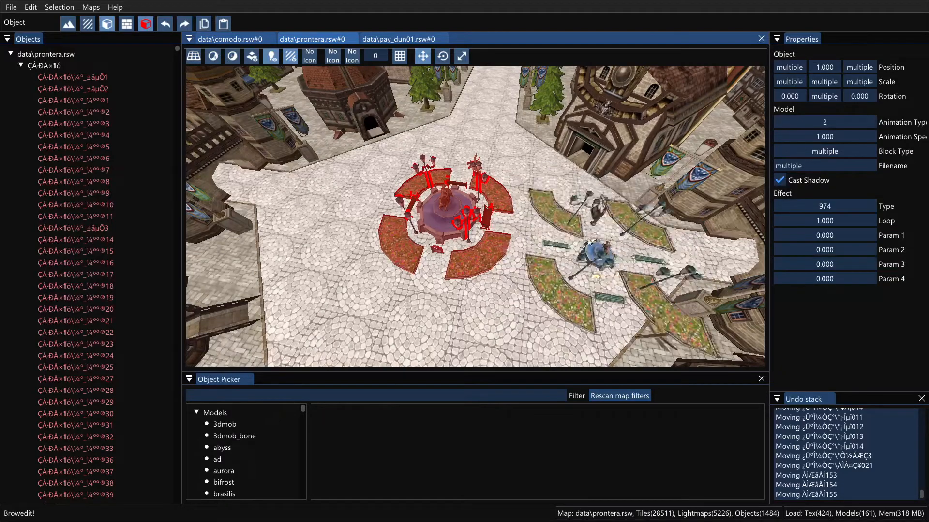
left_click(593, 255)
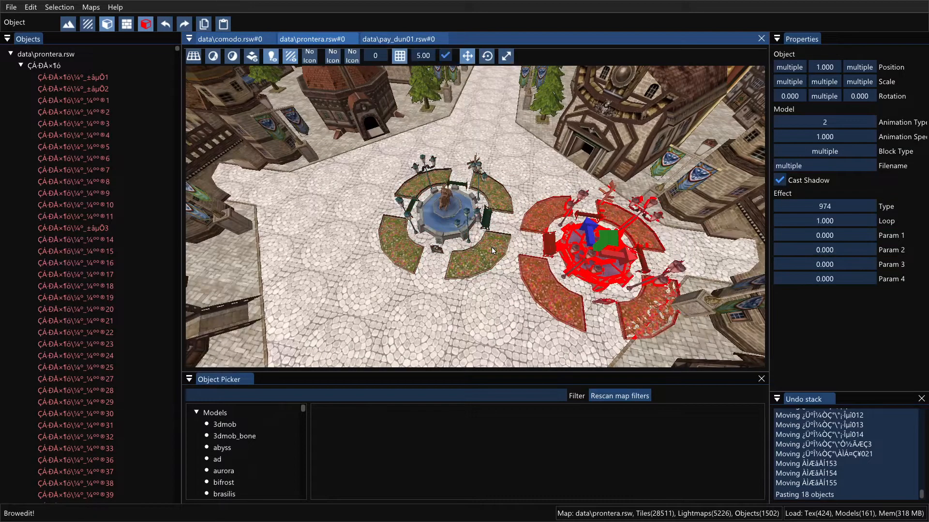
Step: Move the pasted fountain group across the plaza to the octagonal red-roofed building, and delete the copy
right_click_drag(491, 251, 582, 249, "shift")
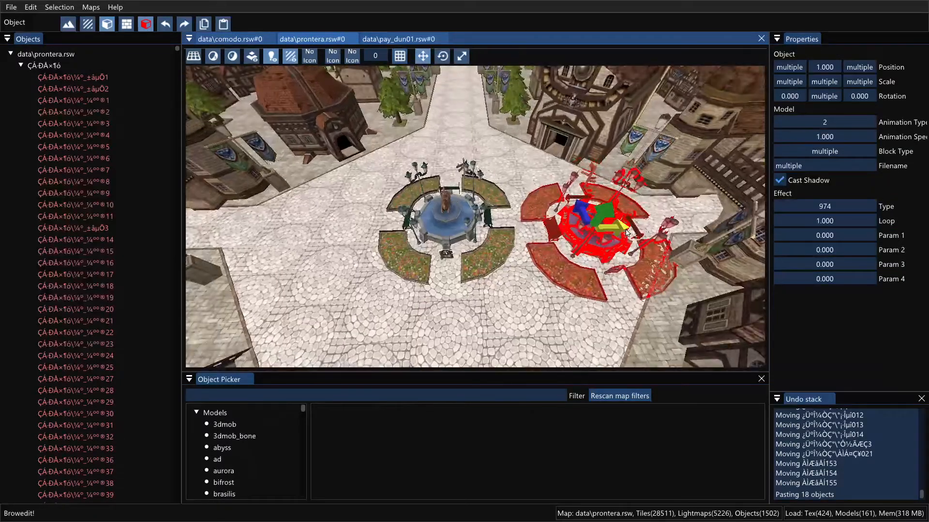
left_click_drag(626, 232, 342, 173)
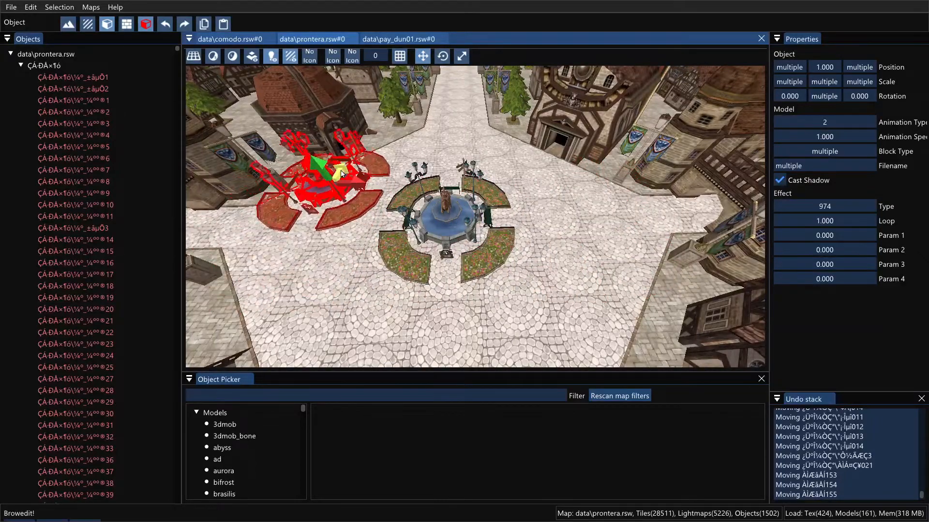
right_click_drag(542, 272, 523, 239, "shift")
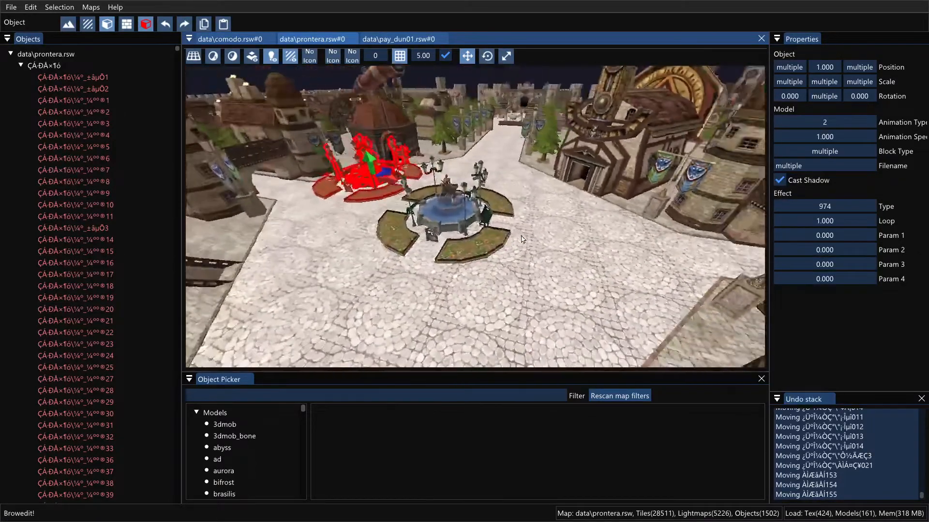
key("Delete")
right_click_drag(512, 253, 520, 260, "shift")
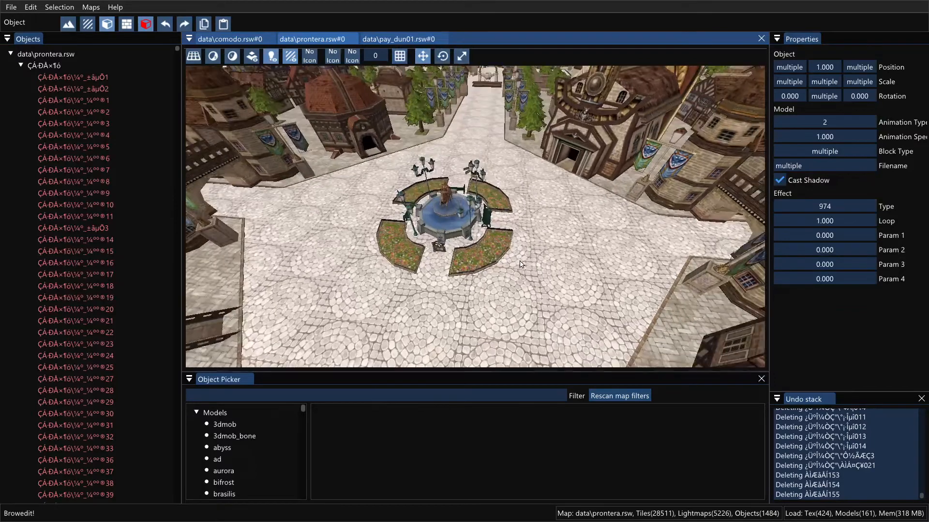
Step: Select the single flower bed at the near side of the fountain
right_click(557, 242)
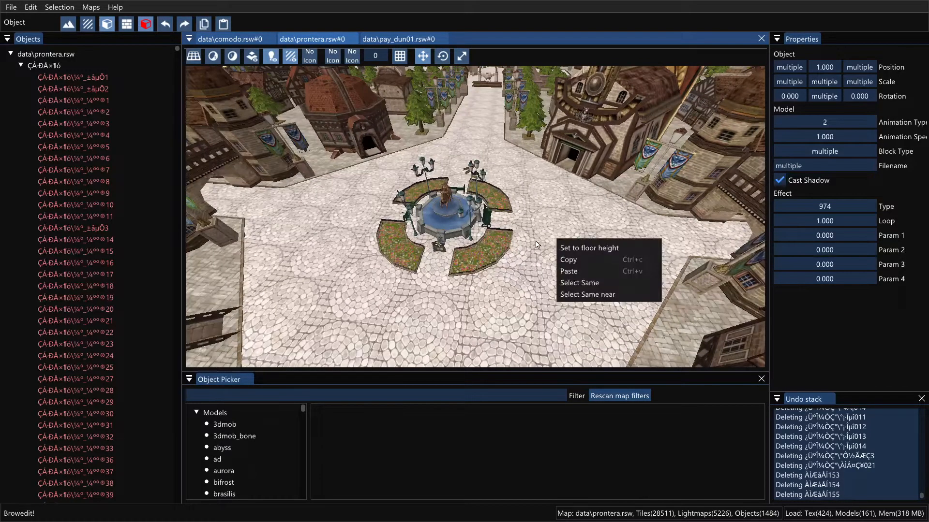
left_click(483, 244)
left_click(483, 245)
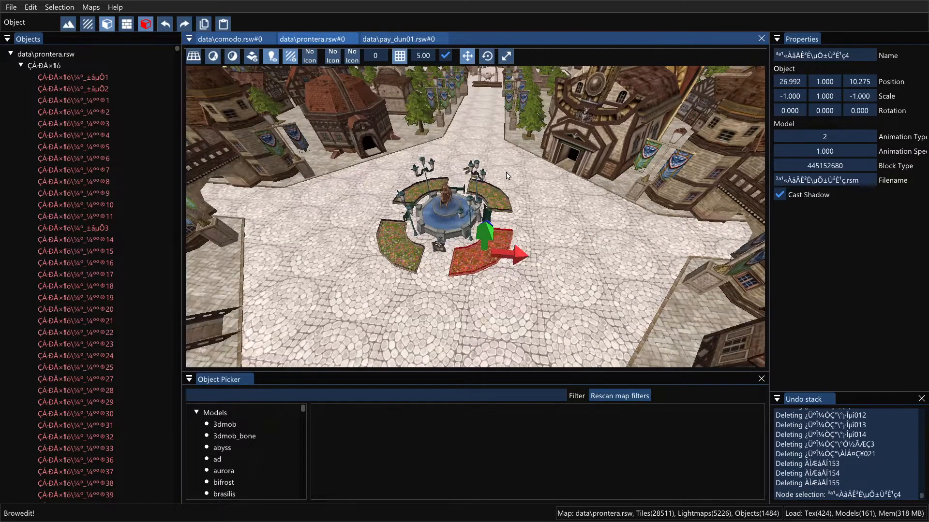
Step: Select the first tree beside the street beyond the plaza and extend the selection to all objects using the same model
right_click_drag(507, 176, 526, 255, "shift")
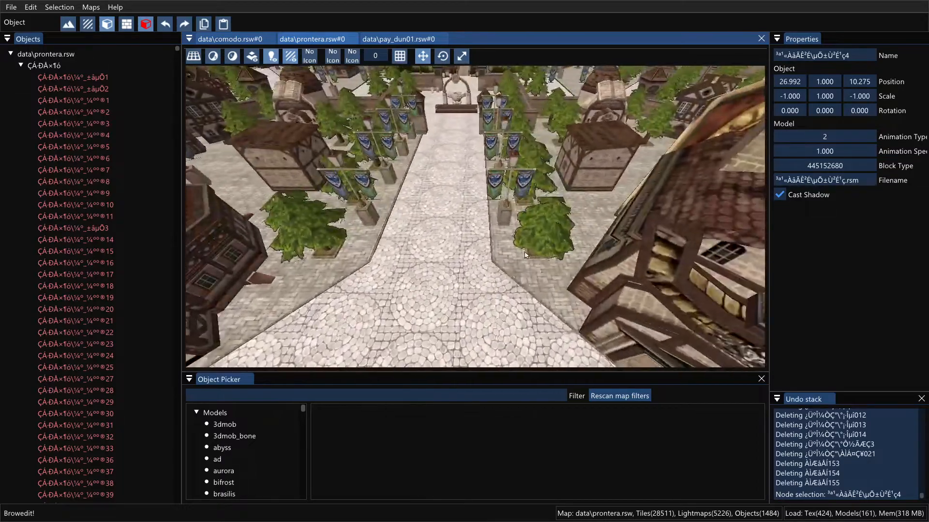
scroll(527, 252, "down", 5)
left_click(538, 241)
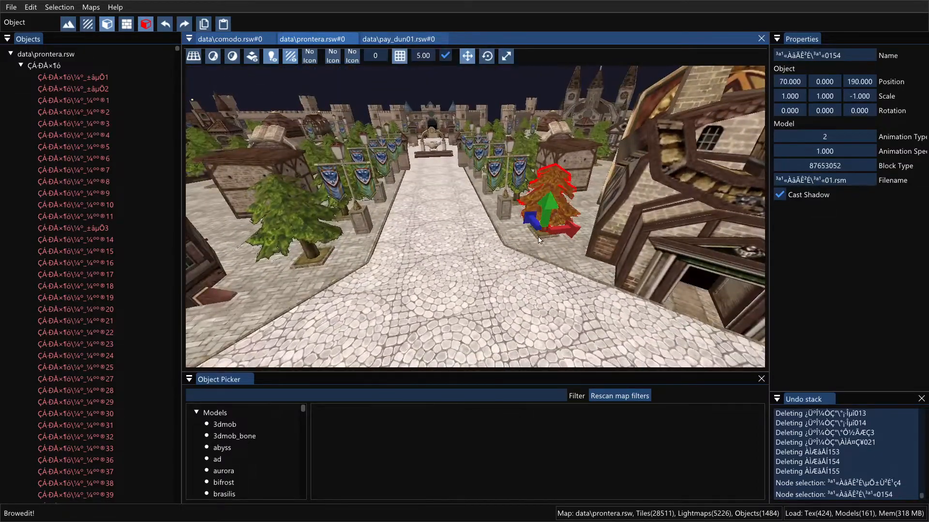
left_click(538, 237, "shift")
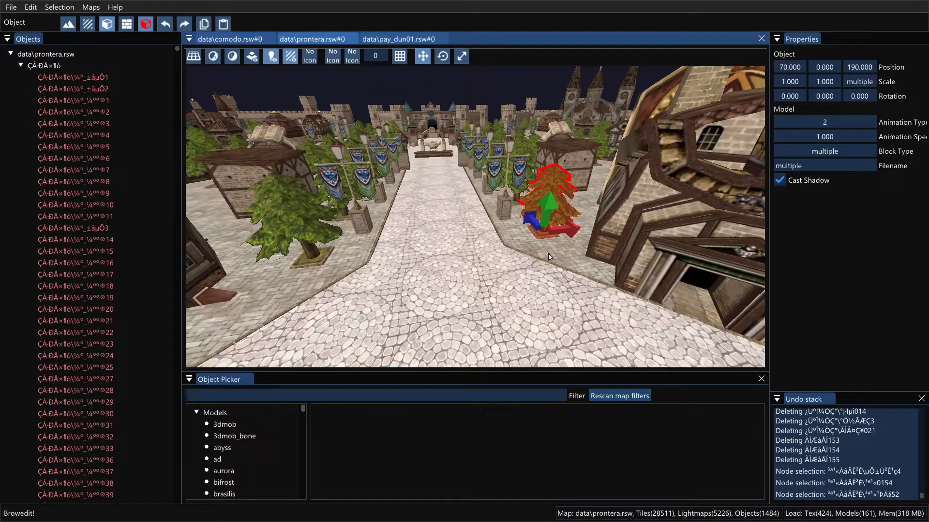
left_click(541, 187)
left_click(542, 201)
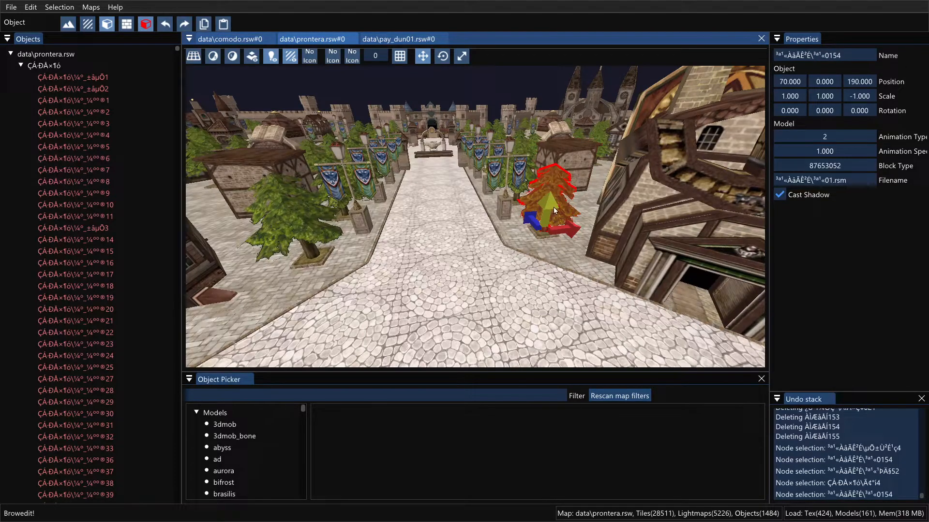
right_click(562, 212)
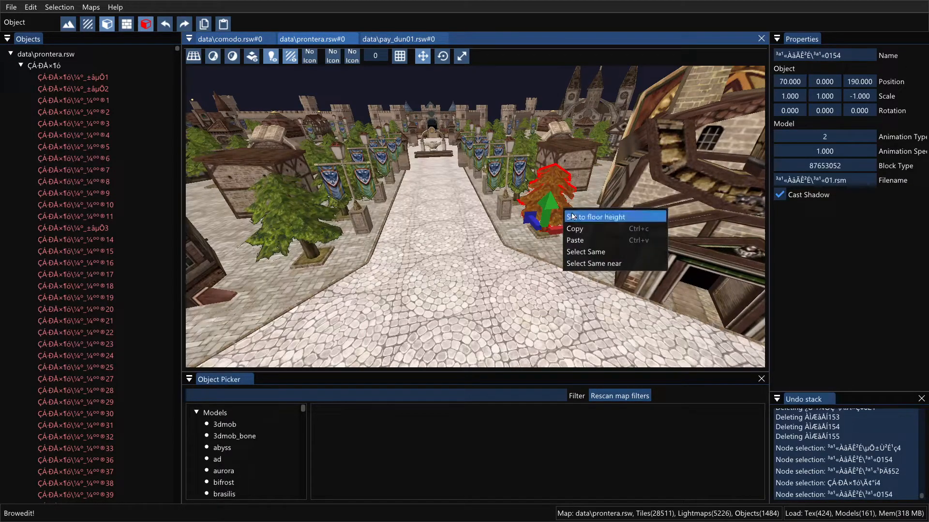
left_click(596, 251)
middle_click_drag(504, 257, 475, 287, "shift")
scroll(478, 299, "down", 6)
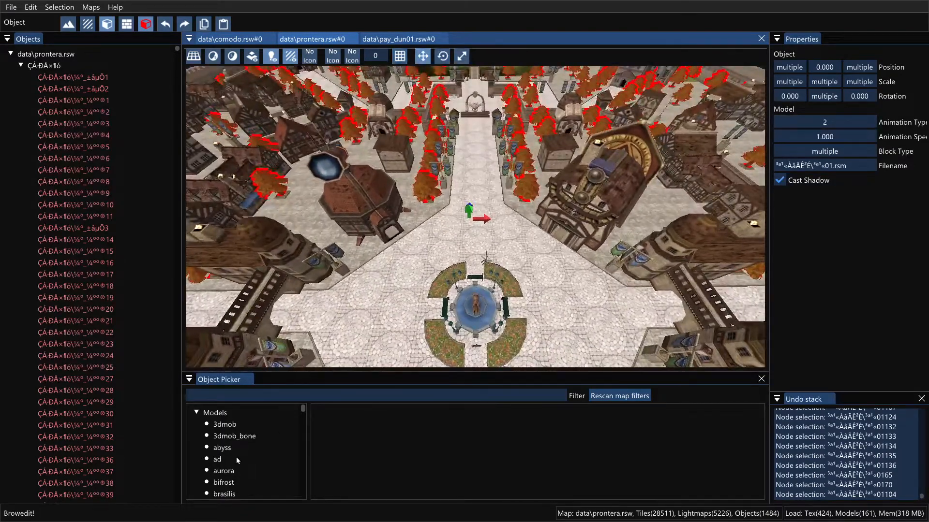
Step: Undock the Object Picker as a floating window over the map and make it narrower and taller
scroll(246, 436, "down", 4)
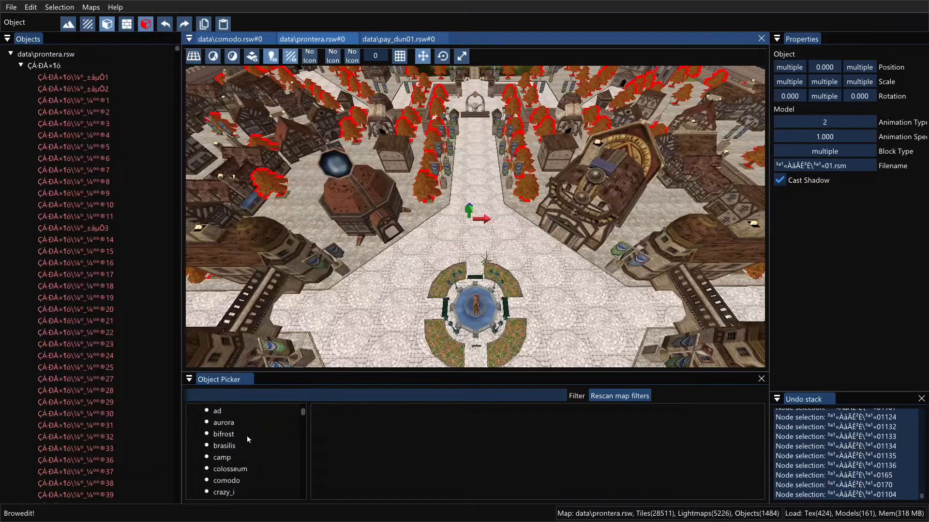
scroll(247, 438, "down", 2)
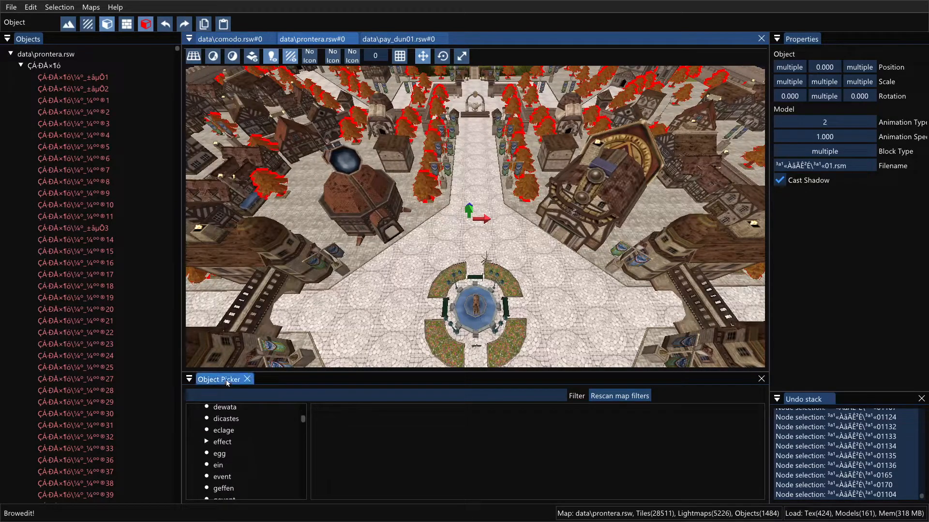
left_click_drag(227, 382, 239, 193)
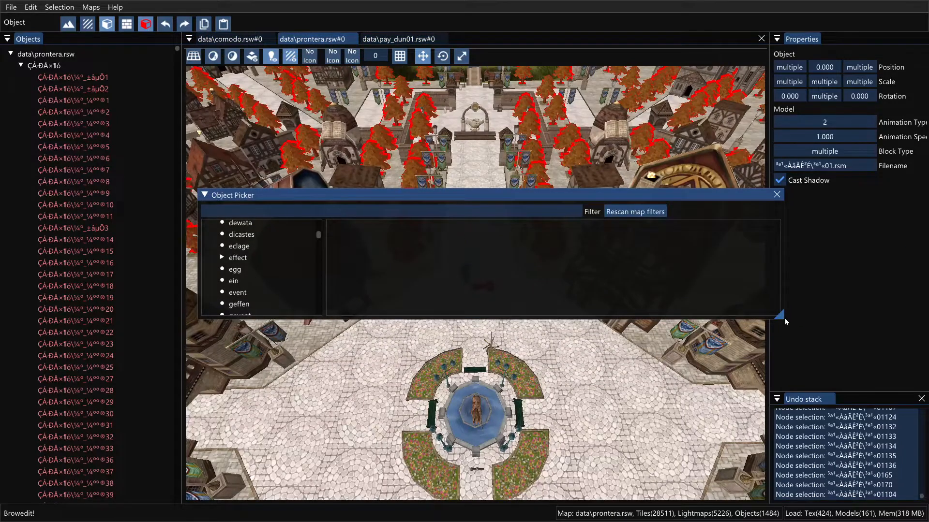
left_click_drag(780, 315, 620, 453)
scroll(244, 256, "up", 5)
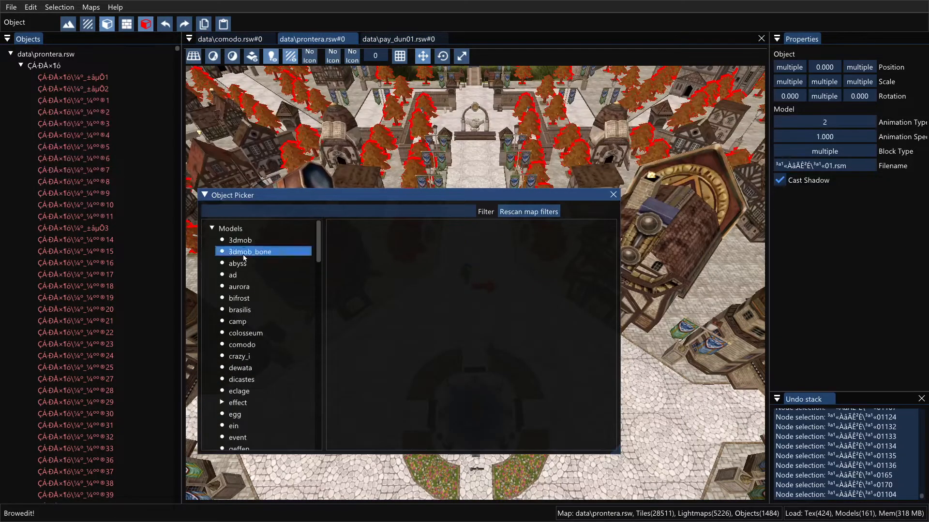
Step: Hide the object window and show it again
left_click(148, 23)
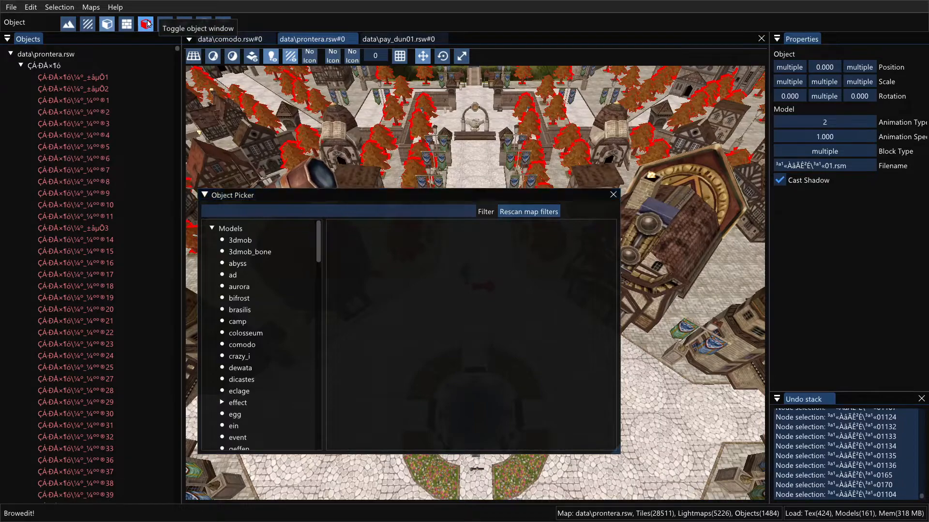
left_click(147, 23)
left_click(148, 23)
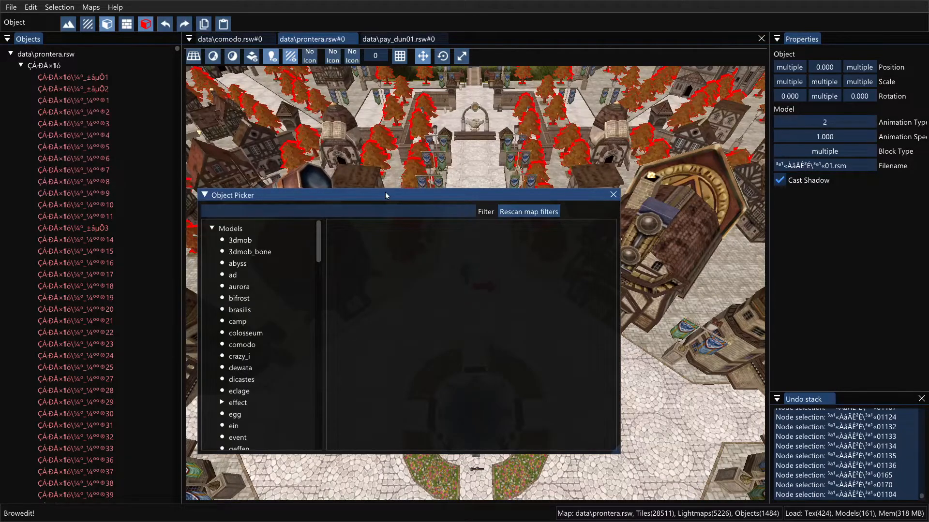
Step: Dock the Object Picker directly beneath the map view and reduce its height
left_click_drag(385, 192, 464, 498)
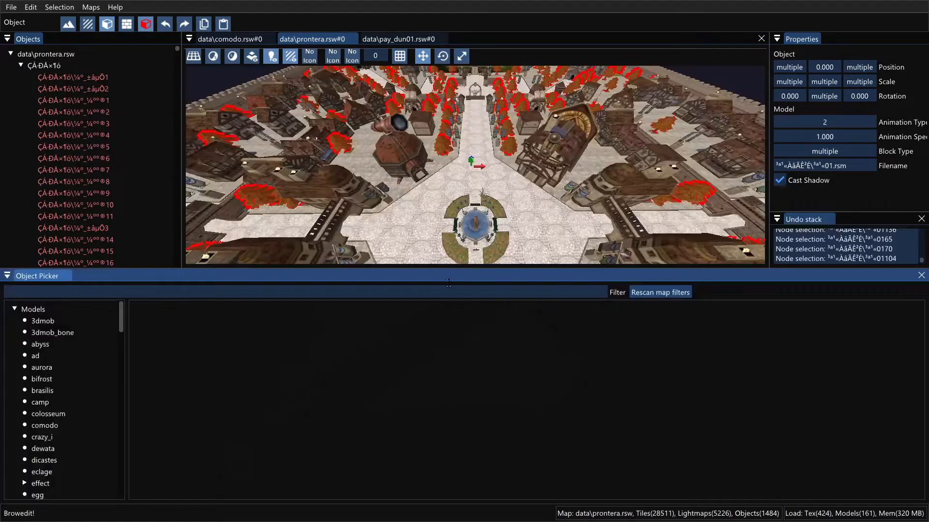
left_click_drag(449, 283, 477, 303)
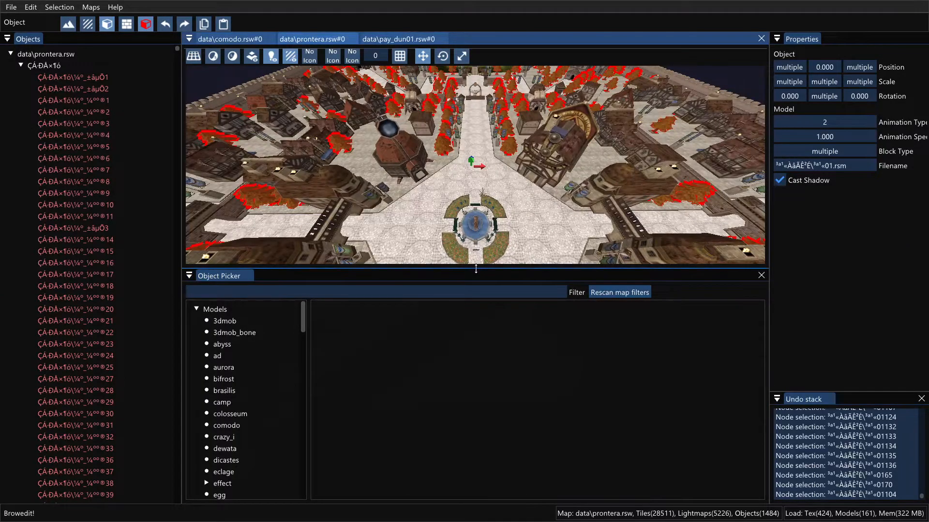
left_click_drag(474, 269, 473, 393)
Step: Make the Object Picker slightly taller and list the models in the folder ³»ºÎ¼ÒÇ°
scroll(271, 452, "down", 10)
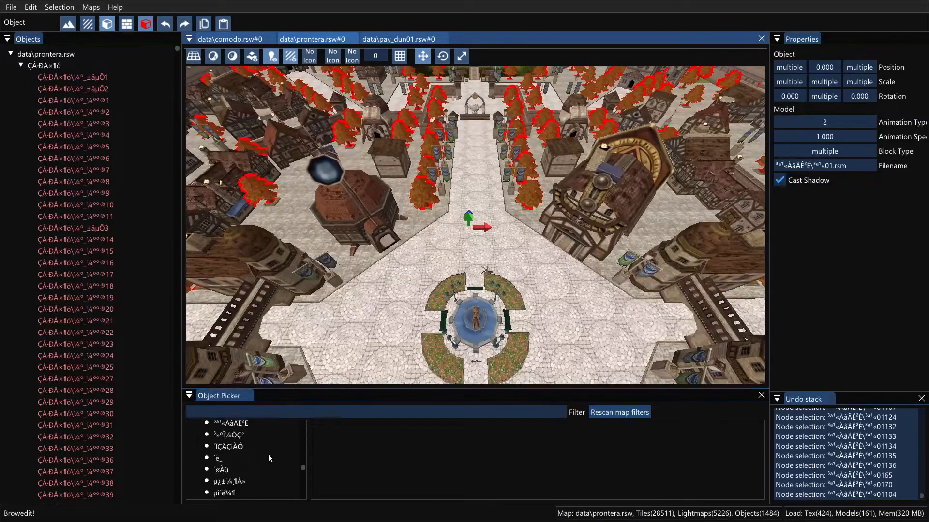
scroll(263, 454, "up", 3)
scroll(246, 462, "up", 2)
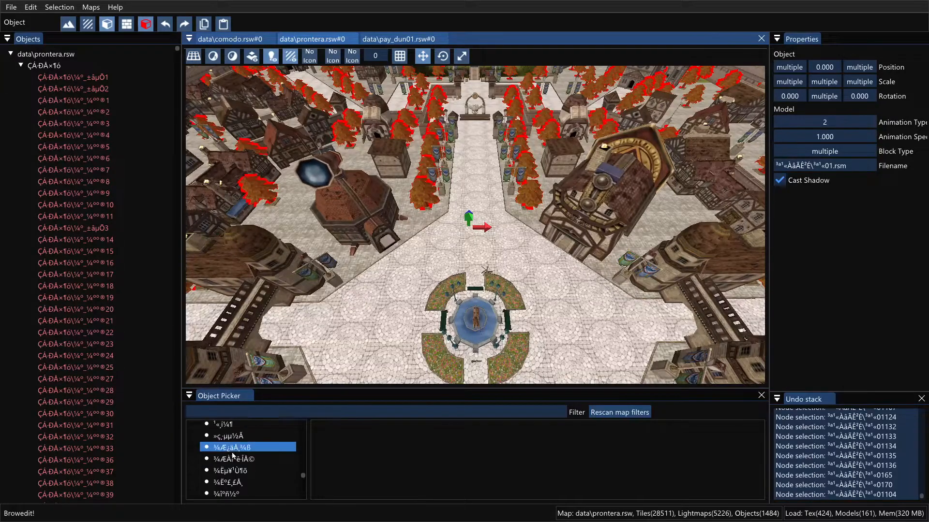
left_click_drag(283, 387, 282, 353)
scroll(251, 437, "up", 5)
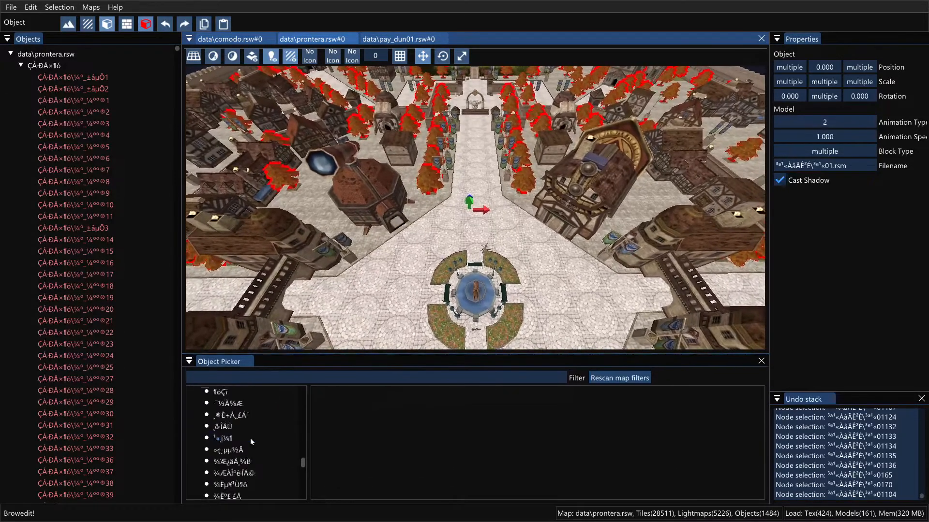
scroll(224, 423, "down", 3)
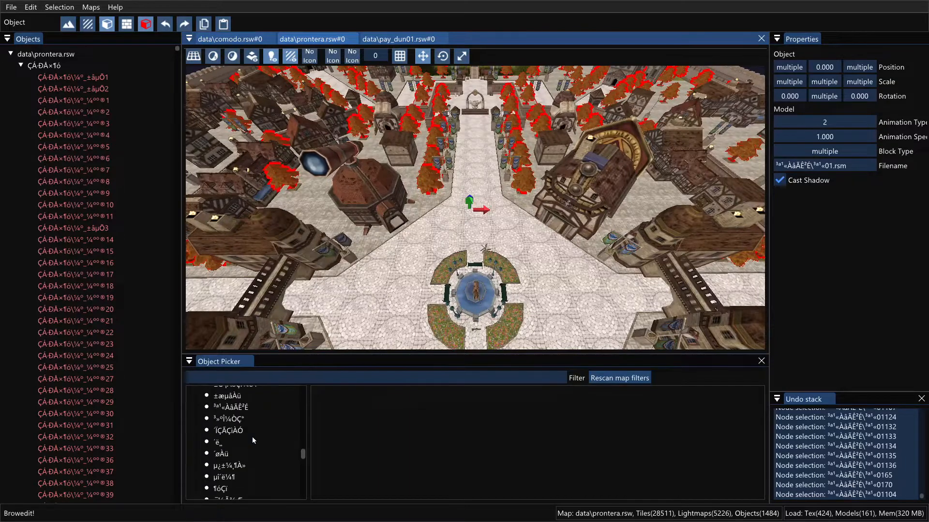
left_click(226, 419)
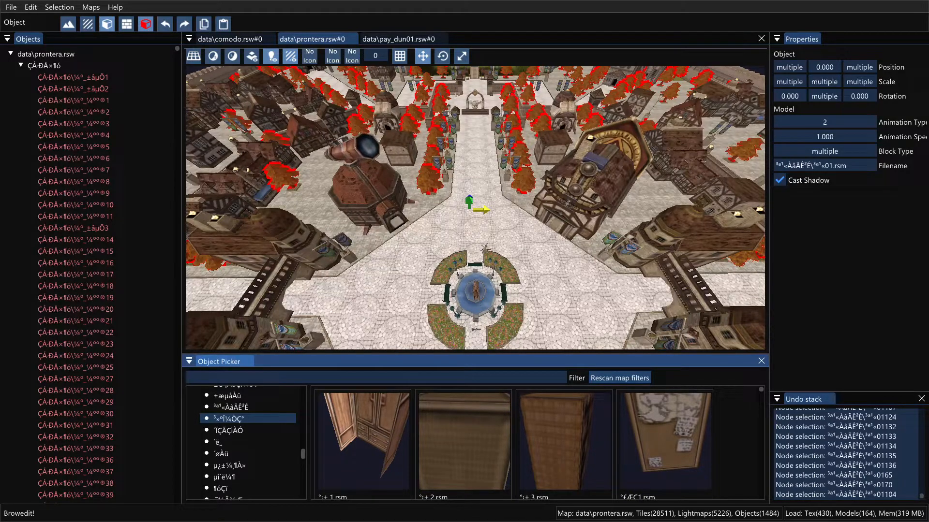
right_click(622, 324)
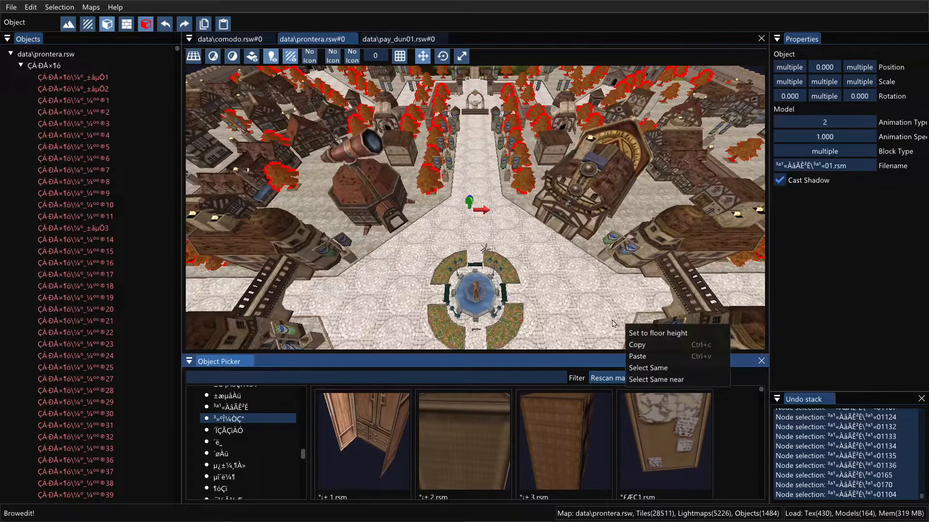
right_click(568, 300)
right_click(492, 319)
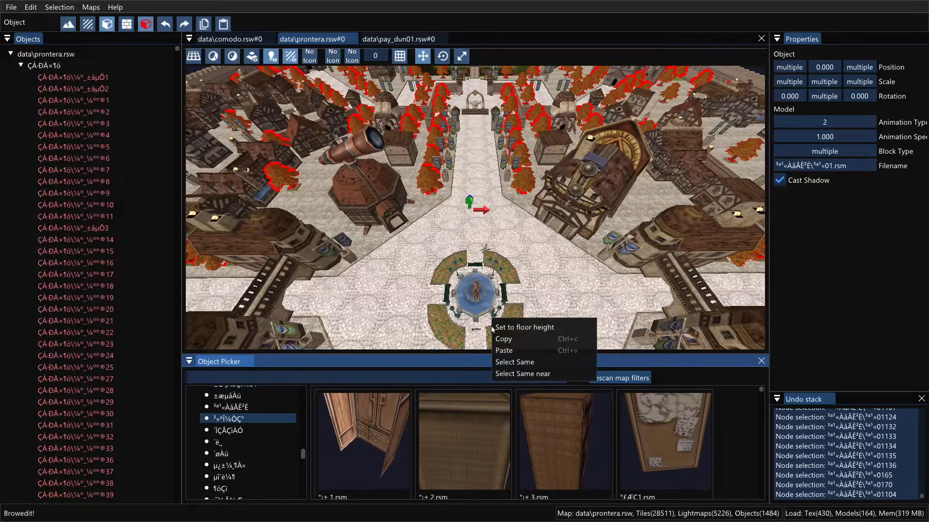
left_click(470, 424)
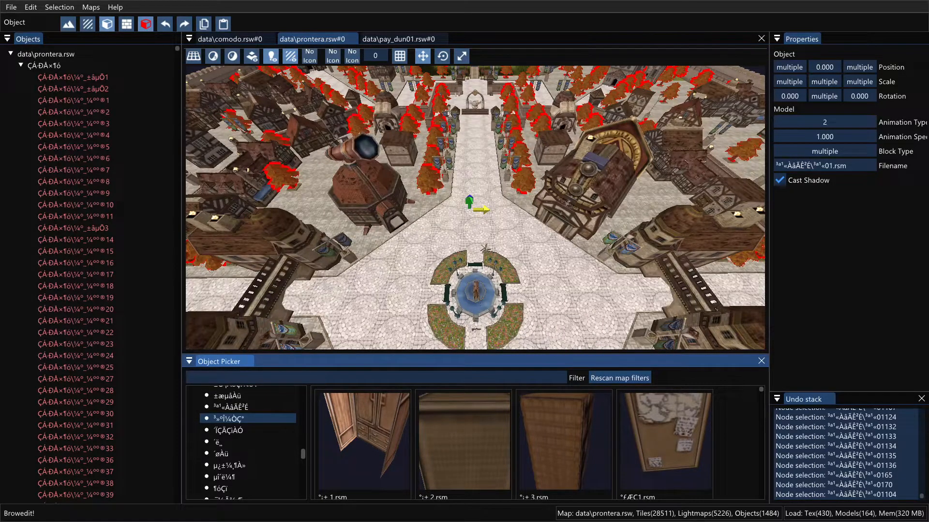
right_click(411, 76)
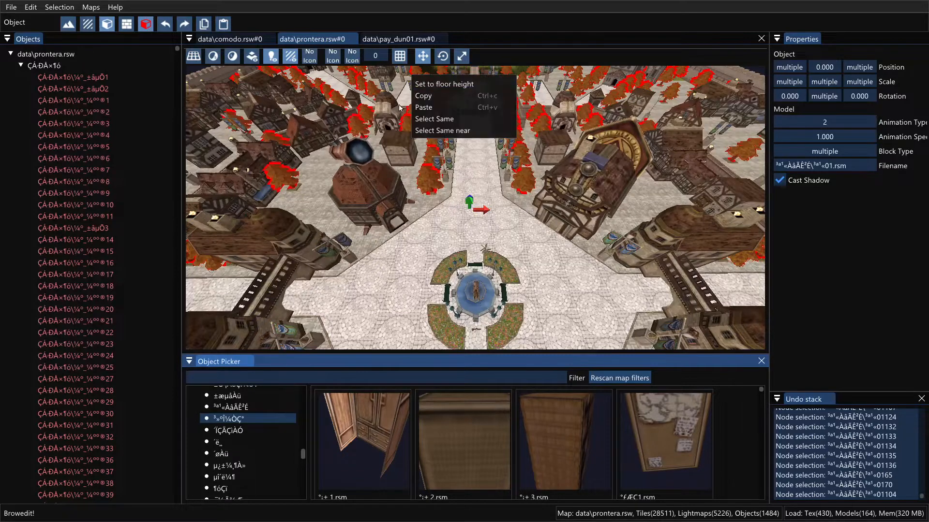
left_click(480, 46)
Step: Find the purple brick staircase model in the folder's previews, inspect its map tags and open its actions and tags
scroll(382, 426, "down", 5)
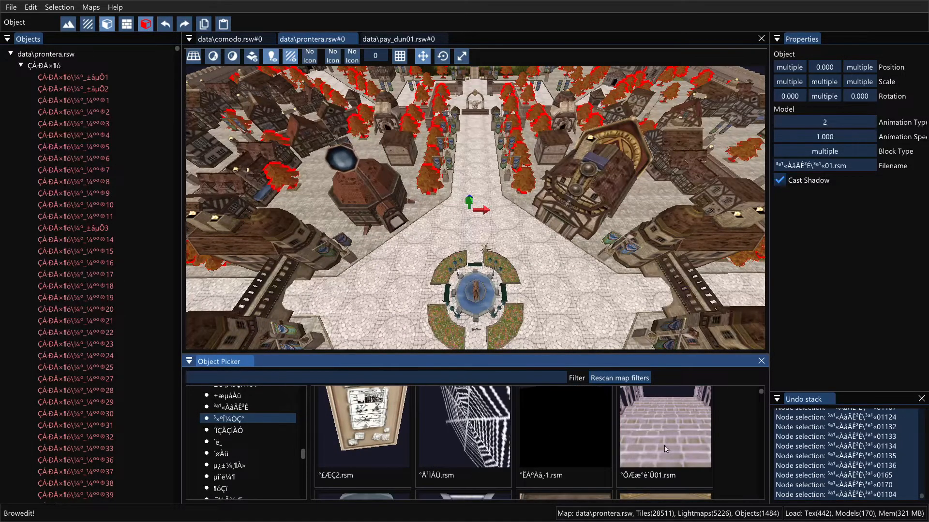
mouse_move(679, 435)
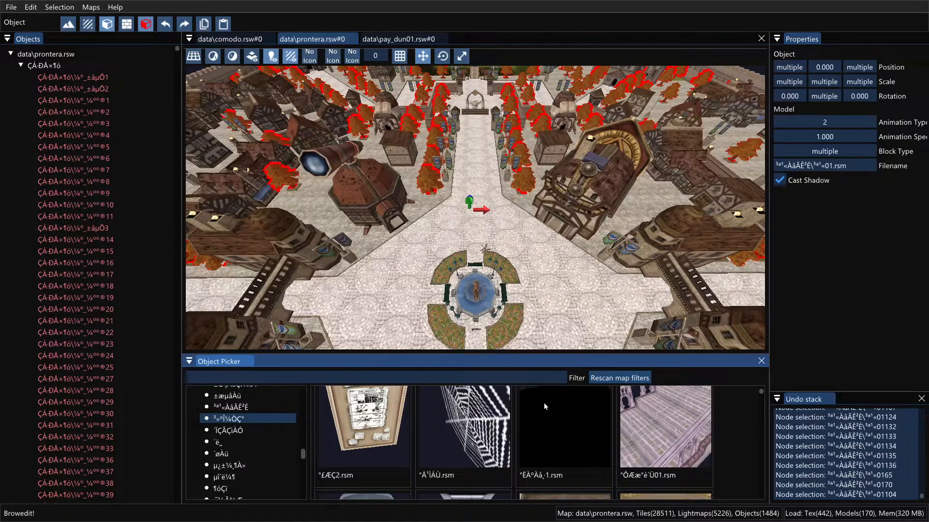
mouse_move(639, 402)
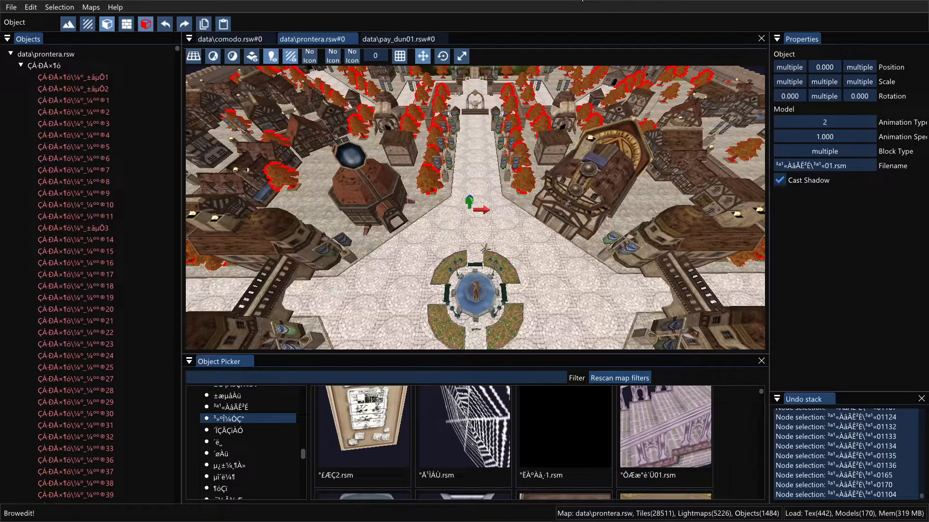
right_click(648, 411)
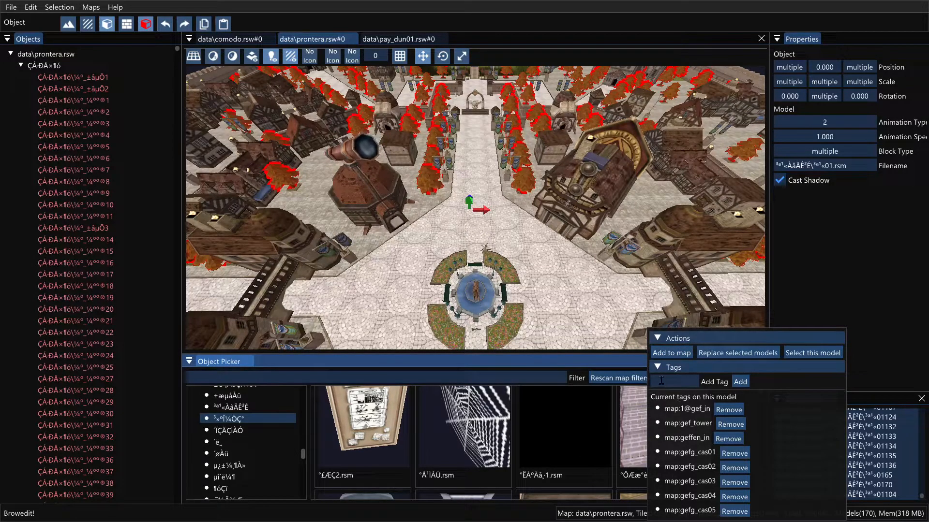
left_click(614, 423)
mouse_move(639, 426)
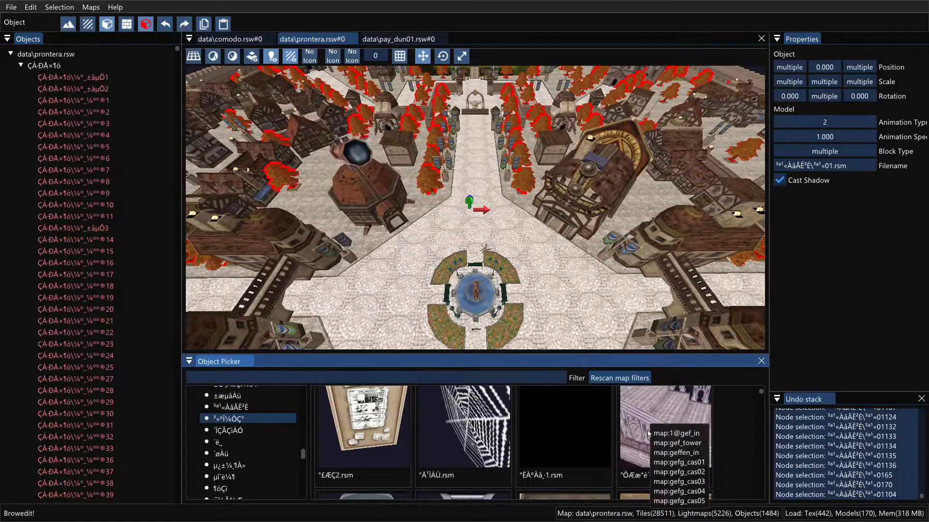
right_click(678, 426)
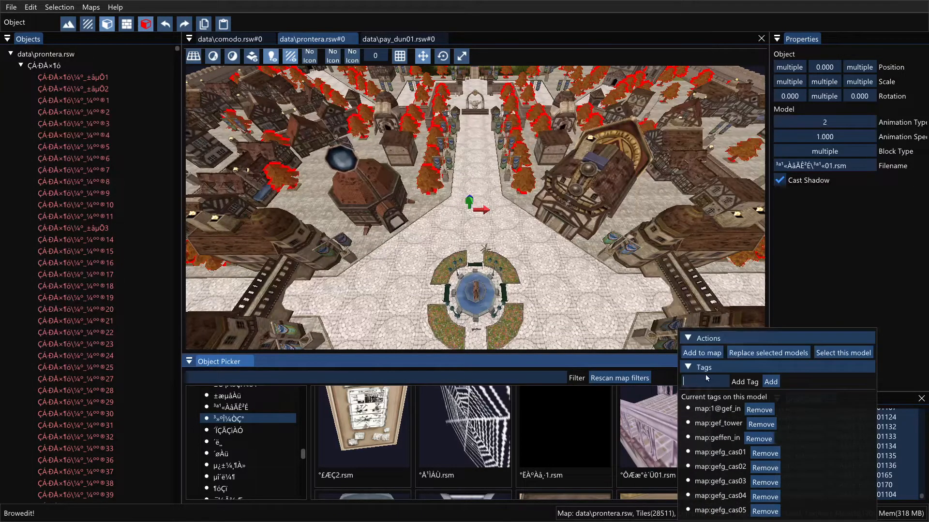
Step: Add the tag "building" to the purple brick staircase model and check its tag list
type("buil")
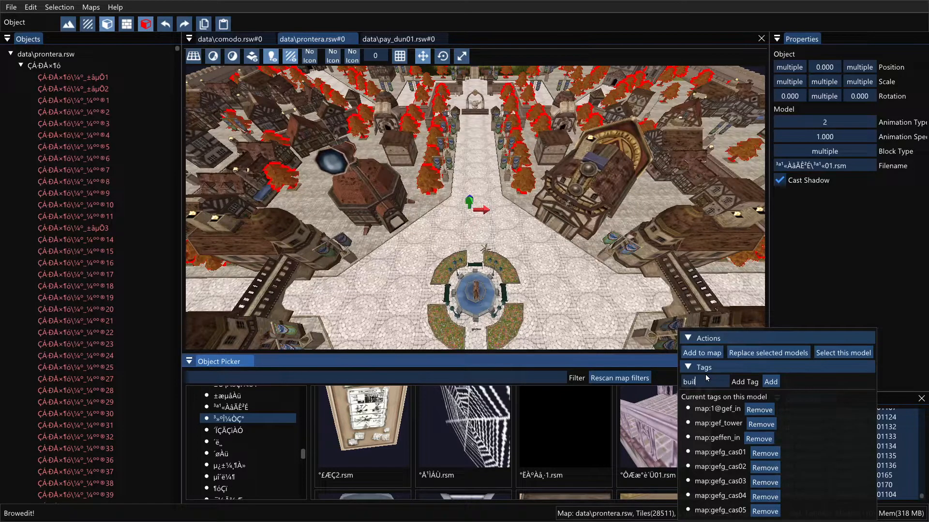
type("ding")
left_click(770, 382)
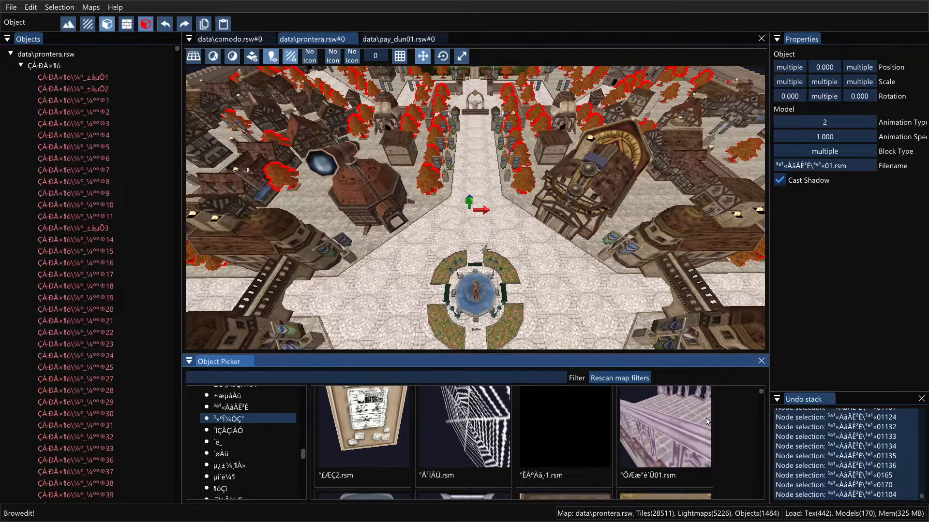
right_click(631, 425)
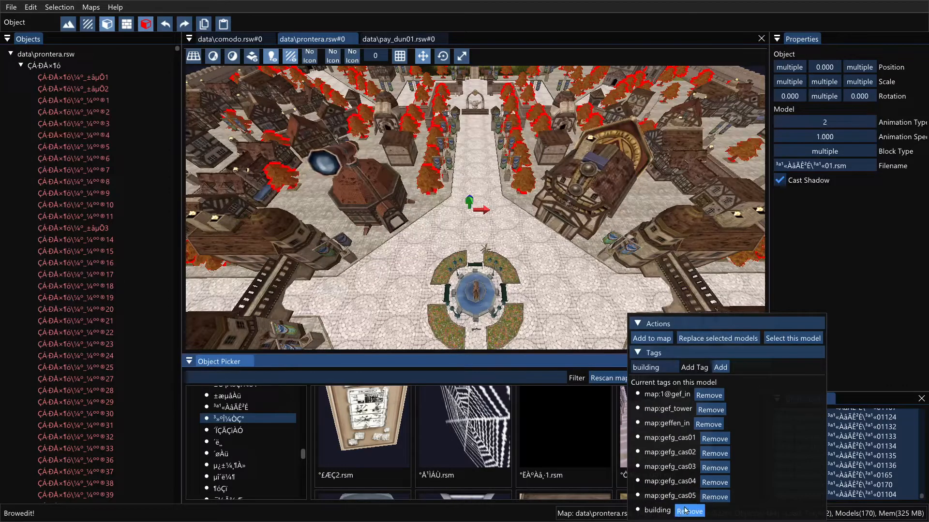
left_click(496, 360)
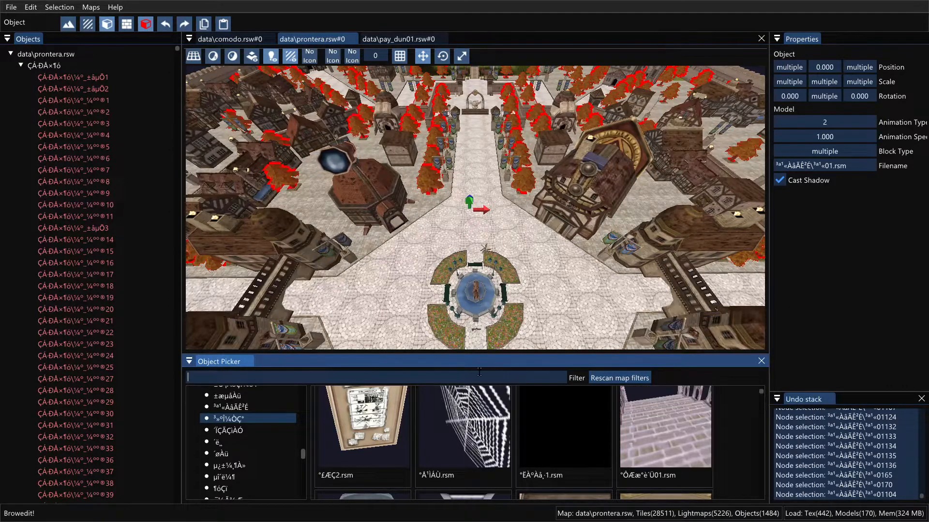
Step: Filter the Object Picker models by "building", then clear the filter
type("building")
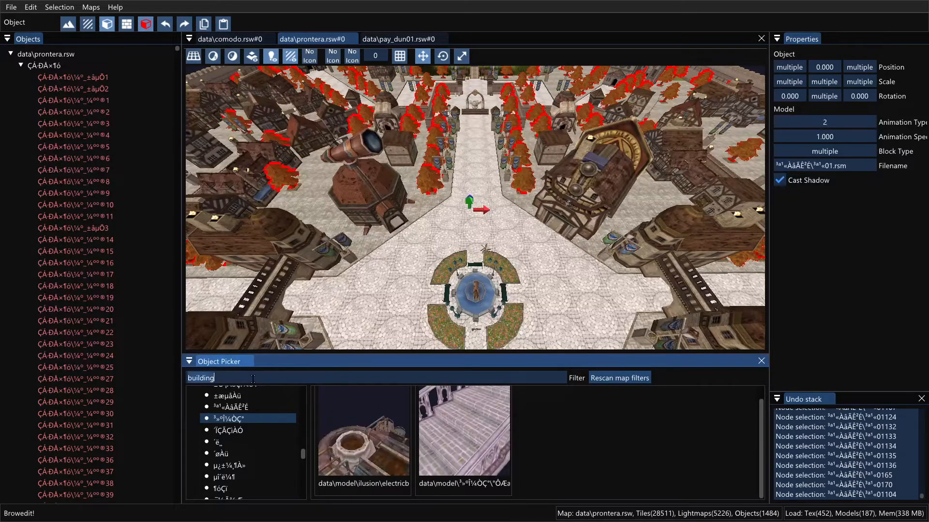
key("BackSpace")
key("BackSpace")
key("BackSpace")
key("BackSpace")
key("BackSpace")
key("BackSpace")
key("BackSpace")
key("BackSpace")
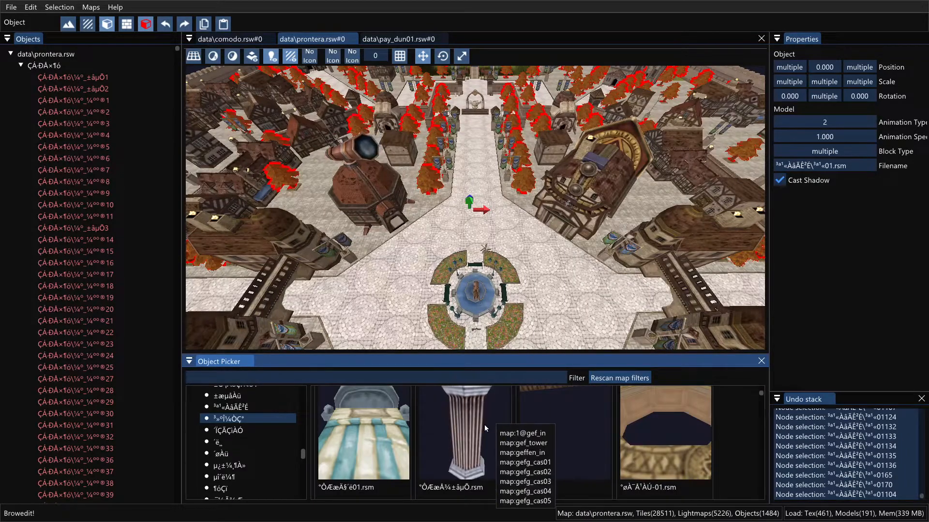
Step: Replace all the selected tree models on the Prontera map with the striped column model
right_click(474, 435)
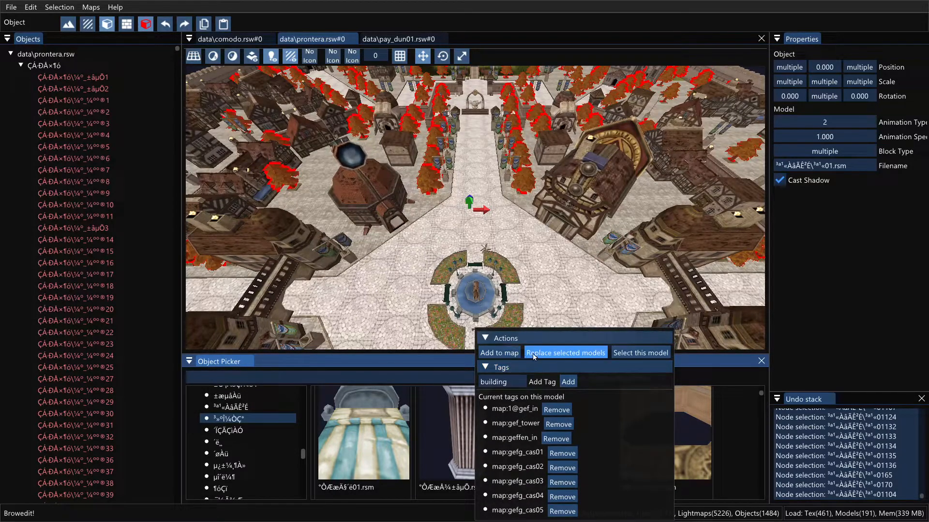
left_click(553, 355)
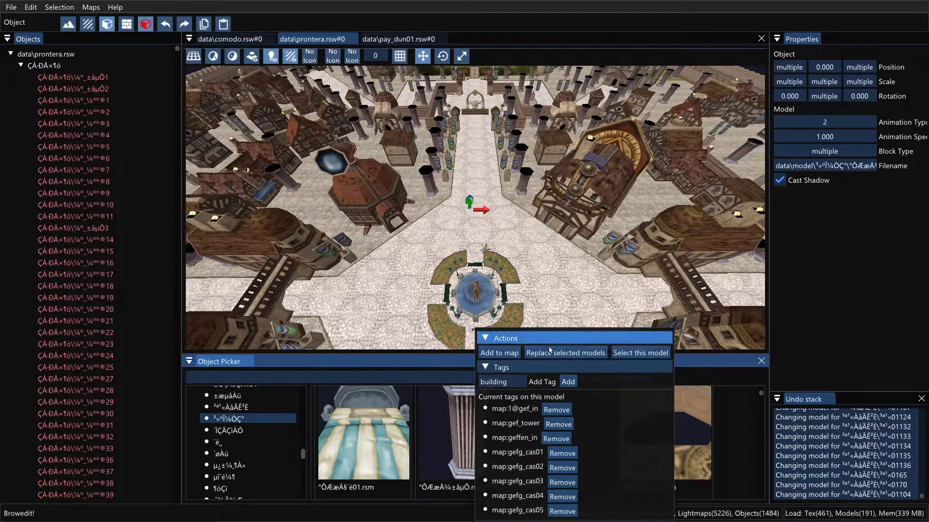
left_click(455, 236)
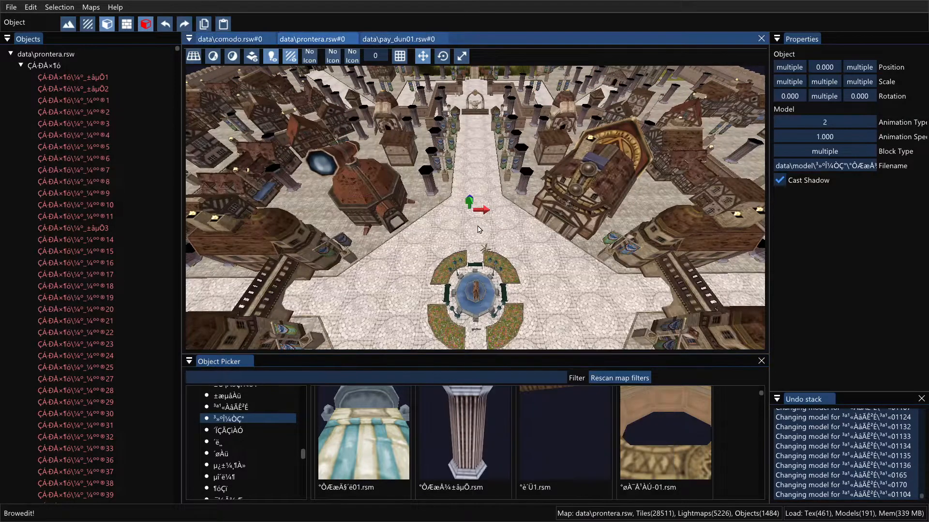
Step: Place the striped bed model on Prontera's plaza at about X -69.3, Z 106.5
right_click_drag(455, 236, 491, 332)
scroll(492, 332, "up", 10)
right_click_drag(481, 274, 453, 286)
scroll(463, 220, "down", 10)
scroll(464, 220, "down", 2)
scroll(452, 285, "up", 5)
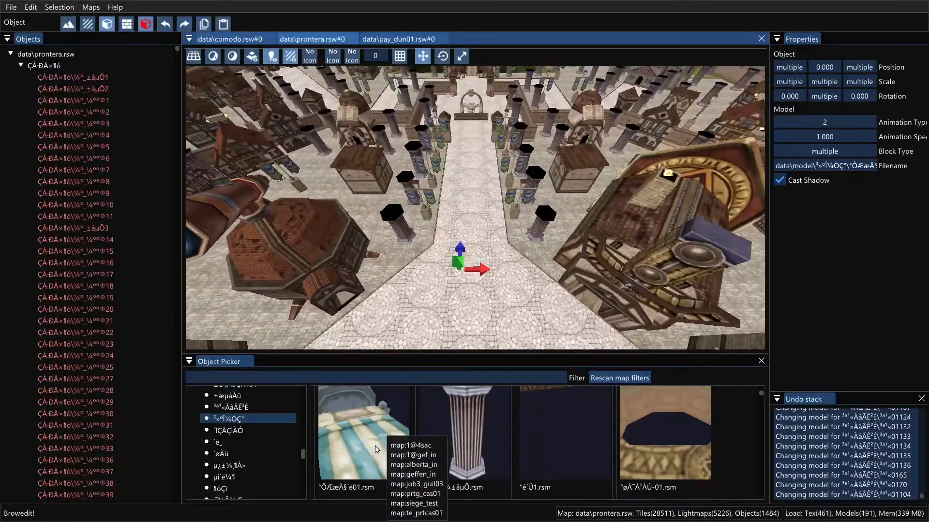
left_click_drag(381, 445, 387, 322)
scroll(457, 306, "up", 3)
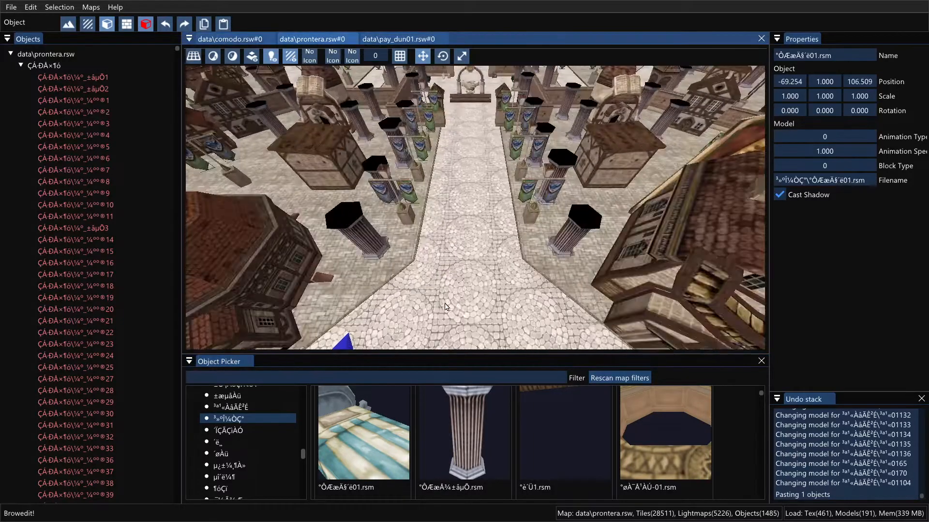
Step: Place the octagonal ring model at about X 105.5, Z 22.2 and the wooden model "è´Ü1.rsm at about X -74.9, Z -31.4
right_click_drag(444, 303, 486, 145)
left_click(657, 430)
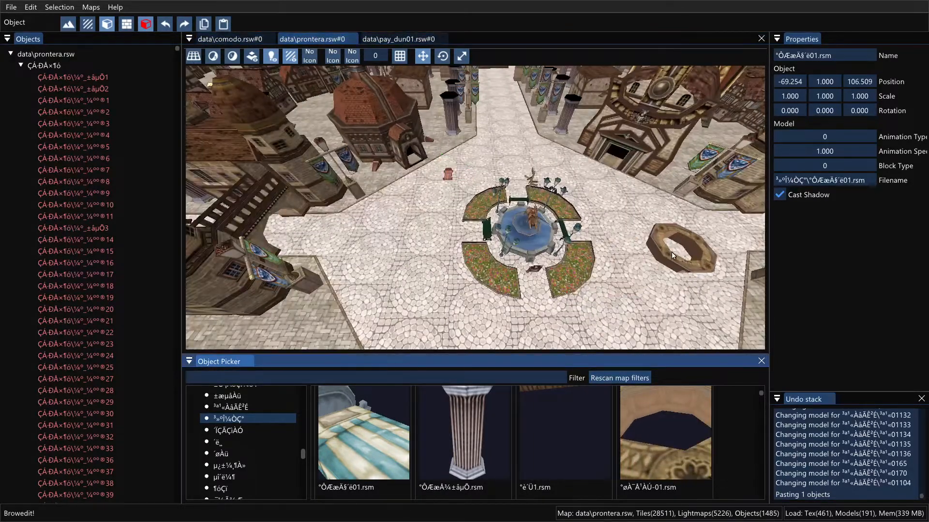
left_click(680, 249)
right_click_drag(600, 308, 606, 274)
left_click(582, 410)
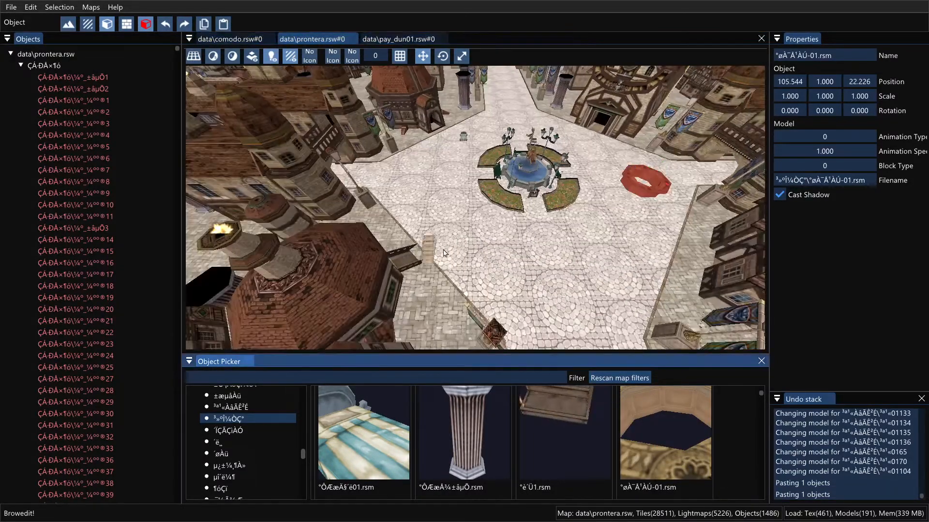
left_click(451, 236)
mouse_move(542, 272)
right_mouse_down()
mouse_move(552, 276)
mouse_move(536, 286)
right_mouse_up()
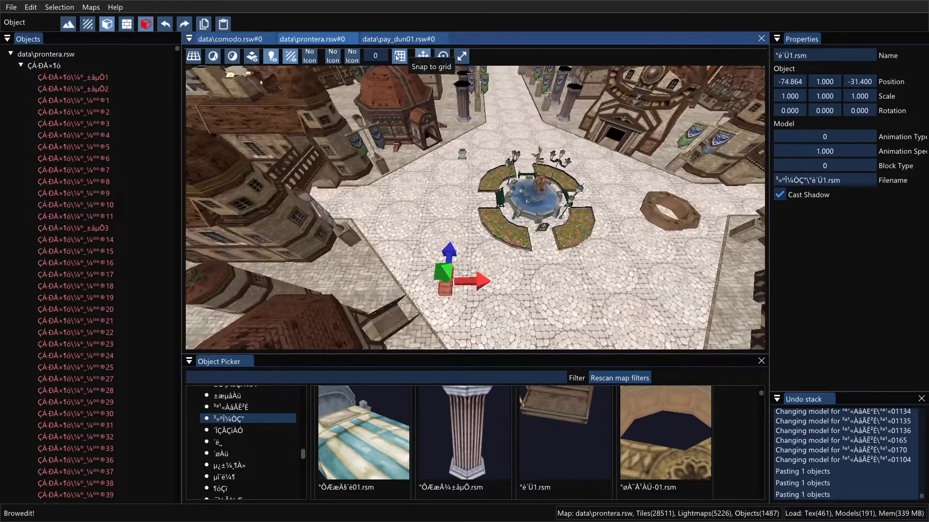
Step: Dock the comodo.rsw map view beside the prontera.rsw view so both maps show side by side
left_click(394, 39)
left_click(312, 39)
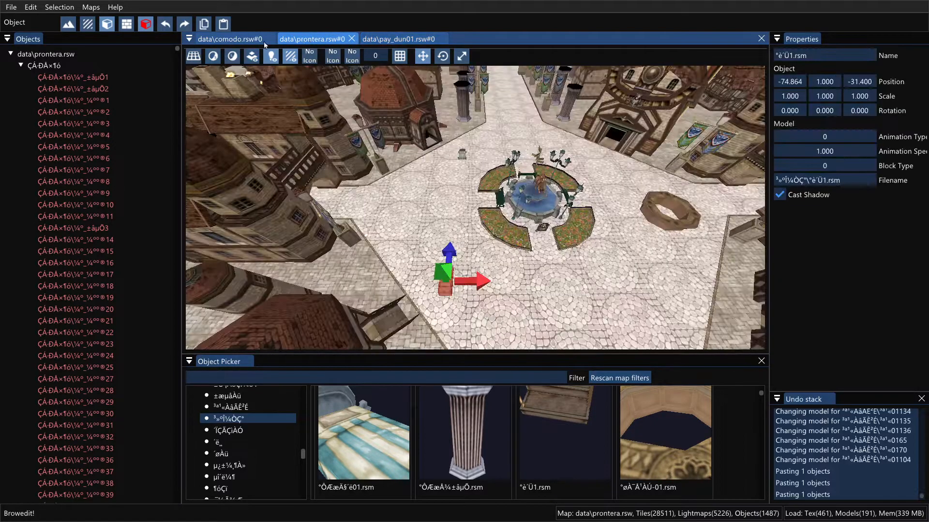
left_click(234, 41)
left_click_drag(230, 38, 628, 220)
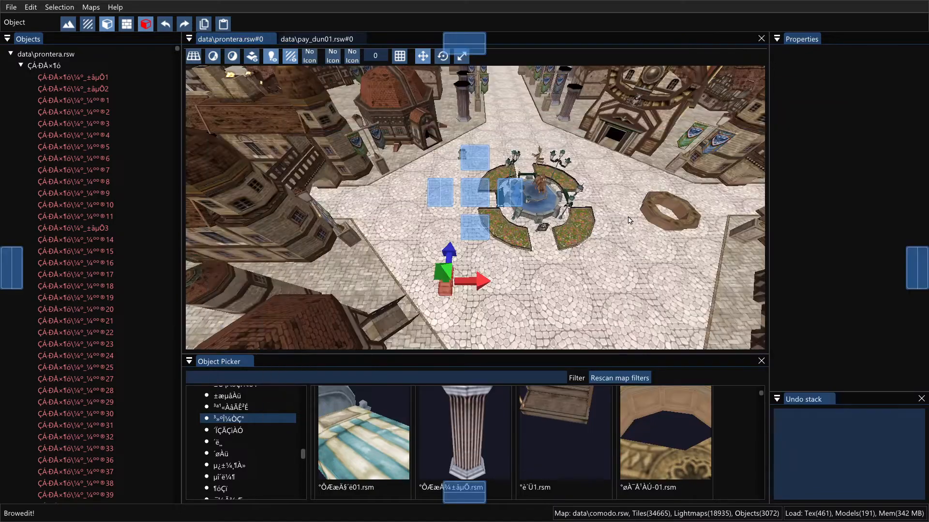
left_click_drag(524, 193, 508, 194)
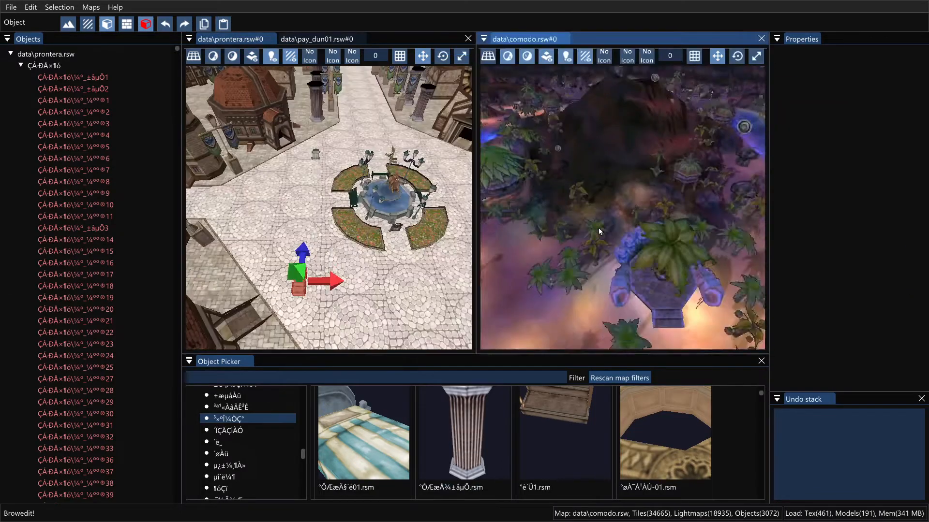
Step: Copy the leaf-roofed hut from Comodo and paste it into Prontera at about X -108.1, Z 85.7
right_click_drag(599, 231, 660, 280)
left_click(566, 193)
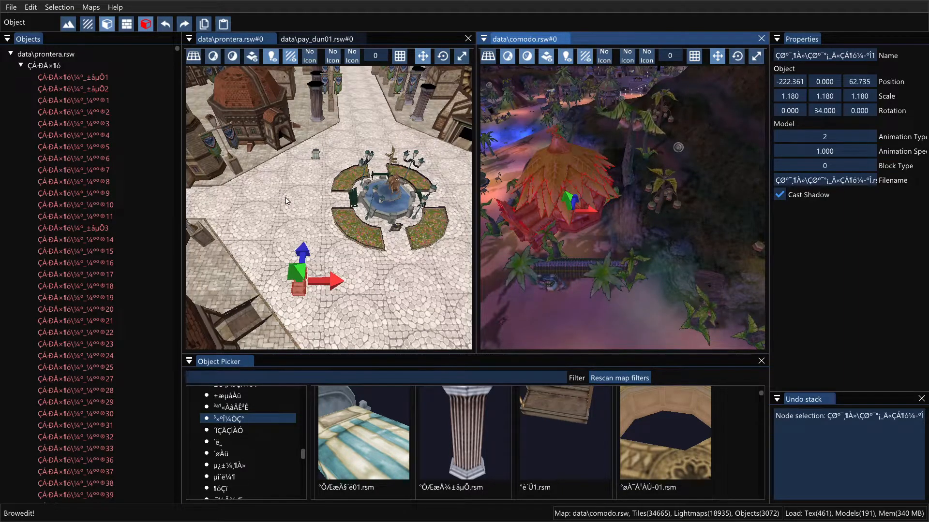
key("ctrl+v")
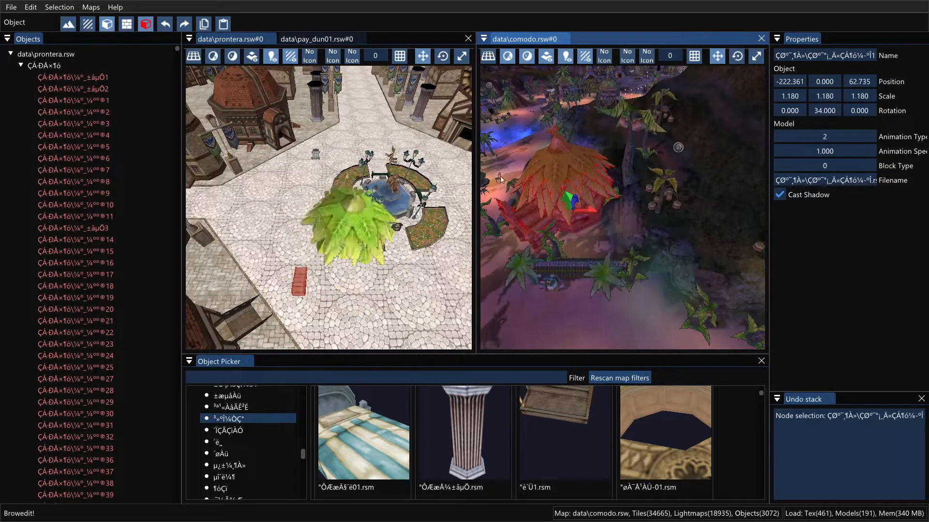
left_click(278, 167)
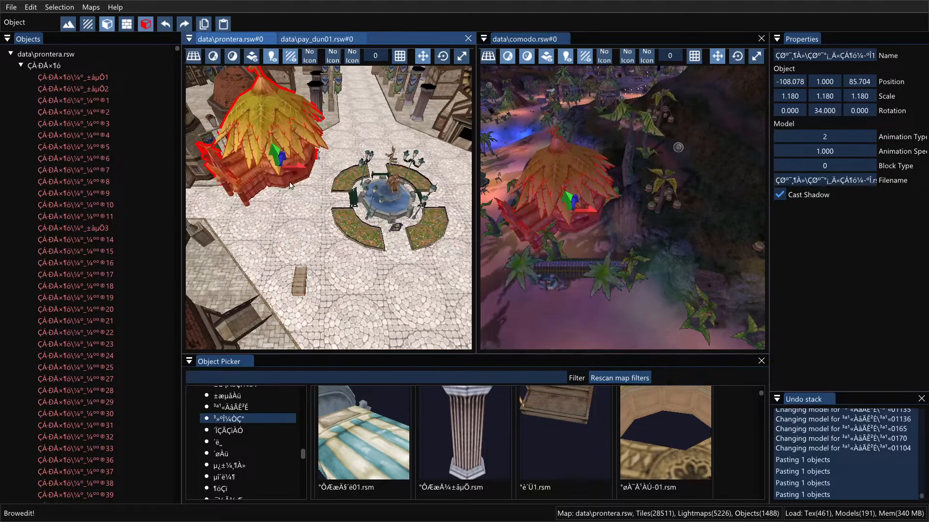
Step: Move the pasted hut in Prontera along X to about -57.6 and delete it
left_click_drag(303, 175, 450, 161)
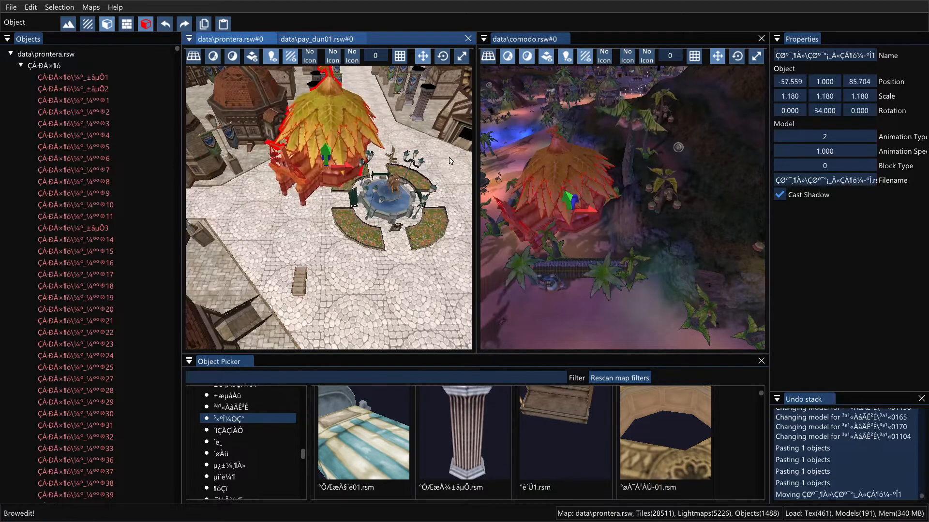
middle_click_drag(378, 202, 385, 234)
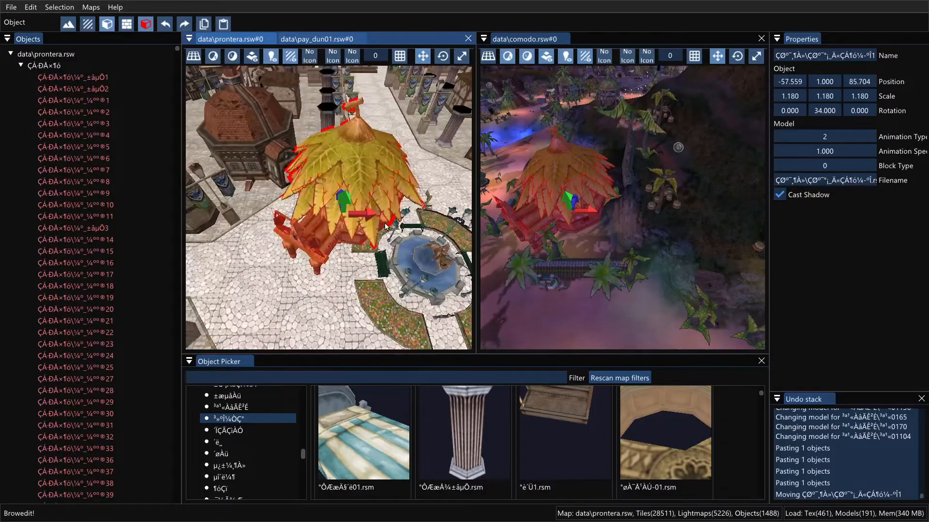
key("Delete")
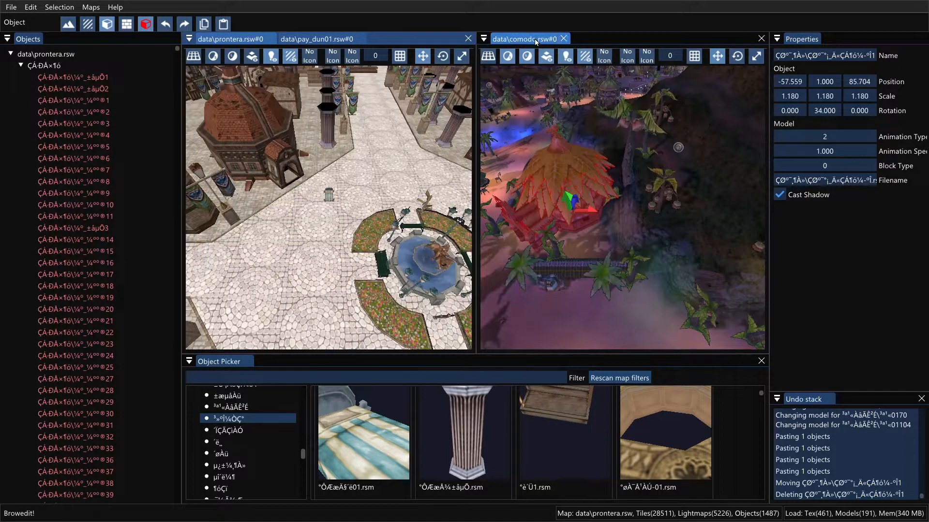
Step: Dock the Comodo map back together with the other maps and return to the Prontera map
left_click_drag(533, 39, 411, 39)
left_click(316, 39)
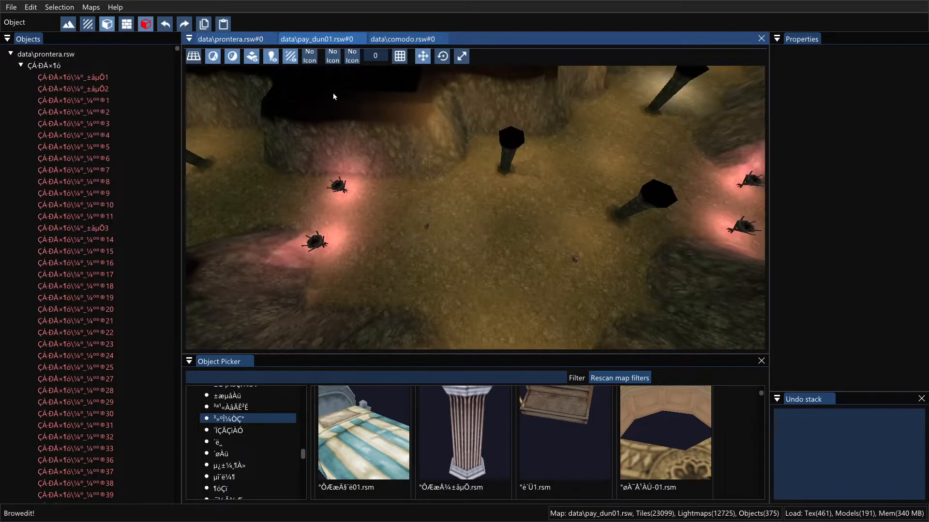
left_click(257, 40)
Step: Select the four flower beds around the fountain one at a time to check their properties, and browse further models in the Object Picker
scroll(484, 245, "down", 3)
right_click_drag(484, 245, 444, 261)
scroll(438, 210, "down", 3)
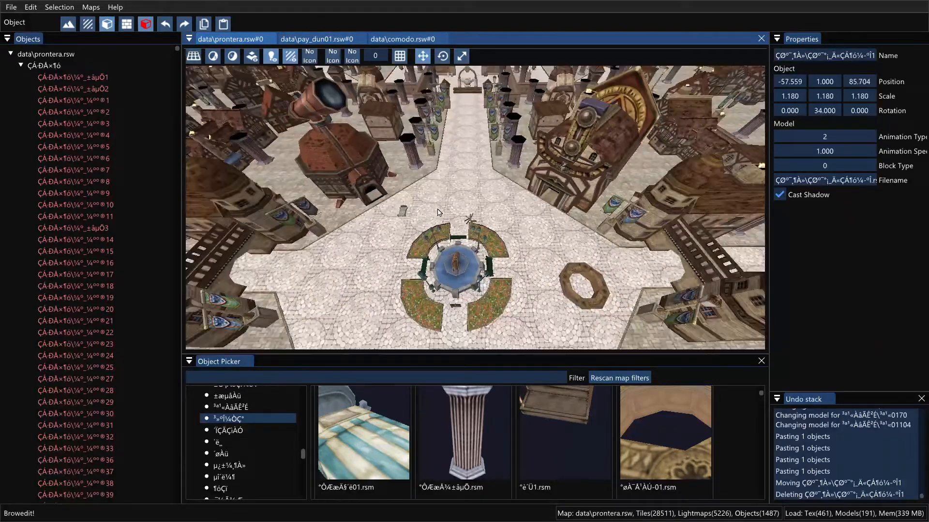
left_click(433, 235)
left_click(484, 238)
left_click(492, 279)
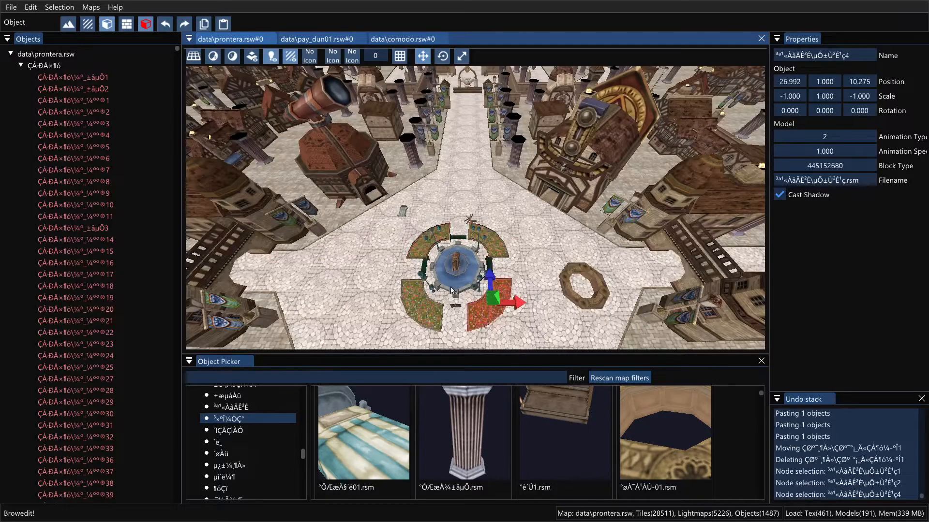
left_click(421, 303)
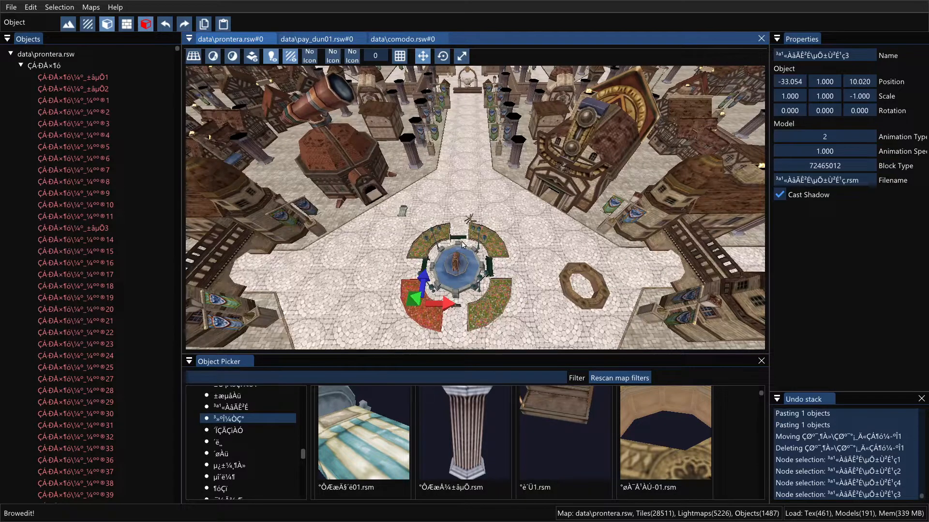
left_click(420, 232)
scroll(543, 414, "down", 3)
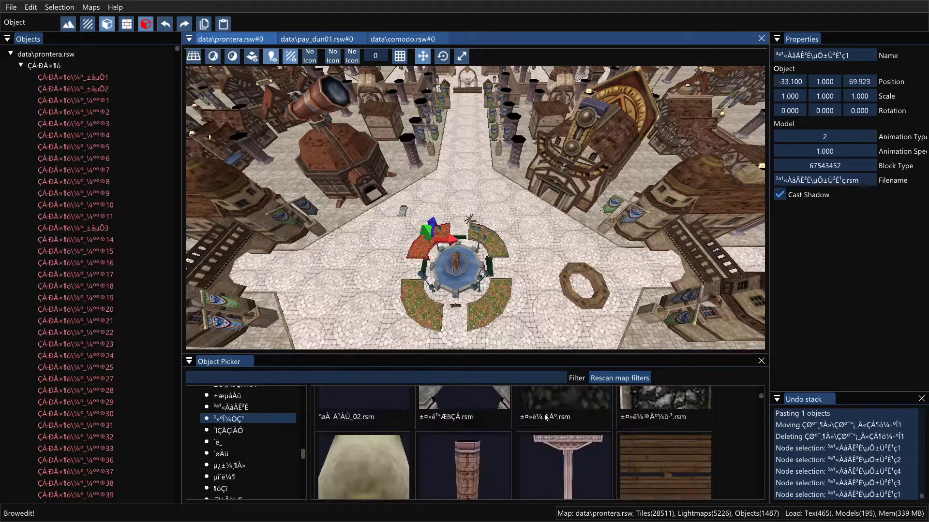
scroll(543, 414, "down", 3)
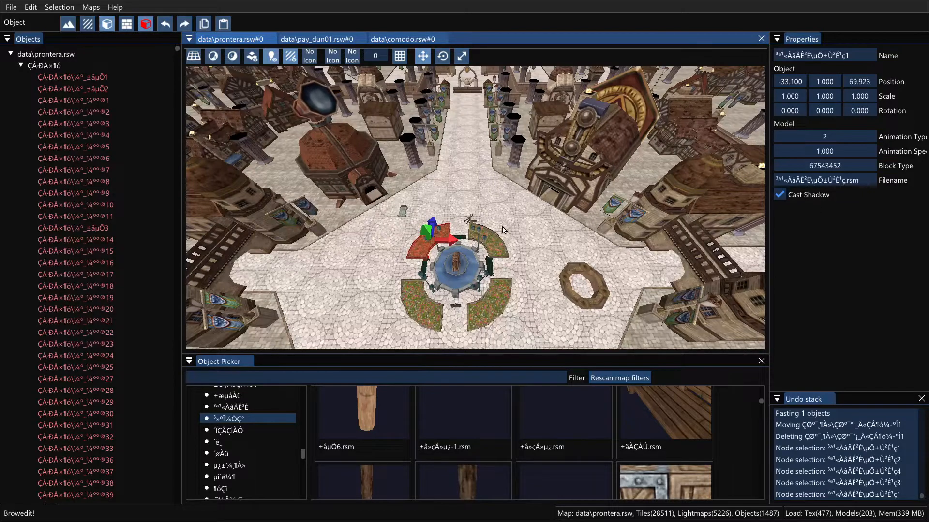
Step: Select all four flower beds around the fountain together and set their Y position to -2
right_click_drag(491, 289, 491, 248)
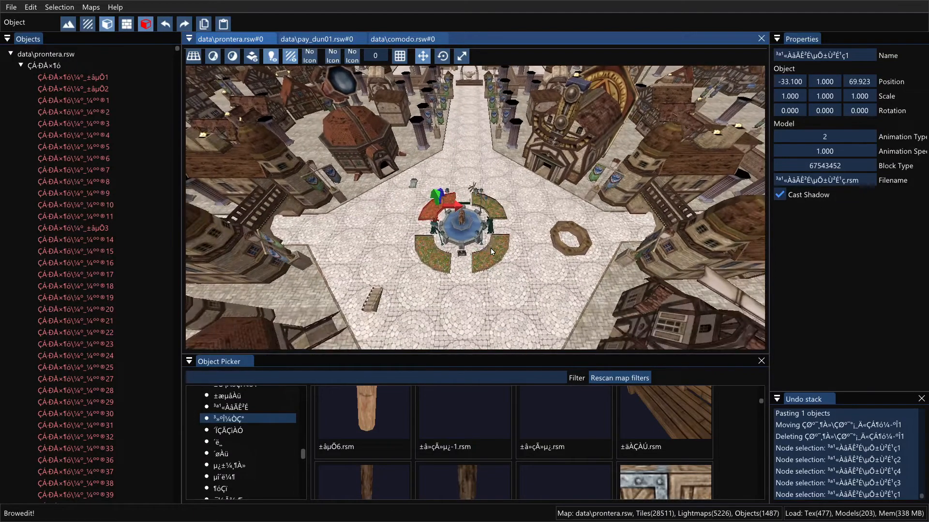
left_click(490, 248)
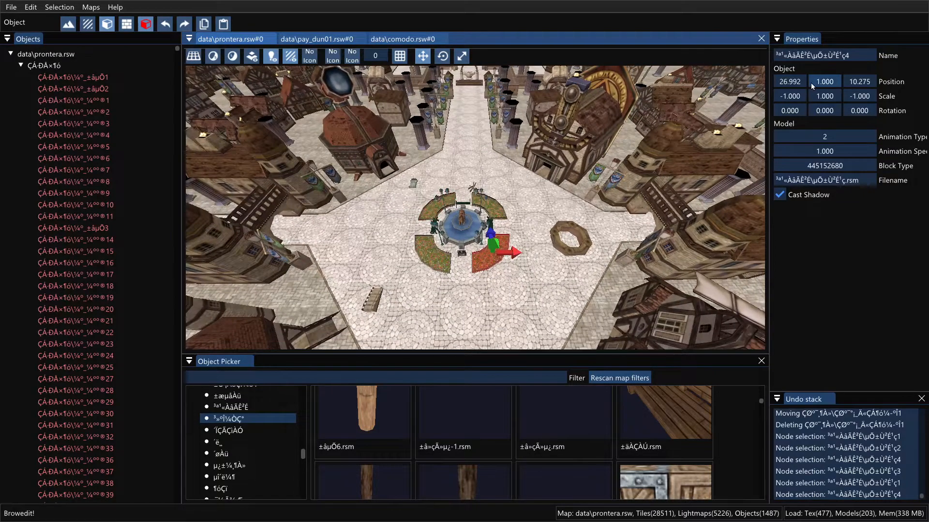
left_click(436, 256, "shift")
left_click(437, 207, "shift")
left_click(493, 205, "shift")
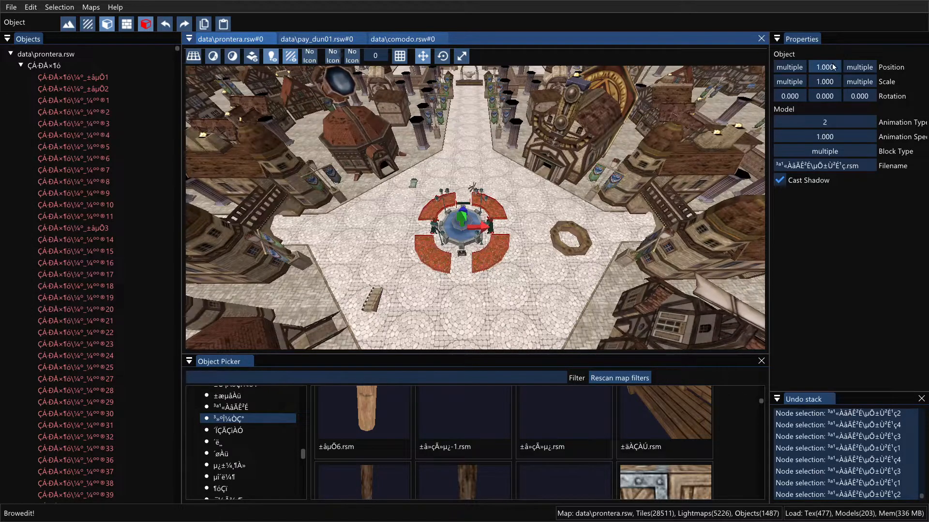
mouse_move(830, 65)
left_mouse_down()
mouse_move(838, 66)
mouse_move(827, 65)
left_mouse_up()
Step: Select only the two flower beds on the octagonal ring's side of the fountain and set their shared X position to 25.992
left_click(495, 245)
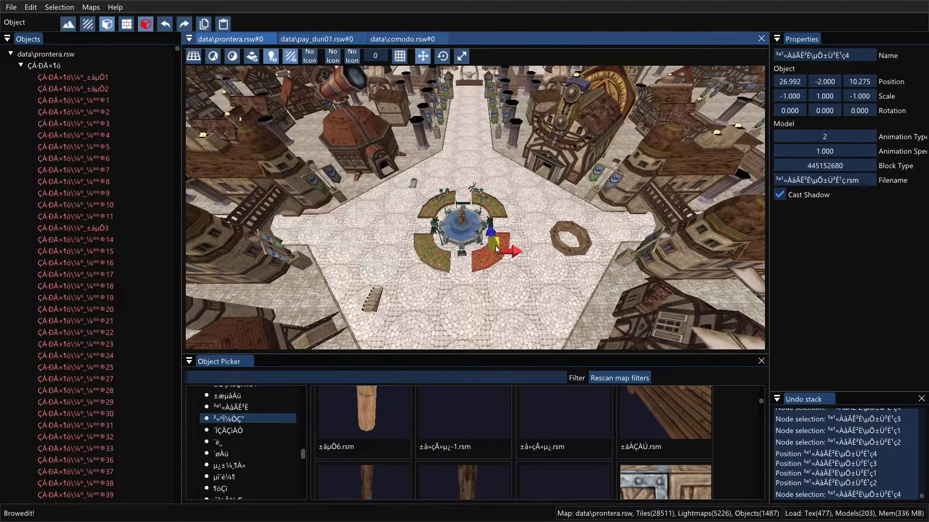
left_click(495, 205, "shift")
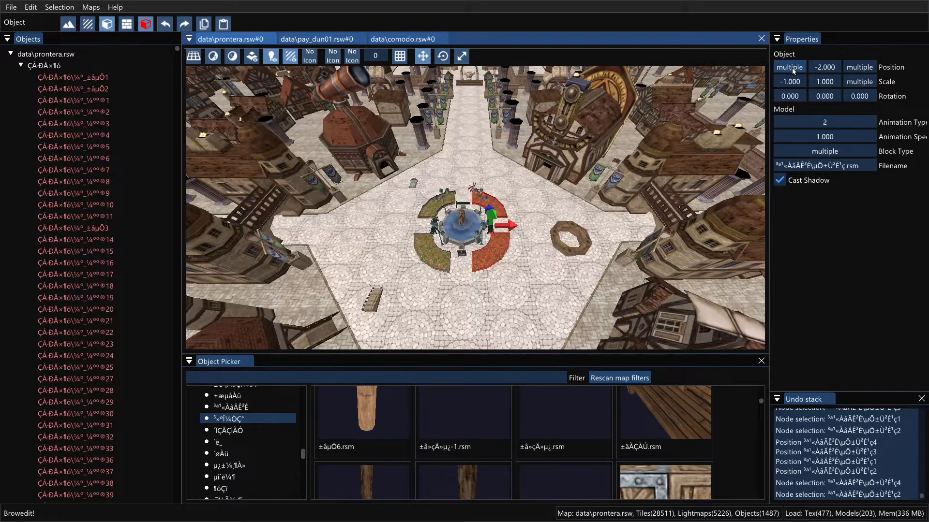
left_click_drag(791, 68, 791, 69)
right_click_drag(542, 197, 421, 223, "shift")
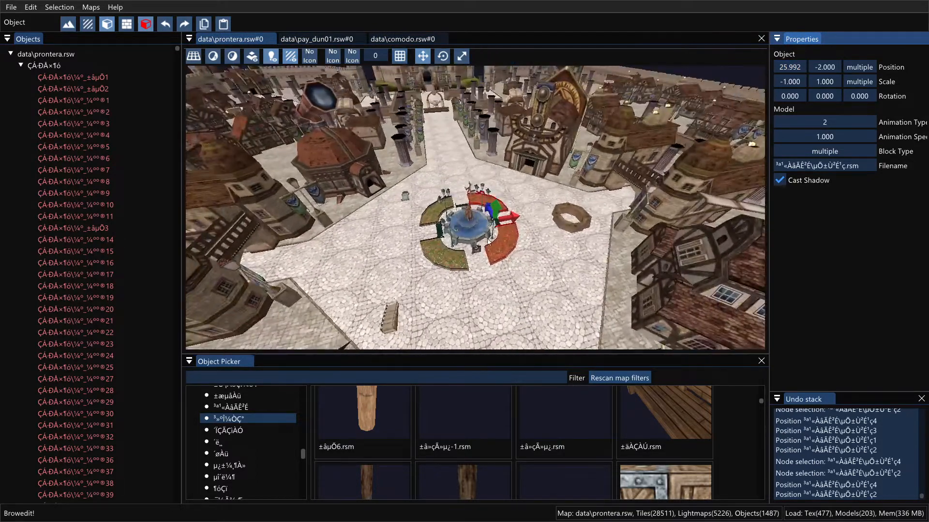
Step: Add the two remaining flower beds by the fountain to the selection and try shifting all four along the X axis
left_click(441, 254, "shift")
left_click(435, 212, "shift")
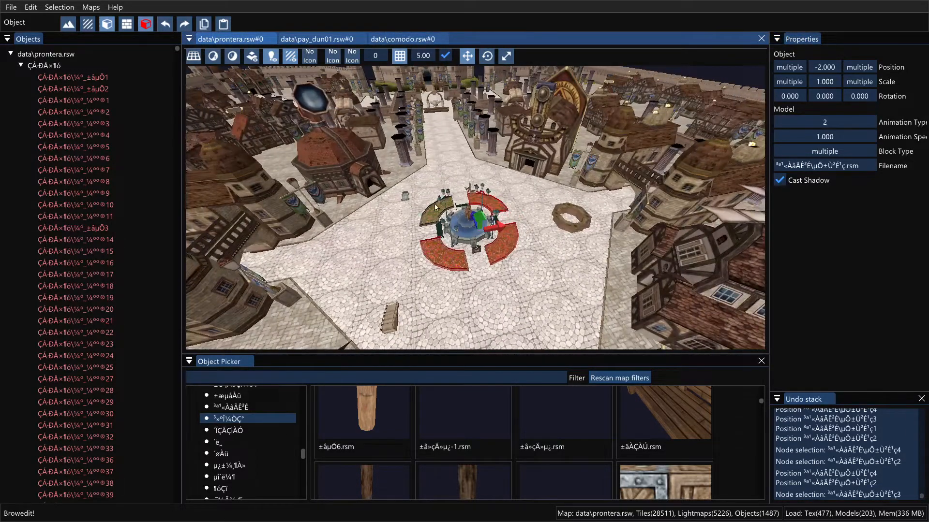
left_click_drag(788, 69, 790, 70)
key("ctrl+z")
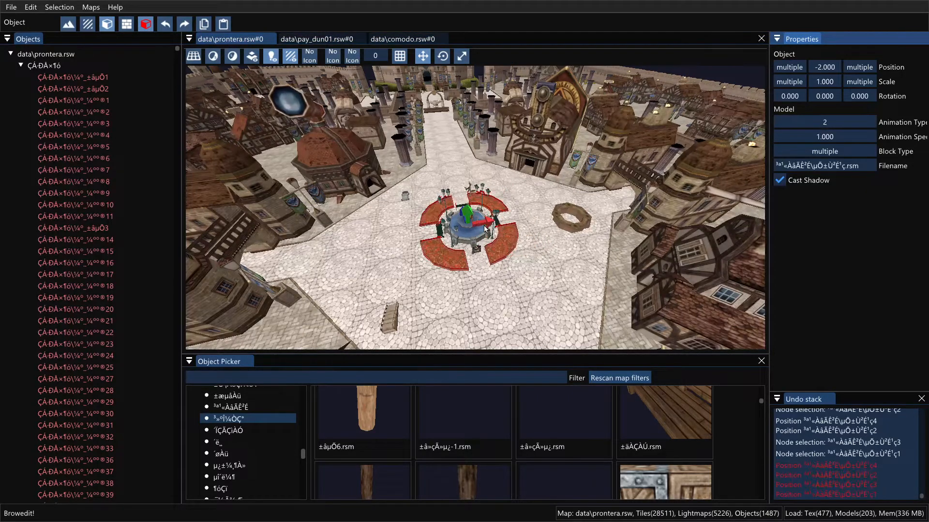
left_click_drag(480, 221, 533, 249)
key("ctrl+z")
right_click_drag(534, 249, 486, 213, "shift")
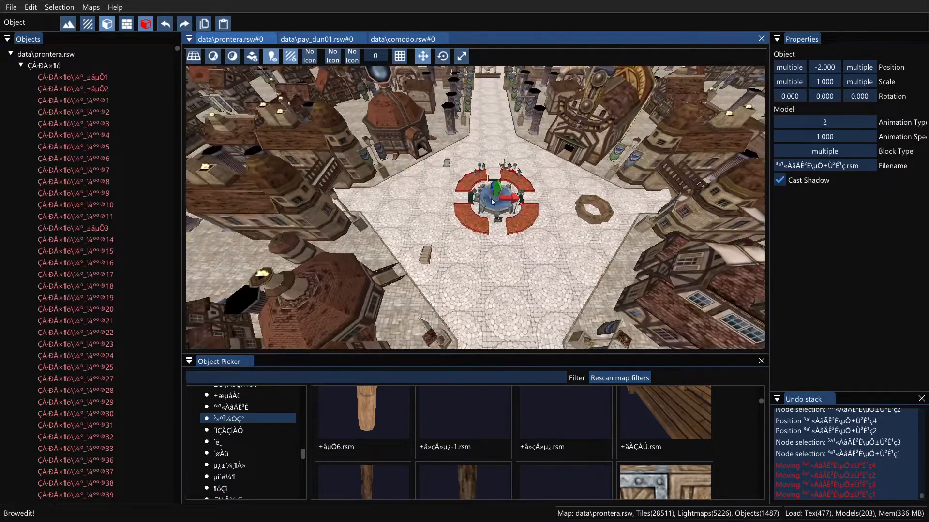
mouse_move(510, 201)
left_mouse_down()
mouse_move(468, 207)
mouse_move(507, 213)
mouse_move(457, 209)
mouse_move(580, 209)
mouse_move(455, 209)
mouse_move(513, 208)
left_mouse_up()
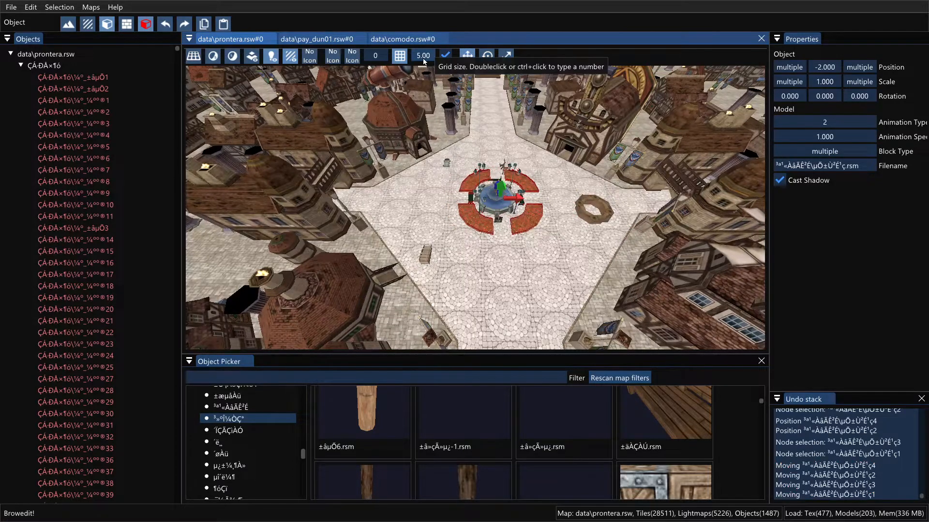
Step: Turn on grid snapping and set the grid size to 50
left_click(401, 56)
left_click(405, 57)
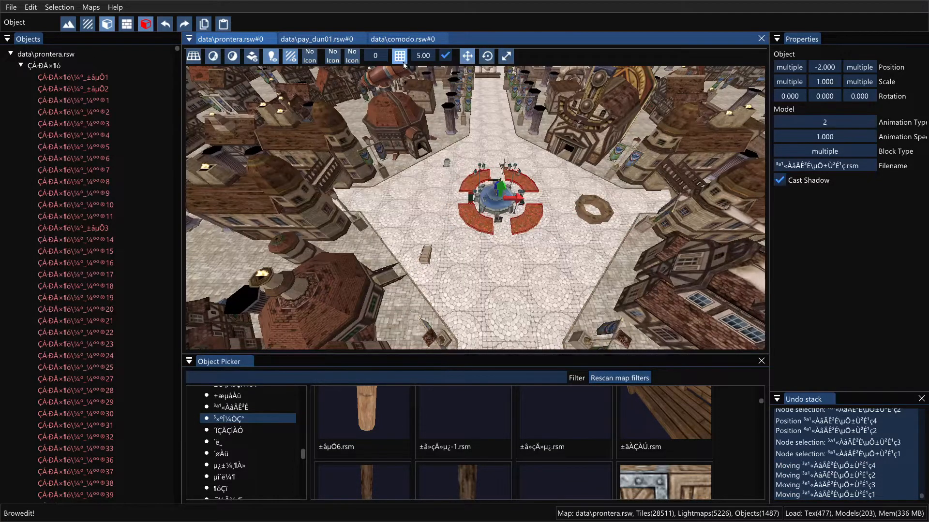
key("Home")
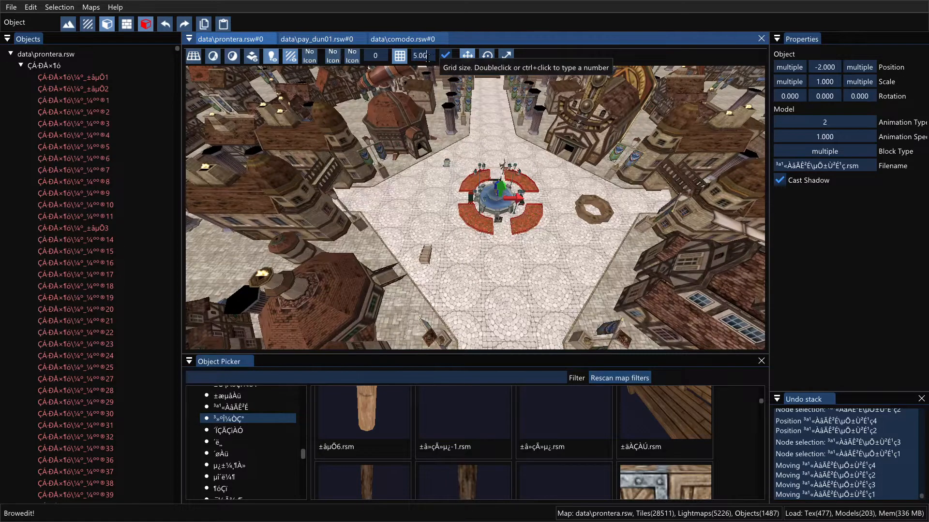
key("Delete")
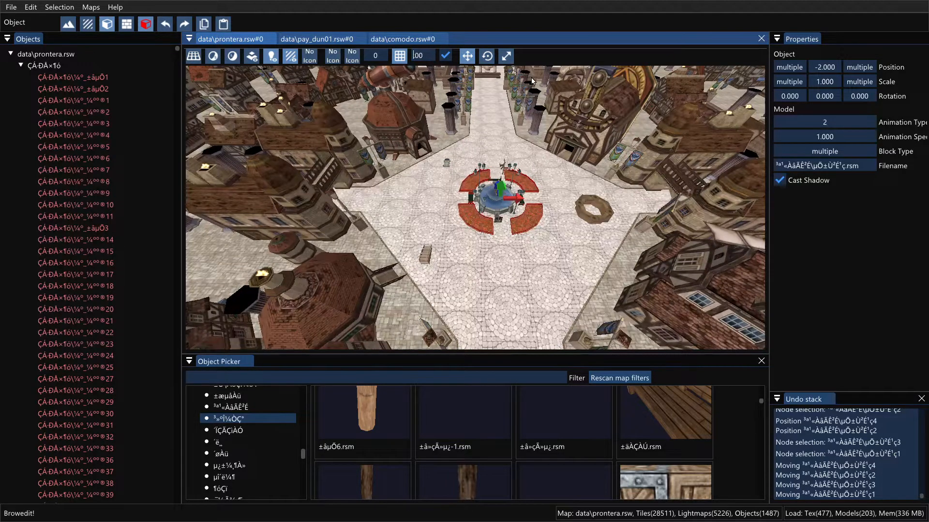
type("50")
key("Return")
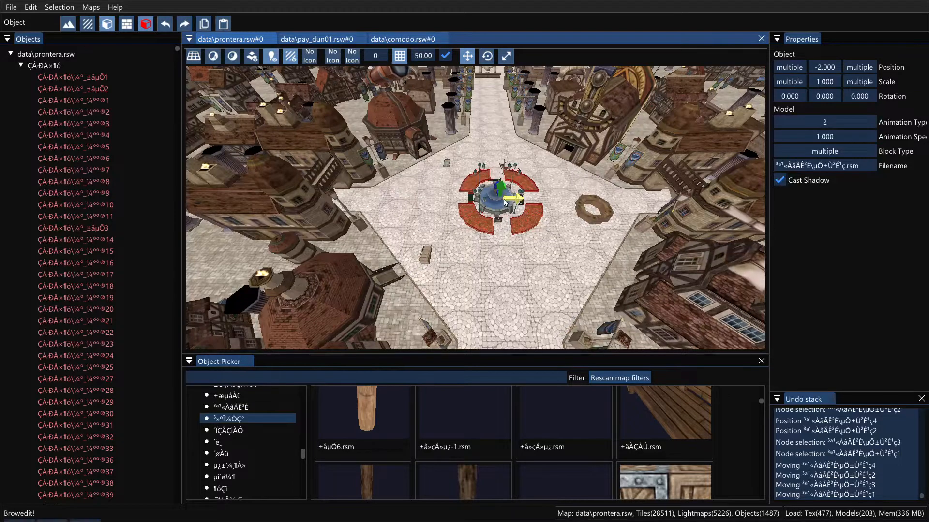
Step: Try moving the four flower beds along X with 50-unit snapping and raise them to a Y position of -52
mouse_move(505, 202)
left_mouse_down()
mouse_move(379, 203)
mouse_move(571, 206)
mouse_move(382, 204)
mouse_move(528, 207)
mouse_move(440, 205)
mouse_move(524, 220)
mouse_move(481, 213)
mouse_move(503, 217)
mouse_move(409, 231)
mouse_move(509, 223)
mouse_move(498, 205)
mouse_move(552, 204)
mouse_move(501, 207)
mouse_move(500, 153)
mouse_move(504, 217)
mouse_move(508, 190)
left_mouse_up()
middle_click_drag(513, 232, 549, 226, "shift")
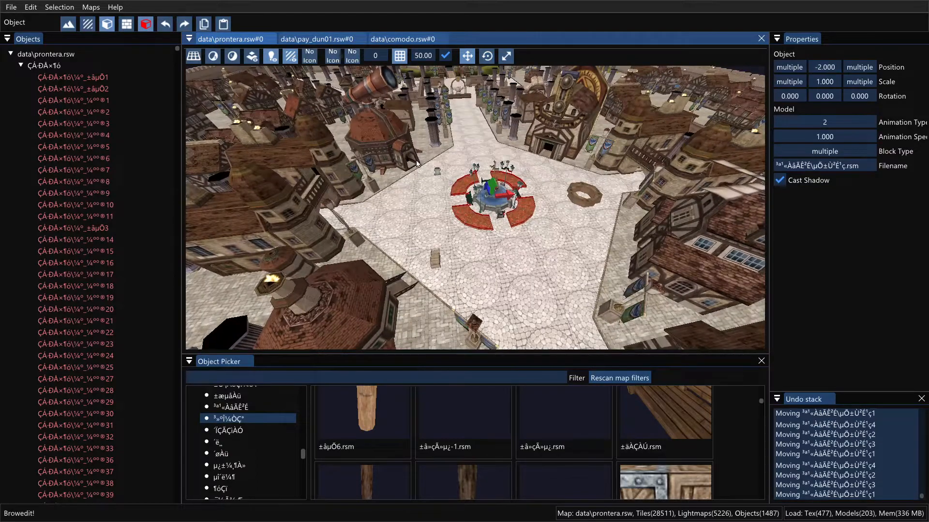
middle_click_drag(459, 191, 523, 198, "shift")
left_click_drag(481, 182, 483, 146)
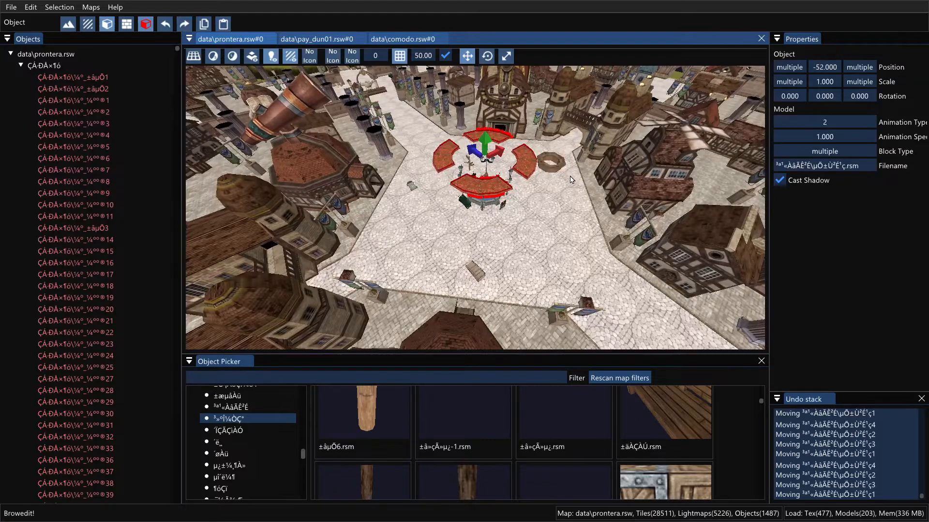
scroll(607, 213, "up", 5)
middle_click_drag(608, 213, 536, 207, "shift")
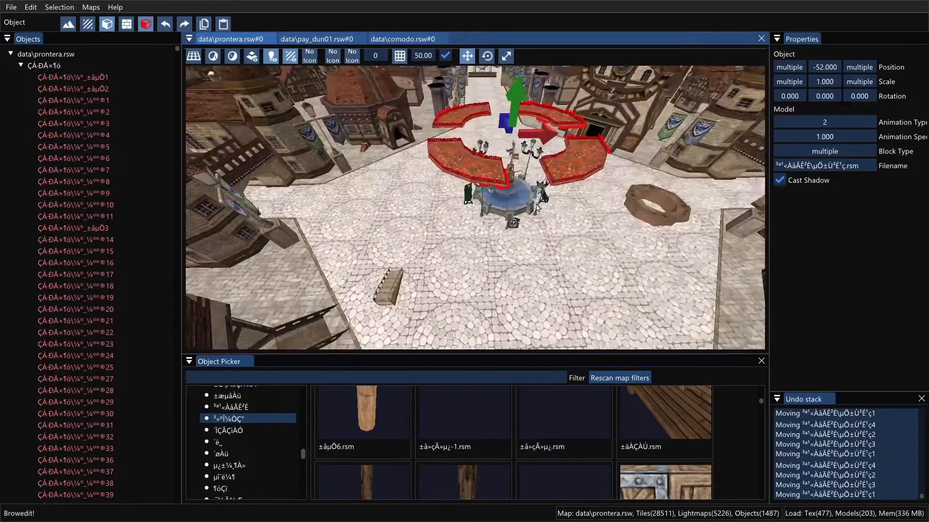
Step: Change the grid snapping mode and move the four flower beds vertically, first to Y -50 and finally to about -35.2
left_click(445, 56)
right_click_drag(548, 223, 557, 193, "shift")
left_click_drag(509, 96, 503, 134)
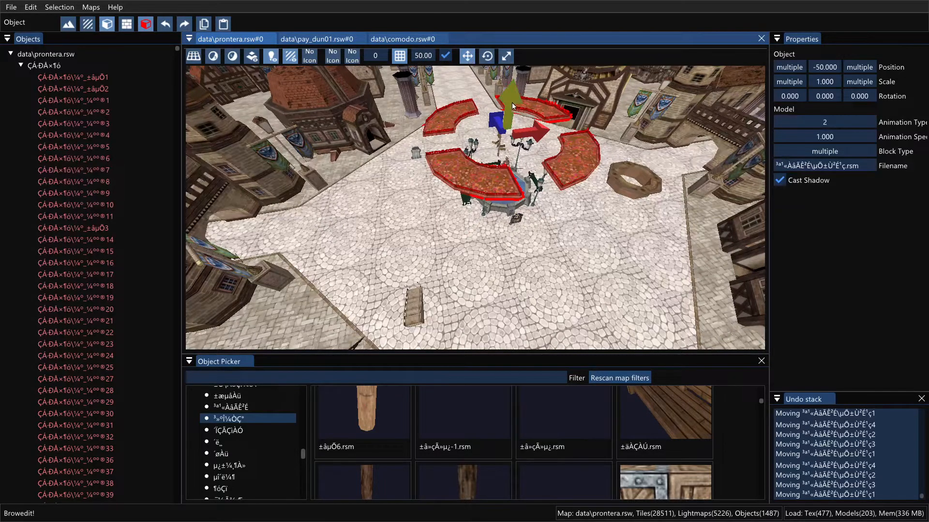
left_click_drag(513, 116, 509, 141)
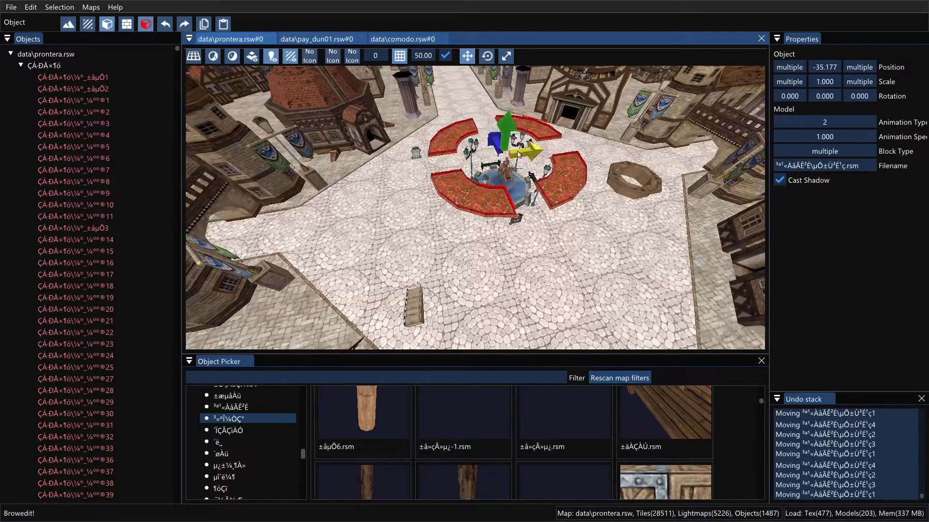
left_click(399, 56)
right_click_drag(669, 231, 607, 260, "shift")
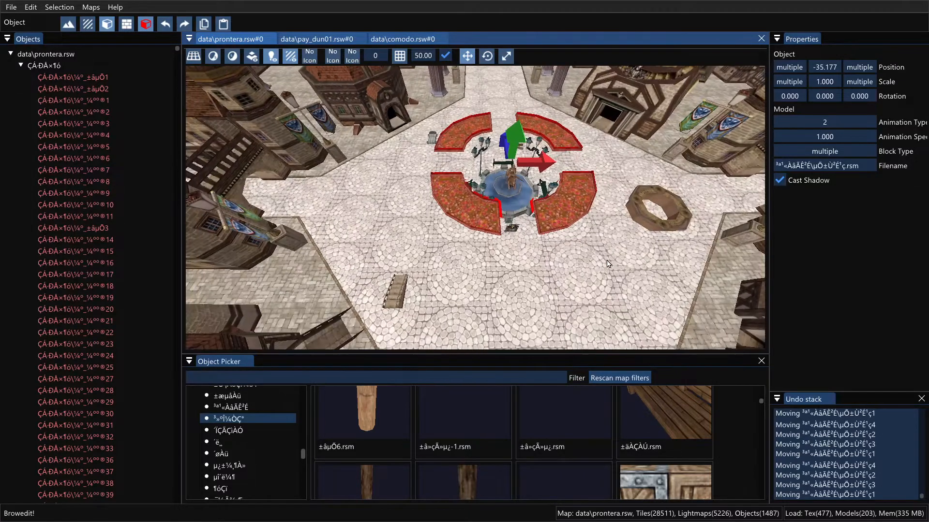
Step: Undo the series of moves made to the four flower beds
key("ctrl+z")
key("ctrl+z")
key("ctrl+z")
key("ctrl+z")
key("ctrl+z")
key("ctrl+z")
key("ctrl+z")
key("ctrl+z")
key("ctrl+z")
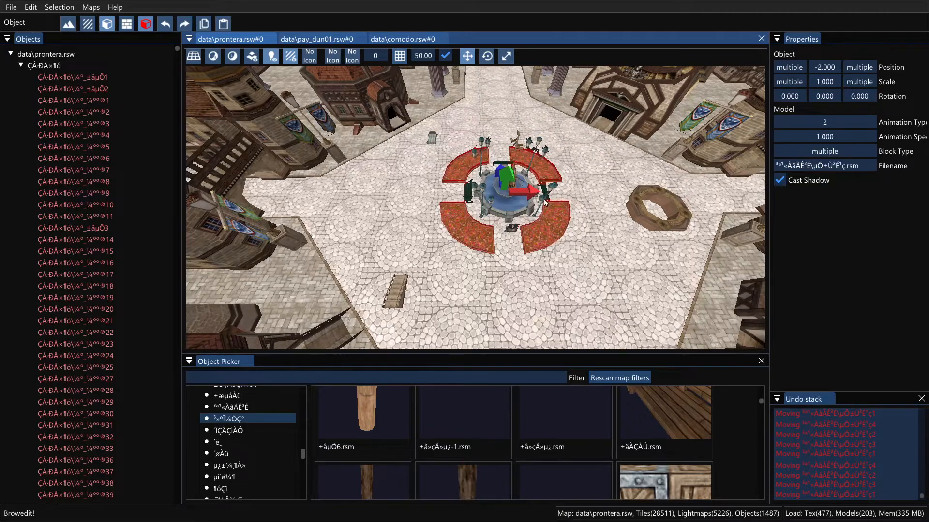
Step: Extend the selection to the objects around the fountain with Select Same near, and activate the Rotate tool
right_click_drag(518, 150, 508, 84, "shift")
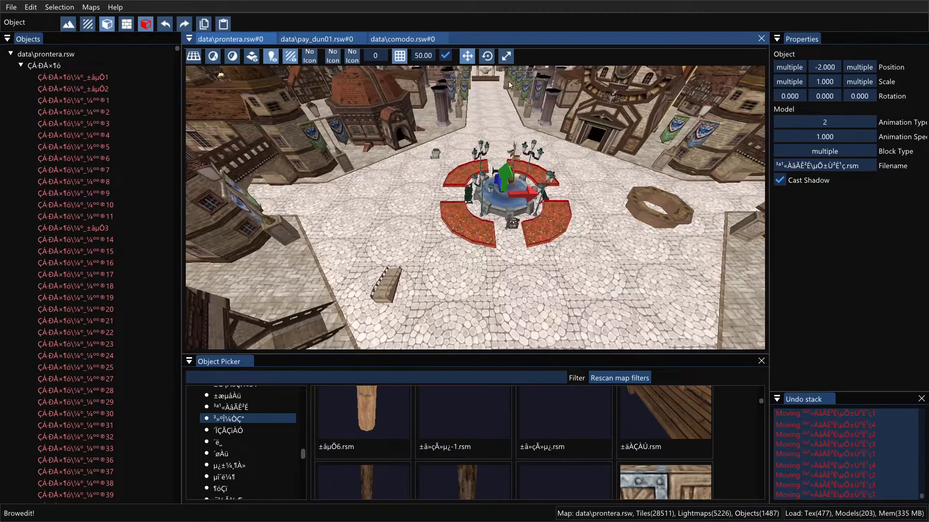
right_click(532, 223)
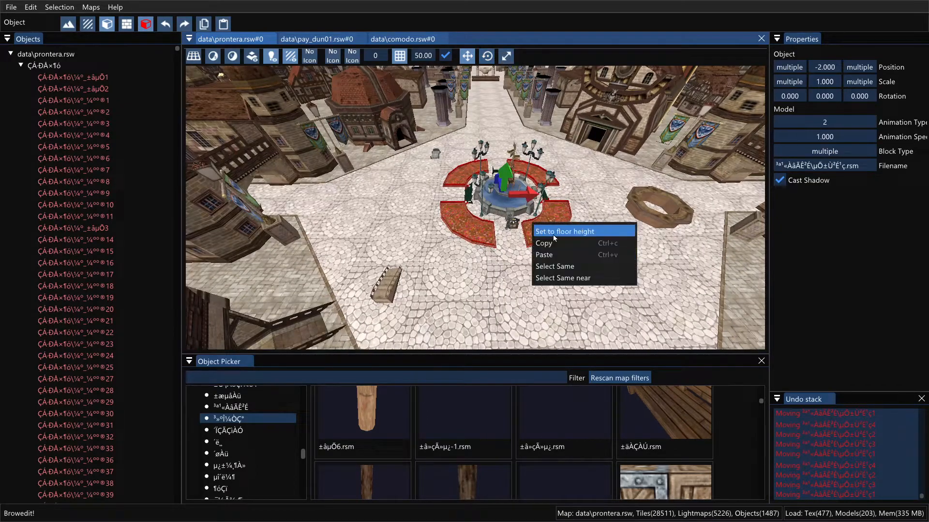
left_click(589, 279)
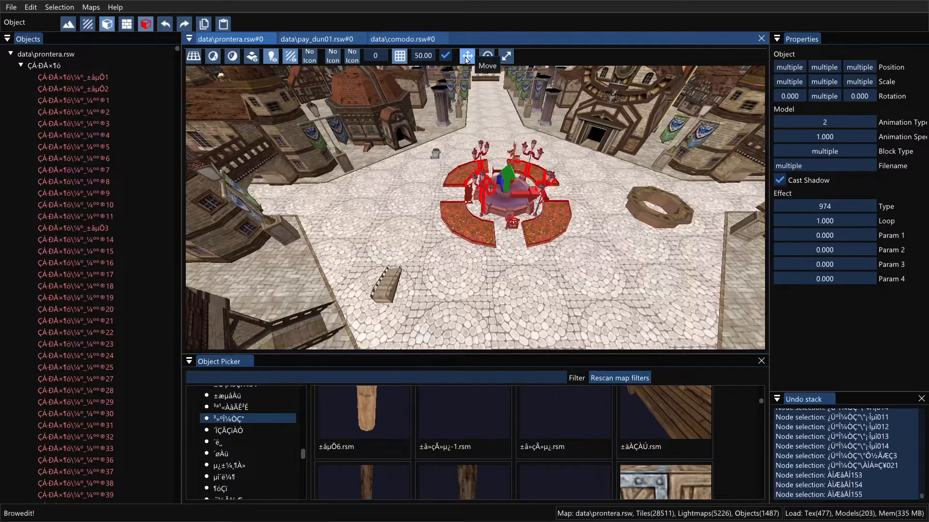
left_click(487, 56)
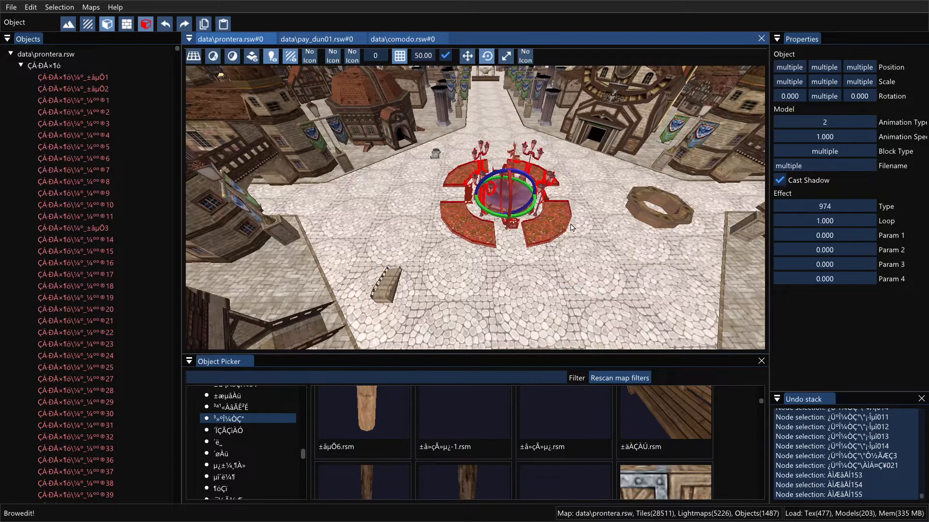
right_click_drag(571, 227, 531, 205)
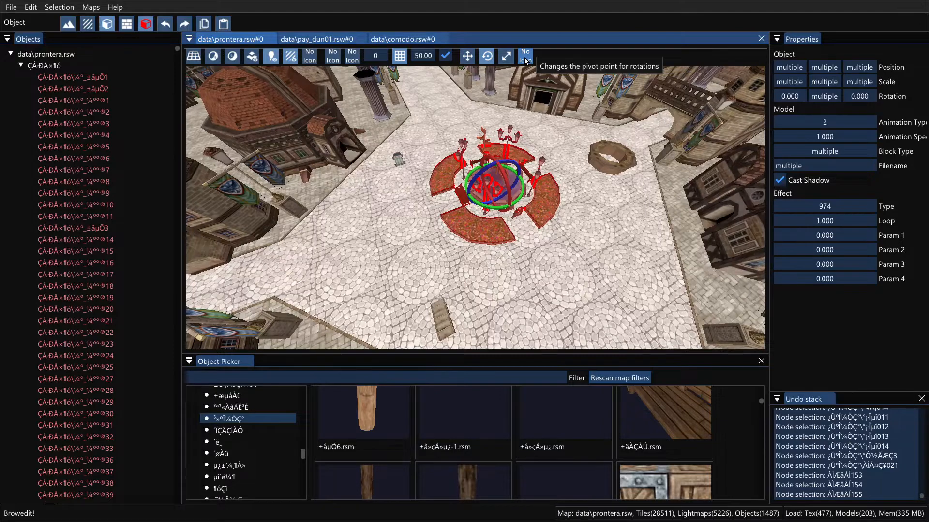
scroll(542, 206, "up", 2)
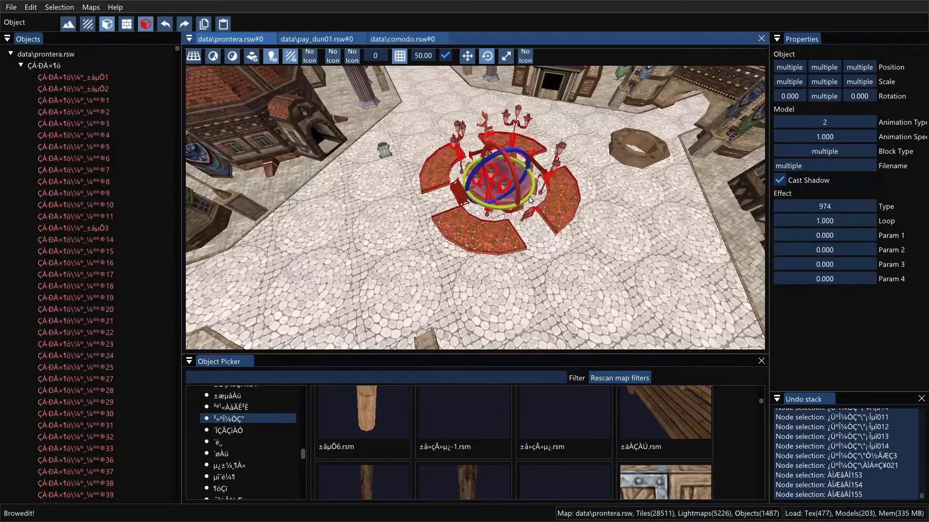
Step: Try rotating the whole fountain group about its vertical axis, both with and without grid snapping
mouse_move(529, 201)
left_mouse_down()
mouse_move(540, 204)
mouse_move(526, 201)
left_mouse_up()
left_click(400, 57)
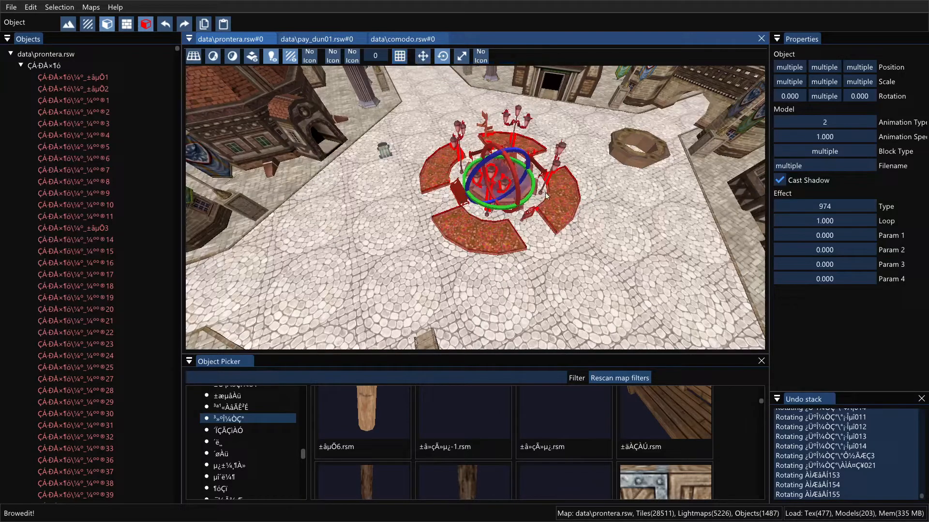
left_click_drag(531, 198, 504, 172)
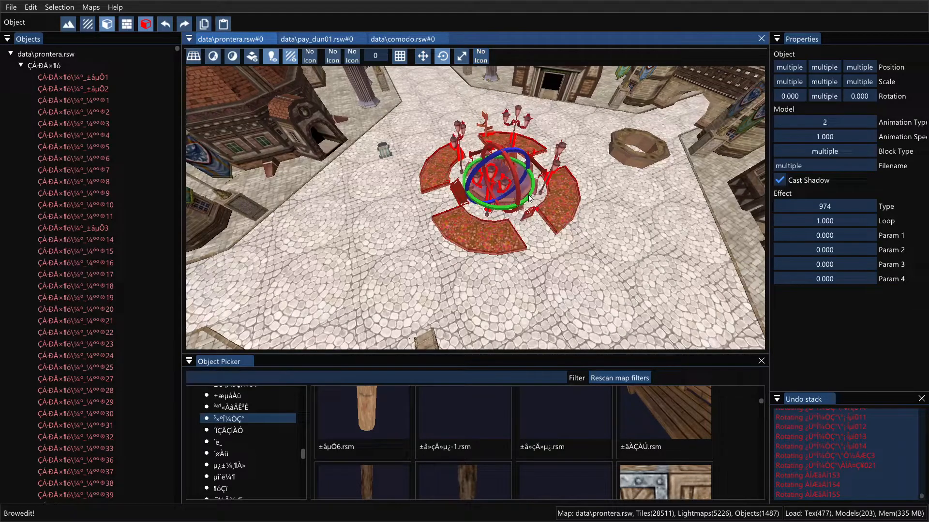
left_click_drag(529, 198, 278, 210)
Step: Turn on grid snapping with a size of 90 and rotate the fountain group about its vertical axis in 90-degree snaps
left_click(399, 56)
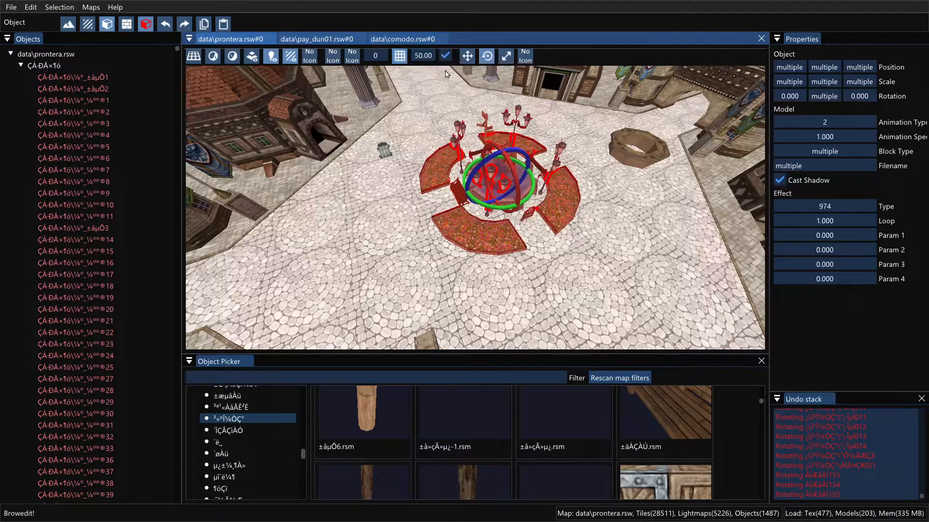
double_click(424, 54)
left_click_drag(430, 55, 416, 58)
left_click_drag(534, 192, 574, 190)
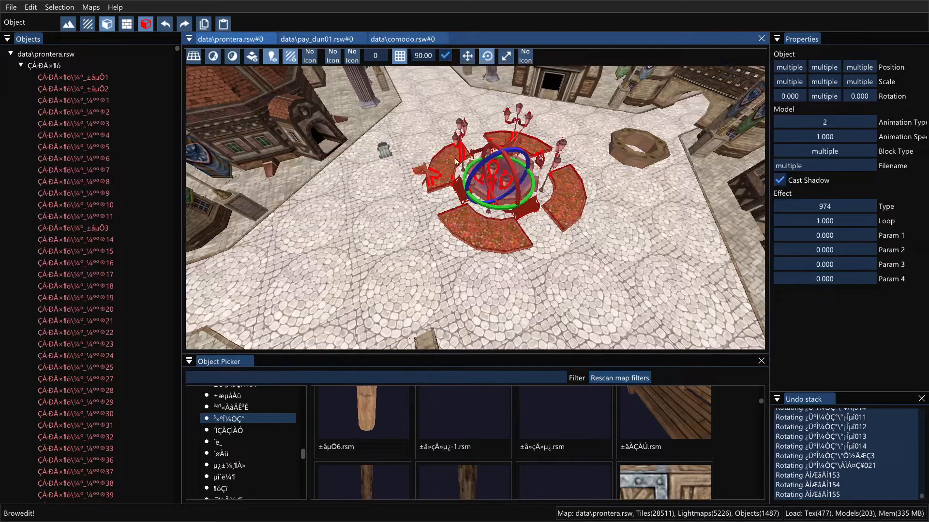
mouse_move(489, 209)
left_mouse_down()
mouse_move(442, 203)
mouse_move(479, 205)
left_mouse_up()
right_click_drag(596, 269, 577, 272, "shift")
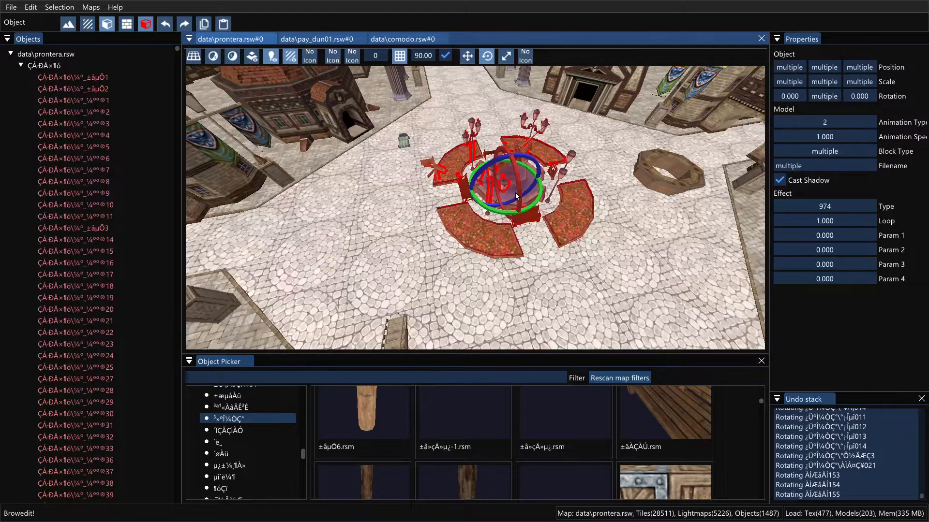
Step: Select one flower bed of the rotated group on its own to check its properties, and activate the Move tool
scroll(515, 193, "up", 4)
right_click_drag(515, 193, 376, 227, "shift")
scroll(542, 174, "up", 3)
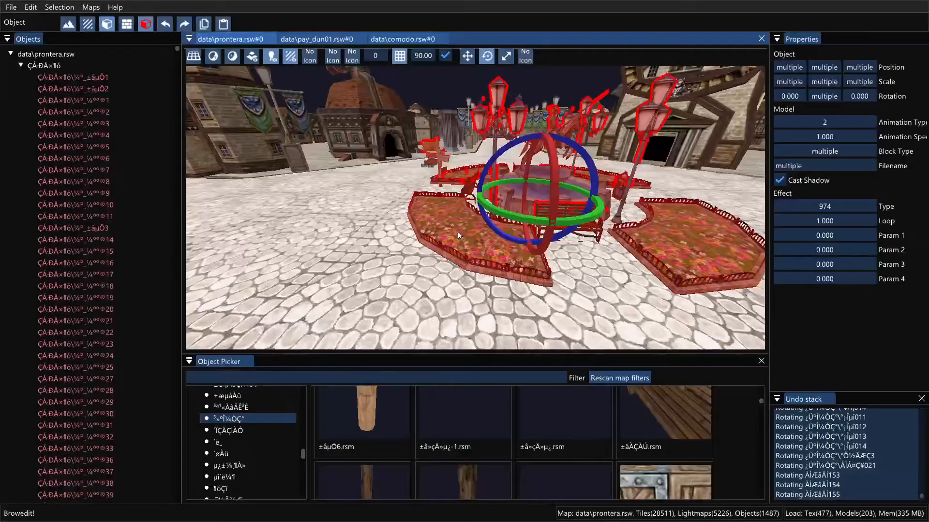
left_click(458, 235)
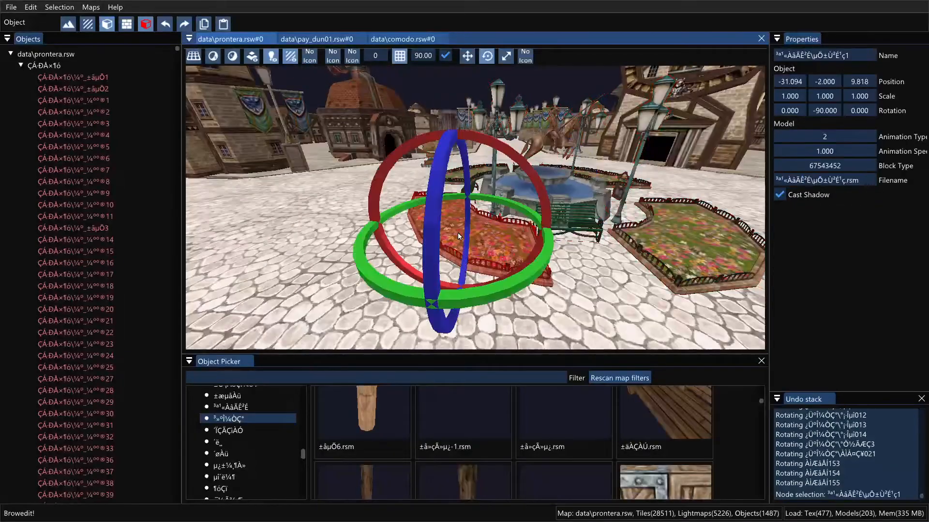
right_click_drag(458, 236, 547, 273, "shift")
left_click(468, 58)
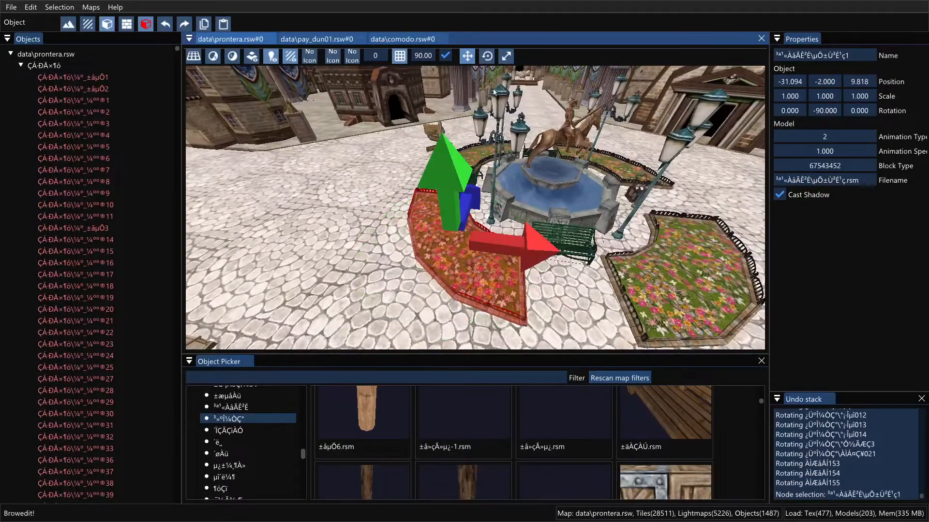
Step: Select only the fountain with the horse statue and activate the Scale tool
left_click(567, 197, "shift")
left_click(567, 176)
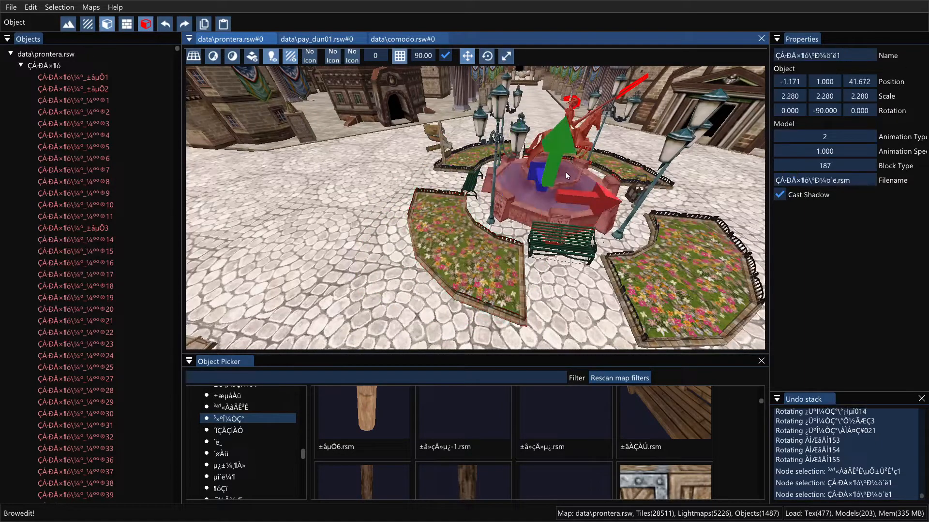
left_click(541, 205)
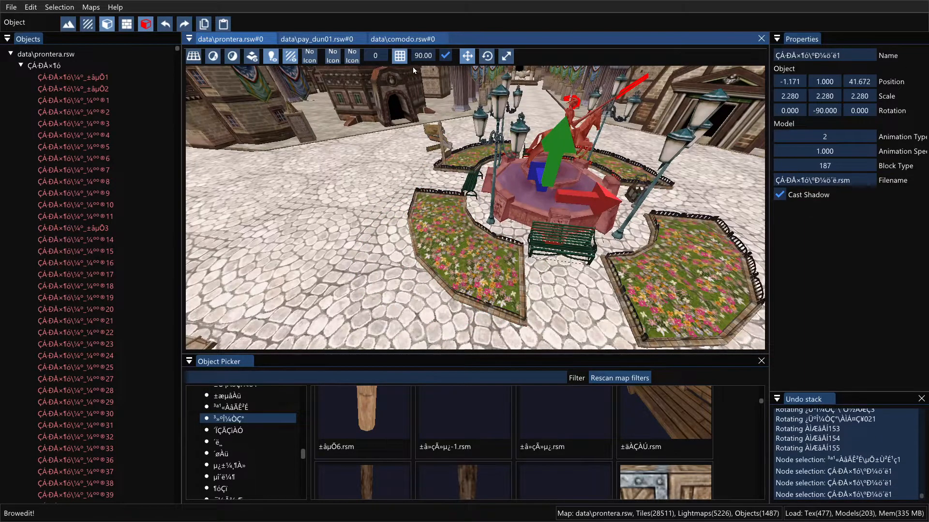
left_click(504, 59)
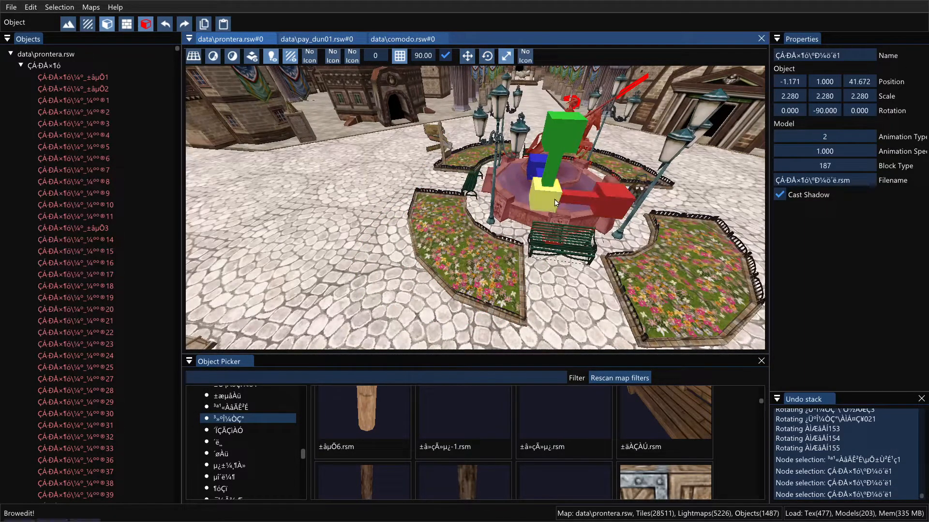
left_click(616, 184)
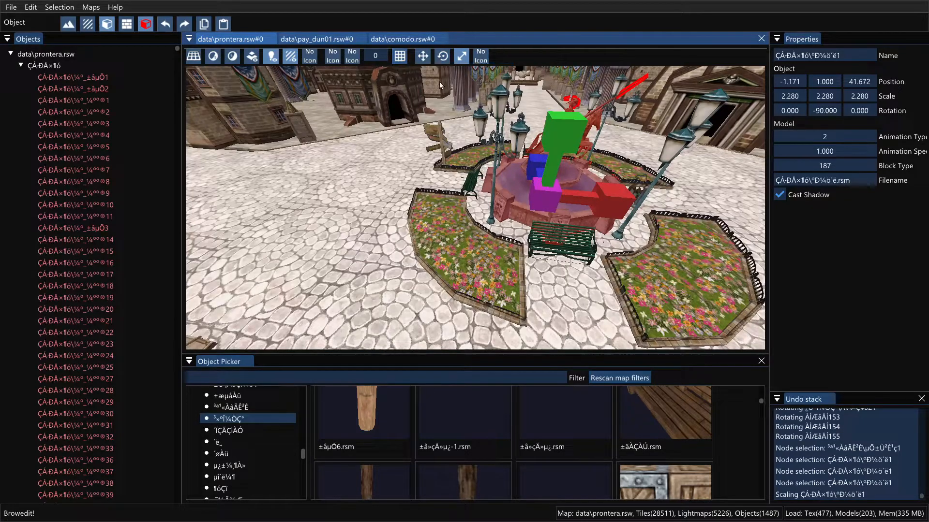
Step: Try scaling the fountain uniformly to about 4.35 and scaling it a second time, and undo both scalings
left_click_drag(544, 192, 670, 190, "shift")
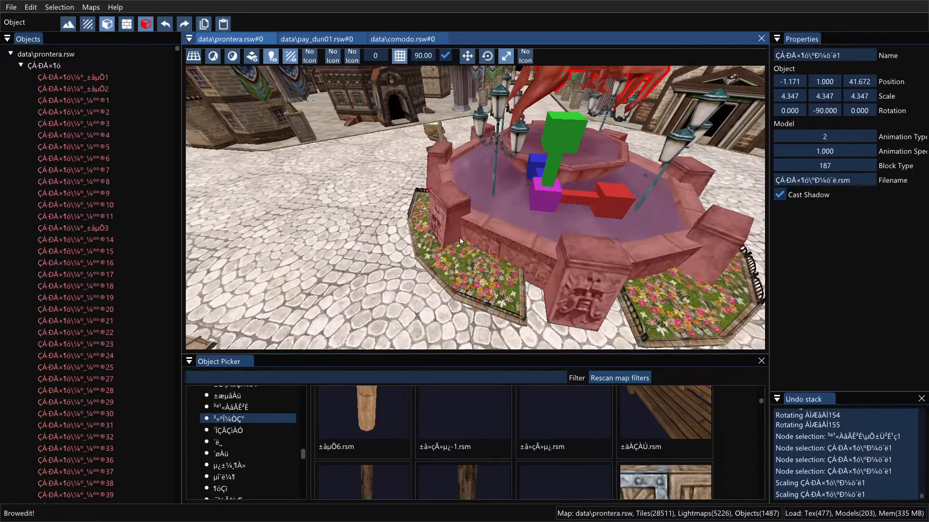
middle_click_drag(459, 237, 522, 198)
left_click_drag(498, 170, 419, 217, "shift")
key("ctrl+z")
key("ctrl+z")
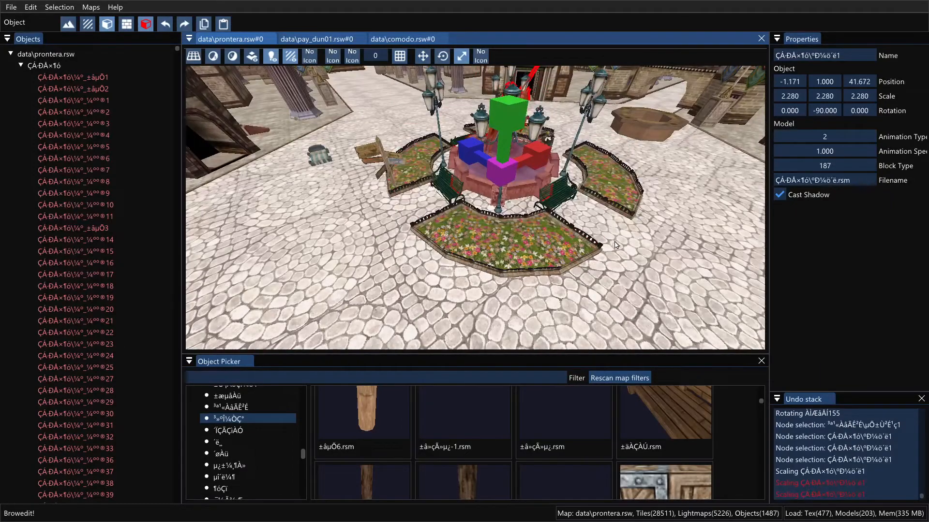
middle_click_drag(477, 237, 377, 140)
scroll(505, 263, "down", 7)
scroll(502, 236, "down", 3)
scroll(502, 236, "down", 6)
scroll(395, 286, "up", 4)
scroll(249, 169, "up", 2)
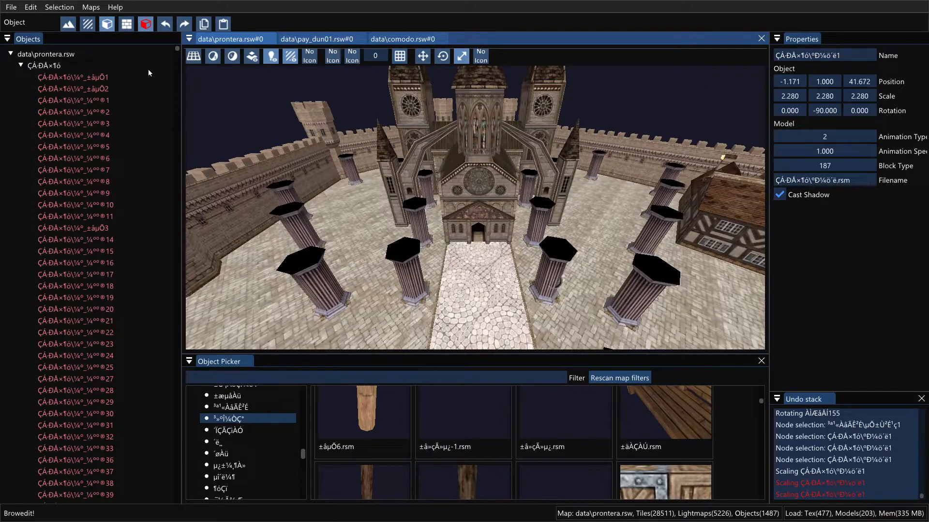
Step: Collapse the first two model folders under data\prontera.rsw and look through the root nodes of the open maps
double_click(43, 66)
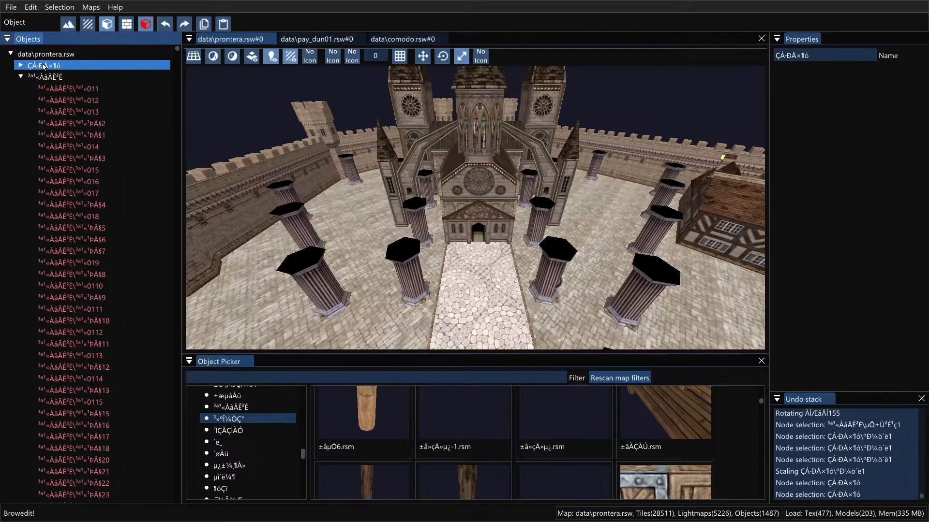
double_click(45, 78)
double_click(46, 56)
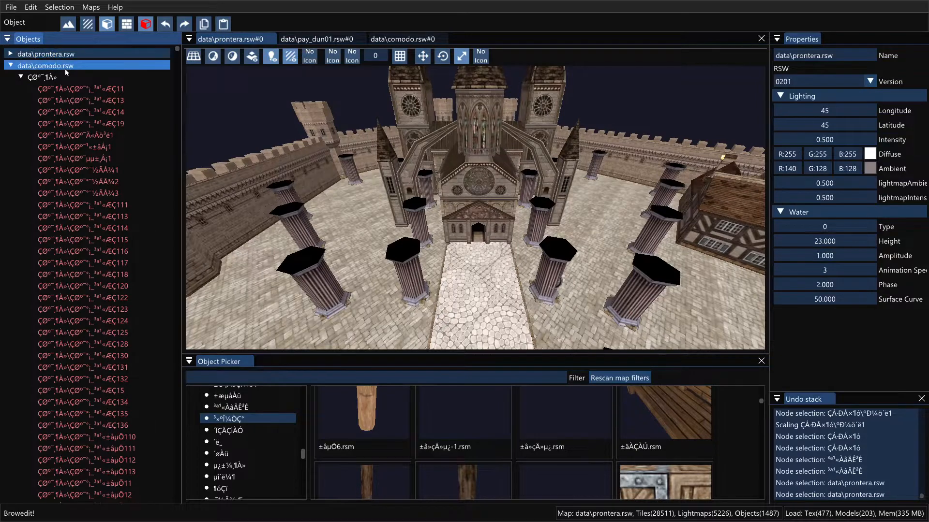
double_click(65, 67)
double_click(62, 77)
double_click(46, 54)
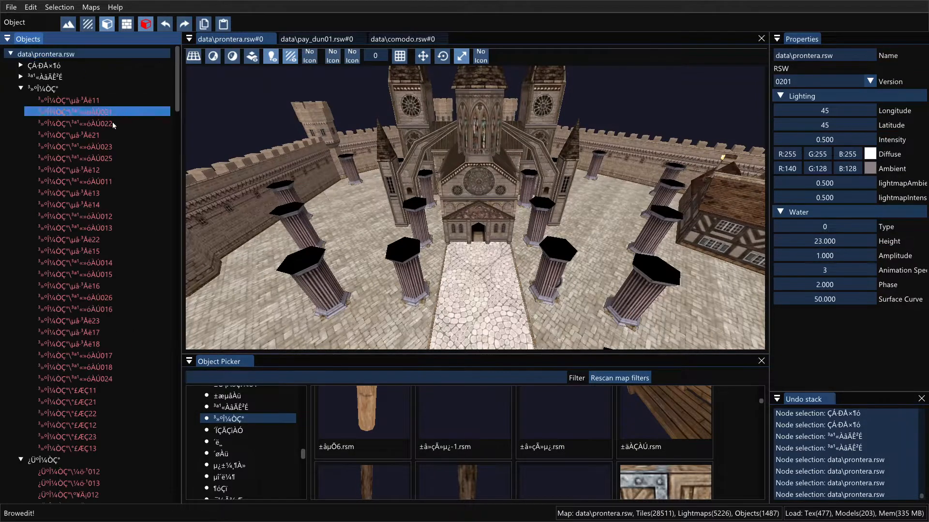
Step: Jump to several objects of prontera's third model folder from the object tree to inspect what they are and where they stand
left_click_drag(179, 86, 163, 71)
left_click(51, 88)
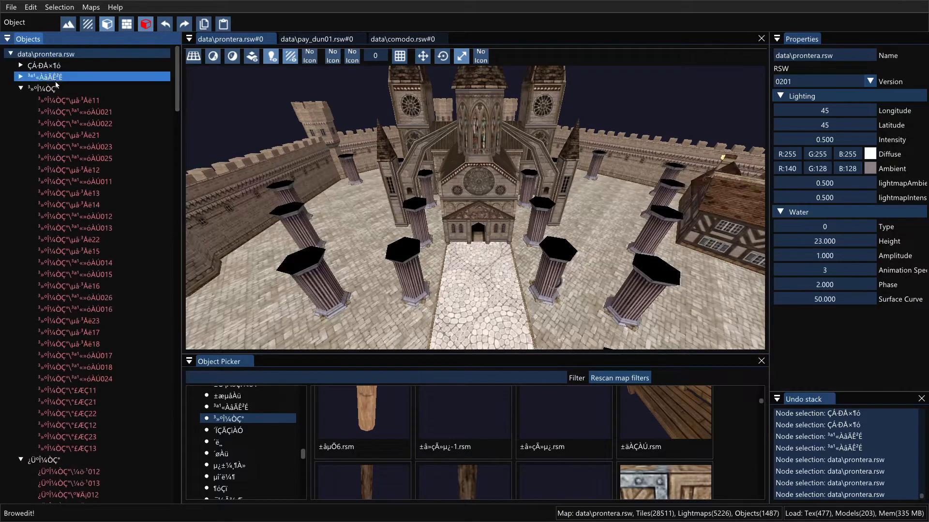
left_click(63, 101)
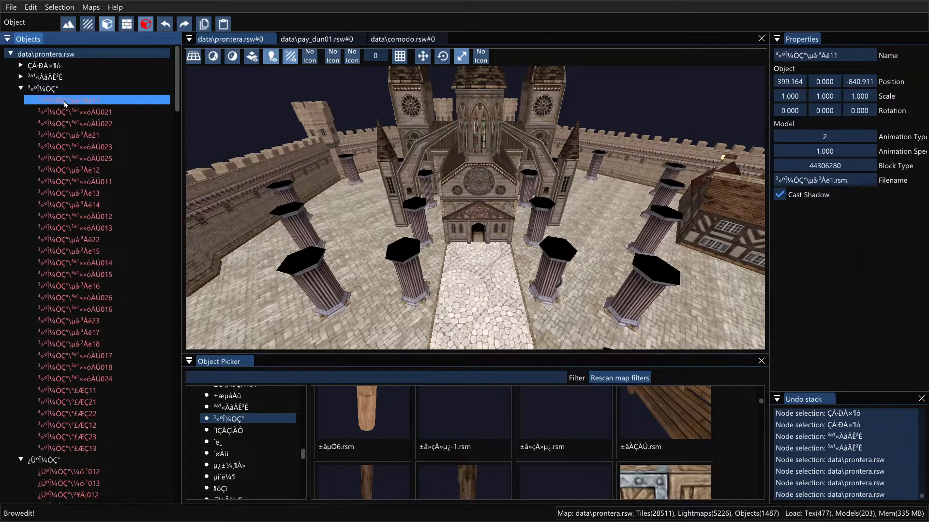
double_click(64, 100)
double_click(79, 147)
double_click(77, 179)
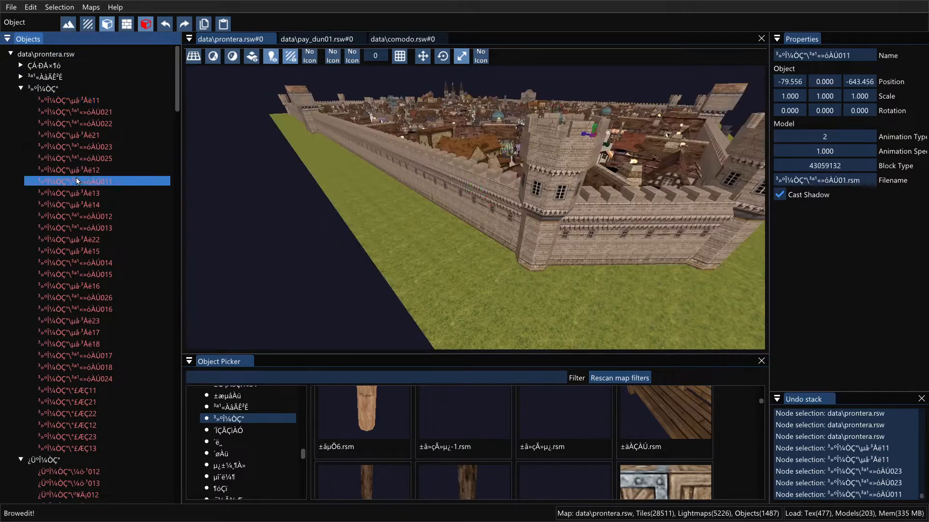
double_click(74, 239)
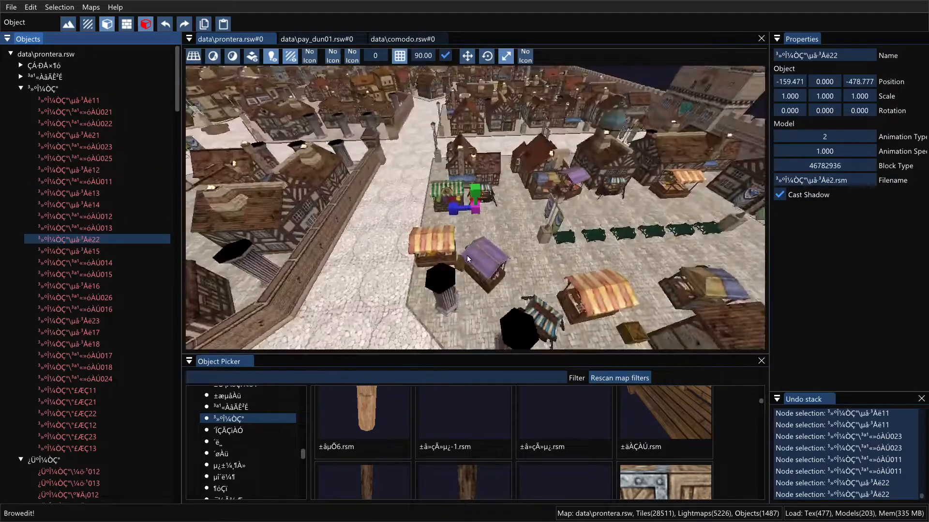
double_click(86, 135)
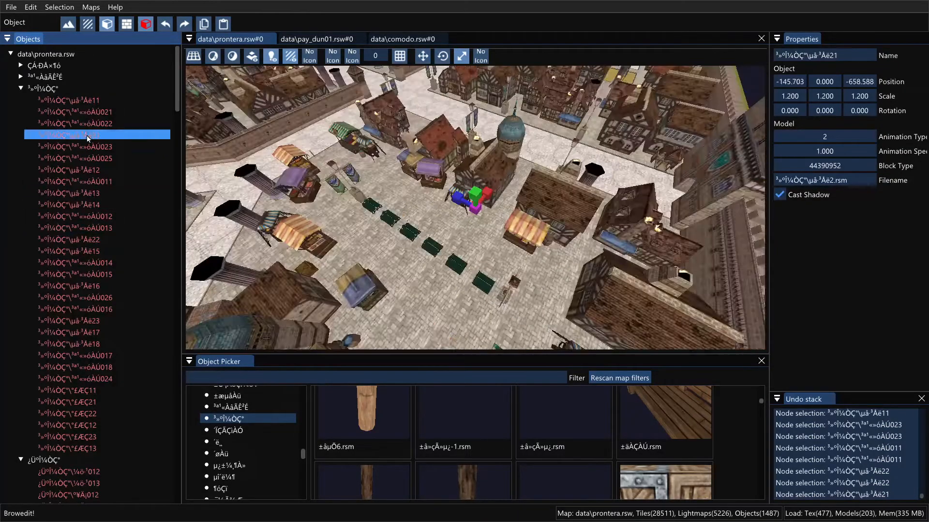
double_click(86, 112)
middle_click_drag(459, 232, 561, 141, "shift")
middle_click_drag(561, 141, 579, 232)
scroll(528, 192, "up", 5)
scroll(578, 231, "down", 5)
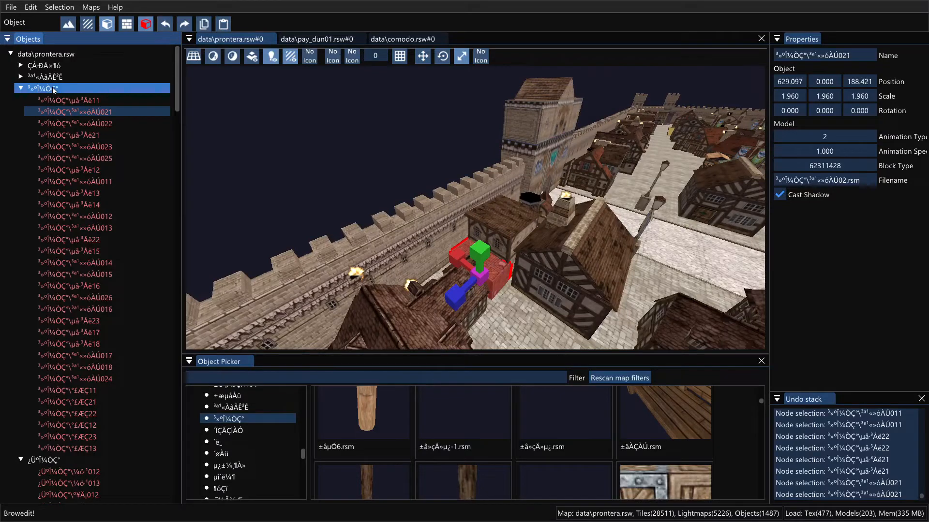
Step: Rename prontera's third model folder to props and collapse it
left_click(53, 89)
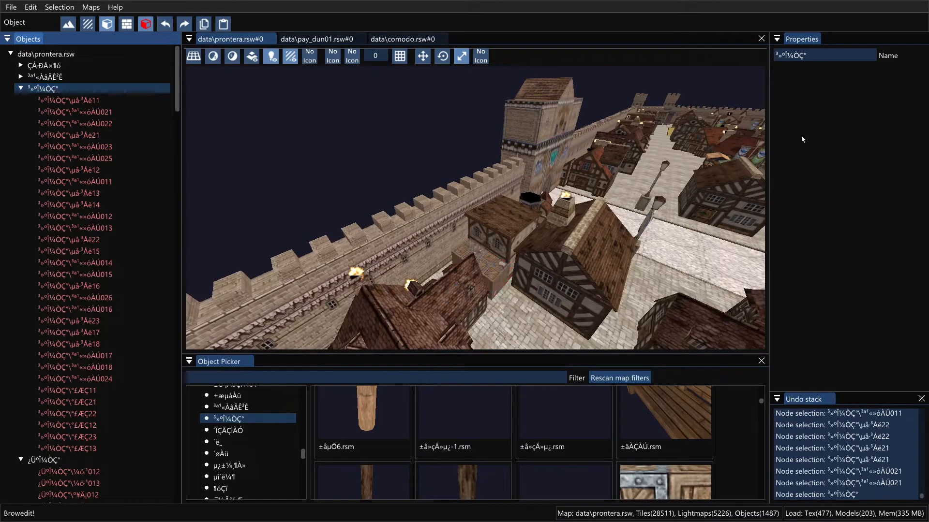
double_click(819, 58)
type("props")
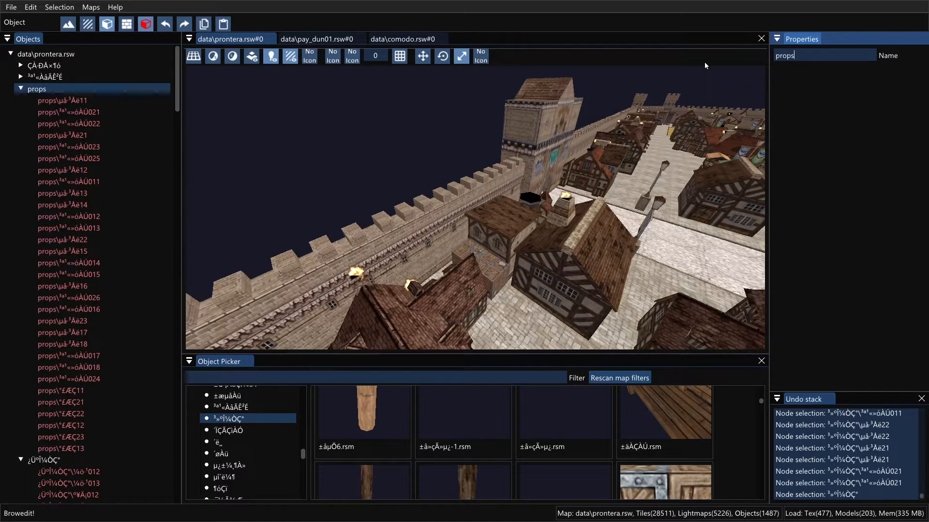
key("Return")
right_click_drag(594, 212, 502, 235)
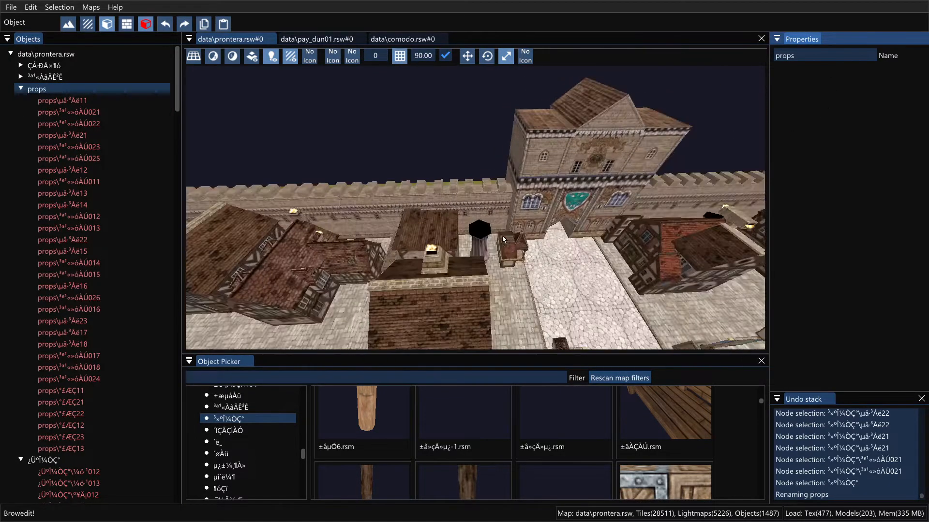
left_click(63, 100)
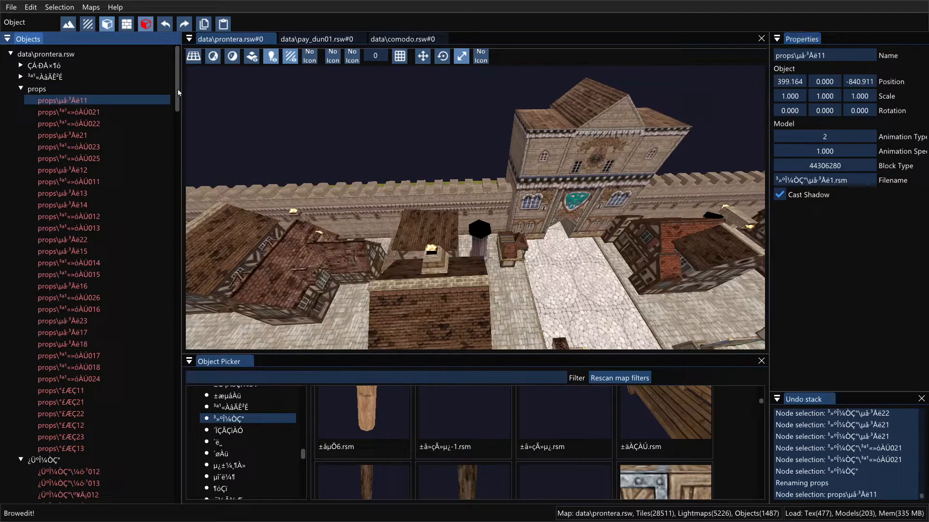
double_click(36, 90)
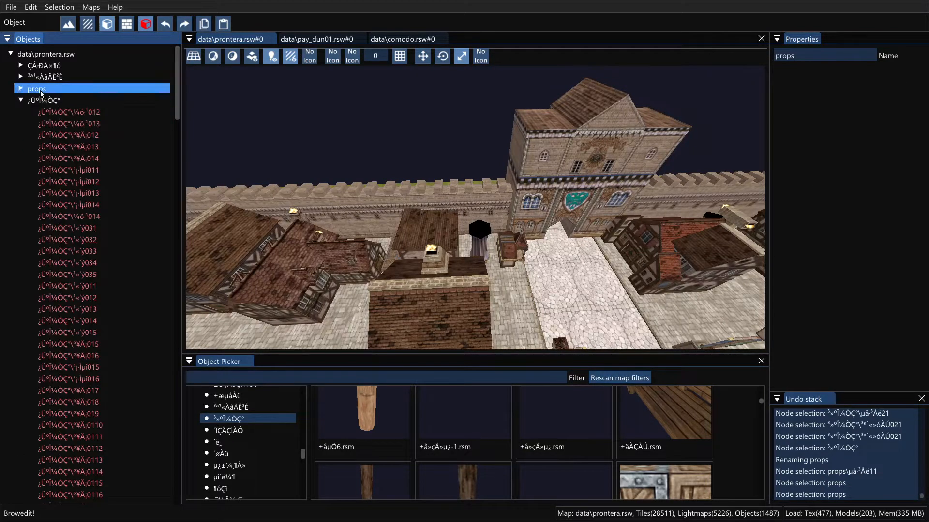
Step: Jump to one object in the folder below props and two objects in prontera's second model folder to inspect them on the map
double_click(63, 135)
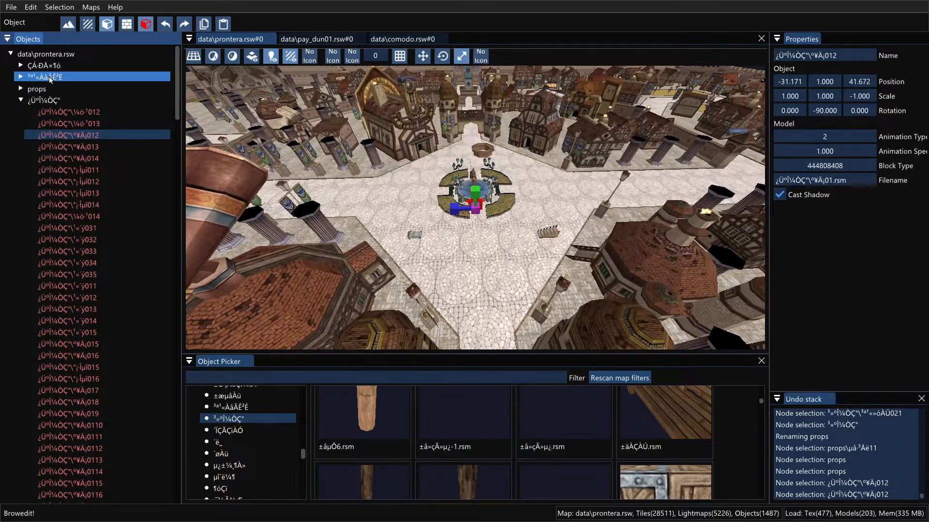
double_click(48, 76)
double_click(60, 112)
right_click_drag(578, 251, 343, 260)
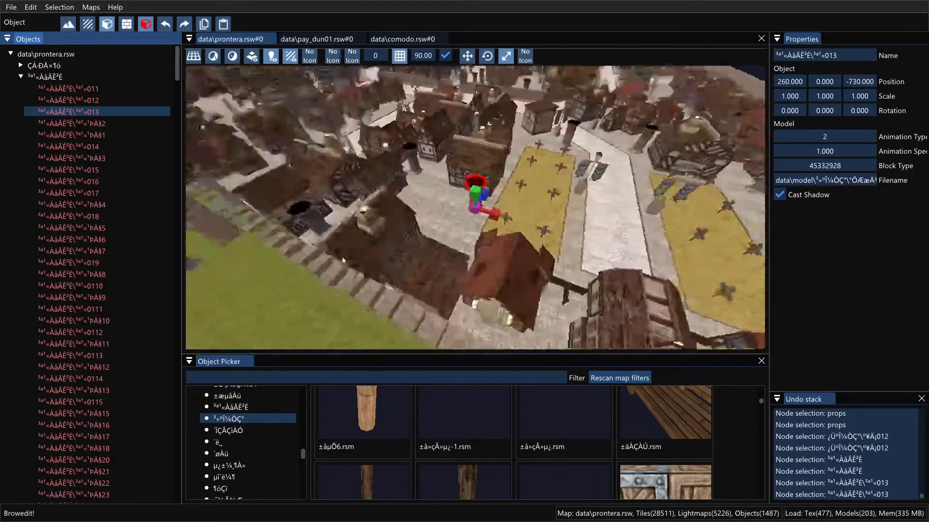
double_click(98, 159)
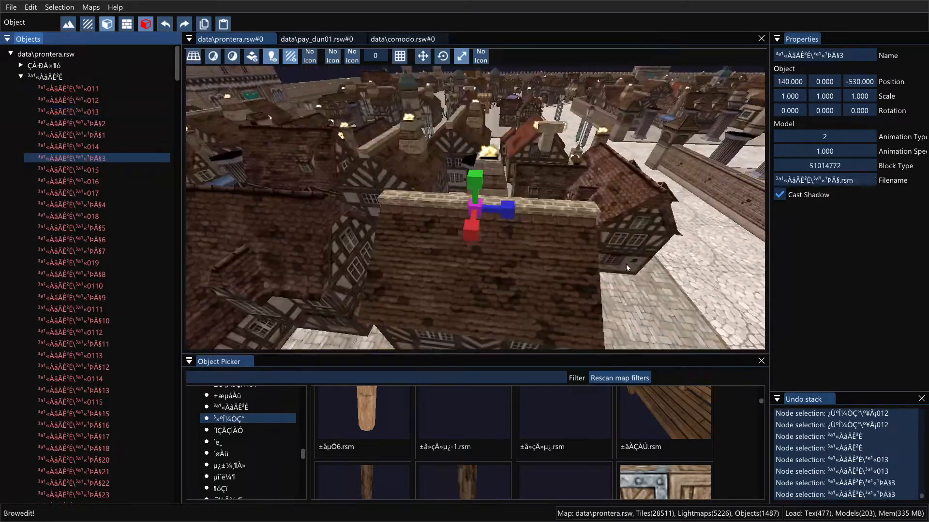
right_click_drag(626, 268, 556, 290)
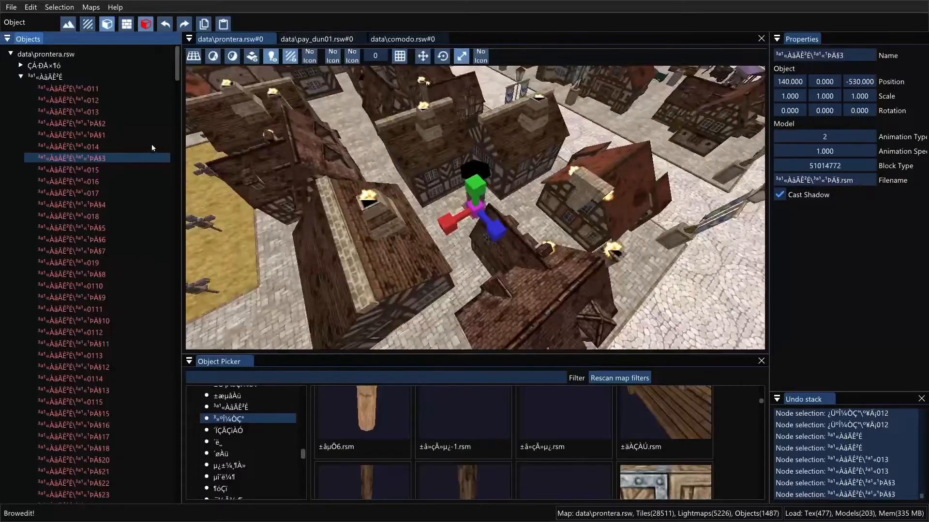
Step: Rename prontera's second model folder to trees, and collapse it and the model folder below props
left_click(51, 76)
left_click(830, 58)
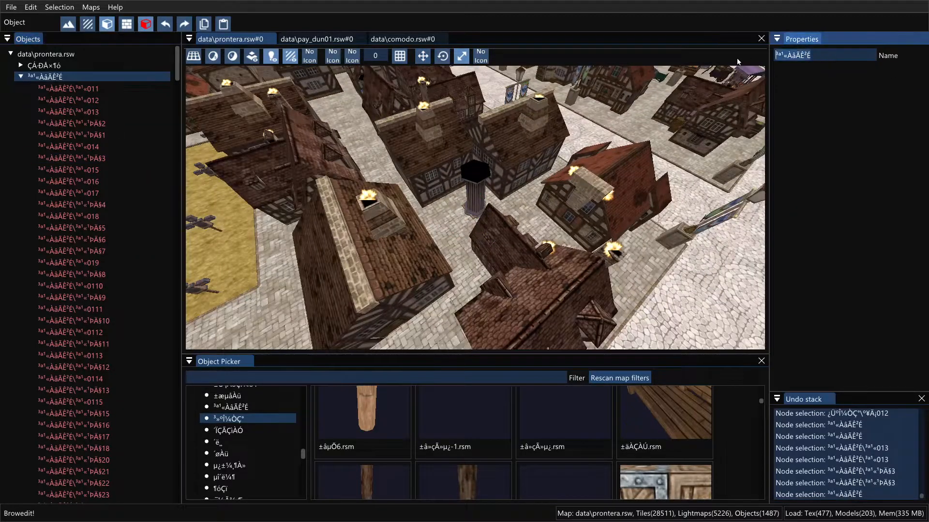
type("trees")
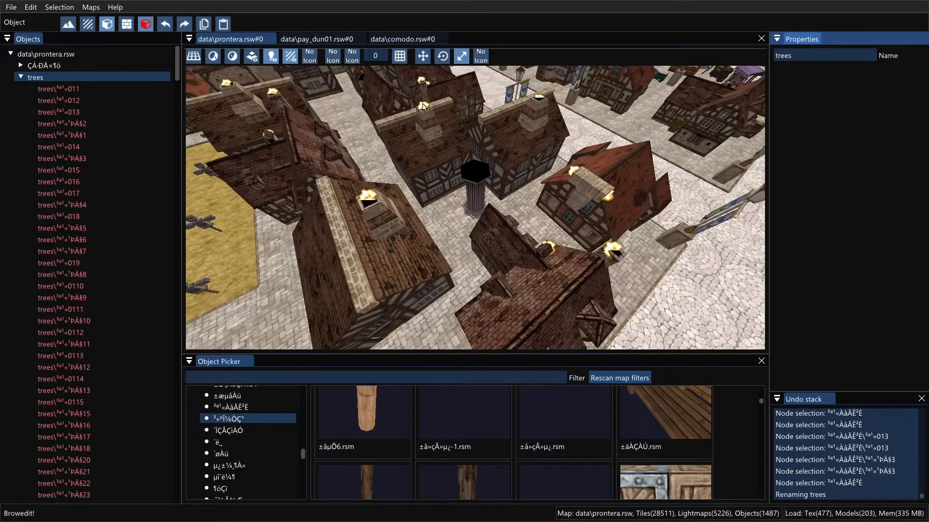
double_click(36, 78)
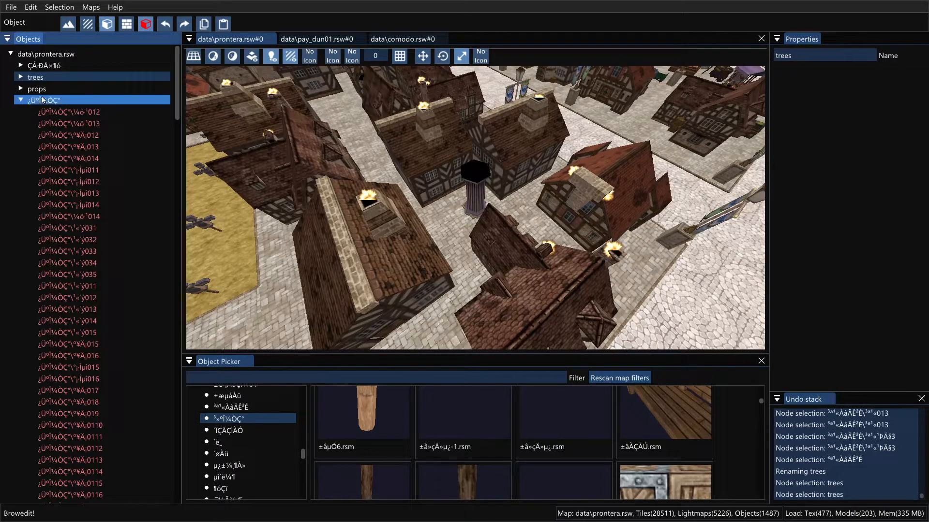
double_click(42, 99)
Step: Jump to the effect object numbered 7 from the object tree and activate the Move tool
scroll(84, 168, "down", 2)
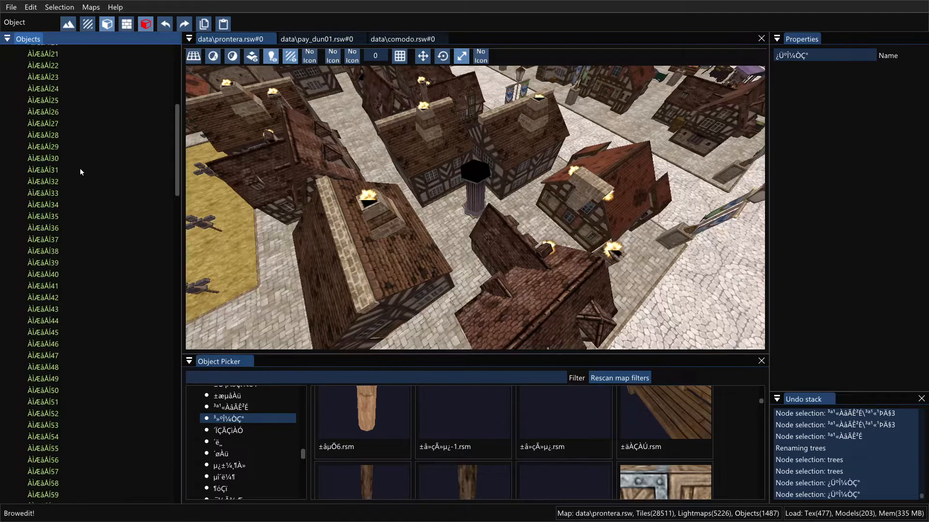
double_click(48, 133)
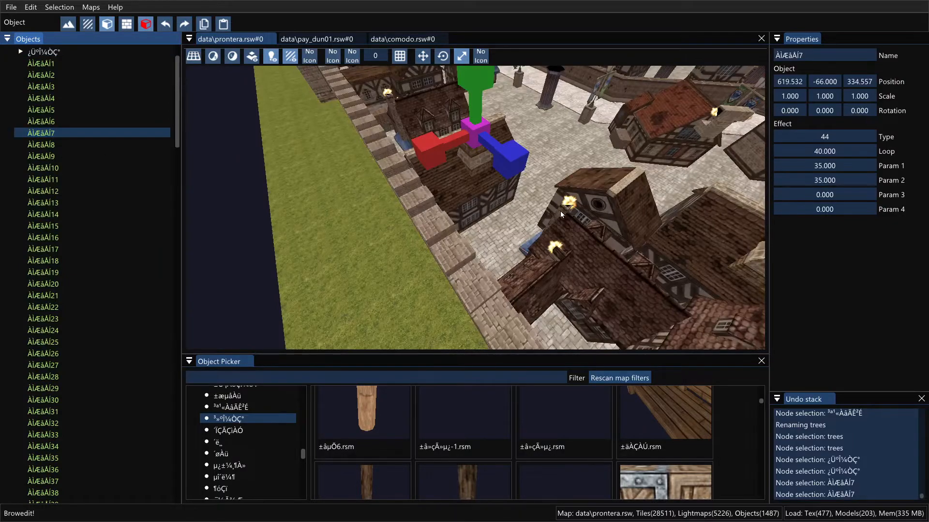
right_click_drag(489, 228, 422, 211, "shift")
left_click(422, 57)
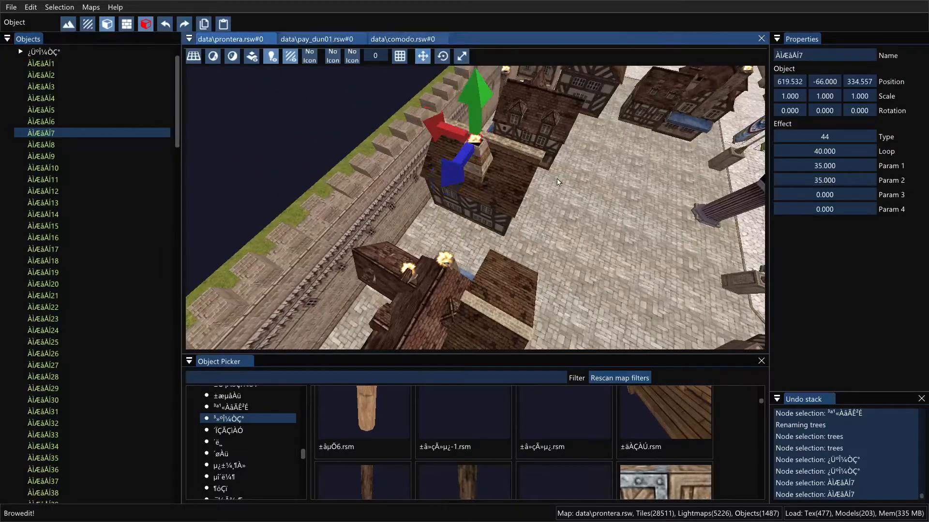
Step: Try moving the chimney effect along the Z axis to about 388.6, and undo the move
right_click_drag(462, 186, 781, 193, "shift")
left_click_drag(523, 153, 635, 181)
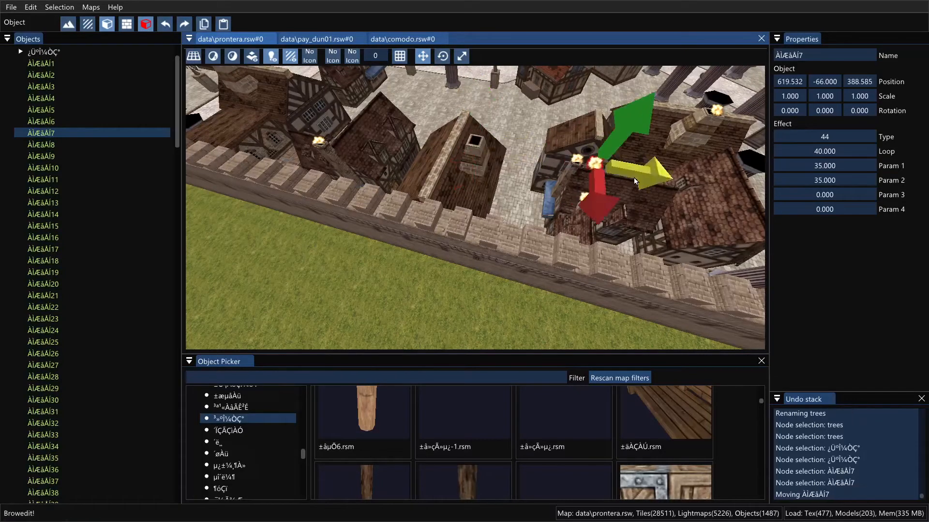
key("ctrl+z")
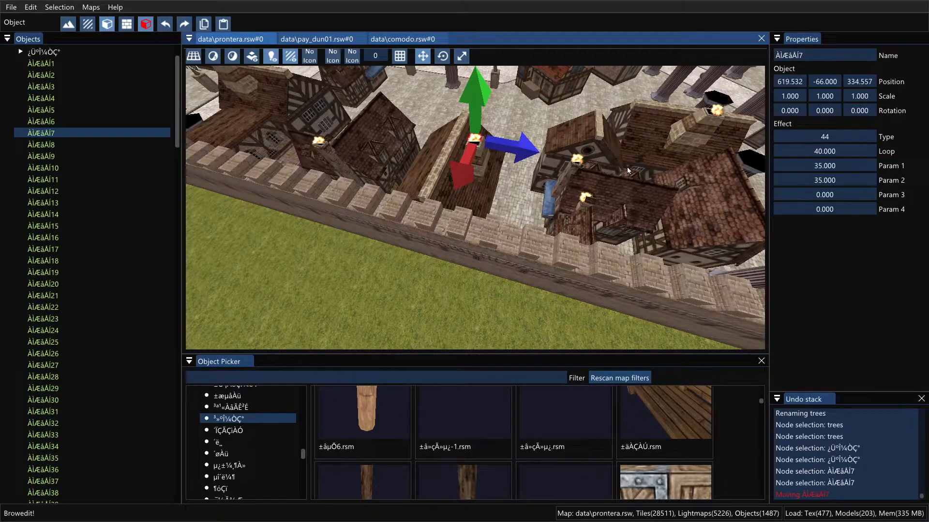
Step: Try setting the effect's Type to 69, undo the change, and open the Type value for editing again
double_click(846, 136)
type("96")
key("Return")
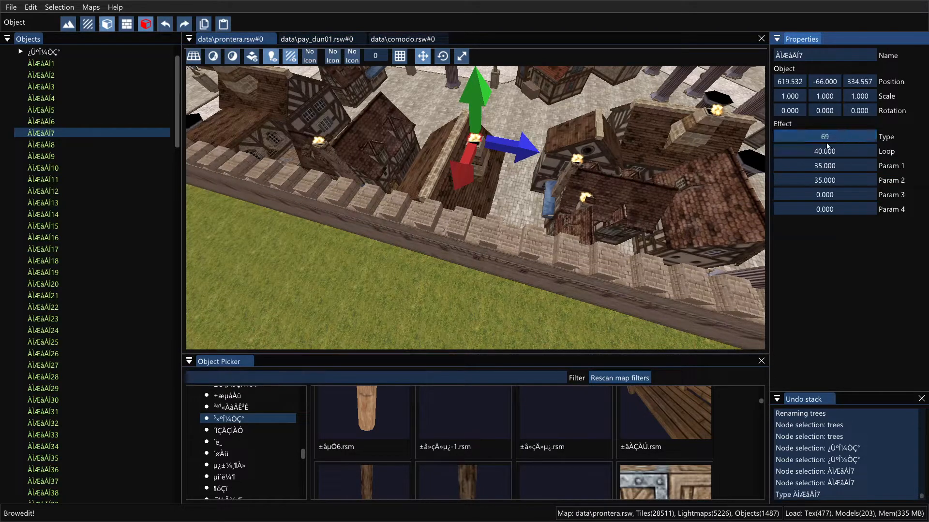
key("ctrl+z")
double_click(824, 138)
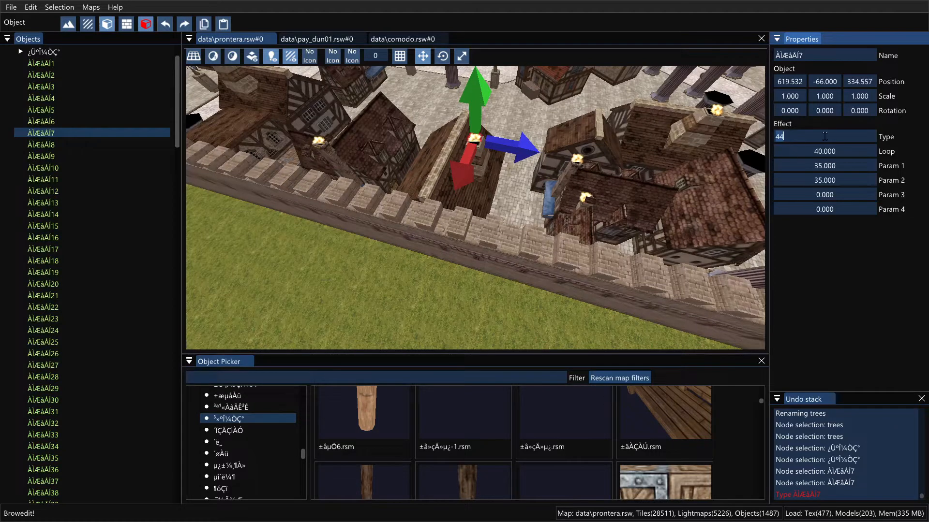
Step: Select a few houses around the chimney effects in the 3D view, ending with only the effect numbered 7 selected
left_click(542, 152)
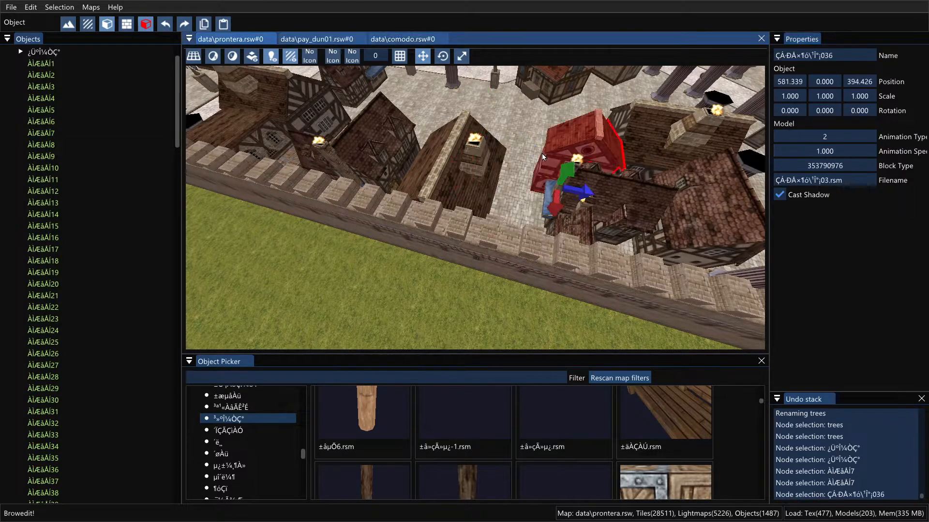
left_click(472, 143)
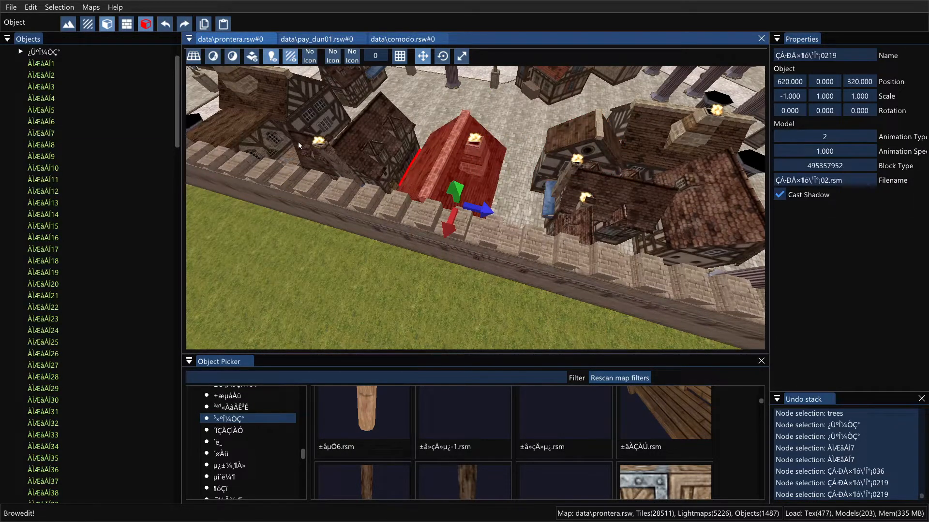
left_click(314, 142)
left_click(318, 144)
right_click_drag(317, 144, 330, 77, "shift")
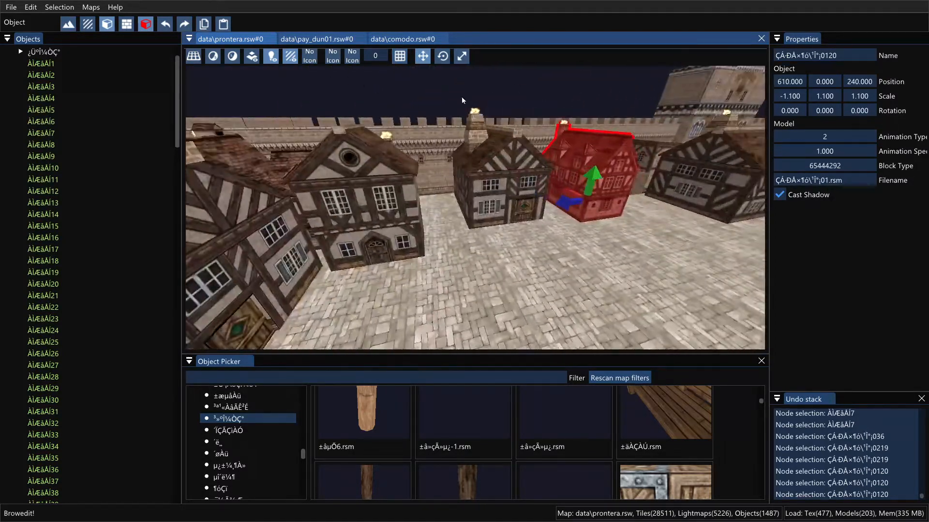
left_click(475, 113)
Step: Add the neighbouring chimney effect numbered 17 to the selection and move both effects together along the Z axis
right_click_drag(576, 157, 628, 126, "shift")
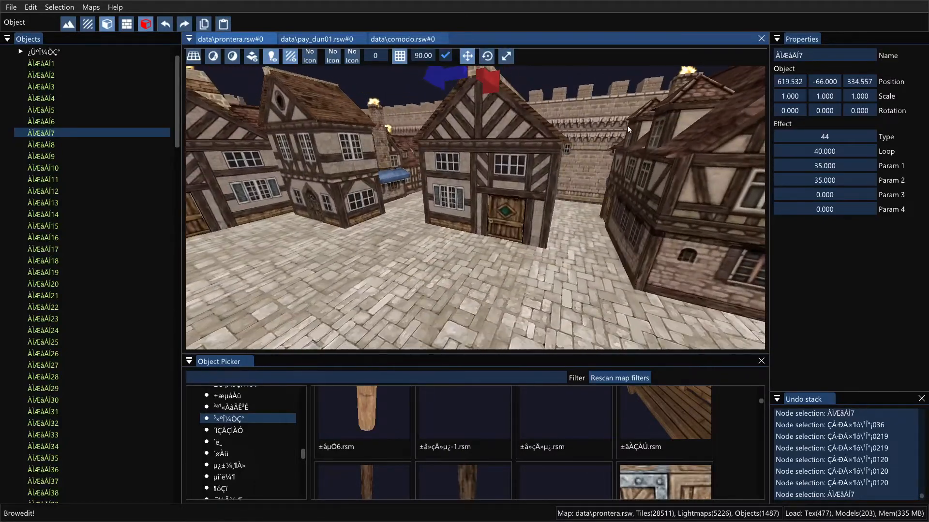
left_click(374, 102, "shift")
right_click_drag(515, 140, 580, 145, "shift")
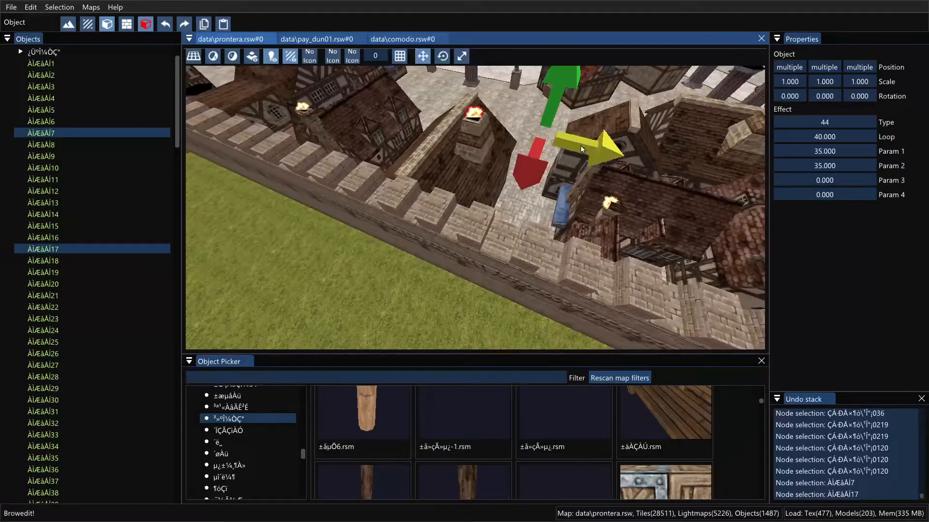
left_click_drag(508, 143, 597, 160)
scroll(546, 181, "down", 3)
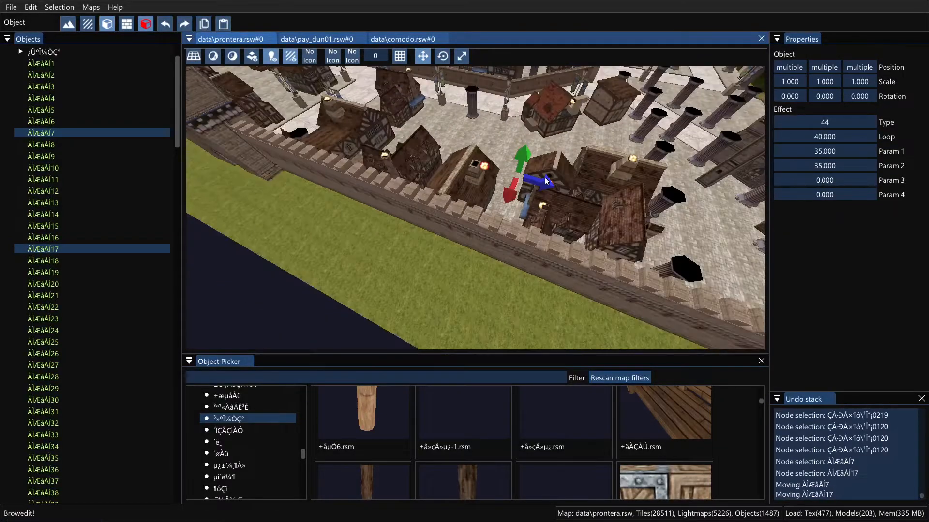
Step: Try moving the two selected chimney effects along the Z axis, undo the move, and set both effects' Type to 57
left_click_drag(546, 185, 434, 169)
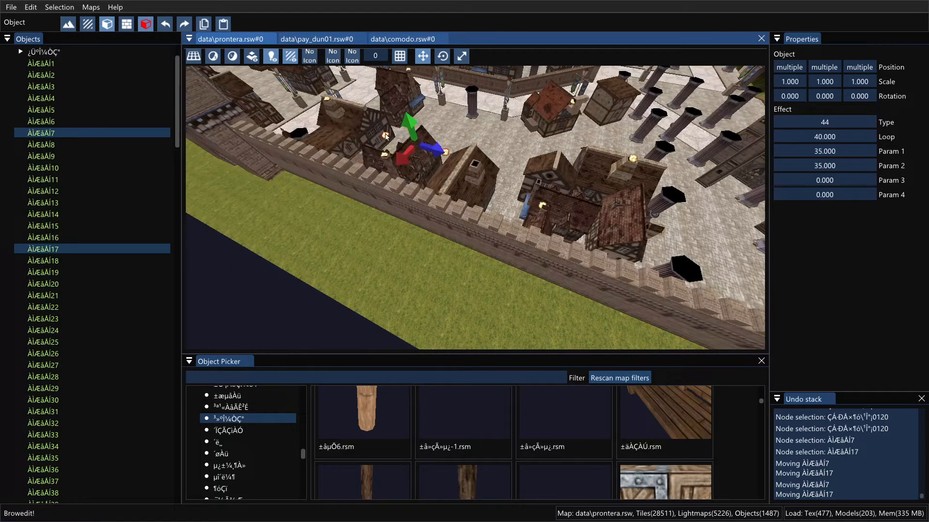
key("ctrl+z")
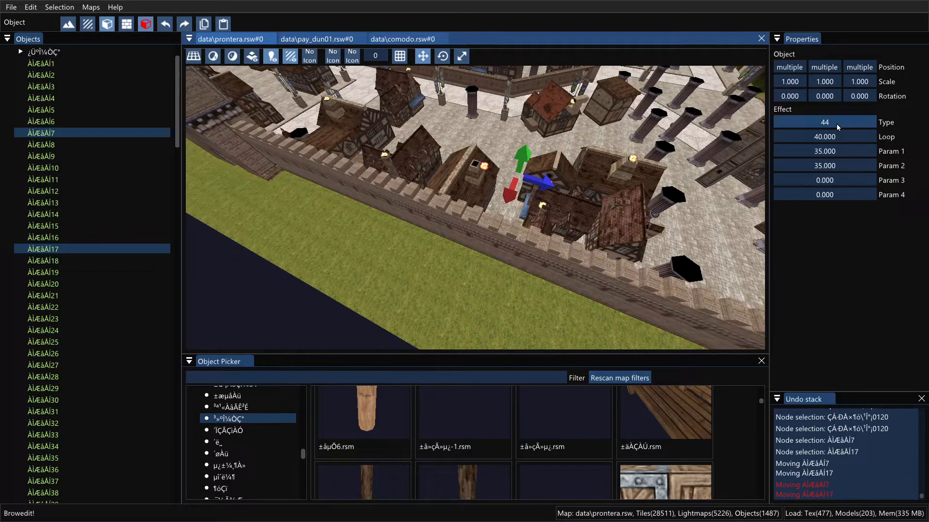
double_click(837, 124)
type("57")
key("Return")
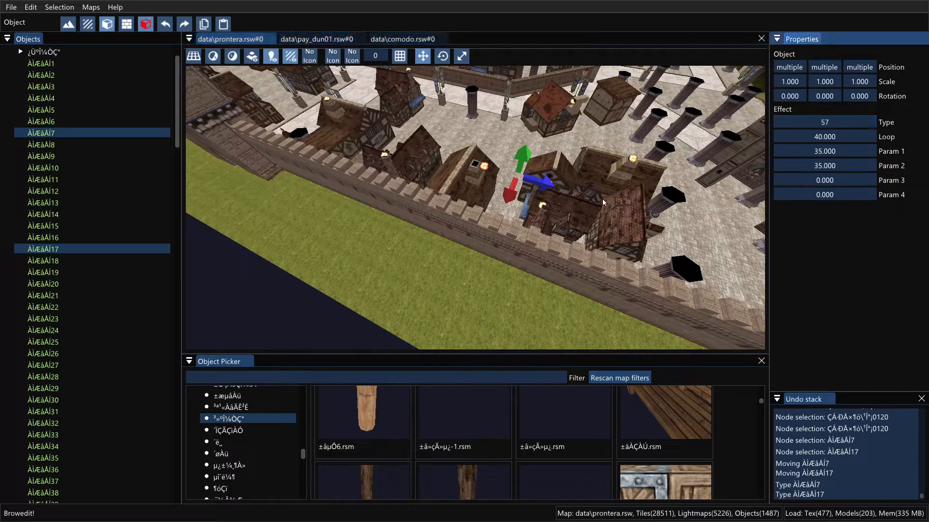
Step: Select chimney effects 7 and 17 individually in the 3D view to check the Type value of each
left_click(484, 167)
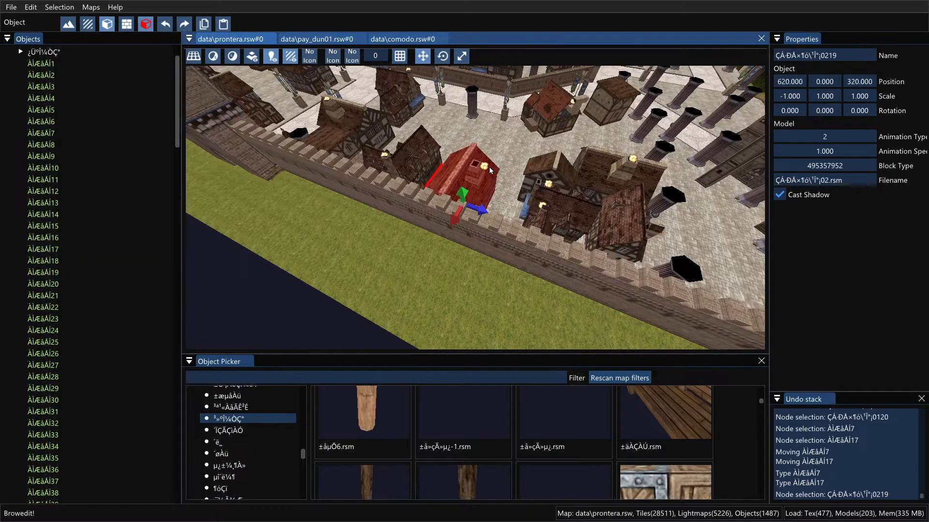
right_click_drag(489, 167, 495, 140)
left_click(484, 150)
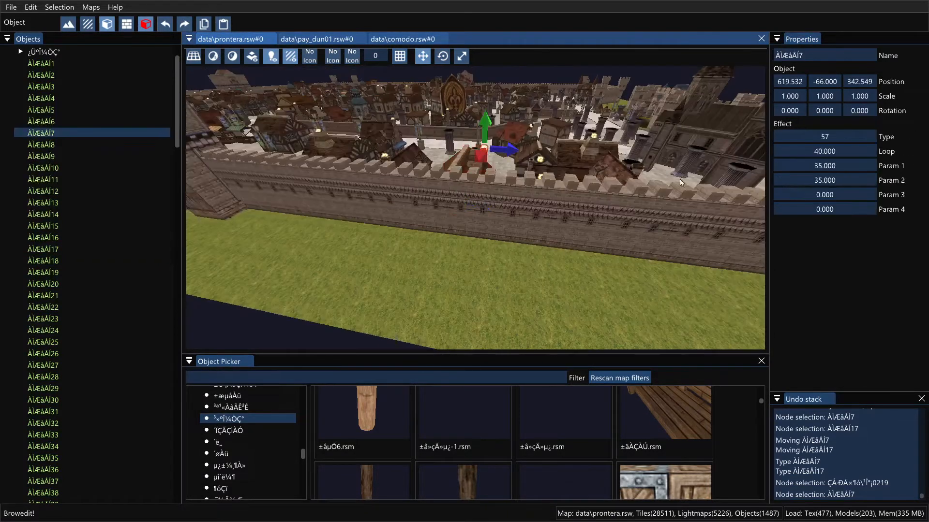
left_click(533, 164)
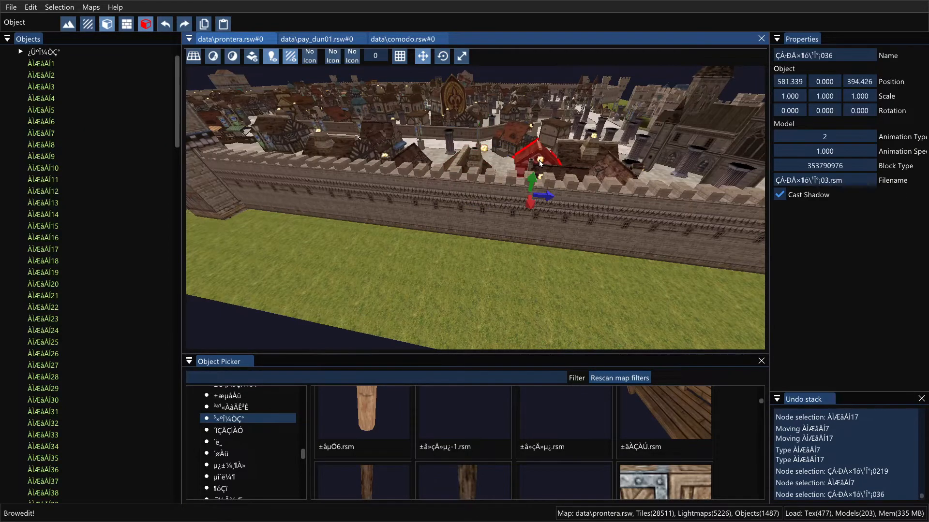
right_click_drag(533, 164, 517, 176)
left_click(527, 187)
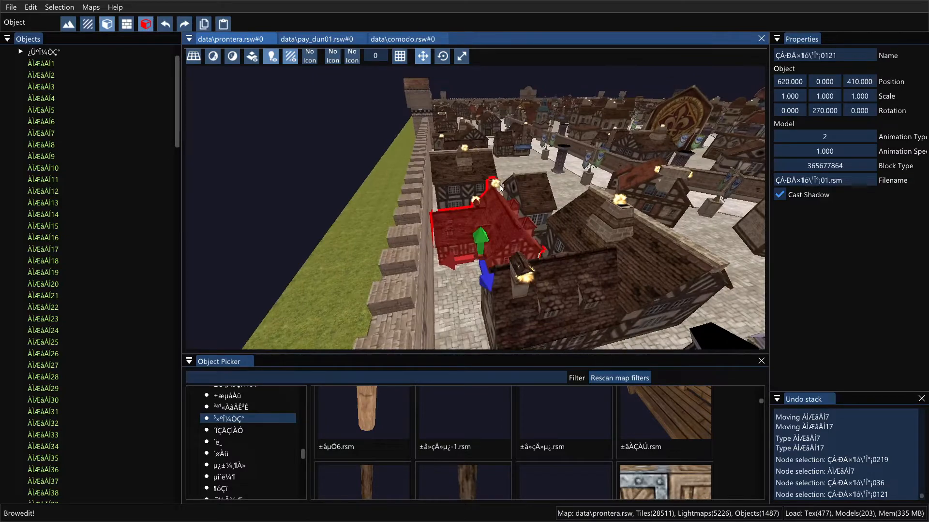
left_click(496, 182)
right_click_drag(596, 162, 401, 161, "shift")
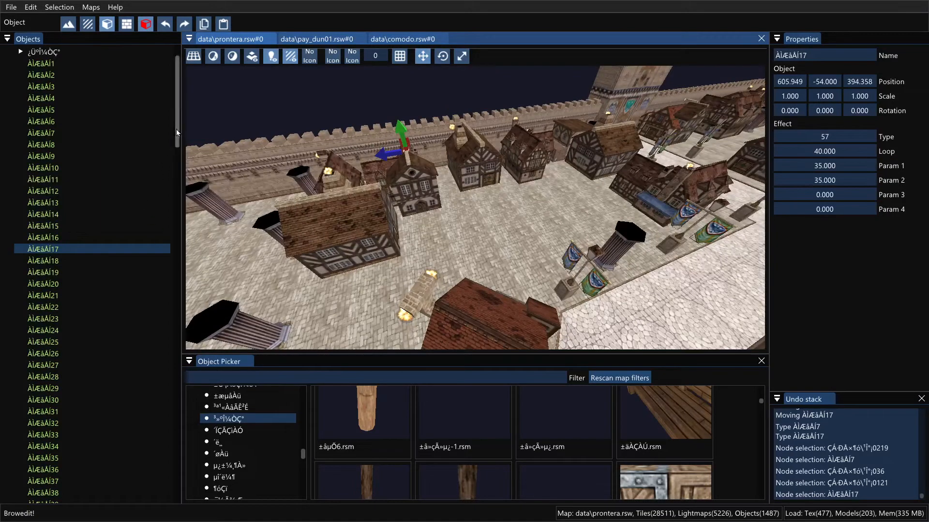
Step: Focus on the sound object numbered 12 from the object tree and play its se_prtbird_01.wav sound
left_click_drag(176, 129, 159, 424)
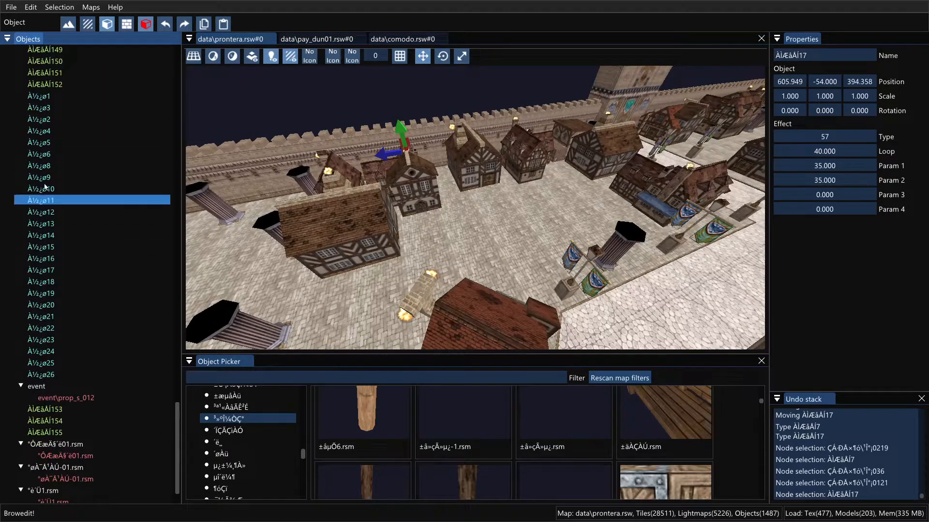
double_click(54, 212)
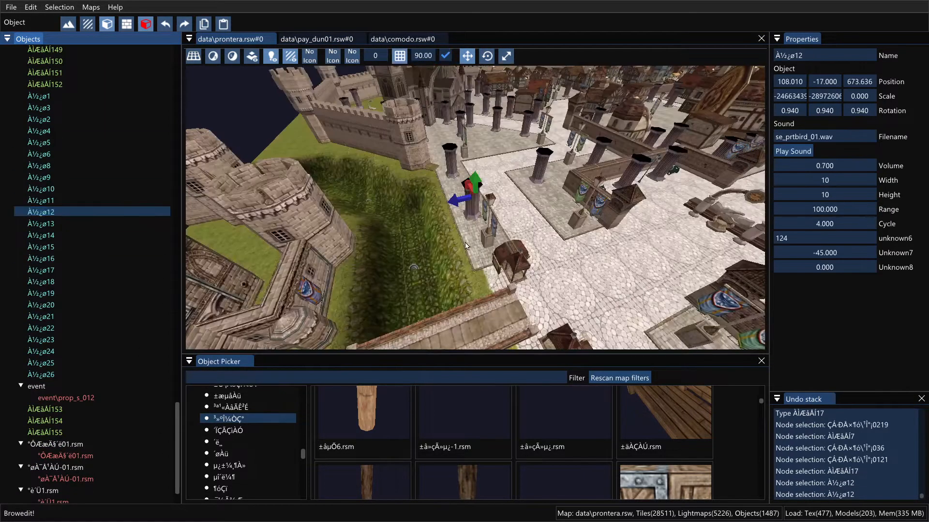
right_click_drag(466, 245, 704, 265, "shift")
scroll(463, 239, "up", 5)
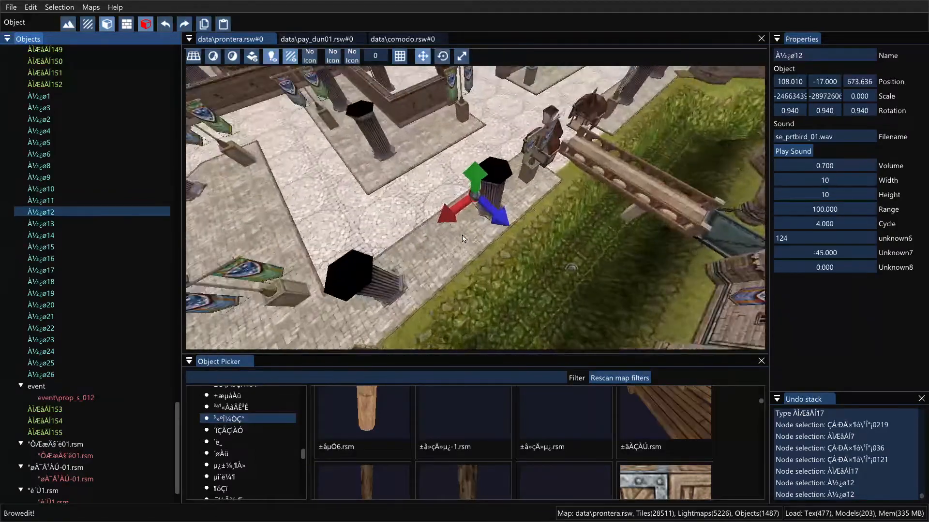
scroll(463, 237, "up", 5)
right_click_drag(463, 237, 639, 224, "shift")
right_click_drag(579, 239, 631, 244, "shift")
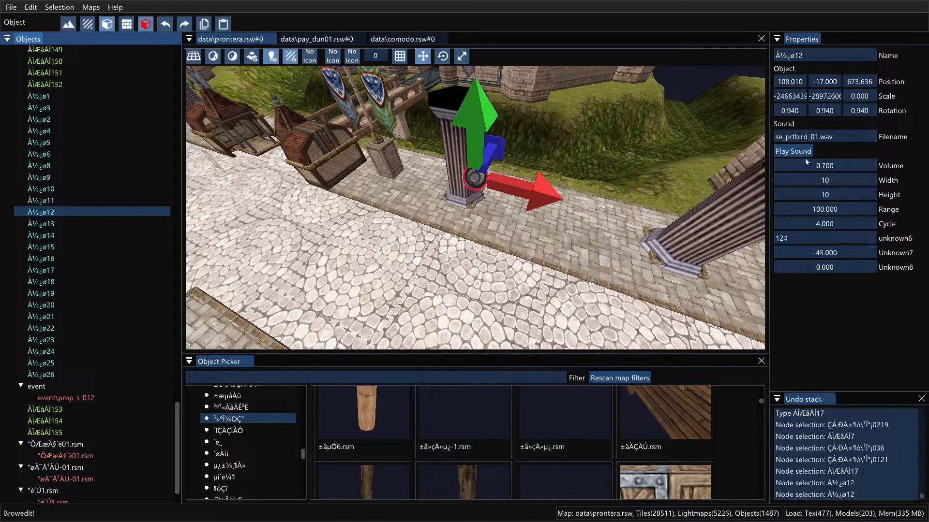
left_click(794, 151)
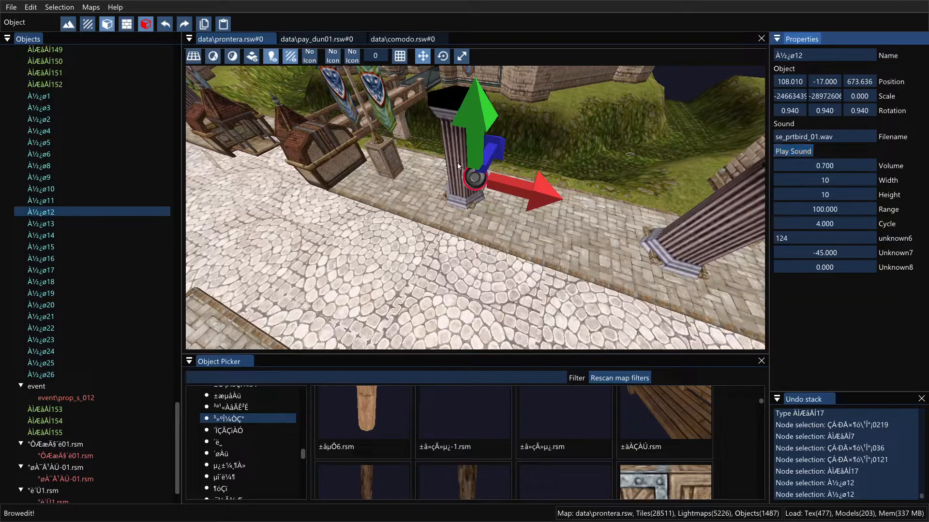
Step: Show the Effects category in the Object Picker
scroll(506, 213, "down", 7)
right_click_drag(534, 195, 509, 225, "shift")
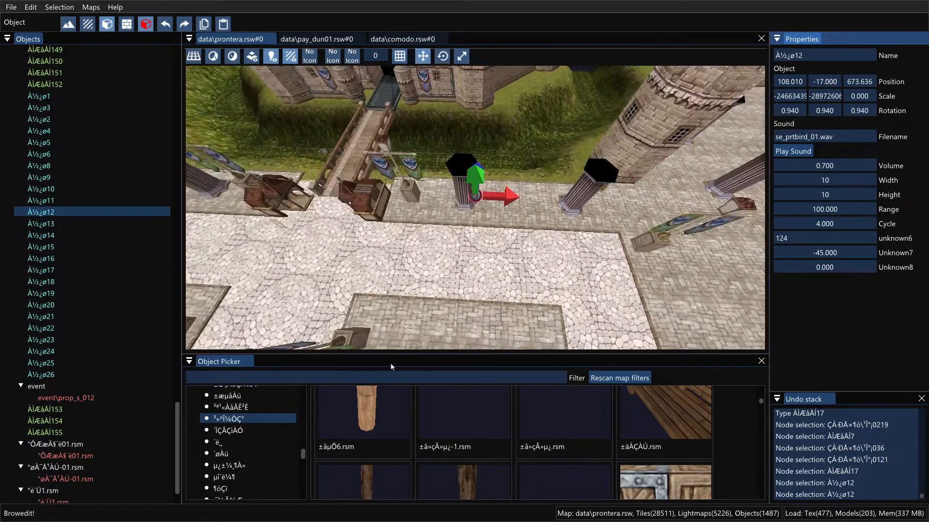
scroll(263, 431, "down", 5)
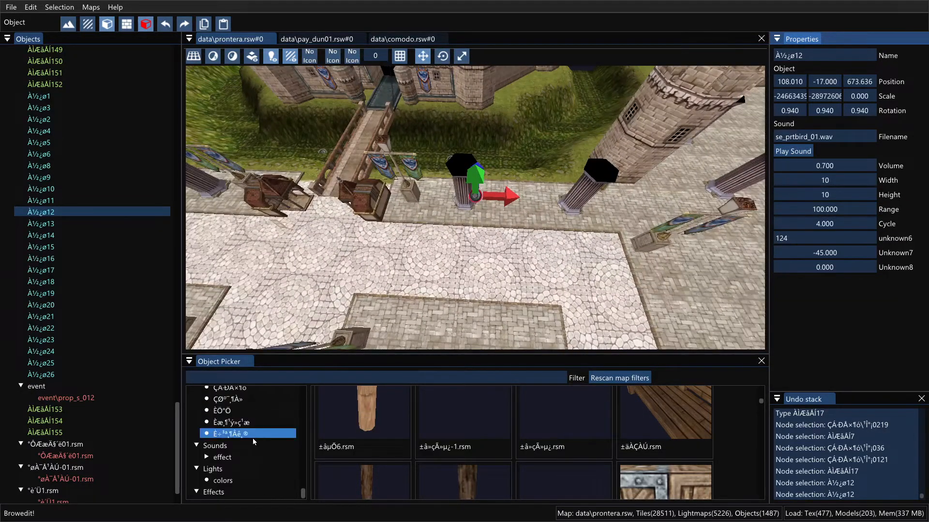
left_click(222, 492)
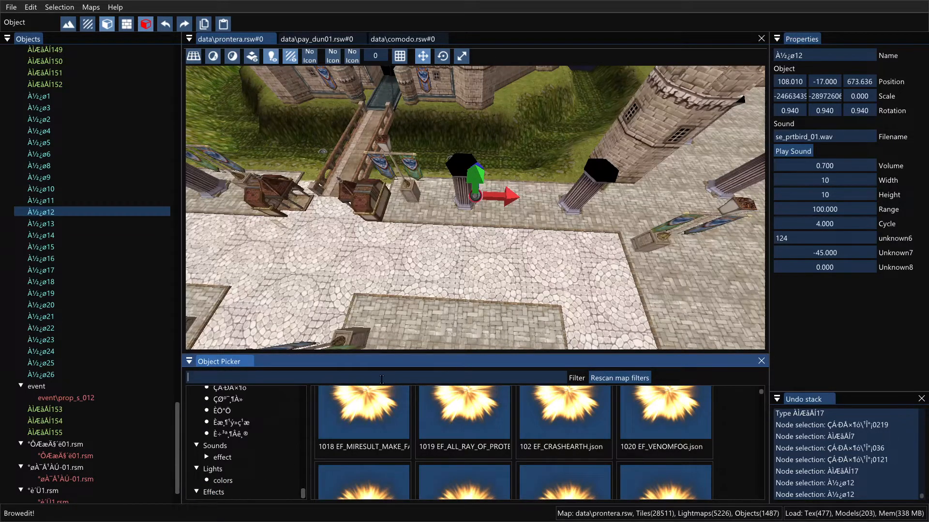
Step: Filter the Object Picker by "map:prontera", browse the matches, and narrow the filter to "map:prontera effect"
right_click_drag(343, 299, 358, 231)
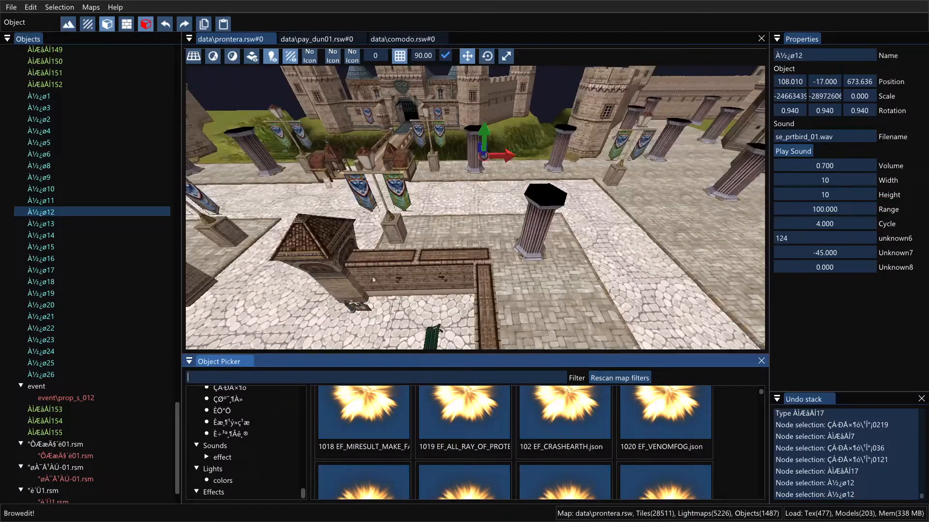
left_click(329, 377)
type("map:prontera")
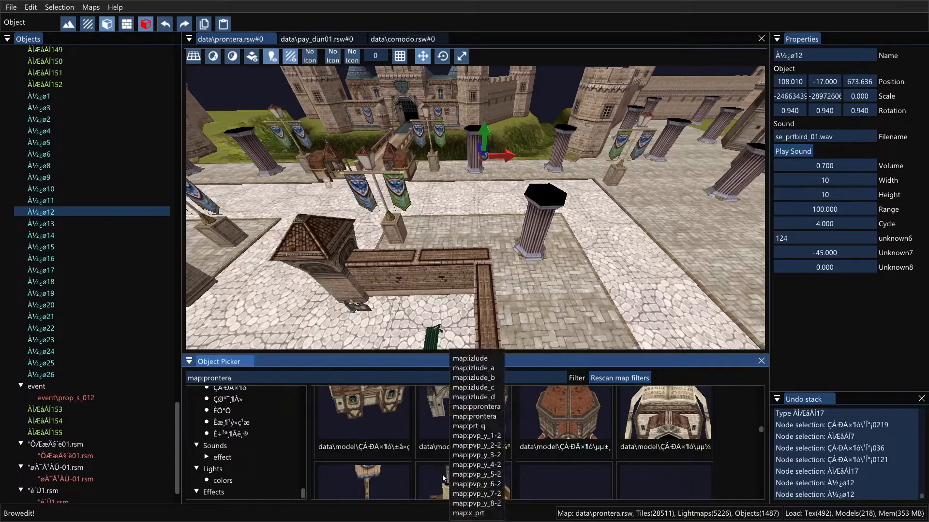
scroll(483, 463, "up", 5)
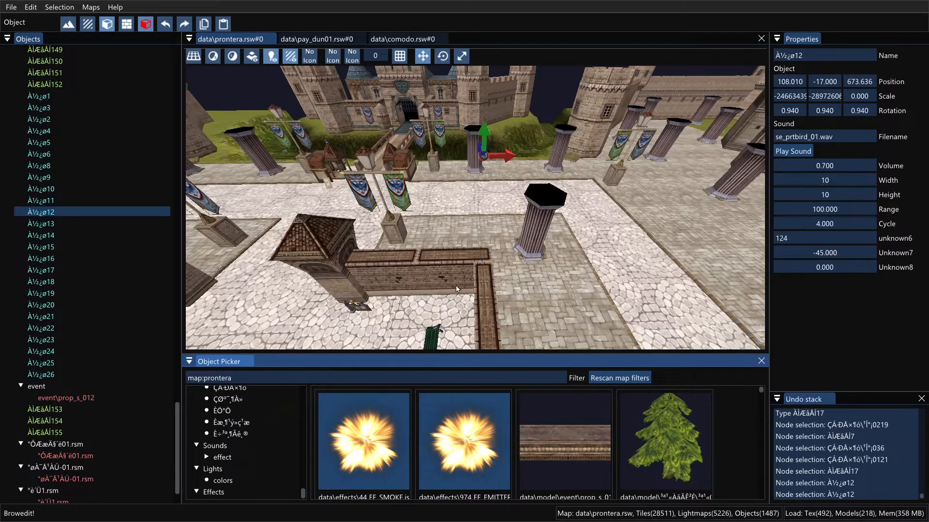
right_click_drag(457, 288, 292, 369)
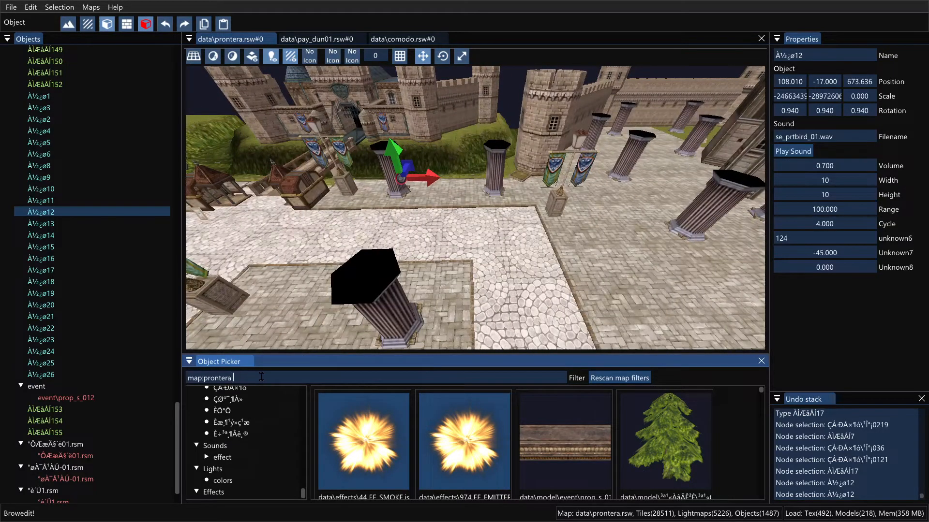
type("effect")
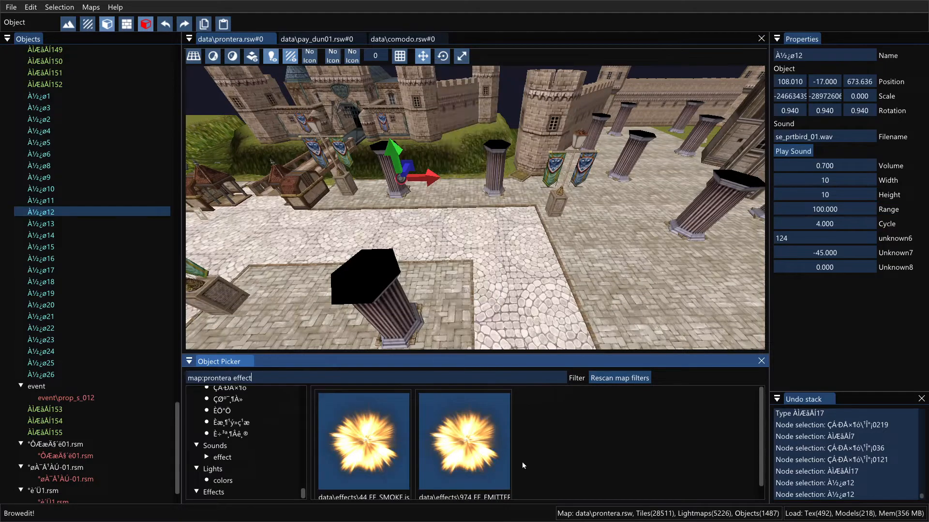
Step: Replace the Object Picker filter with "map:niflheim effect"
double_click(331, 381)
key("ctrl+a")
type("map")
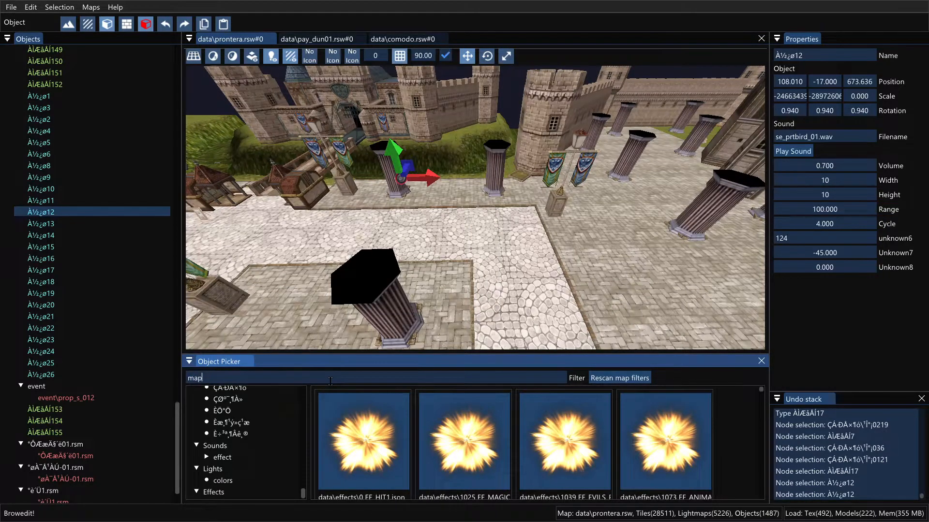
type(":niflheim ")
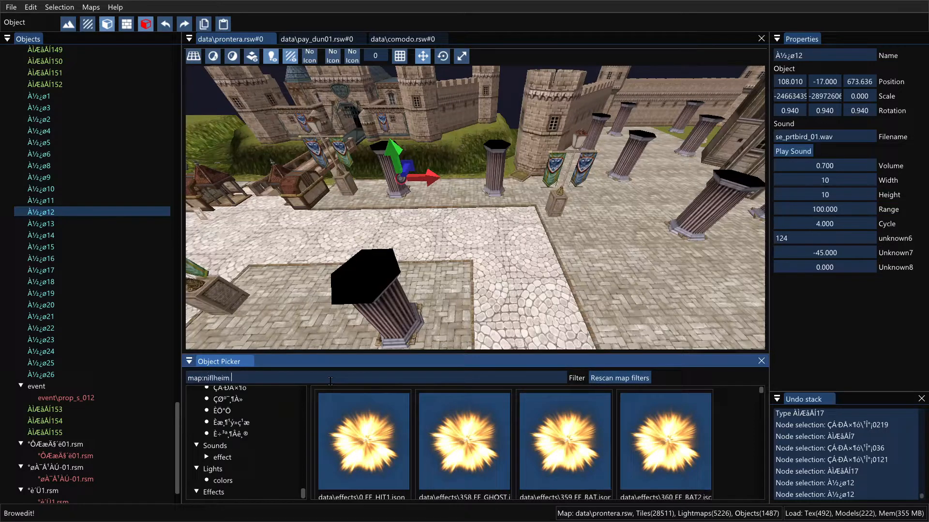
type("effect")
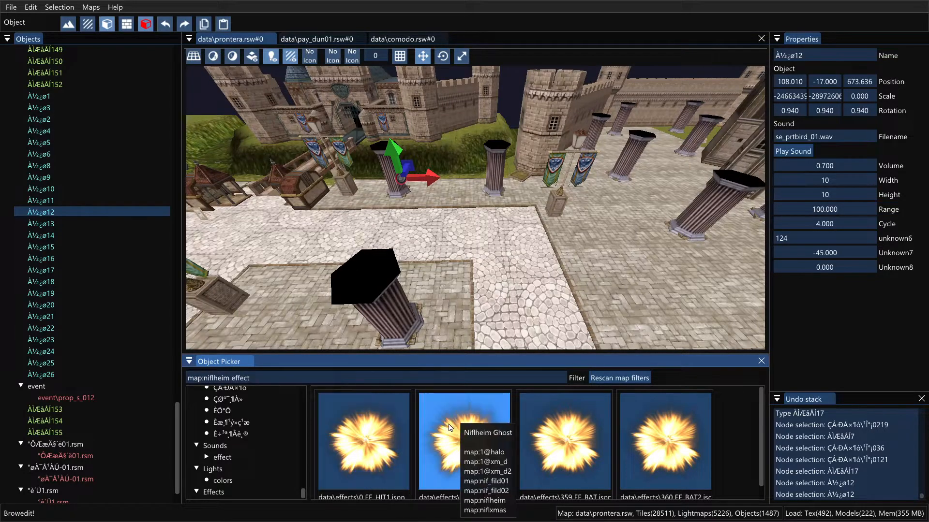
Step: Place the 358 EF_GHOST effect on the paved plaza near the columns and move it vertically to a Y position of about -18.7
scroll(600, 434, "down", 1)
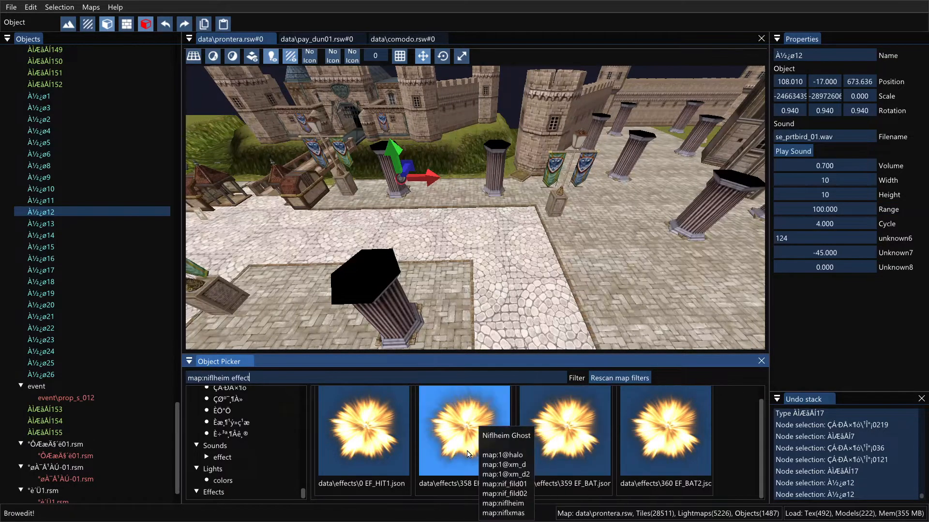
left_click_drag(468, 454, 482, 190)
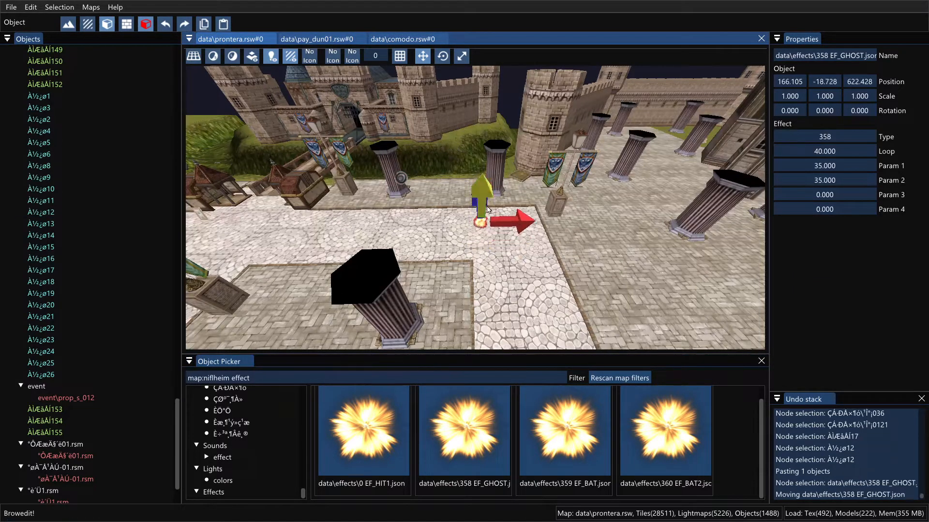
right_click_drag(503, 227, 569, 245, "shift")
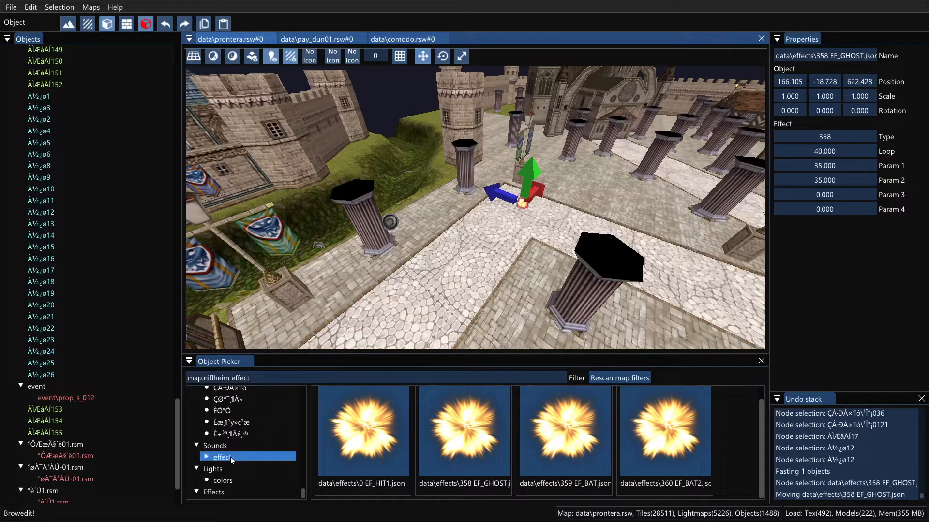
Step: Switch the Object Picker to the Sounds category and clear the filter text
left_click(223, 446)
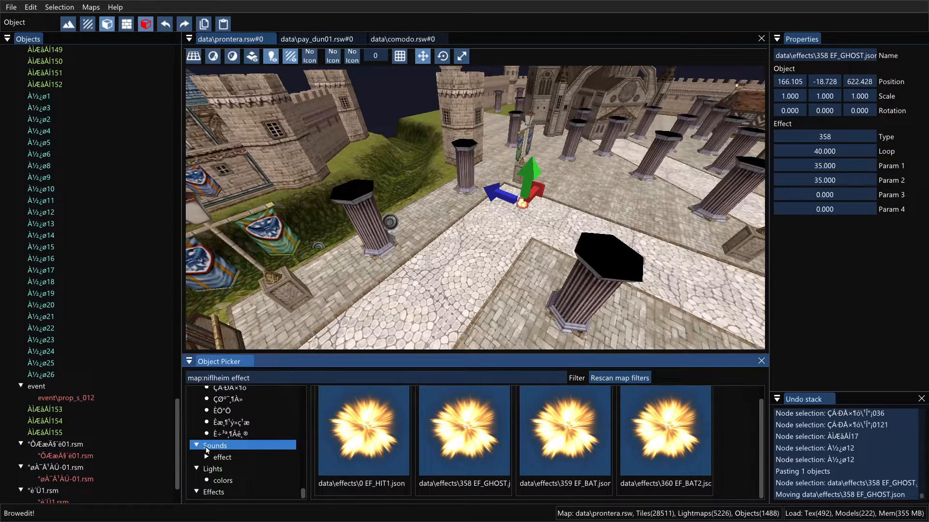
left_click_drag(258, 378, 168, 386)
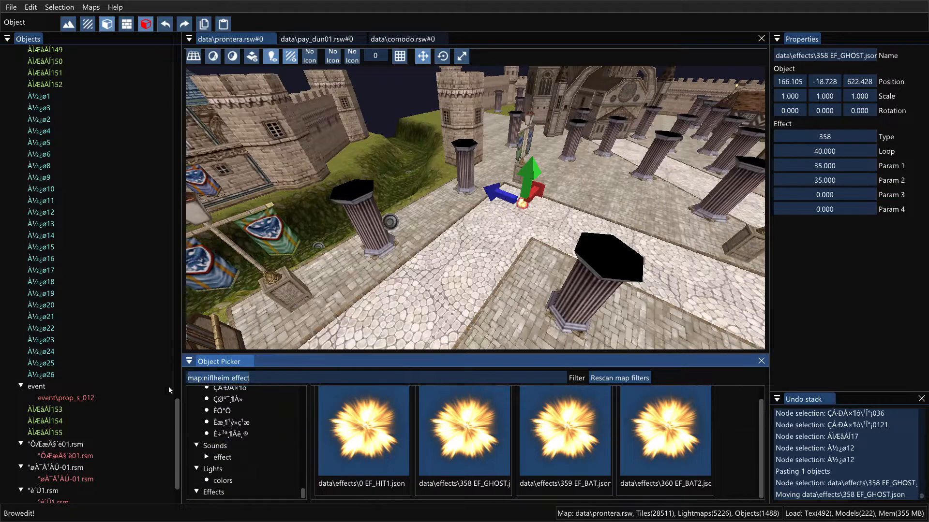
key("BackSpace")
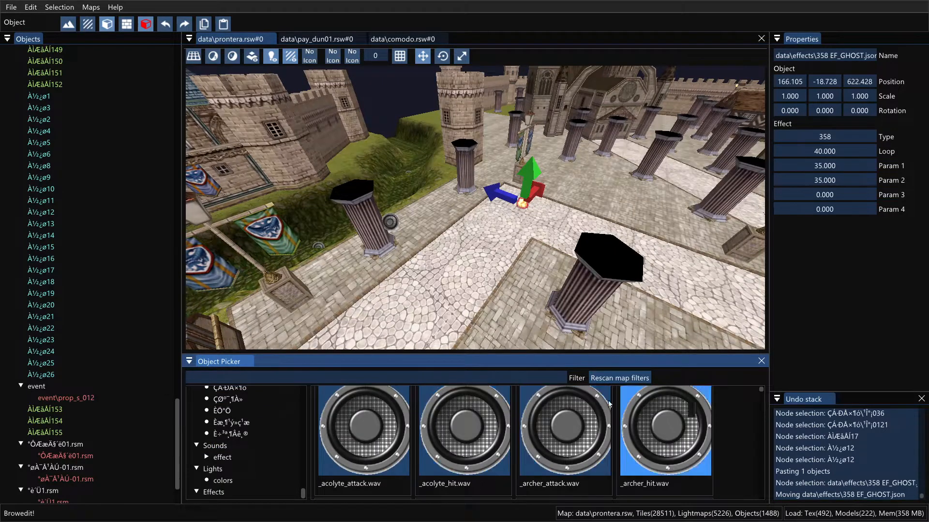
Step: Filter the Object Picker by "se", browse the matches, and narrow the filter to "se map:prontera"
type("se")
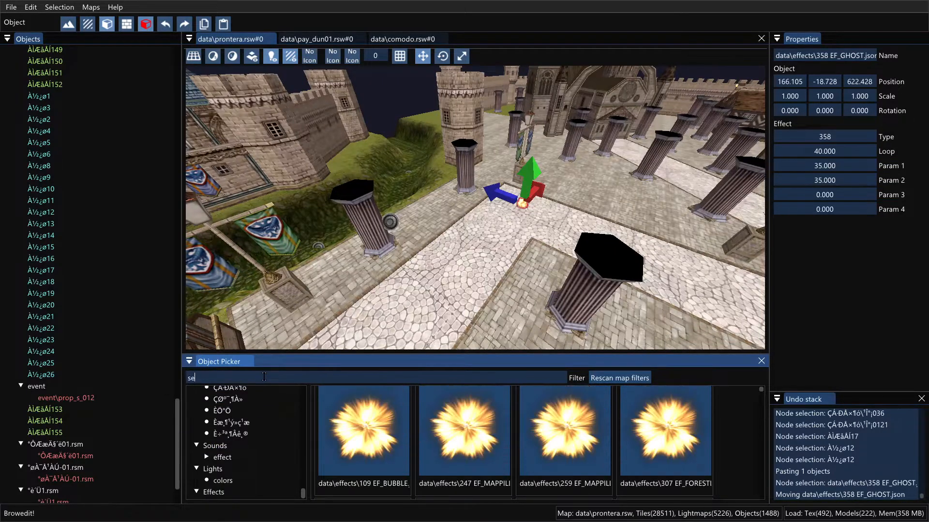
scroll(727, 442, "down", 3)
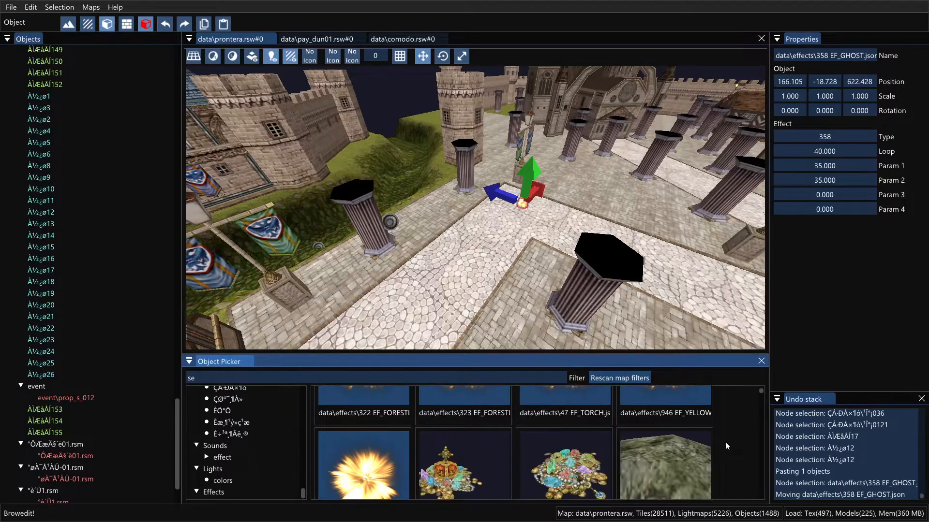
scroll(725, 442, "up", 3)
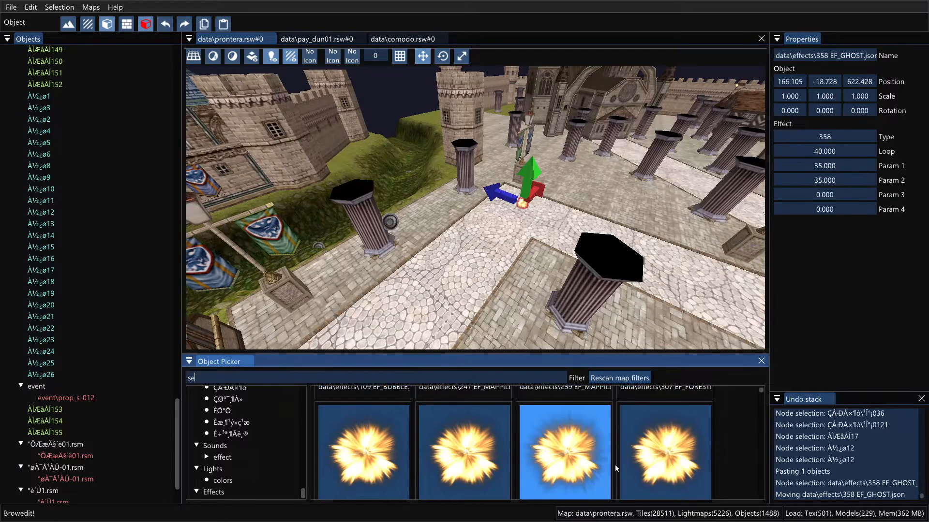
scroll(621, 473, "down", 3)
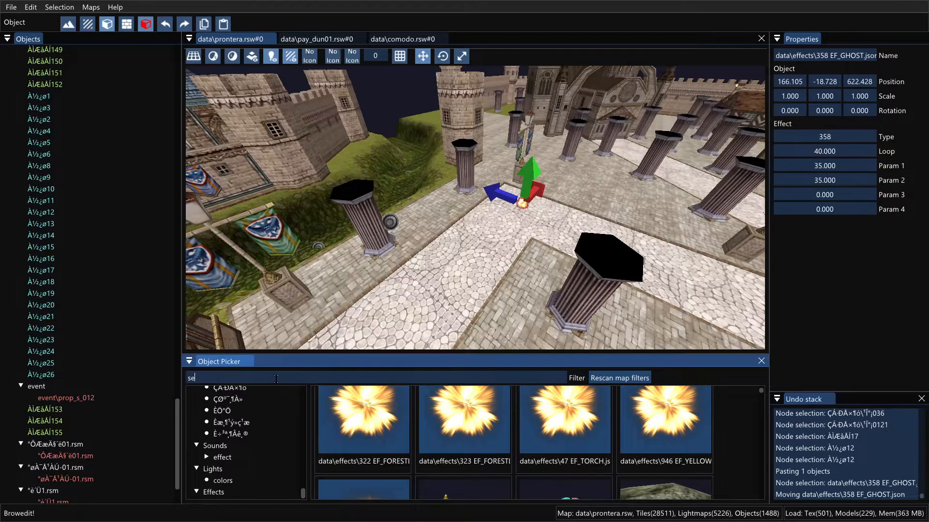
type("ap:prontera")
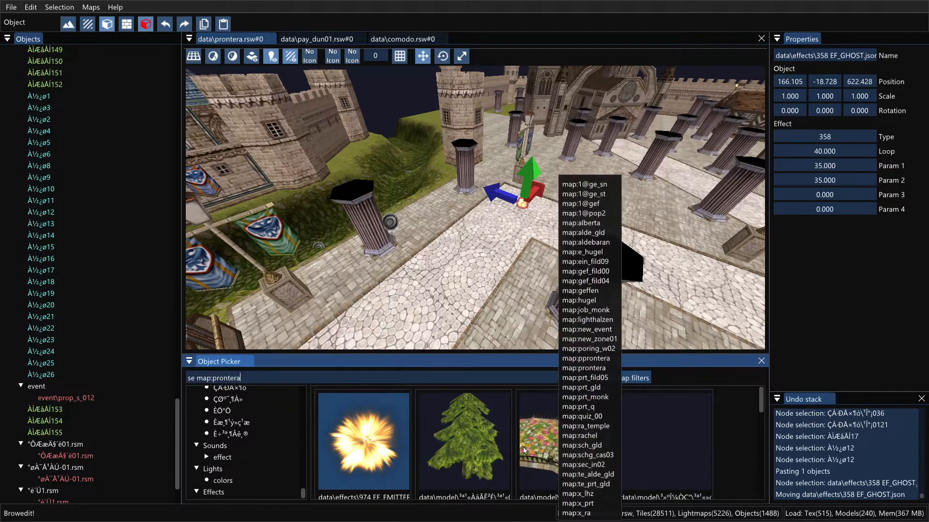
Step: Add the se_prtchbell_03.wav sound to the stone walkway and raise it to a vertical position of about -23.7
scroll(405, 448, "down", 5)
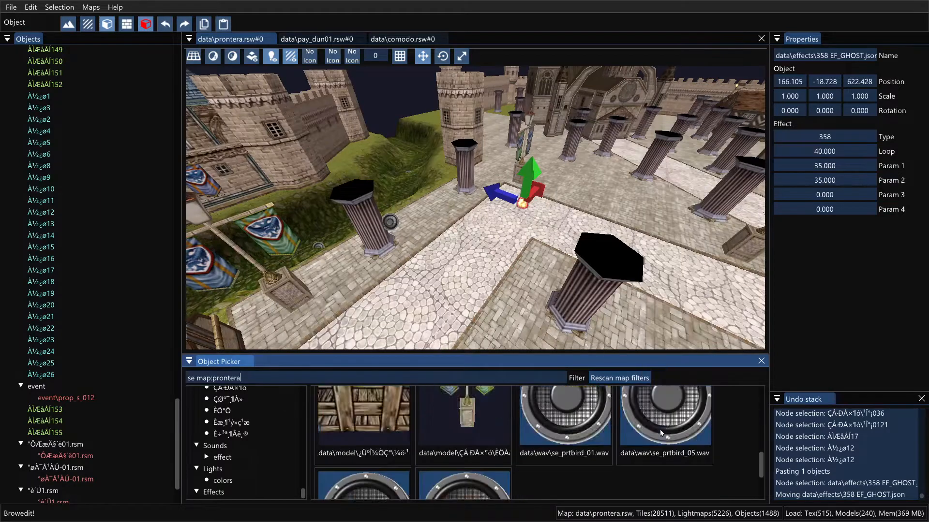
scroll(658, 434, "down", 1)
scroll(584, 453, "up", 6)
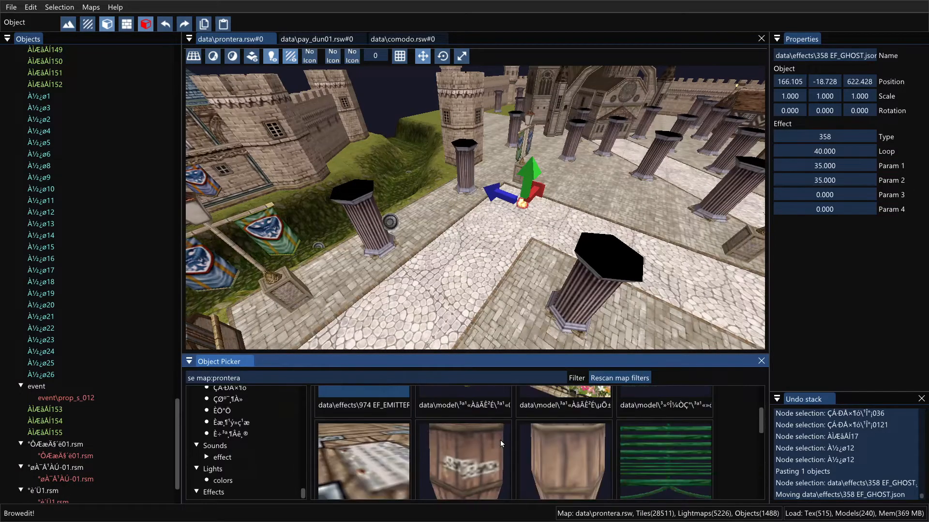
scroll(500, 440, "down", 3)
scroll(640, 439, "down", 1)
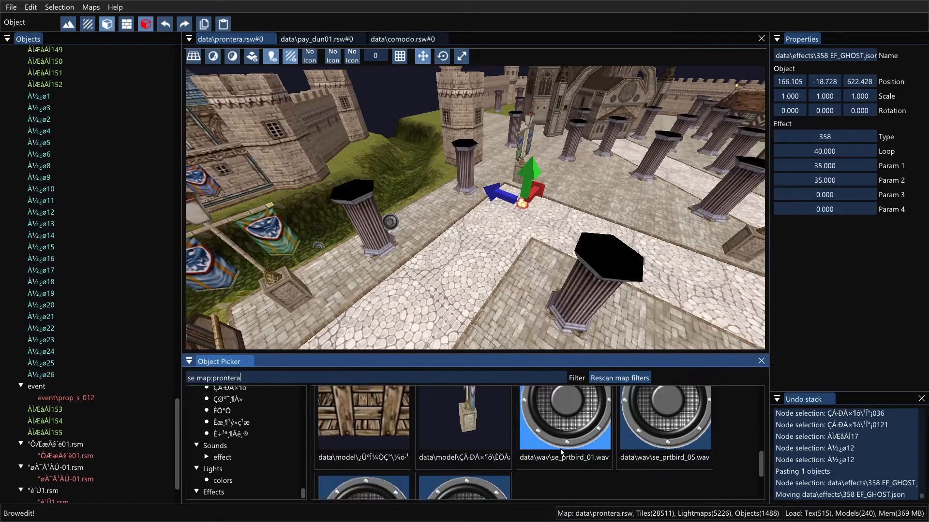
scroll(624, 450, "down", 1)
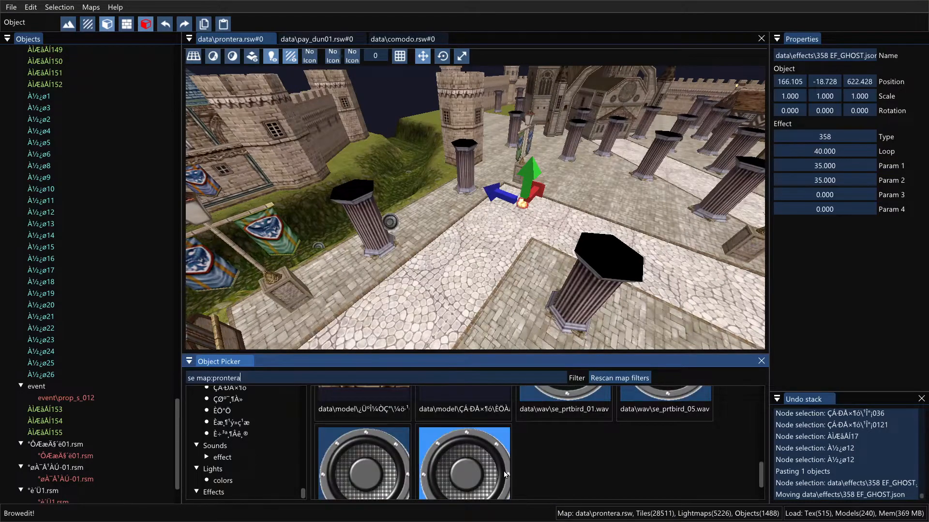
scroll(443, 466, "down", 1)
mouse_move(371, 457)
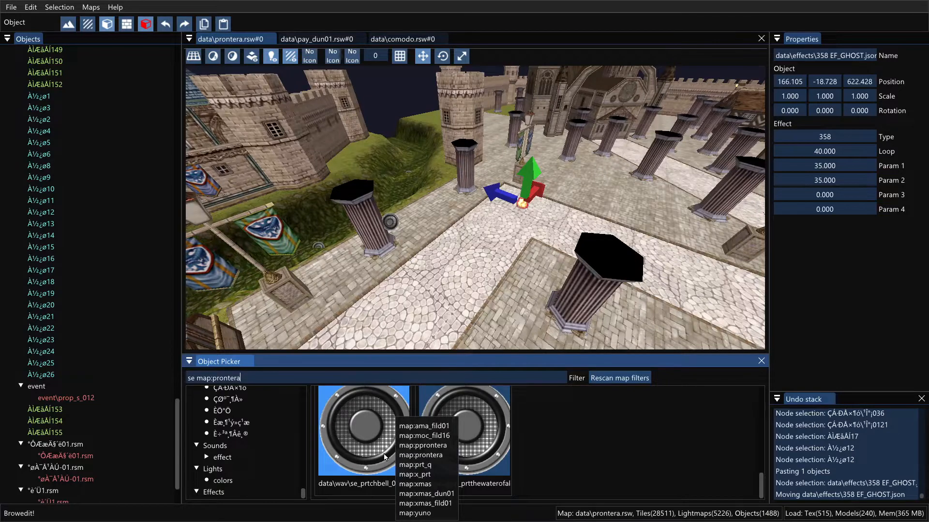
left_click(376, 453)
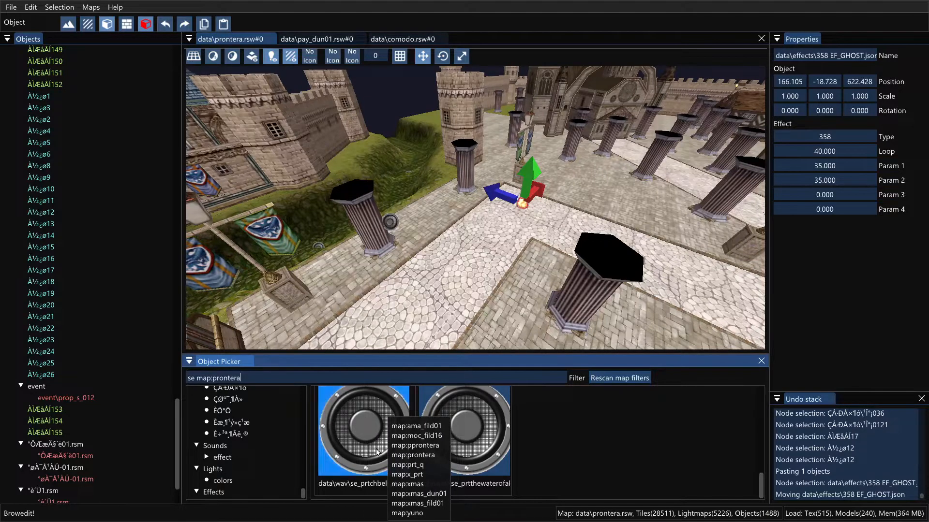
left_click(455, 273)
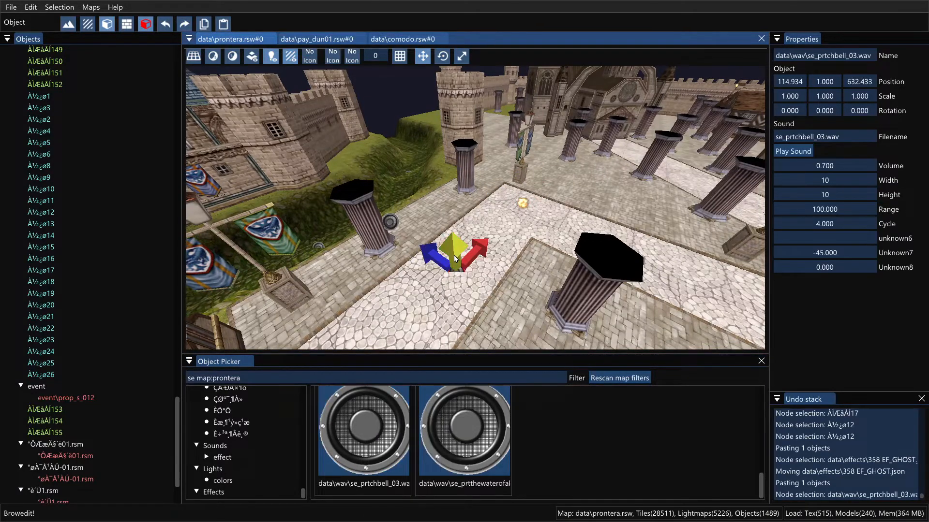
left_click_drag(453, 249, 452, 223)
Step: Review the actions and map tags available for the se_prtchbell_03.wav sound in the object picker
right_click(368, 423)
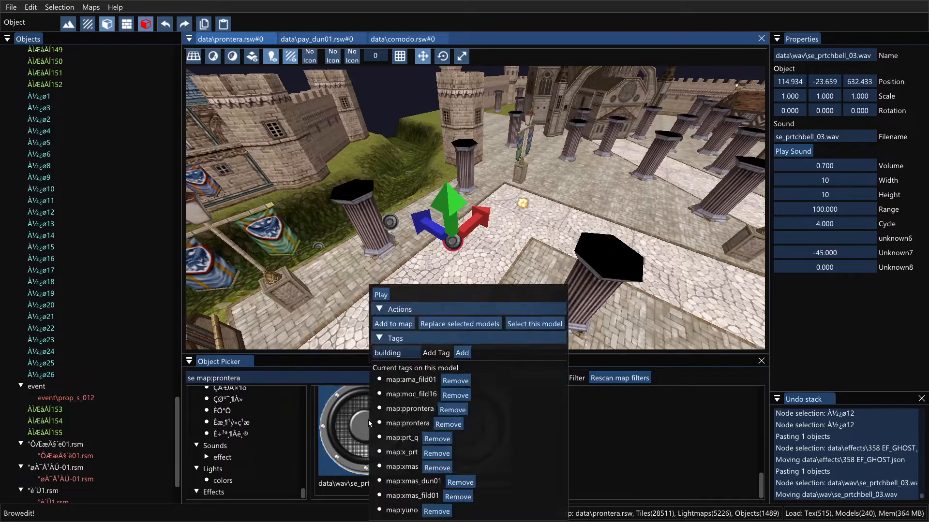
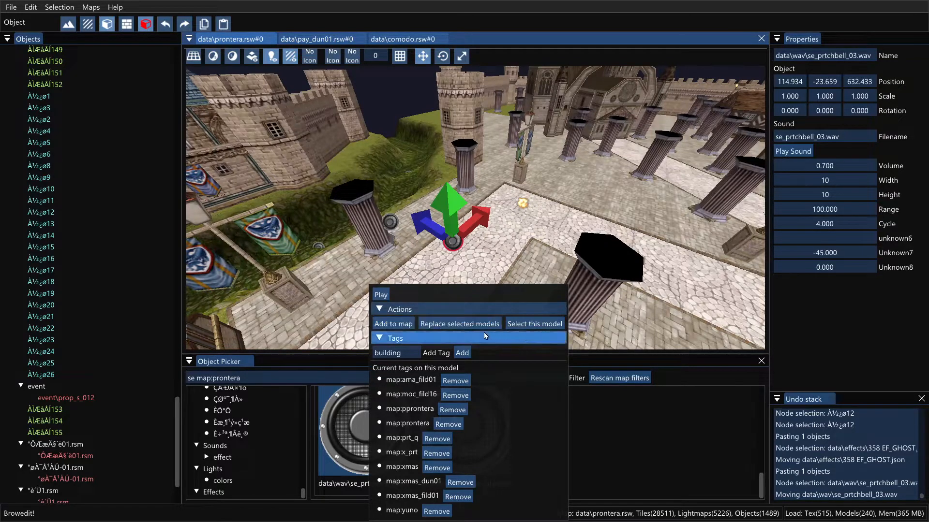
left_click(452, 247)
Step: Select the two flower beds on the far side of the fountain and copy them
middle_click_drag(542, 257, 474, 274, "shift")
middle_click_drag(535, 275, 408, 239)
middle_click_drag(503, 291, 476, 179)
middle_click_drag(476, 178, 453, 322, "shift")
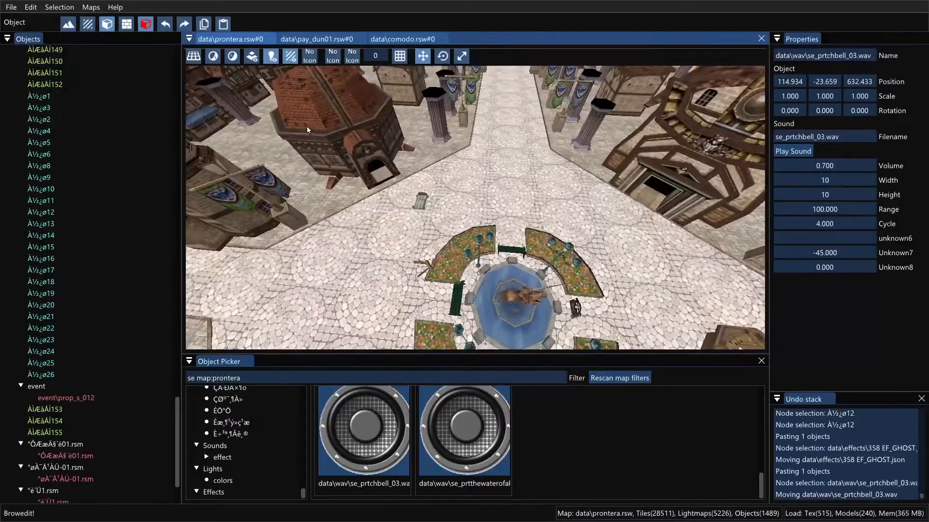
left_click(91, 7)
mouse_move(77, 9)
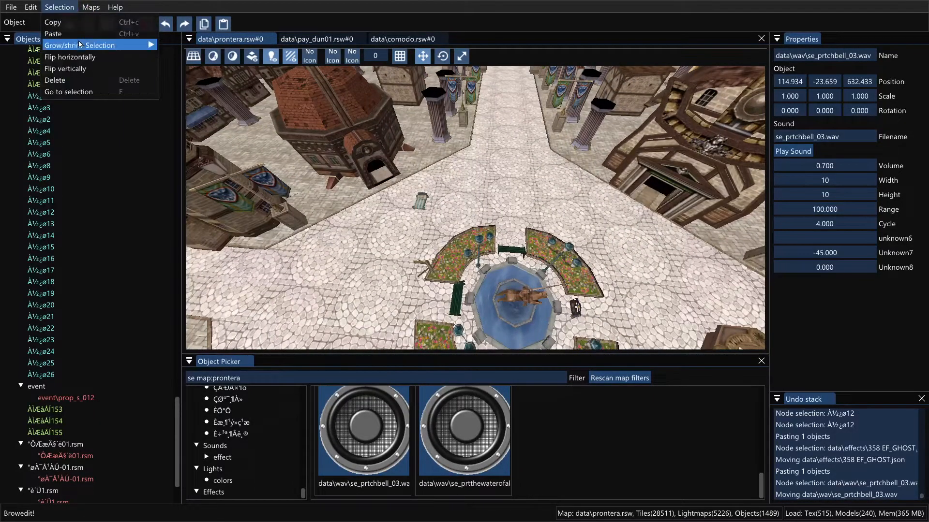
mouse_move(79, 45)
left_click(428, 211)
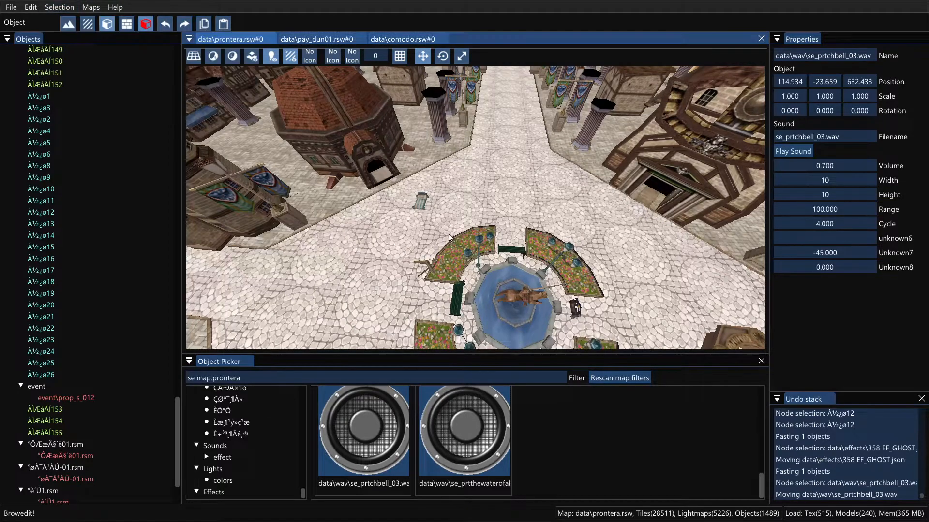
left_click(457, 255)
left_click(566, 274, "shift")
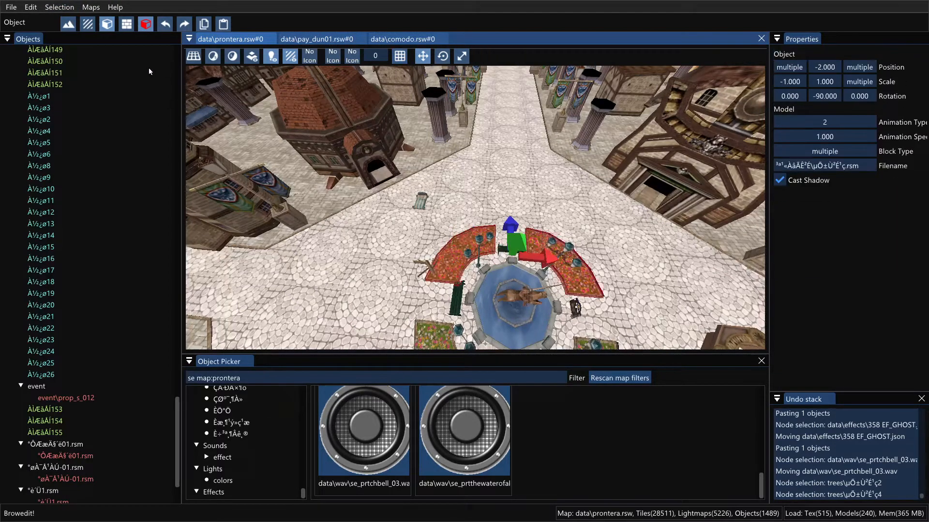
left_click(59, 7)
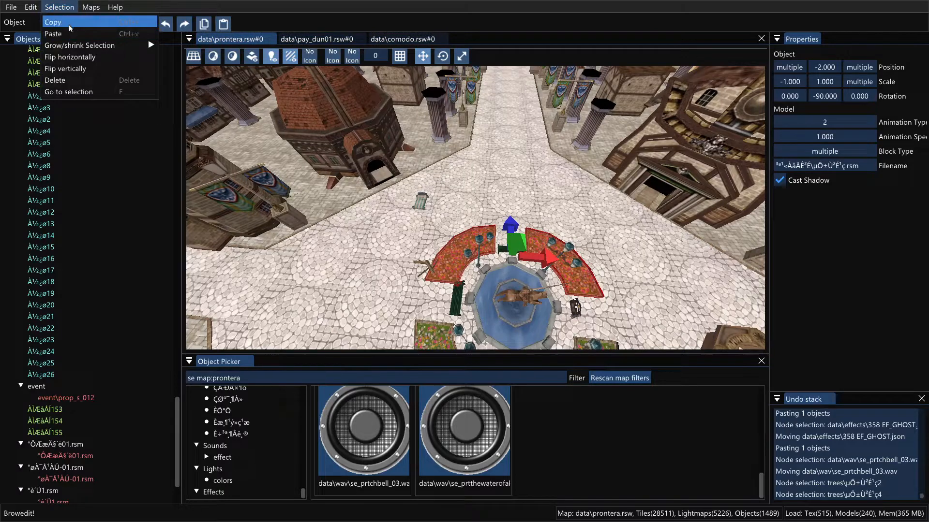
left_click(69, 26)
Step: Invert the selection, and select only the two flower beds behind the fountain again
left_click(59, 6)
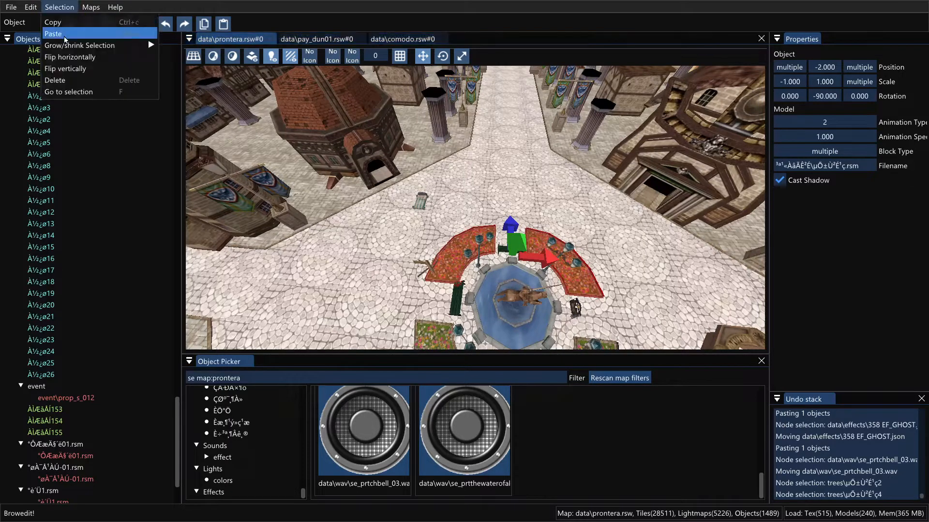
mouse_move(68, 46)
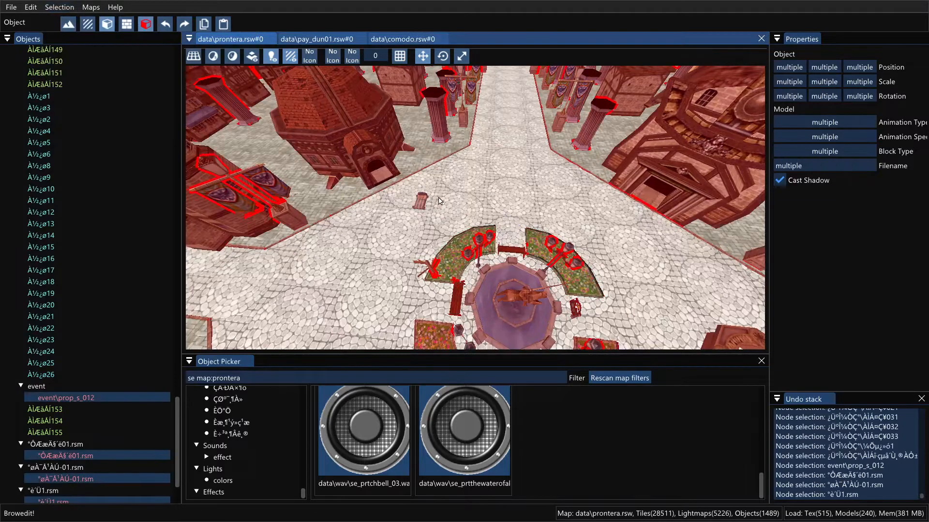
left_click(451, 240)
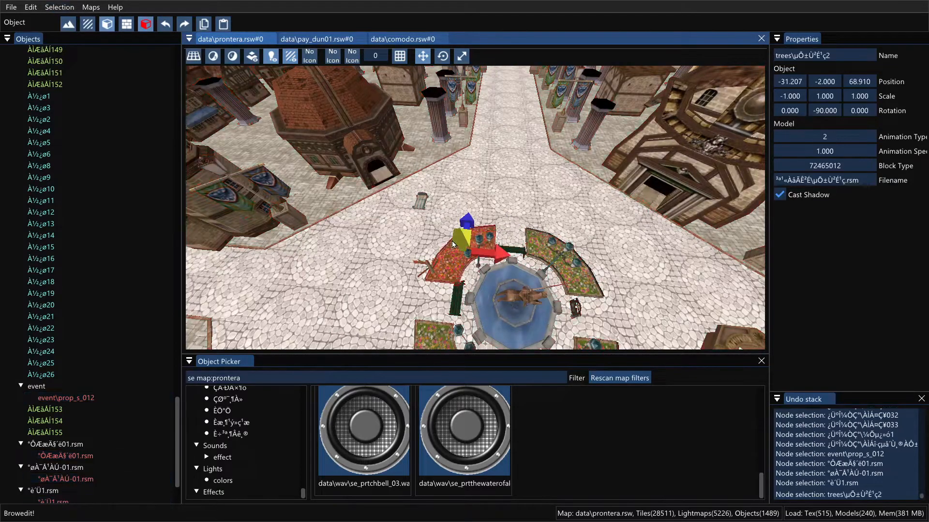
left_click(572, 264, "shift")
Step: Flip the two selected flower beds vertically and horizontally
left_click(59, 7)
mouse_move(79, 47)
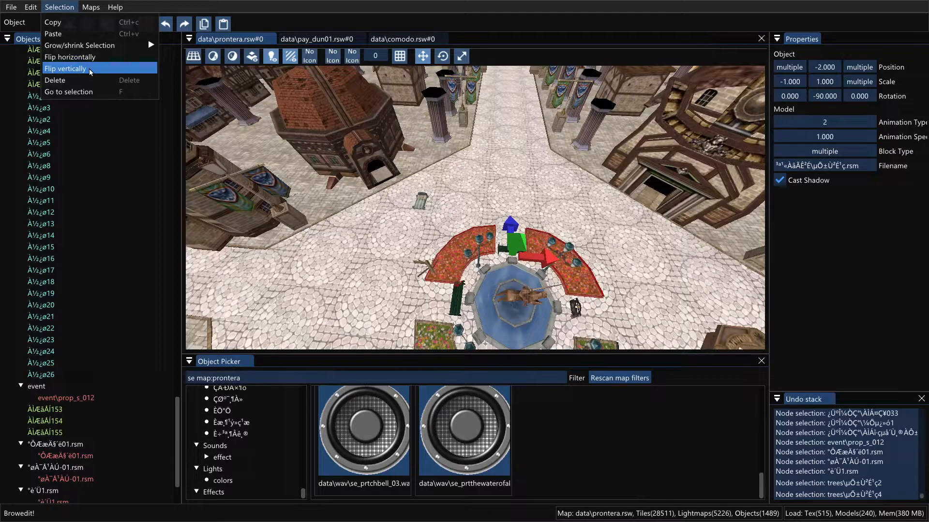
left_click(89, 69)
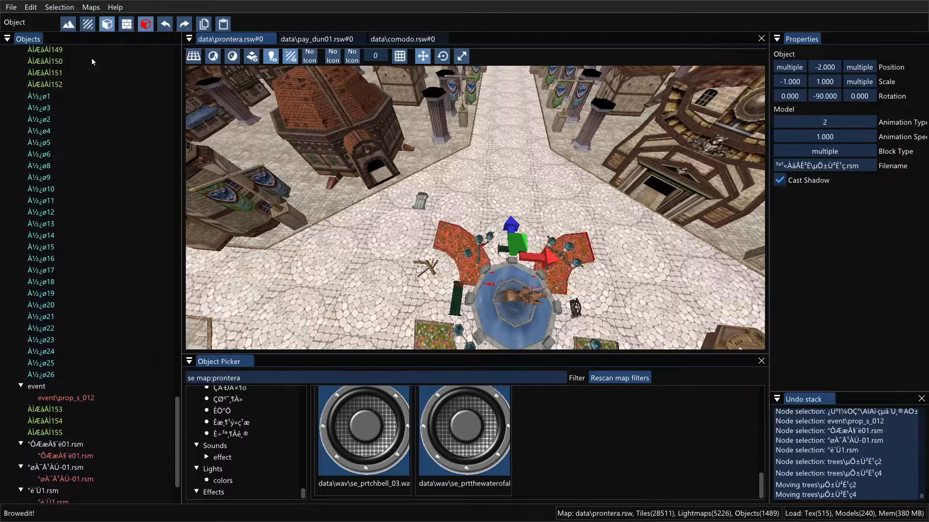
left_click(59, 7)
left_click(67, 57)
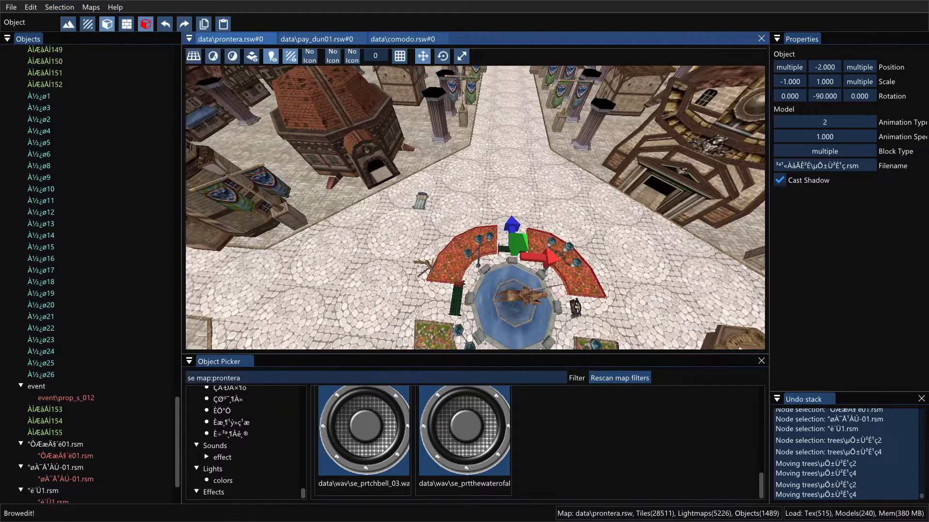
Step: Flip the two selected flower beds vertically two more times
left_click(59, 7)
left_click(81, 68)
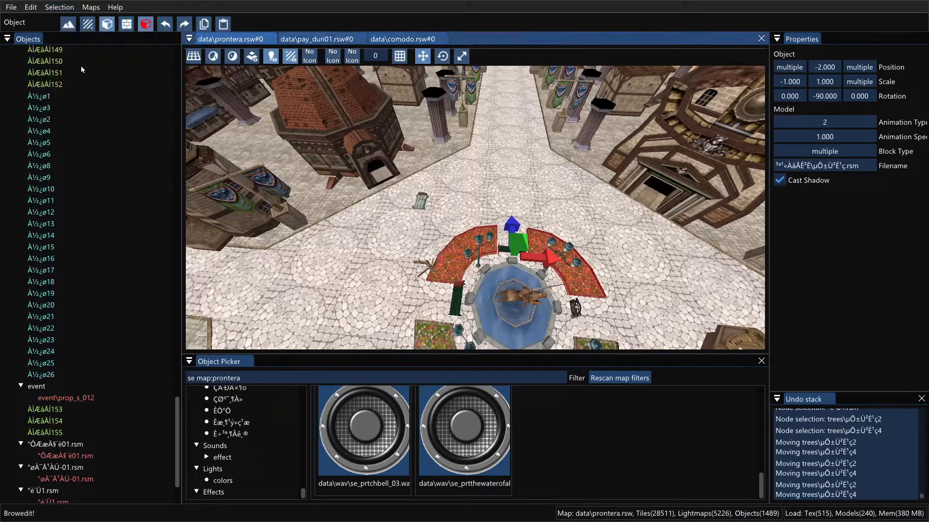
left_click(59, 6)
left_click(82, 70)
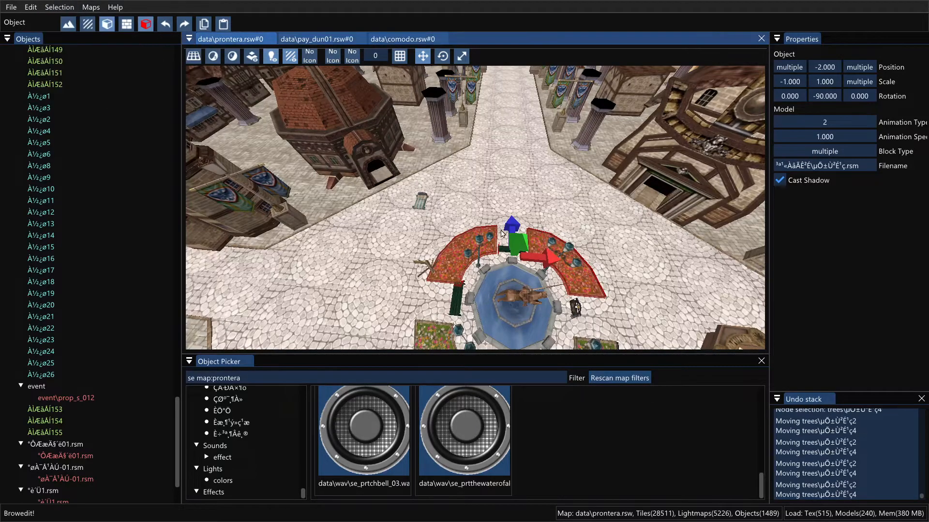
Step: Go to the selected flower beds, and open a second view of data\prontera.rsw and close it again
key("f")
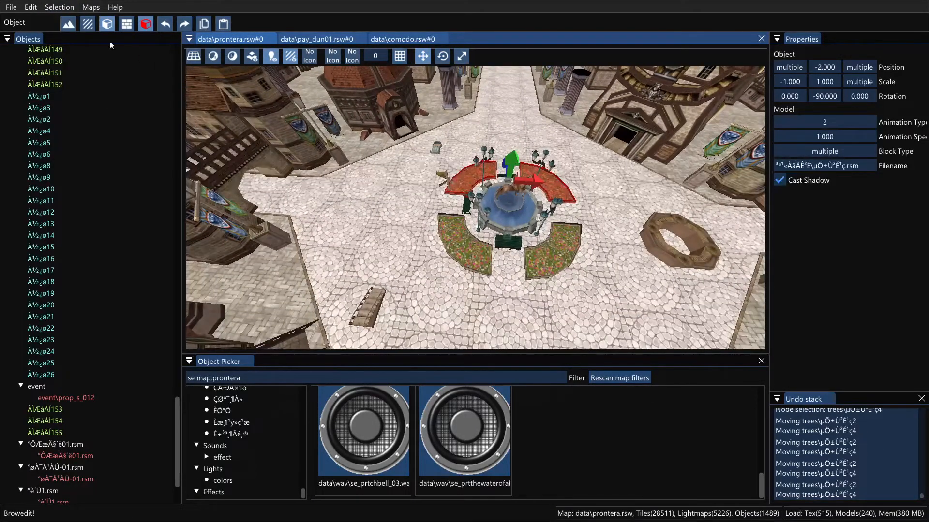
left_click(60, 8)
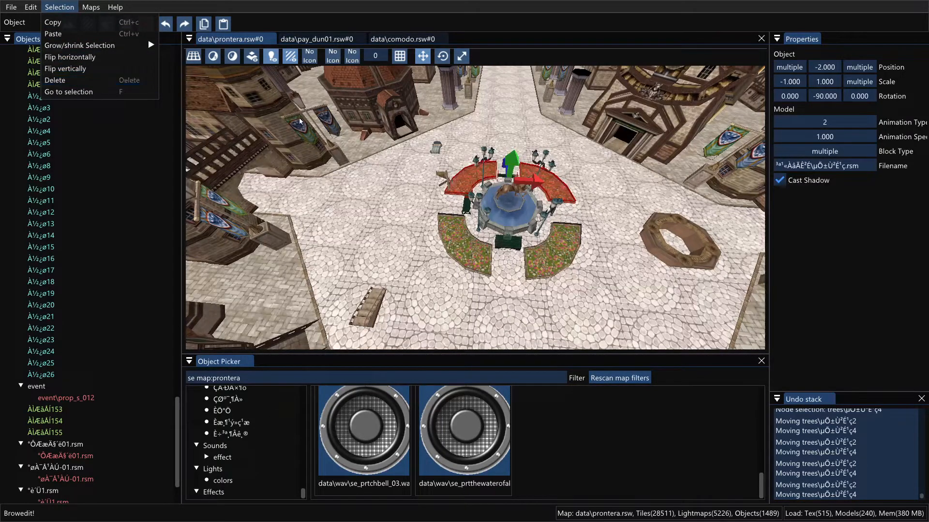
mouse_move(95, 12)
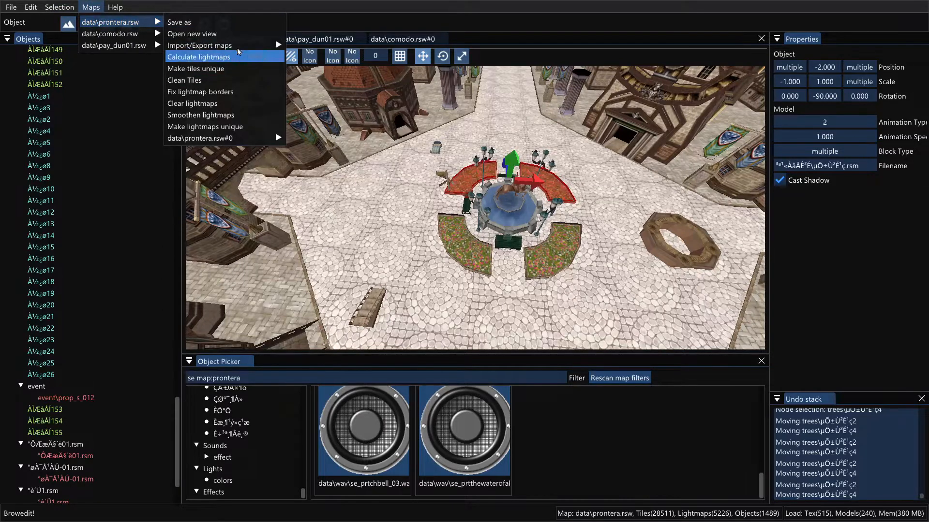
left_click(205, 36)
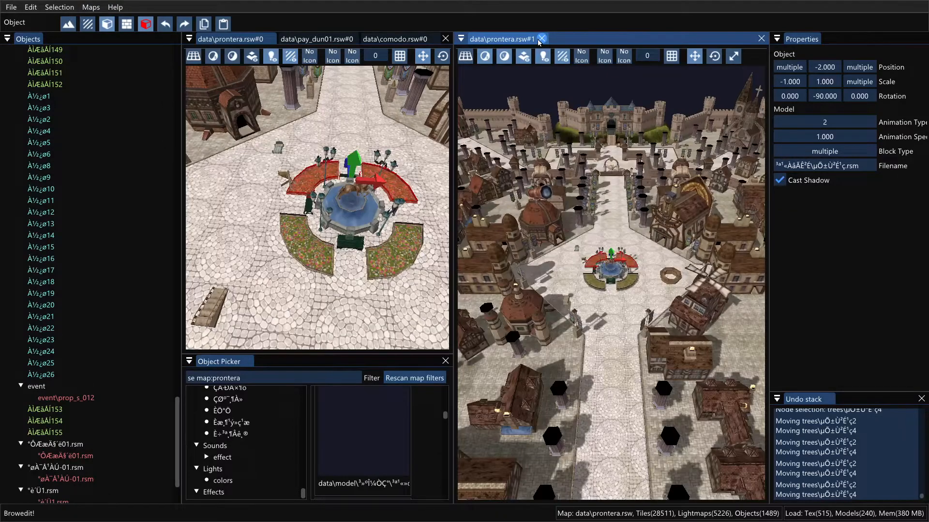
left_click(761, 39)
left_click(61, 8)
mouse_move(78, 41)
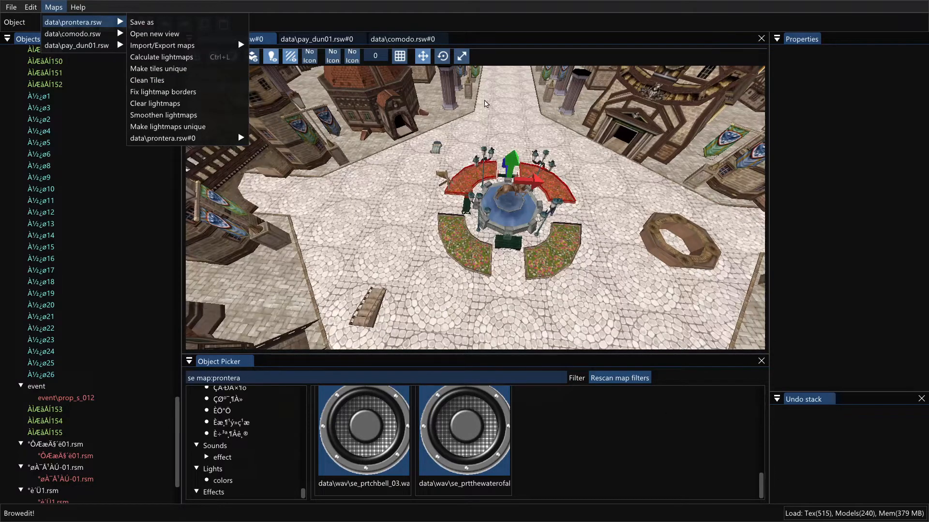
left_click(315, 153)
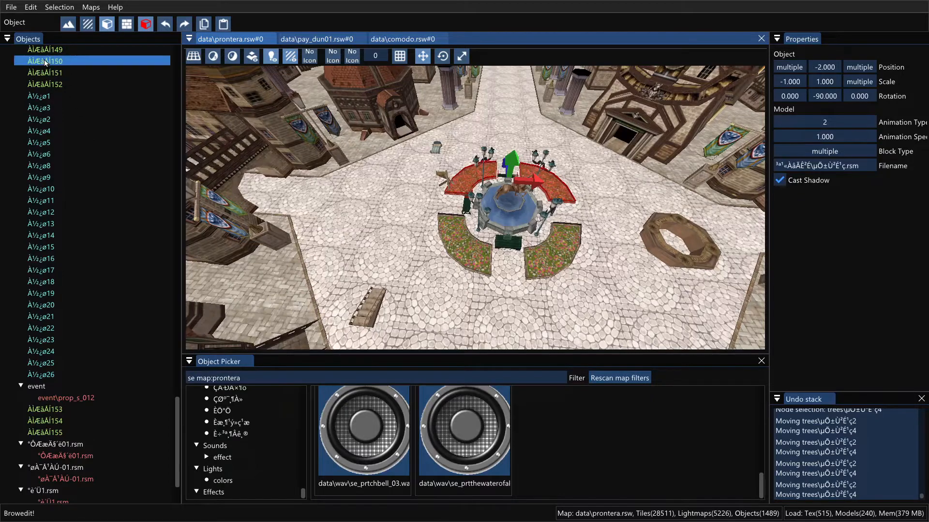
scroll(450, 225, "up", 6)
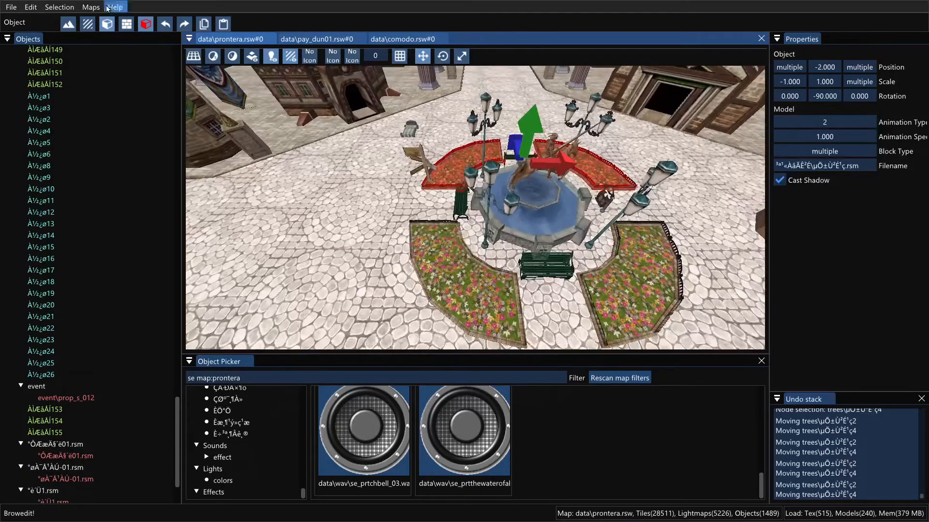
Step: Review the import and export options for data\comodo.rsw, including the settings for walls and borders
left_click(95, 10)
mouse_move(112, 34)
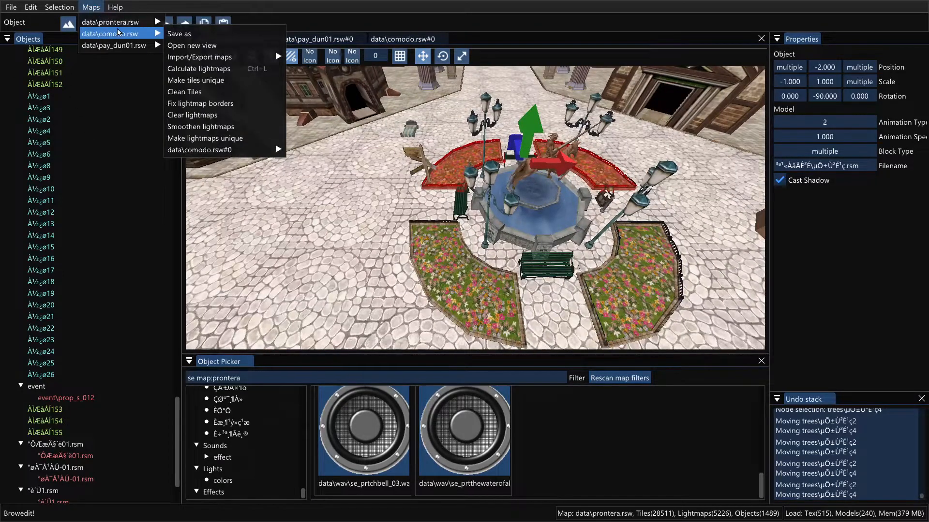
mouse_move(195, 58)
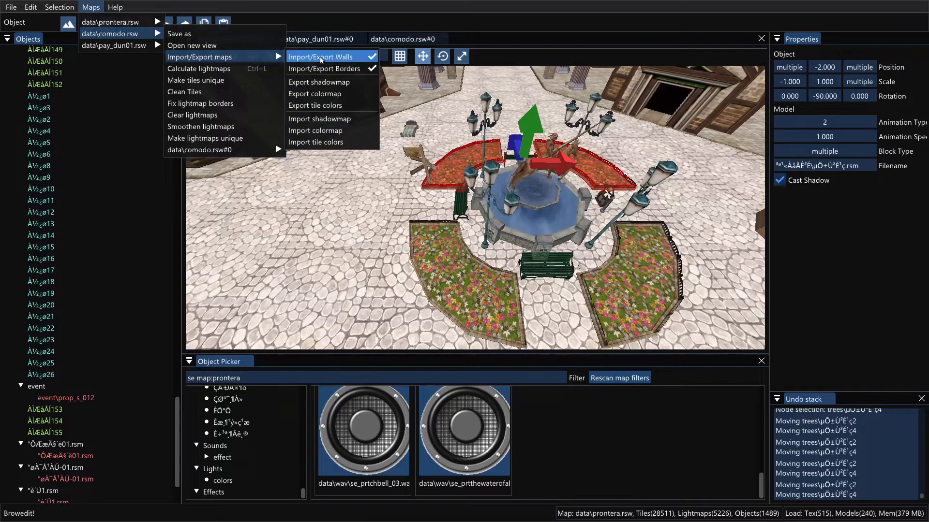
left_click(338, 58)
left_click(338, 68)
left_click(341, 58)
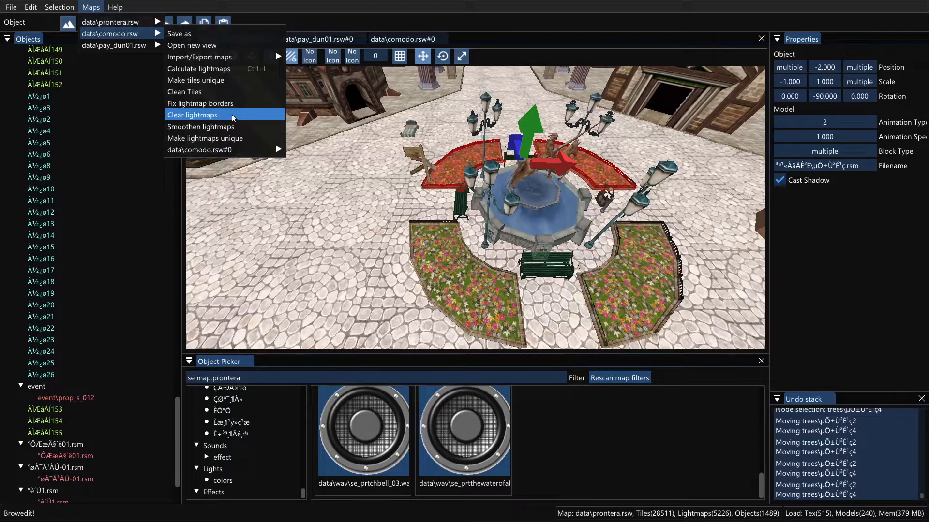
Step: Clear the lightmaps of data\comodo.rsw and turn on the shadow display in the prontera view
left_click(232, 118)
middle_click_drag(446, 145, 442, 187)
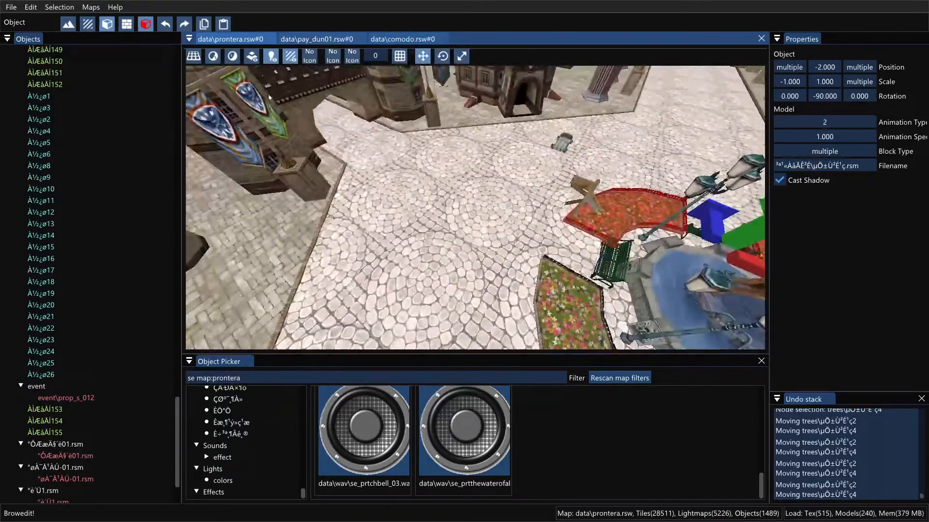
left_click(212, 56)
middle_click_drag(323, 131, 399, 150, "shift")
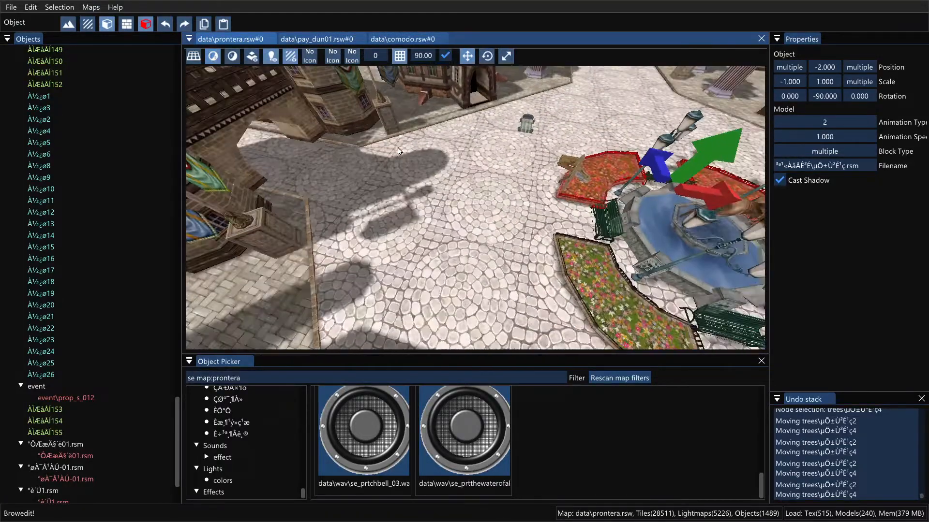
middle_click_drag(360, 180, 207, 77)
Step: Clear the lightmaps of data\prontera.rsw
left_click(90, 8)
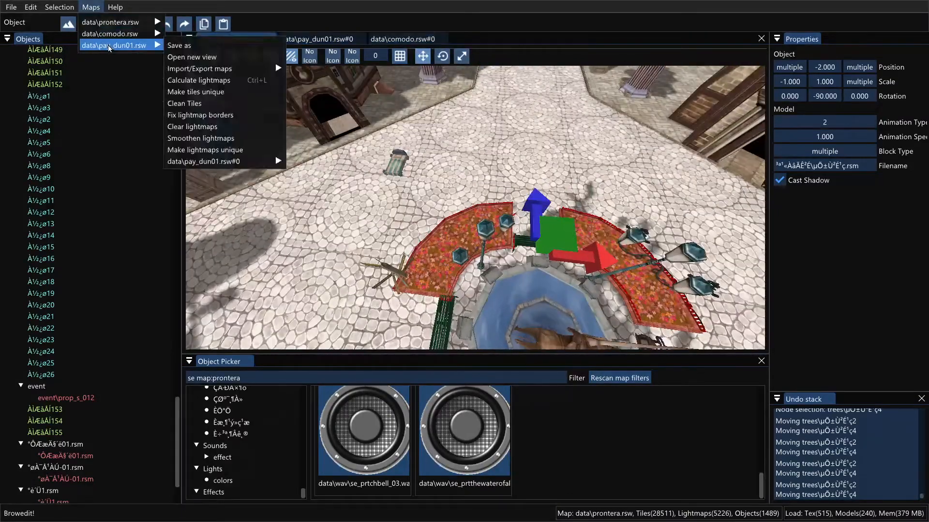
mouse_move(111, 22)
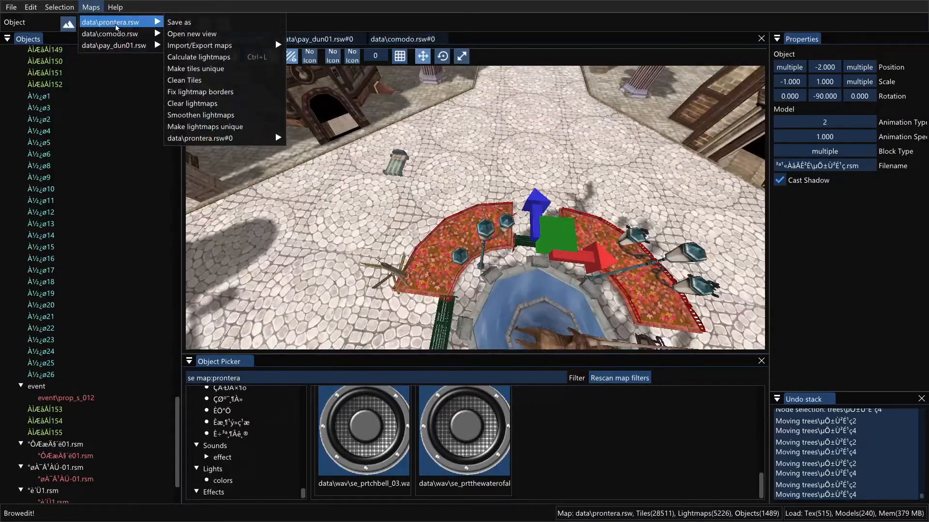
left_click(233, 104)
middle_click_drag(425, 220, 447, 280, "shift")
Step: Review the high-resolution screenshot options of the data\prontera.rsw view with a size of 8000 by 8000, without saving an image
left_click(89, 9)
mouse_move(114, 22)
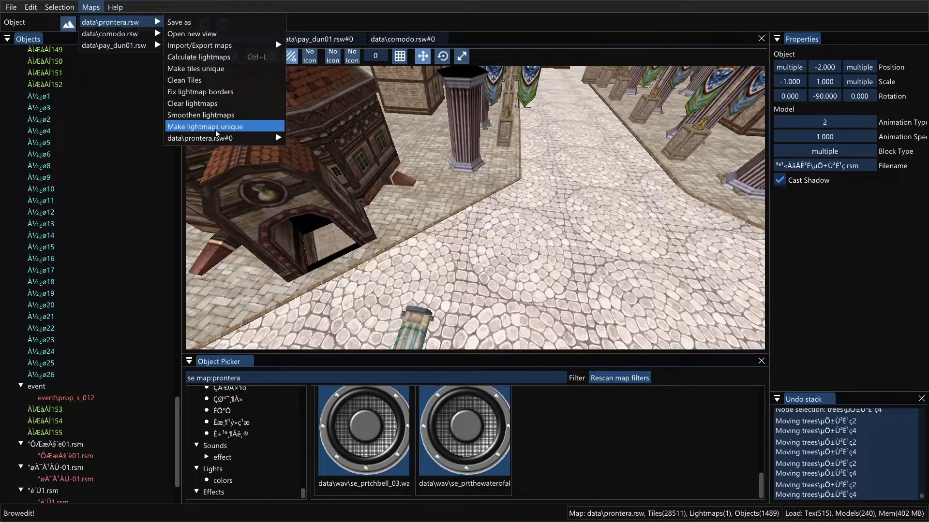
mouse_move(218, 139)
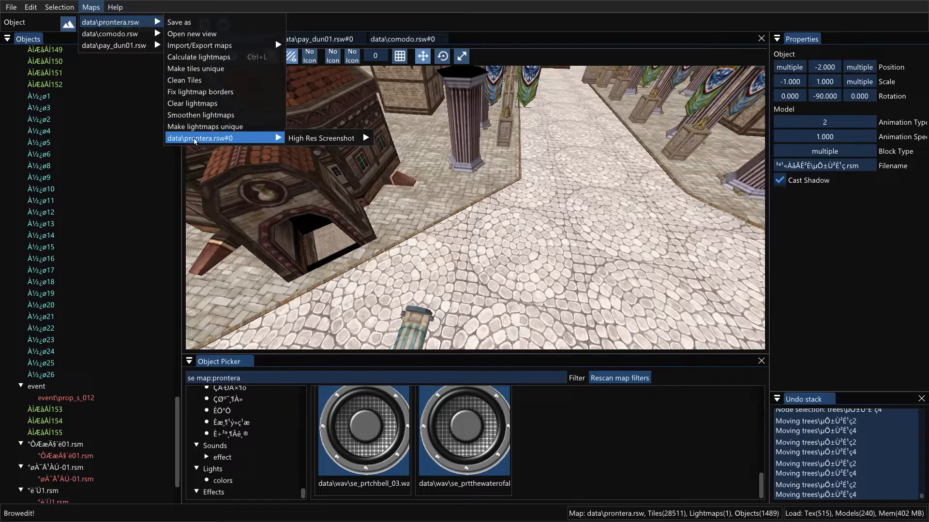
mouse_move(334, 139)
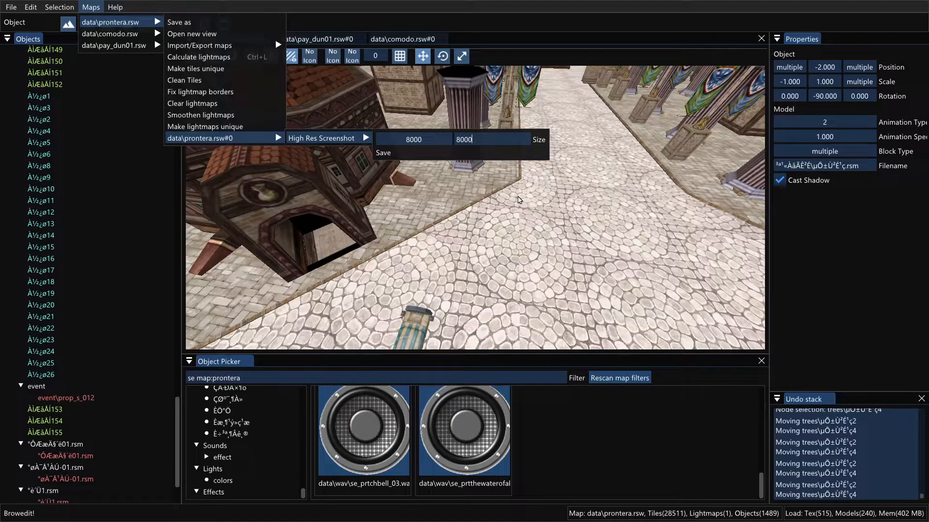
left_click(559, 228)
right_click_drag(486, 211, 435, 198)
mouse_move(436, 198)
right_mouse_down("shift")
mouse_move(428, 210)
mouse_move(411, 190)
mouse_move(419, 196)
right_mouse_up("shift")
scroll(428, 210, "down", 5)
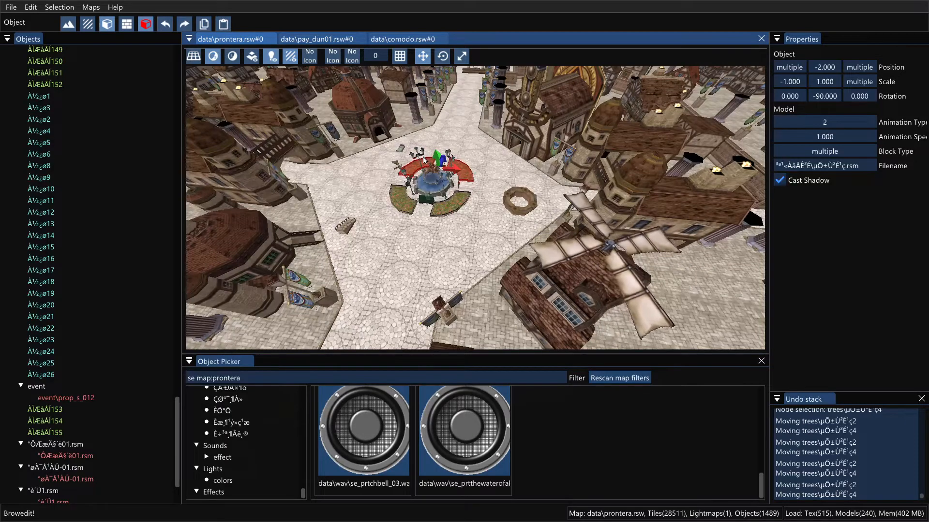
key("shift")
right_click_drag(424, 160, 443, 154, "shift")
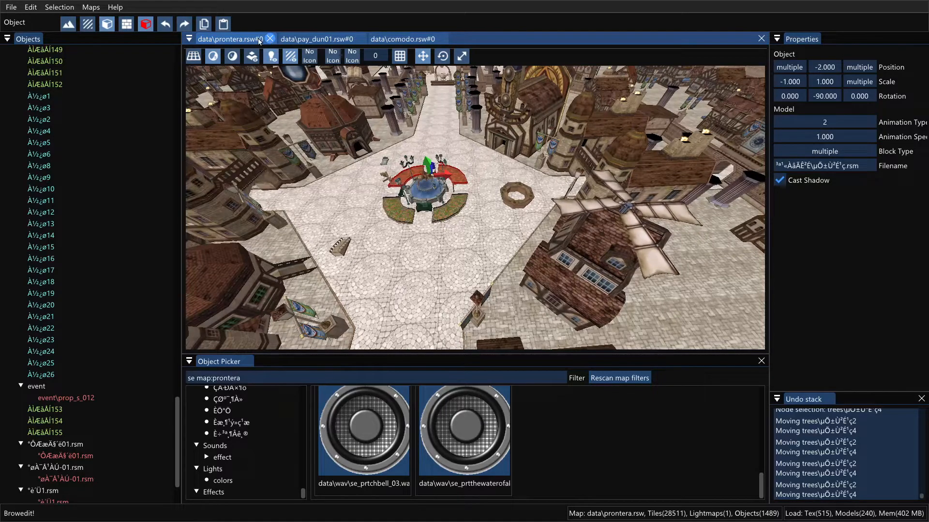
Step: Filter the list of maps by "guild" and open data\guild_vs1.rsw
left_click(9, 6)
left_click(19, 31)
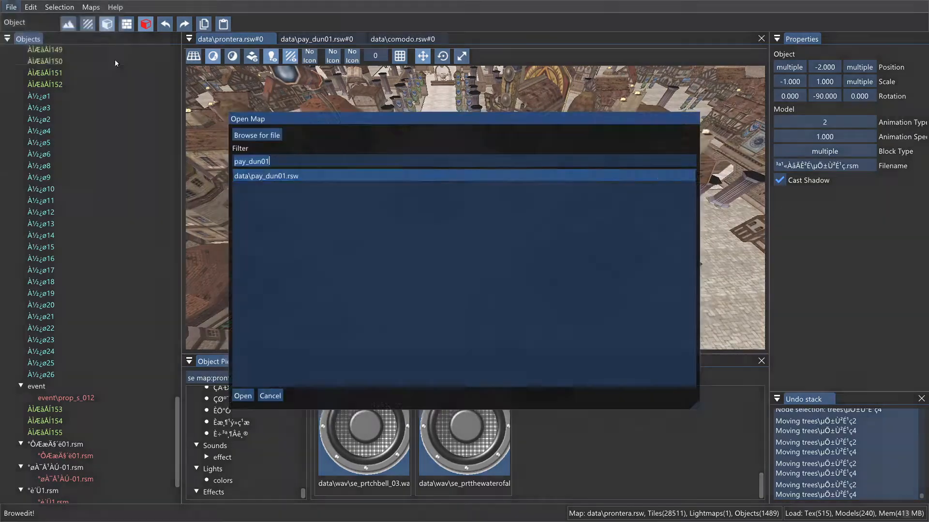
key("BackSpace")
key("BackSpace")
key("BackSpace")
key("BackSpace")
key("BackSpace")
key("BackSpace")
key("BackSpace")
key("BackSpace")
key("BackSpace")
type("guild-")
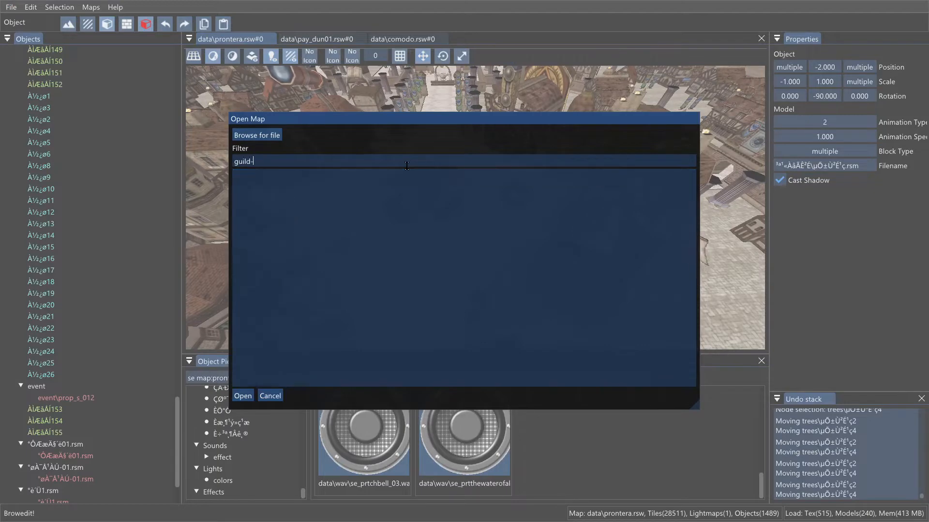
key("BackSpace")
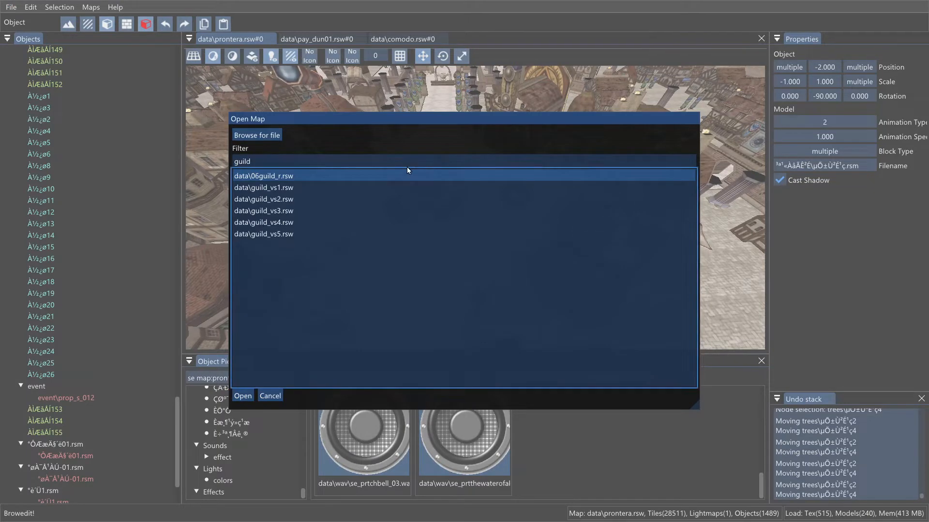
left_click(277, 189)
double_click(277, 190)
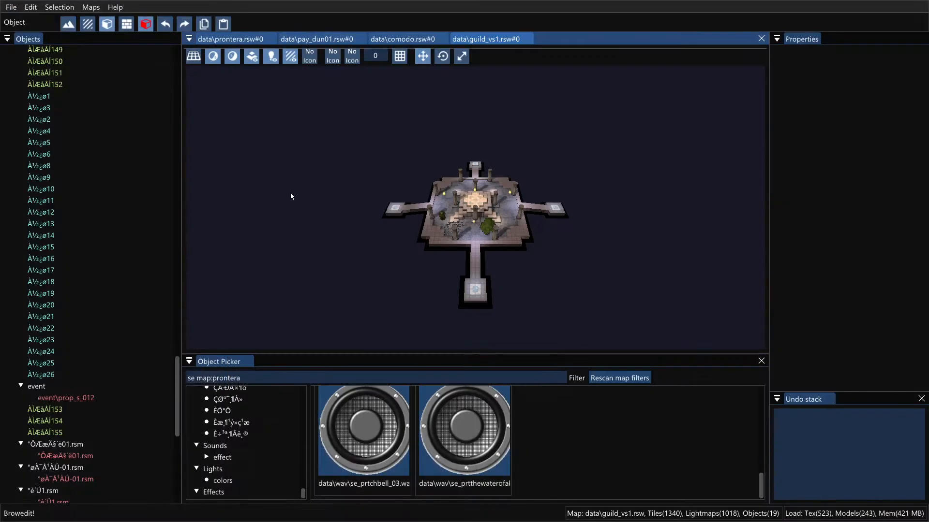
Step: Inspect the central platform of guild_vs1, and open its lightmap calculation settings and cancel them
scroll(447, 199, "up", 15)
middle_click_drag(480, 205, 393, 217, "shift")
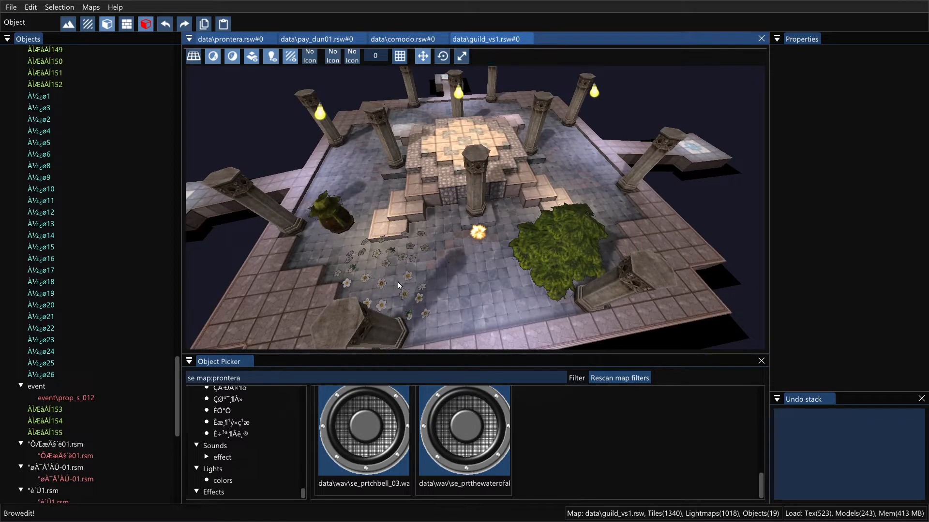
middle_click_drag(398, 282, 550, 237, "shift")
scroll(531, 216, "down", 4)
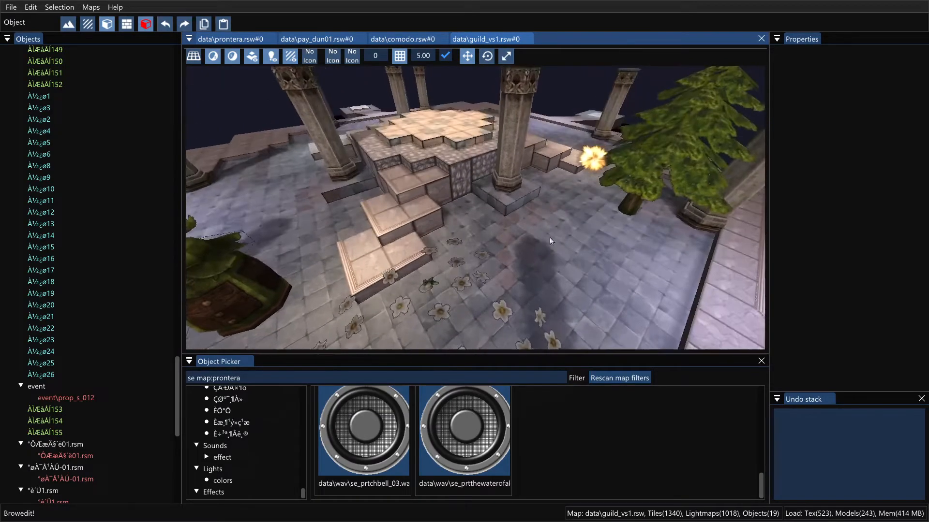
middle_click_drag(629, 207, 529, 242, "shift")
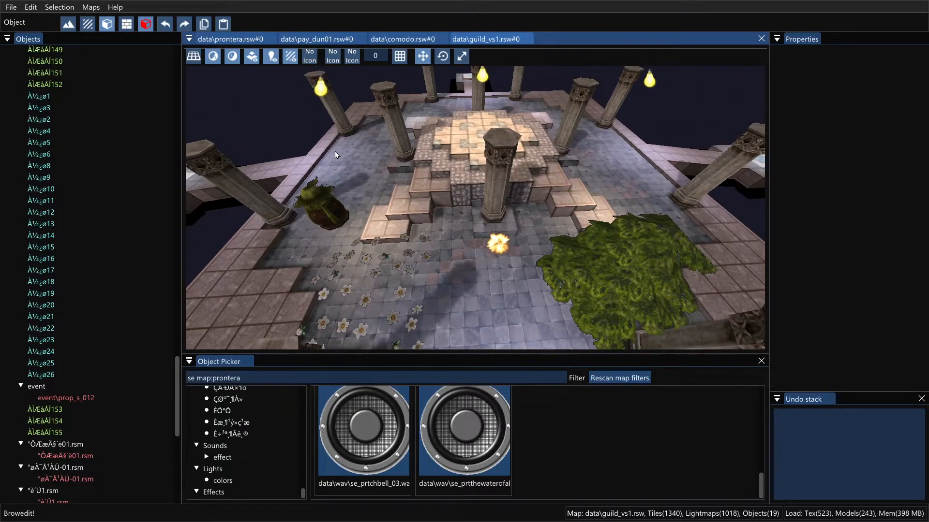
left_click(84, 7)
mouse_move(105, 57)
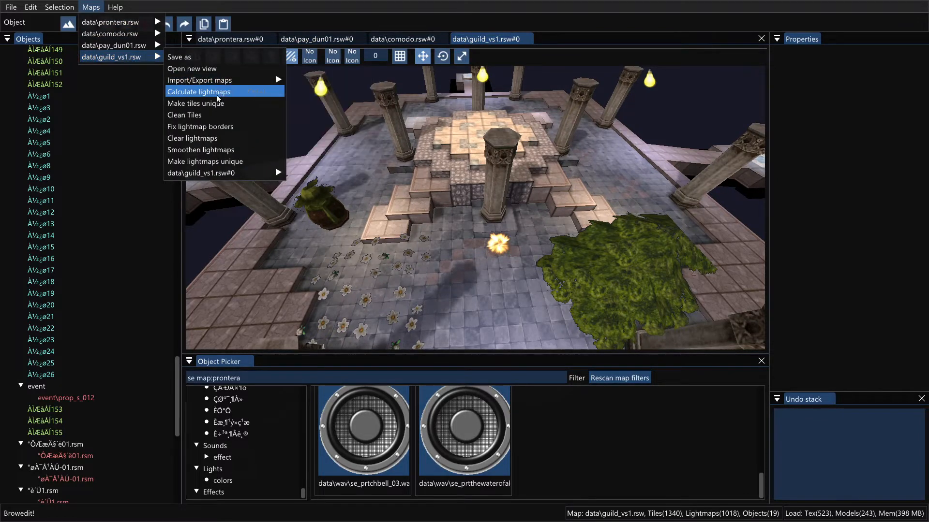
left_click(481, 211)
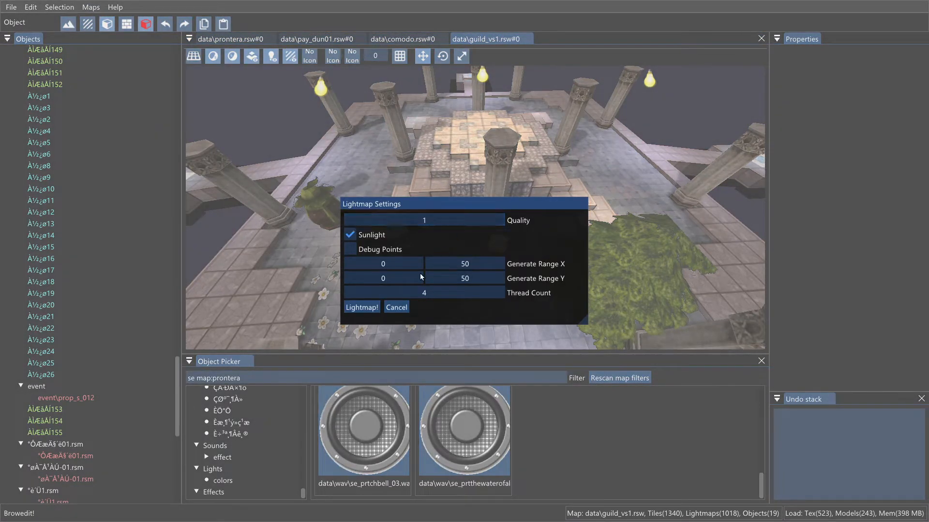
left_click(397, 308)
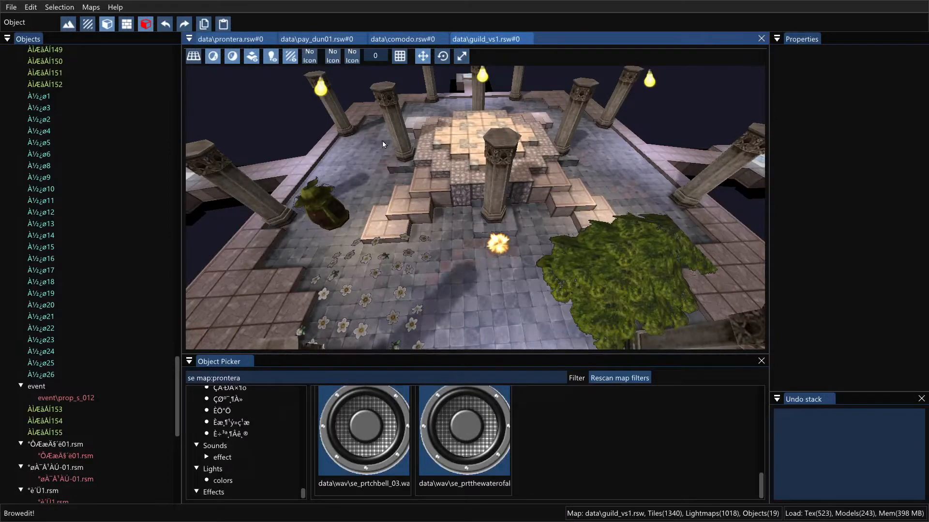
Step: Show the range circles of all lights on the guild_vs1 map
right_click_drag(419, 140, 434, 166, "shift")
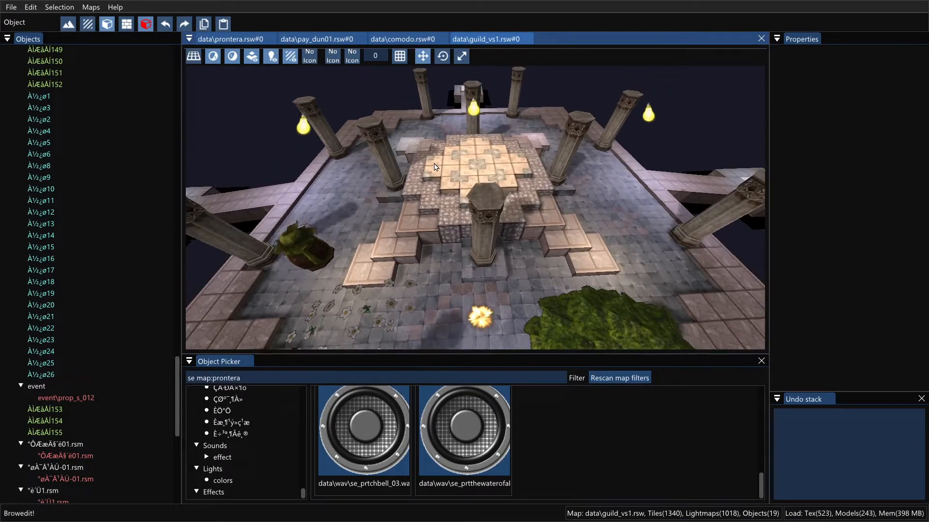
left_click(332, 58)
scroll(462, 181, "down", 5)
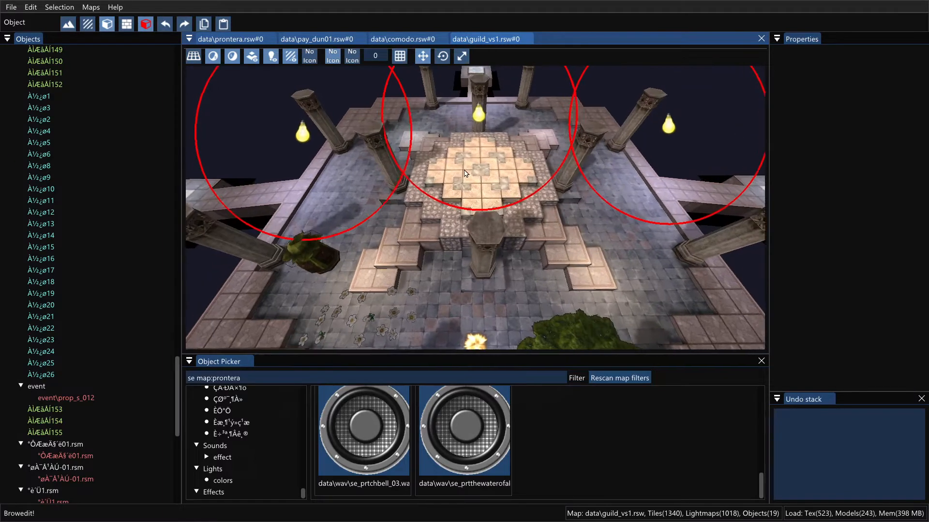
scroll(460, 181, "down", 6)
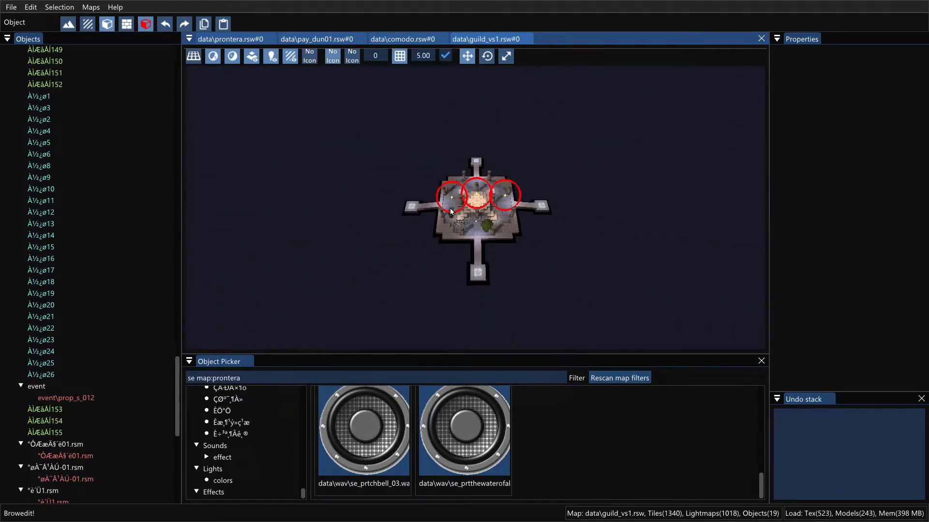
right_click_drag(451, 172, 599, 144)
scroll(450, 170, "up", 6)
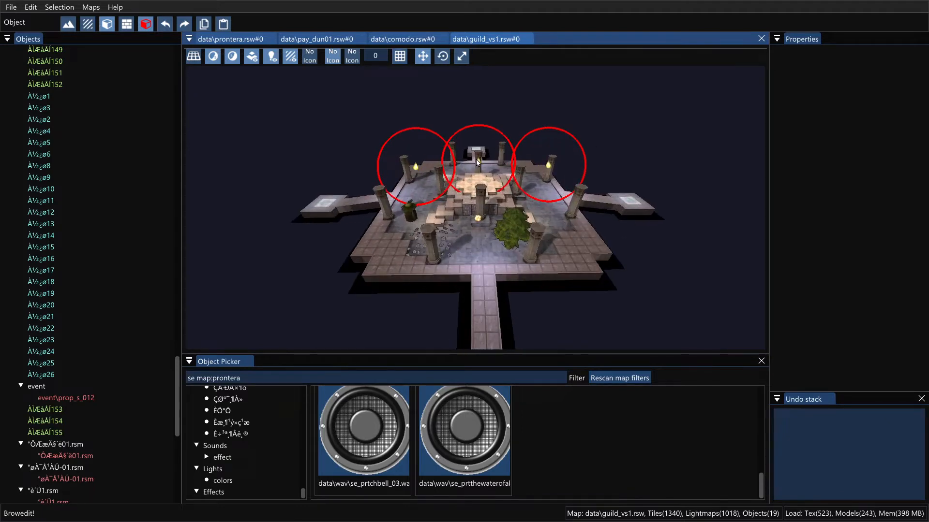
Step: Select the light beside the right-hand pillar of the platform and set its range to 72
left_click(548, 166)
right_click_drag(585, 201, 525, 173)
left_click(525, 173)
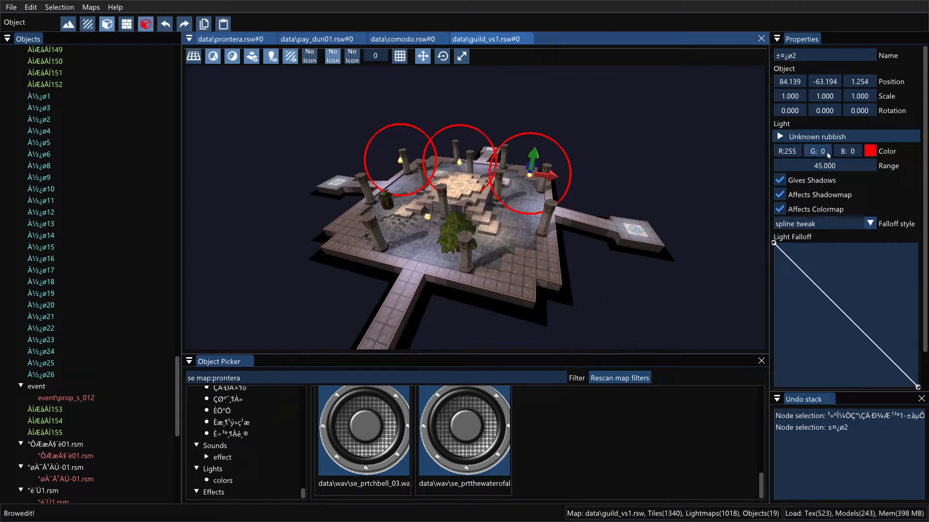
left_click_drag(828, 165, 840, 167)
Step: Hide the range circles of unselected lights and add the middle light to the selection
right_click_drag(639, 145, 420, 111)
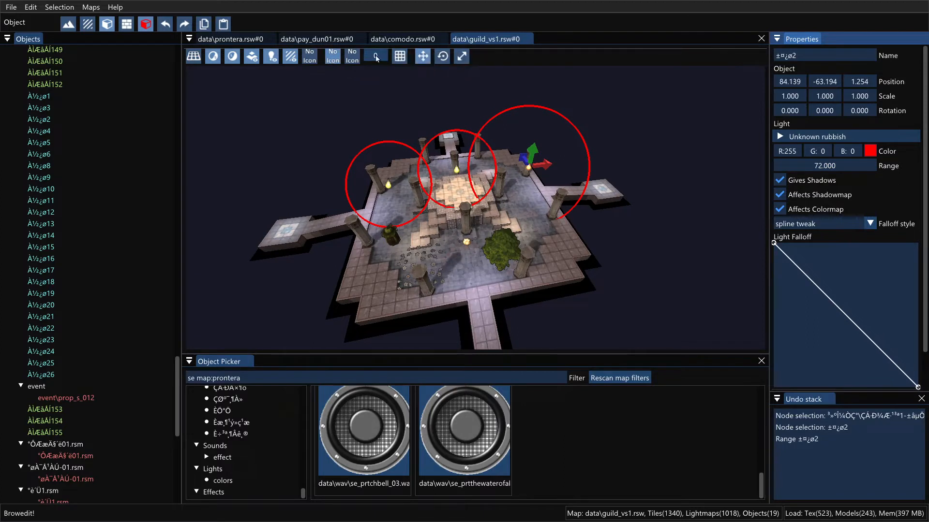
left_click(335, 58)
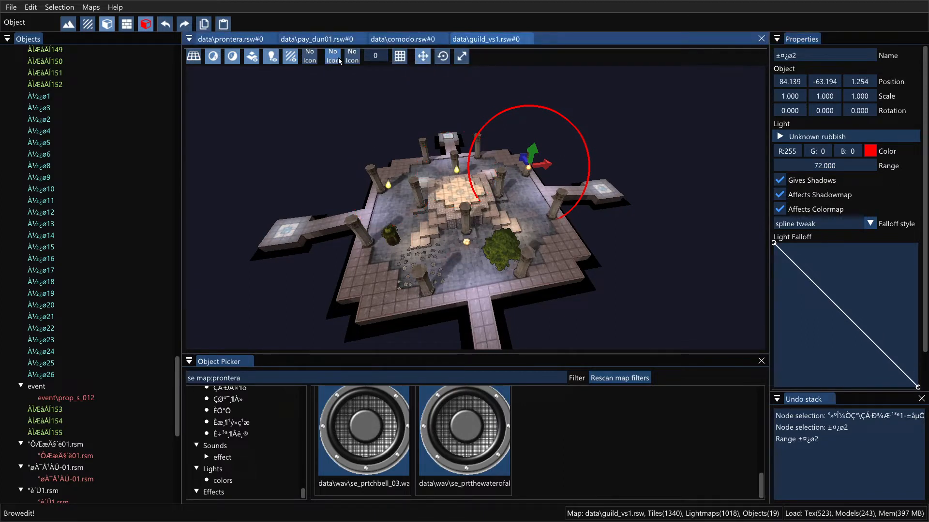
right_click_drag(473, 169, 483, 189)
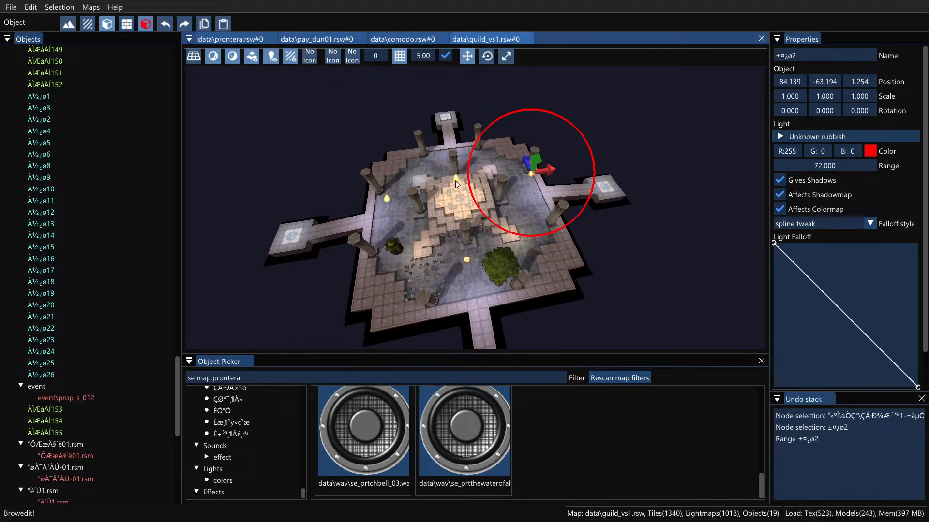
left_click(455, 181, "shift")
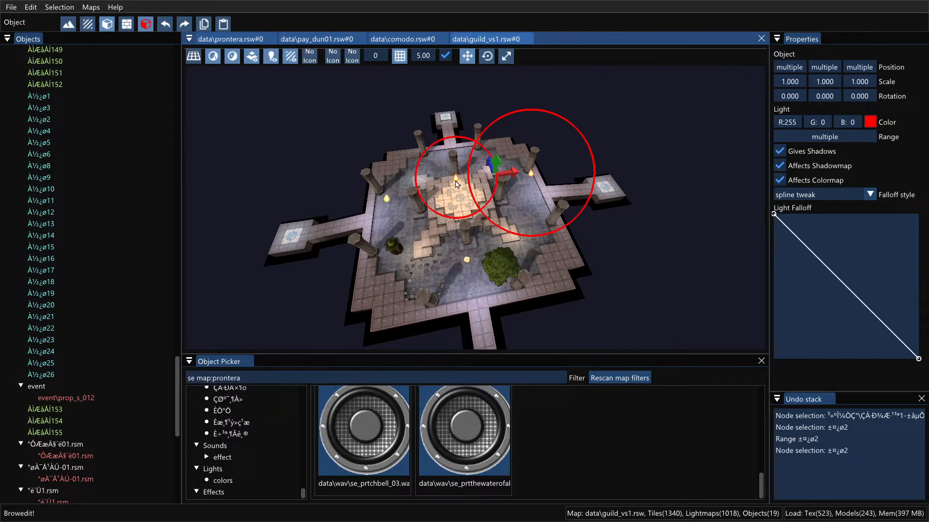
Step: Display selected light ranges as filled spheres and select only the light beside the left-hand pillar
left_click(346, 61)
right_click_drag(447, 112, 556, 217)
scroll(496, 216, "up", 6)
mouse_move(496, 216)
right_mouse_down()
mouse_move(521, 192)
mouse_move(505, 232)
right_mouse_up()
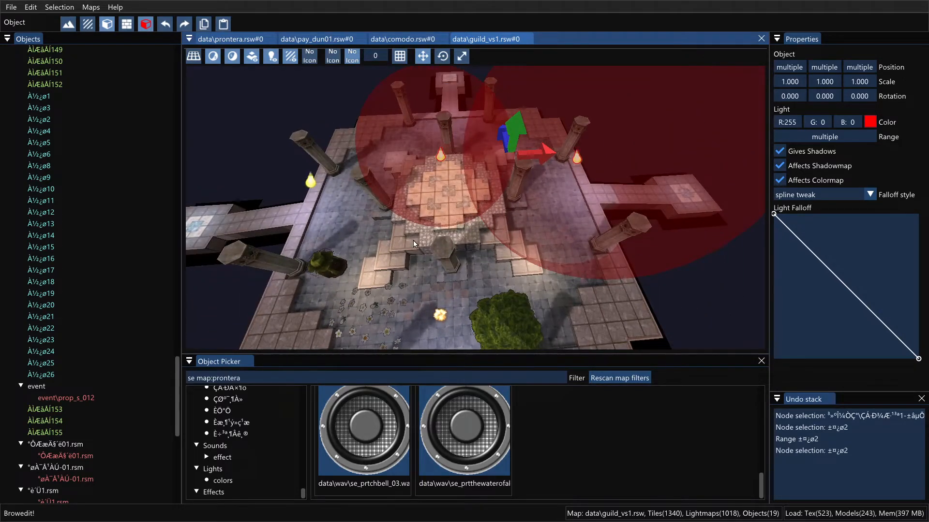
right_click_drag(413, 240, 413, 207)
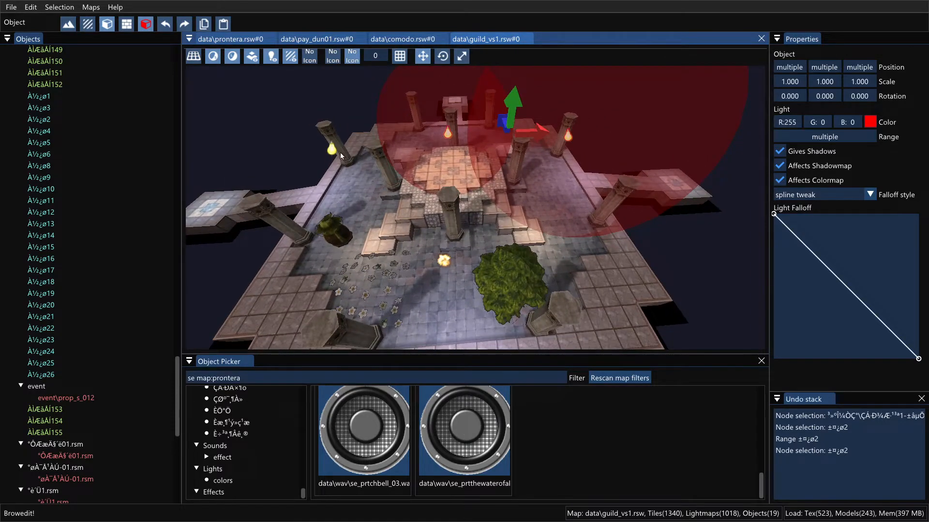
right_click_drag(416, 158, 401, 182, "shift")
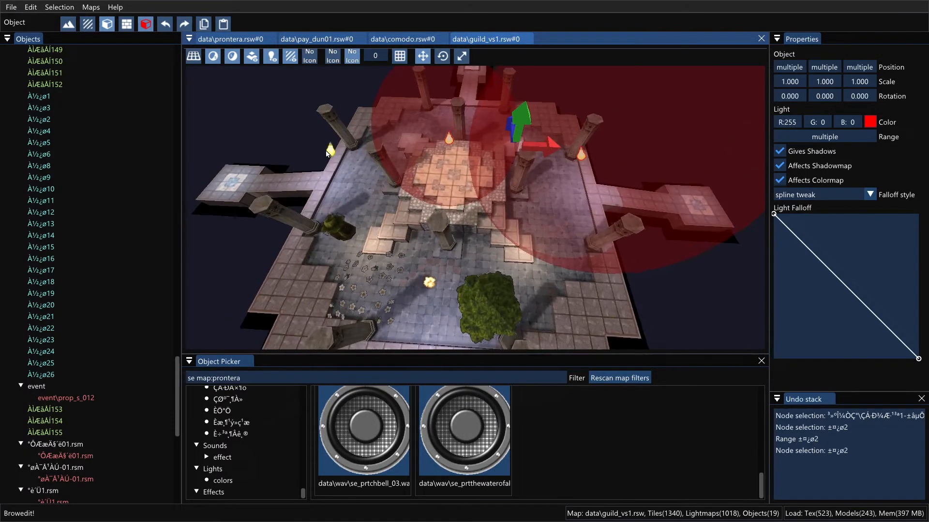
left_click(327, 152)
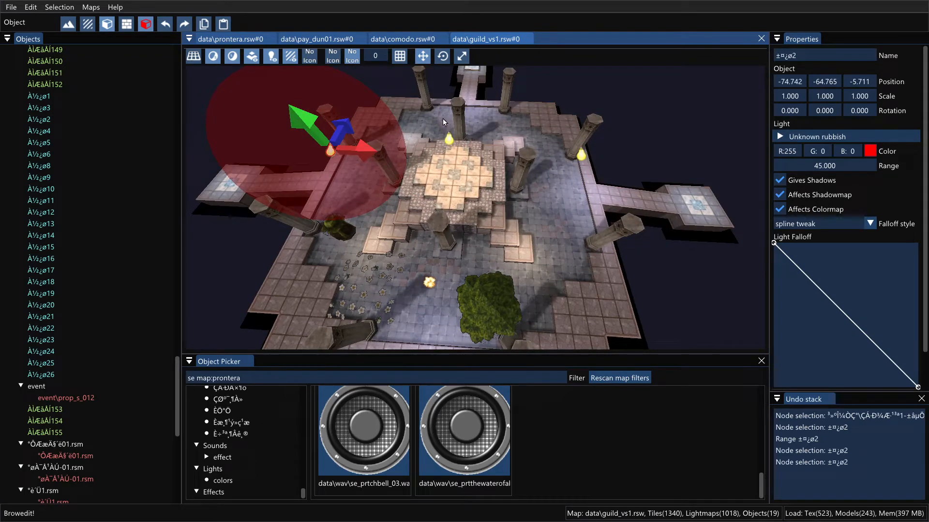
right_click_drag(476, 182, 485, 177, "shift")
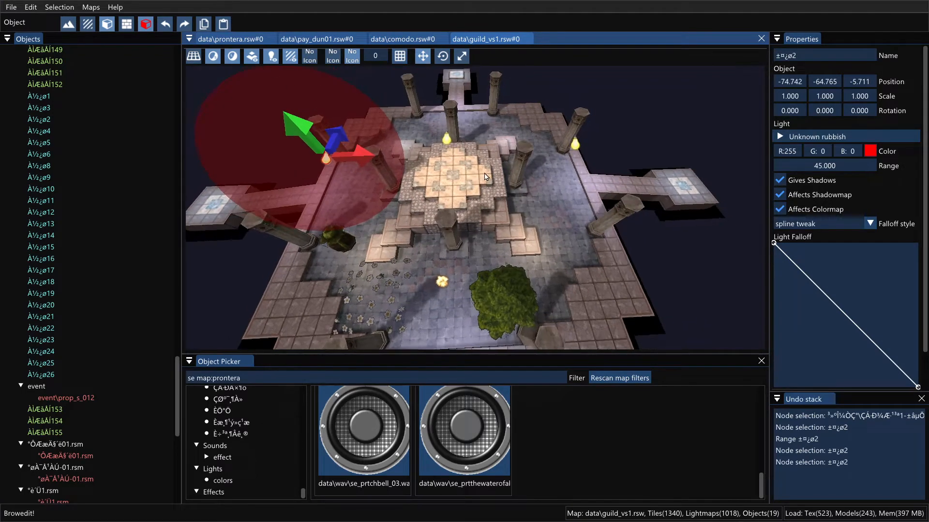
Step: Calculate the lightmaps of data\guild_vs1.rsw at quality 1 with sunlight turned off
key("ctrl+l")
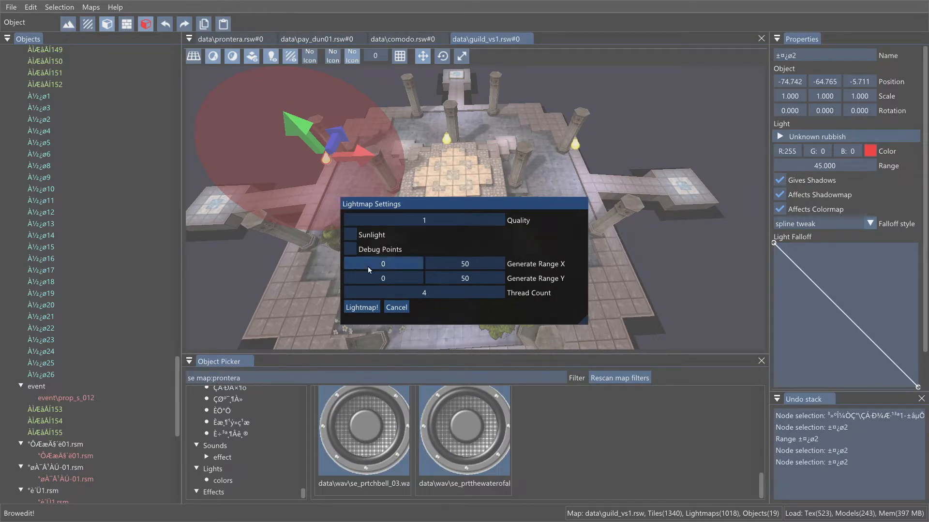
left_click(363, 308)
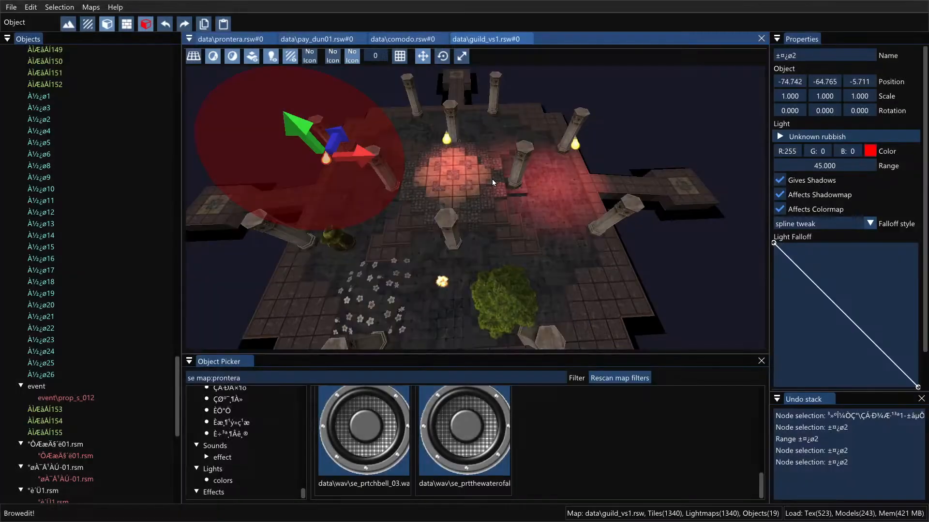
right_click_drag(492, 179, 375, 109)
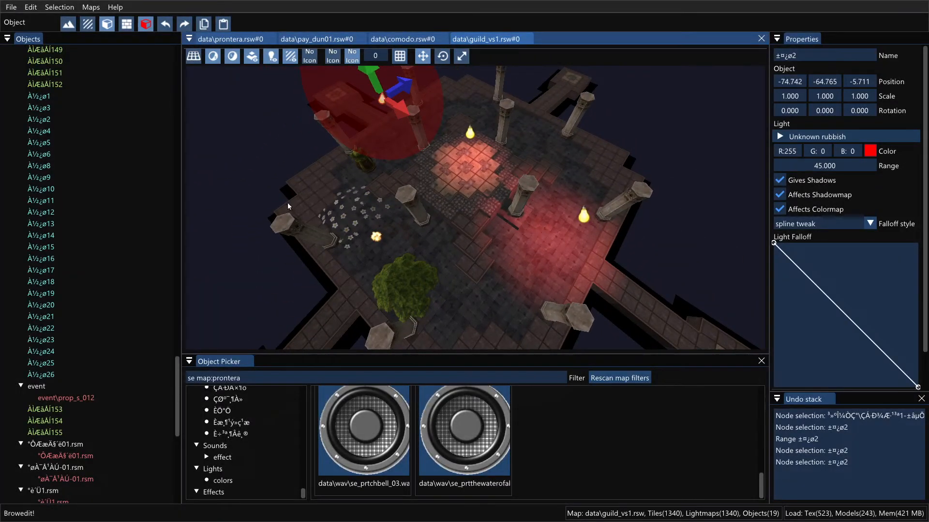
right_click_drag(482, 205, 496, 150)
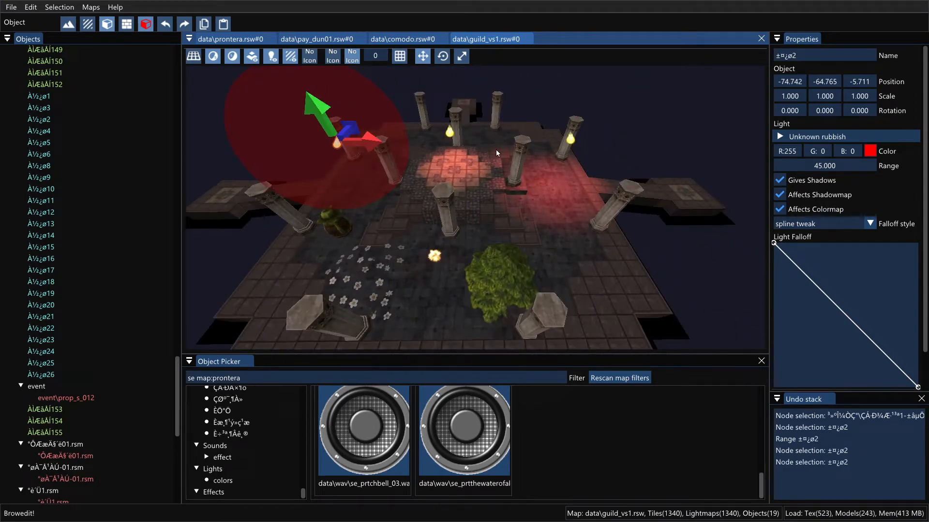
Step: Collapse the data\prontera.rsw tree and select the data\guild_vs1.rsw map node to show its map-wide properties
scroll(133, 231, "up", 10)
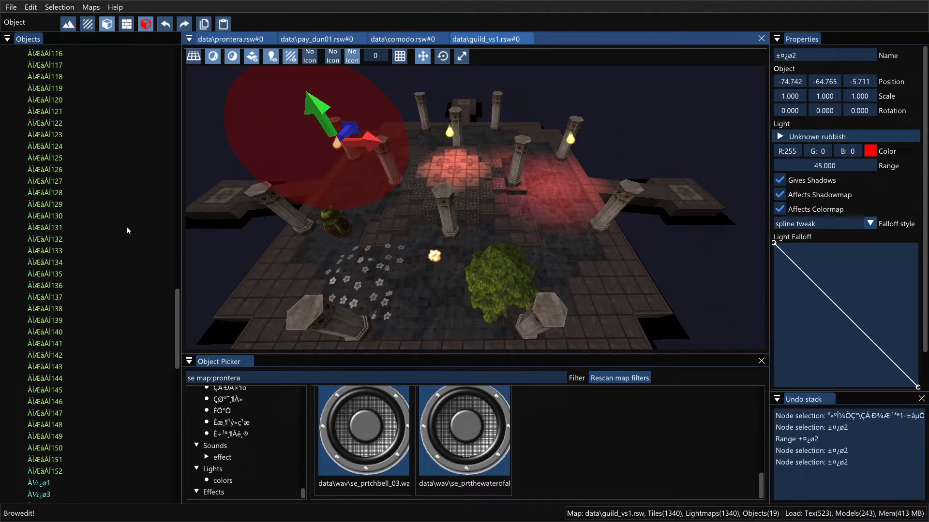
left_click_drag(178, 293, 180, 92)
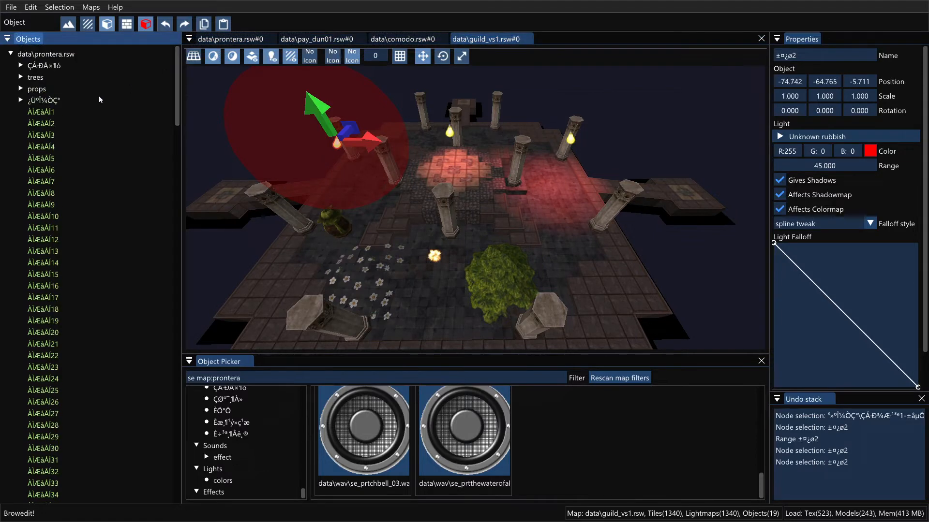
left_click(48, 54)
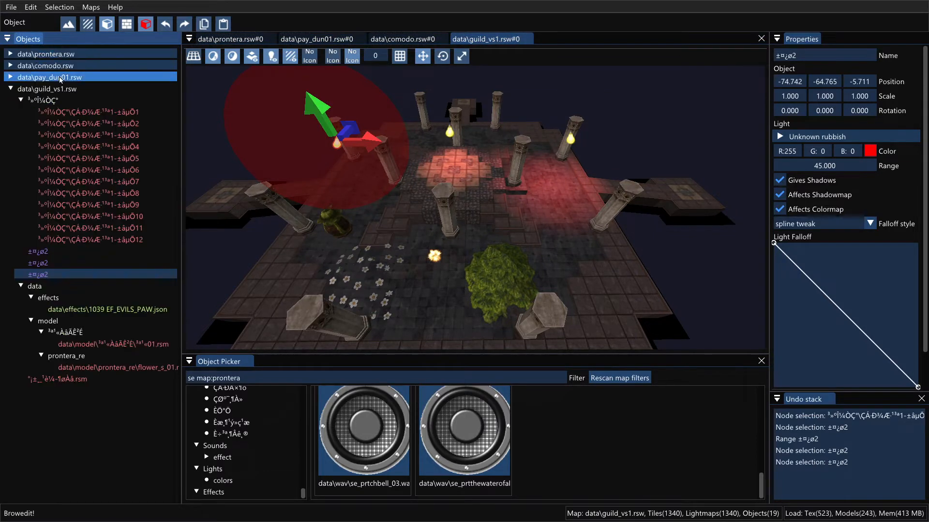
left_click(66, 89)
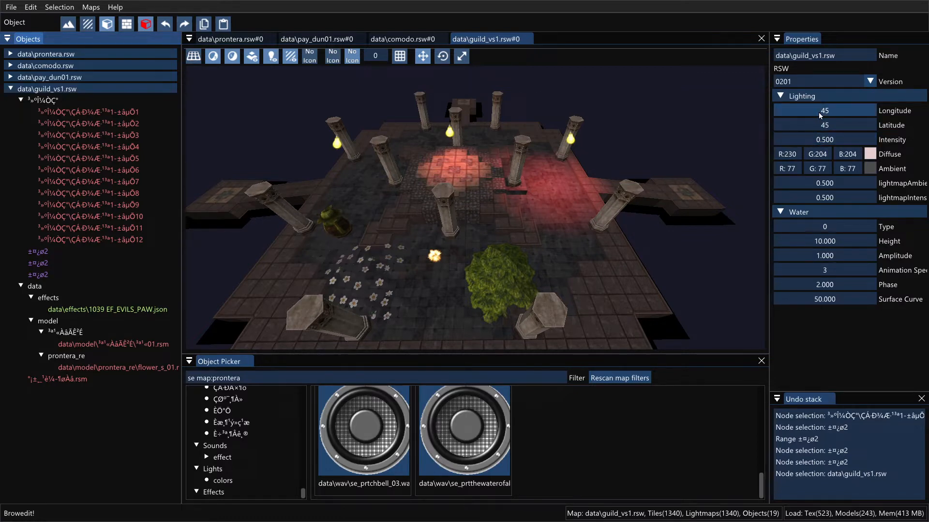
Step: Try different sunlight longitude values and an intensity of 0 for data\guild_vs1.rsw, undoing the changes
mouse_move(818, 112)
left_mouse_down()
mouse_move(875, 110)
mouse_move(715, 111)
mouse_move(836, 115)
left_mouse_up()
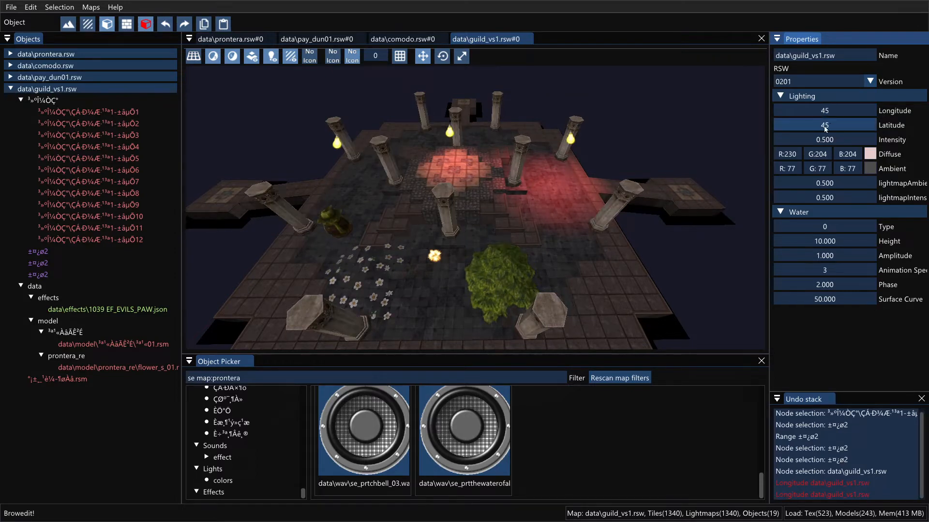
key("ctrl+z")
left_click_drag(834, 126, 739, 147)
key("ctrl+z")
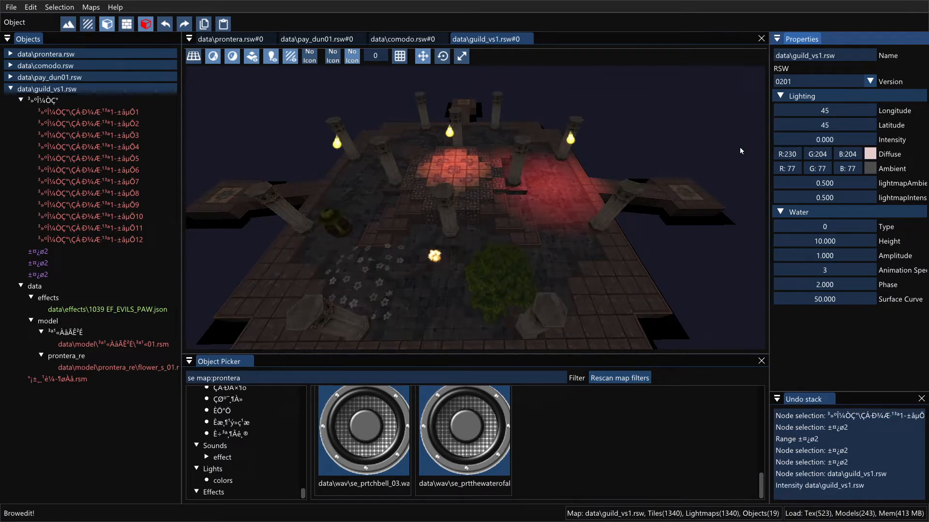
key("ctrl+z")
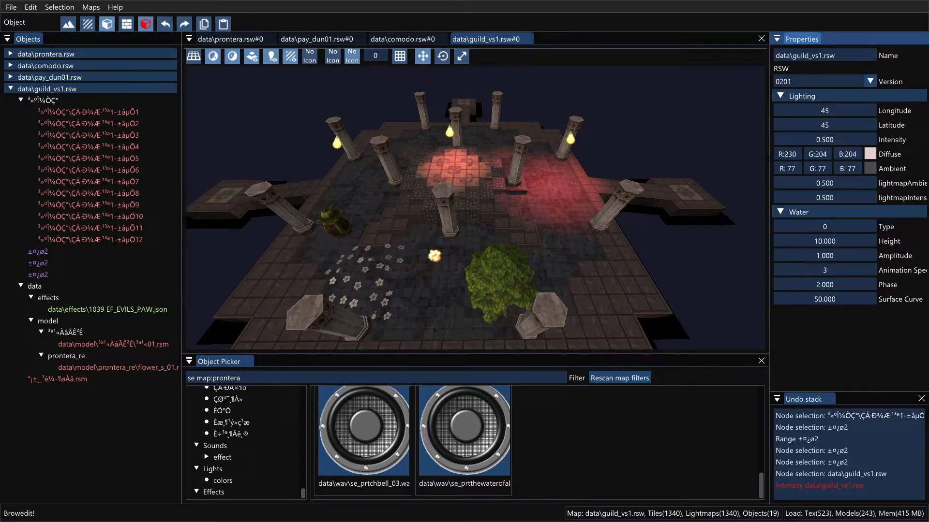
Step: Darken the diffuse light colour of data\guild_vs1.rsw to R 98, G 84, B 84, undoing the last colour adjustment
mouse_move(888, 264)
left_mouse_down()
mouse_move(928, 235)
mouse_move(916, 183)
mouse_move(928, 193)
mouse_move(928, 213)
mouse_move(915, 246)
mouse_move(858, 255)
mouse_move(831, 278)
mouse_move(845, 327)
mouse_move(882, 270)
mouse_move(881, 252)
left_mouse_up()
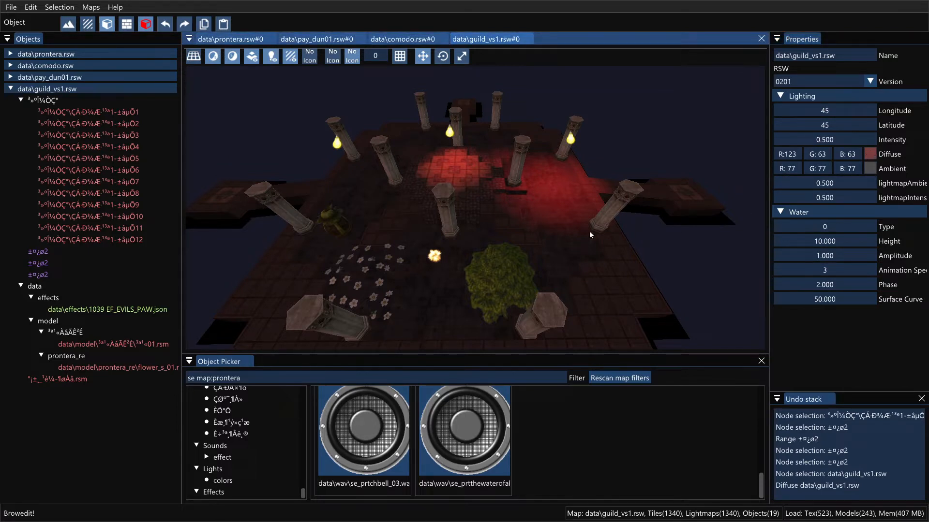
key("ctrl+z")
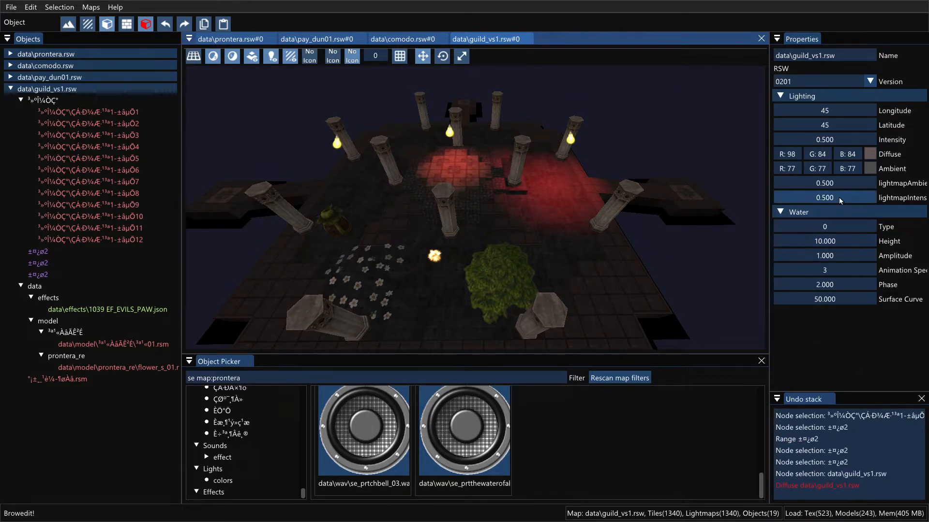
key("ctrl+z")
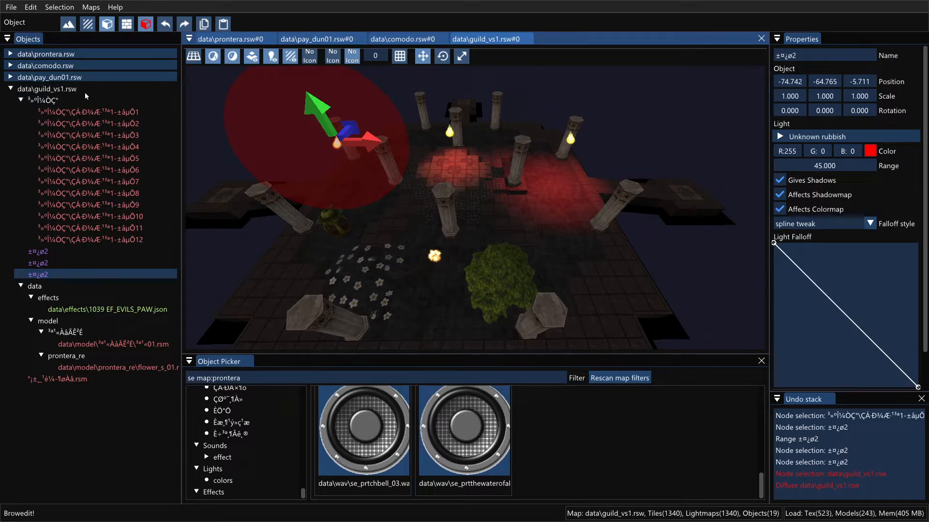
left_click(47, 90)
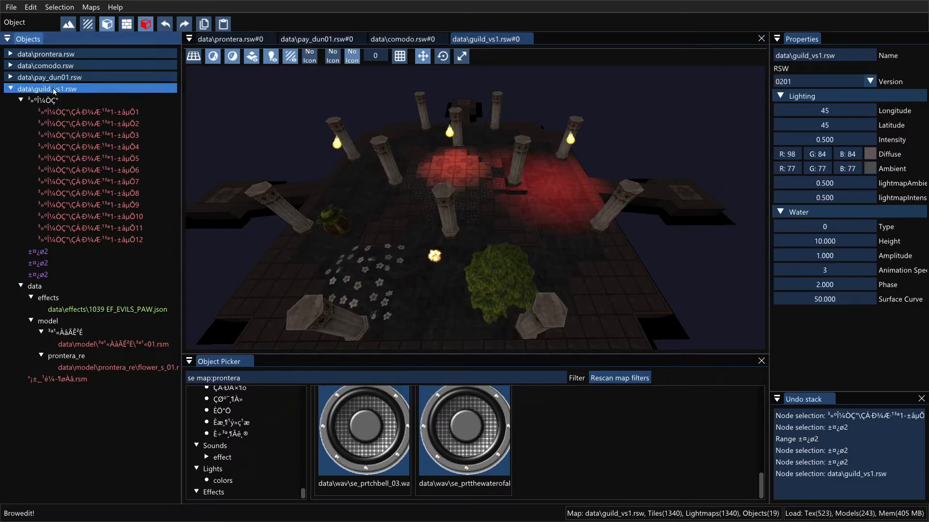
Step: Set the map's lightmapAmbient to 0 and calculate the lightmaps at quality 1 with sunlight on
double_click(836, 183)
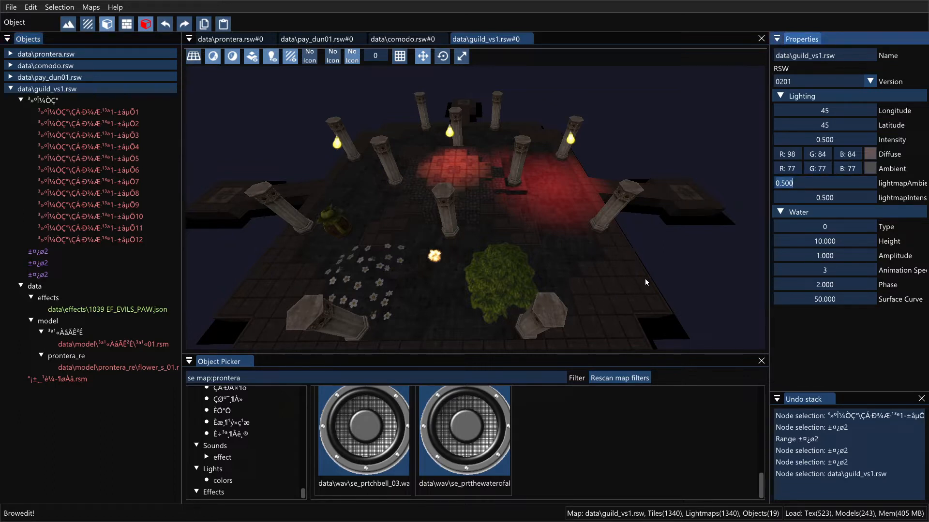
left_click(748, 190)
left_click_drag(810, 181, 552, 185)
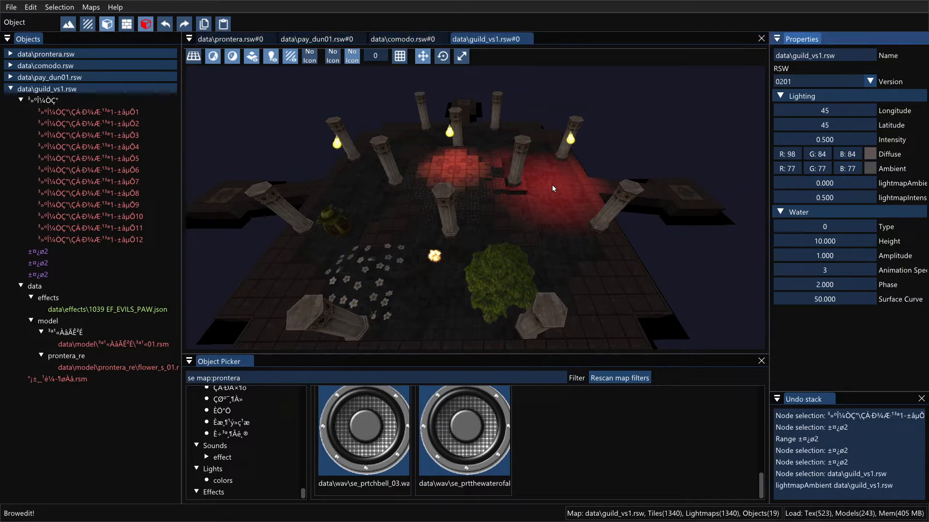
key("ctrl+l")
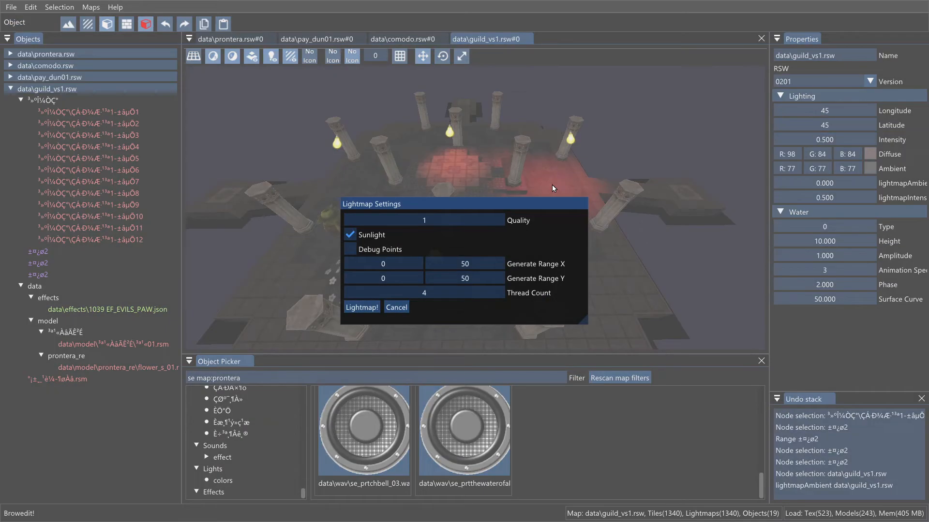
left_click(363, 307)
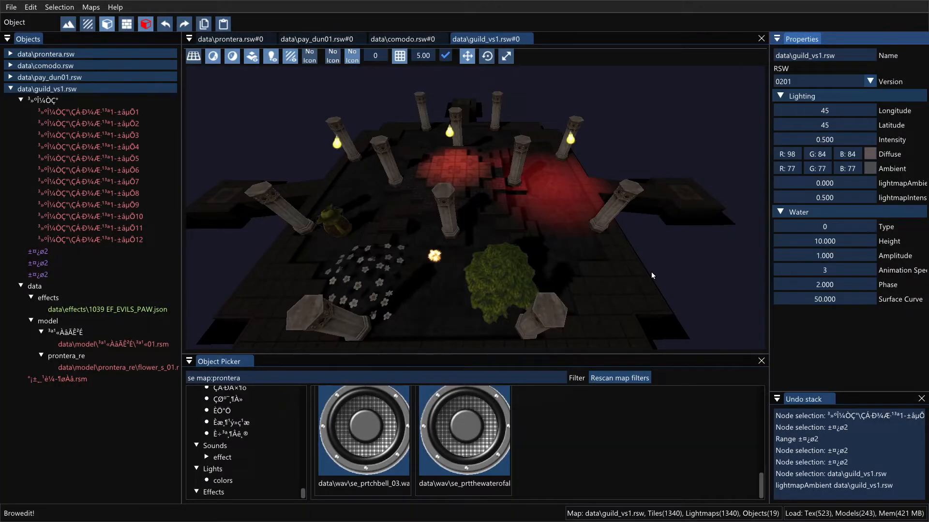
Step: Recalculate the guild_vs1 lightmaps at quality 1 with sunlight turned off
right_click_drag(650, 272, 449, 236, "shift")
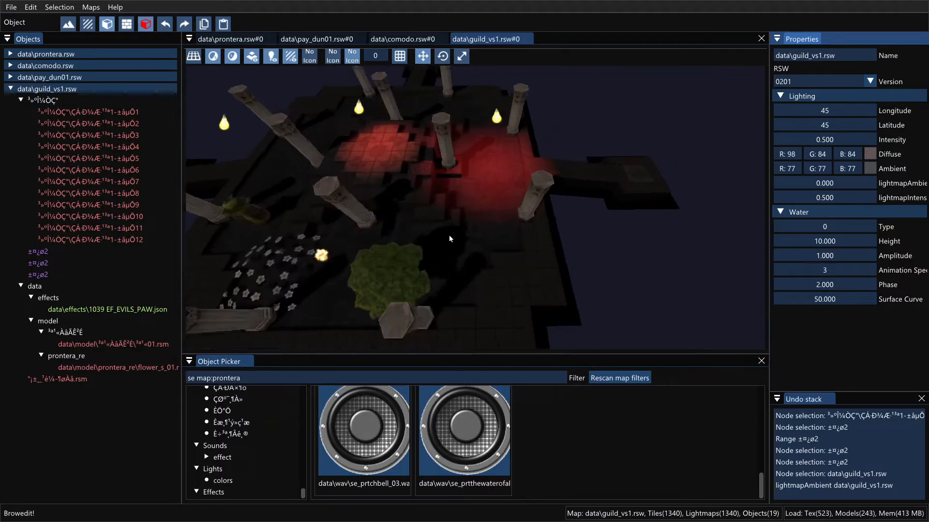
scroll(438, 252, "up", 5)
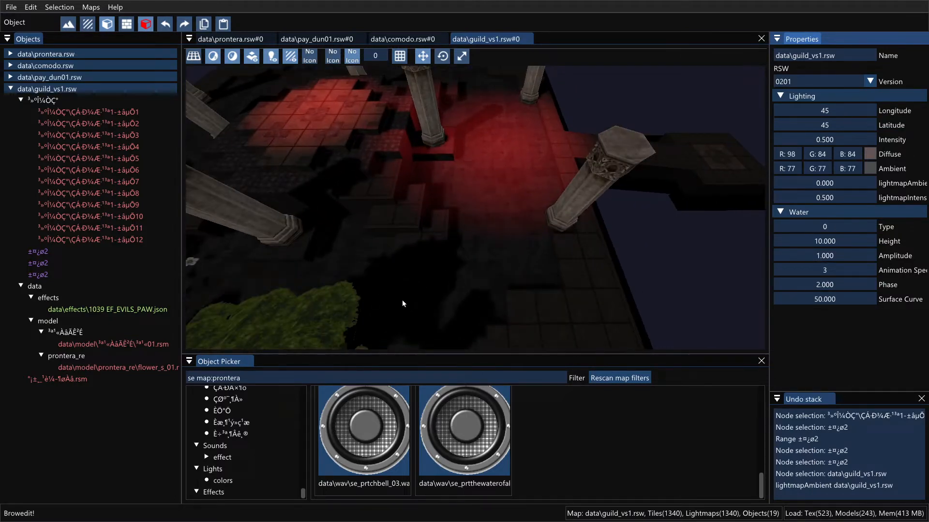
right_click_drag(403, 300, 406, 286, "shift")
key("ctrl+l")
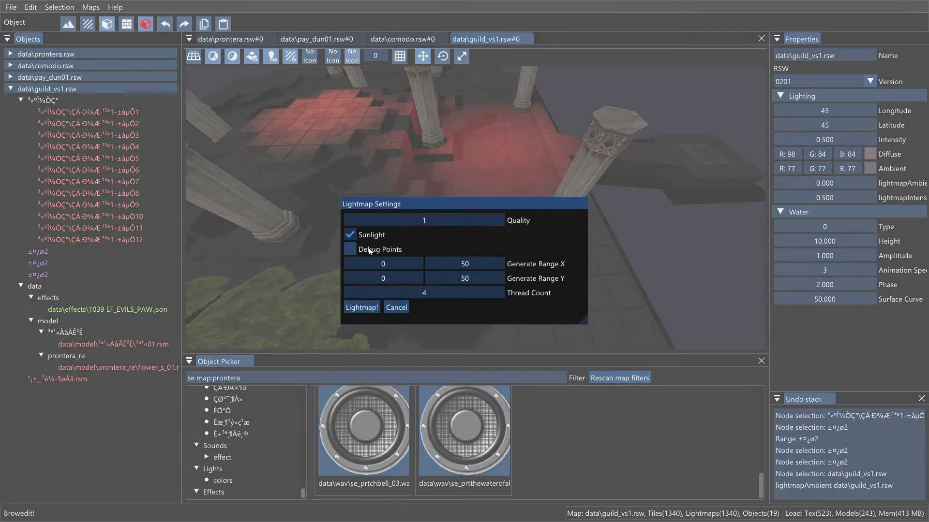
left_click(361, 308)
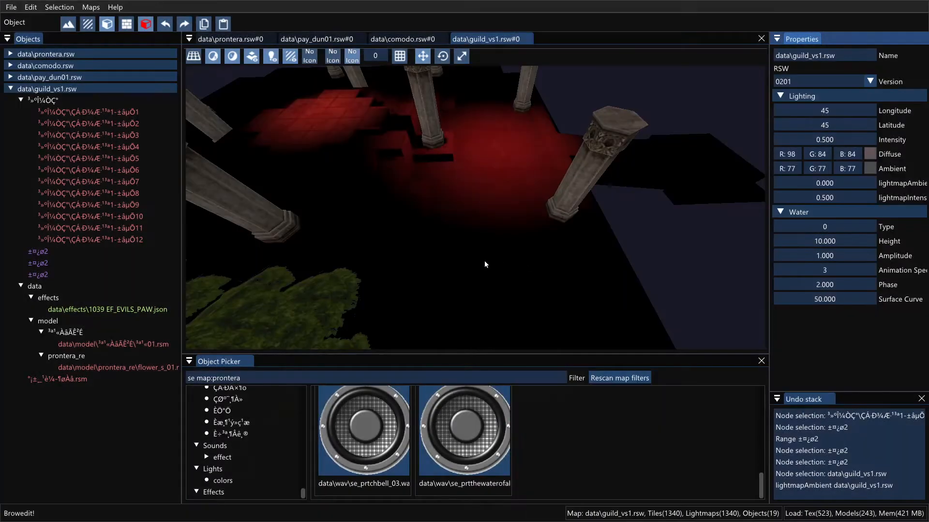
Step: Recalculate the lightmaps at quality 1 with sunlight on again and inspect the shadows on the platform
mouse_move(484, 260)
right_mouse_down("shift")
mouse_move(509, 224)
mouse_move(533, 254)
mouse_move(487, 272)
right_mouse_up("shift")
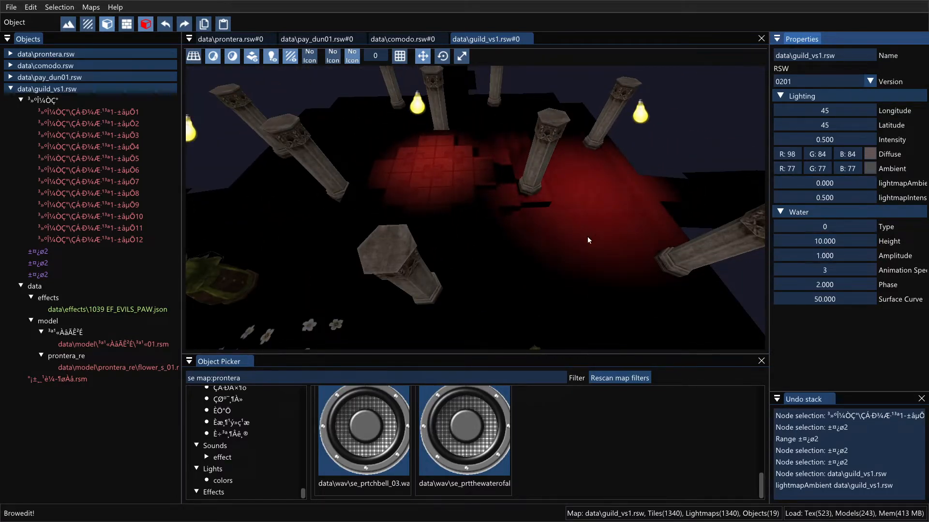
key("ctrl+l")
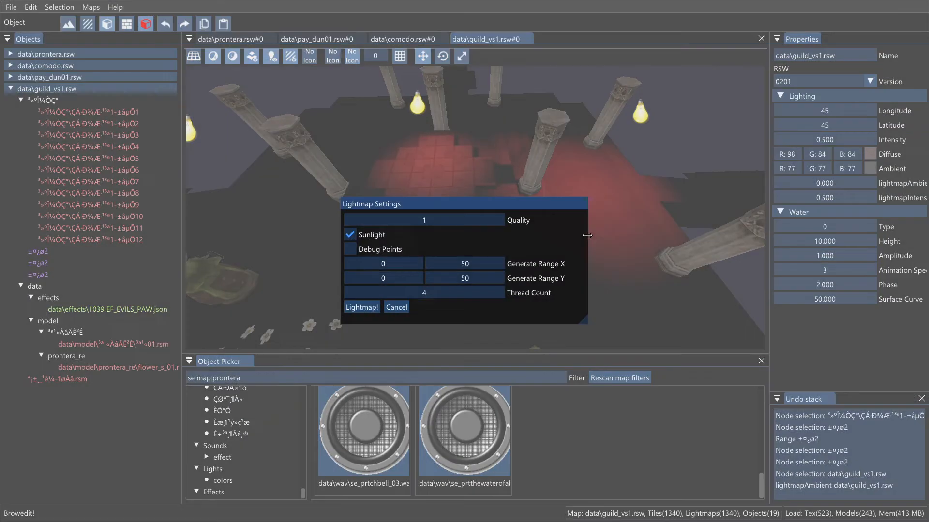
left_click(360, 308)
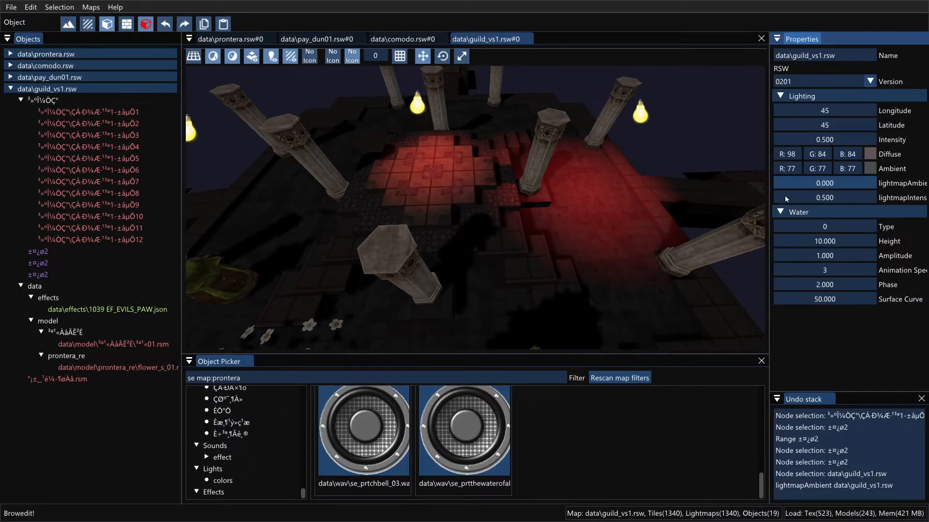
right_click_drag(545, 237, 376, 223)
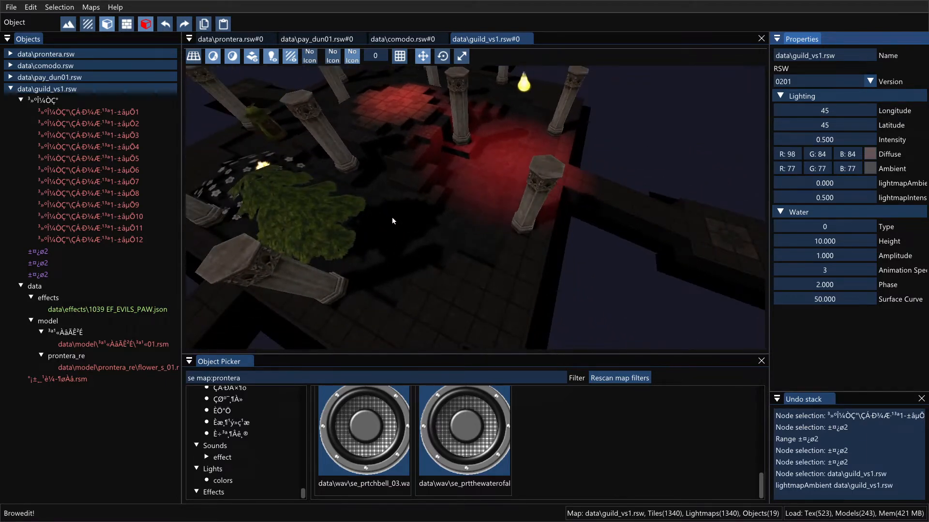
Step: Set the map's lightmapAmbient to 0.5 and calculate the lightmaps again
double_click(831, 187)
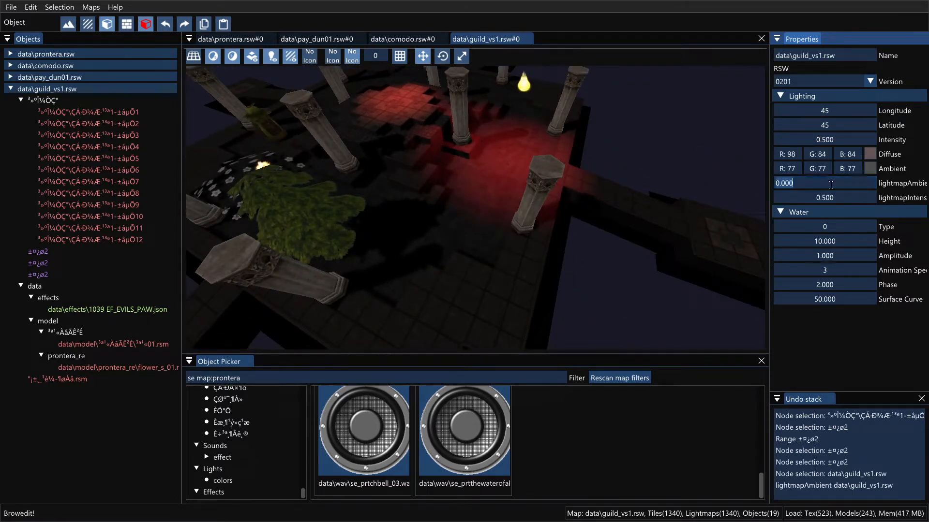
type("0.5")
key("Return")
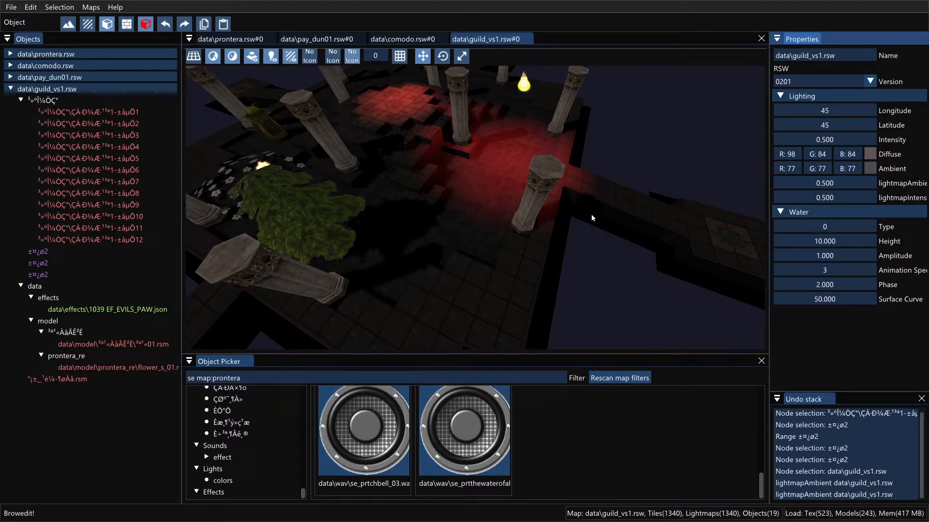
left_click(544, 229)
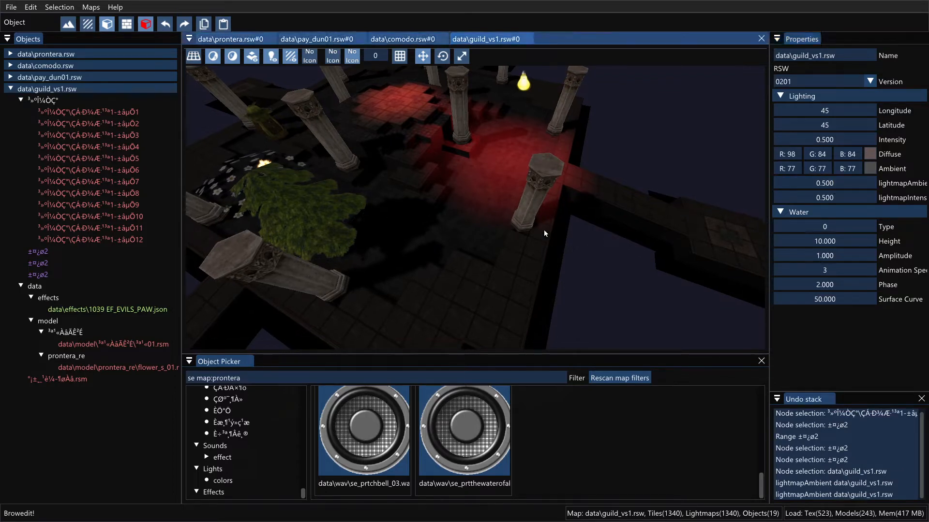
key("ctrl+l")
left_click(363, 308)
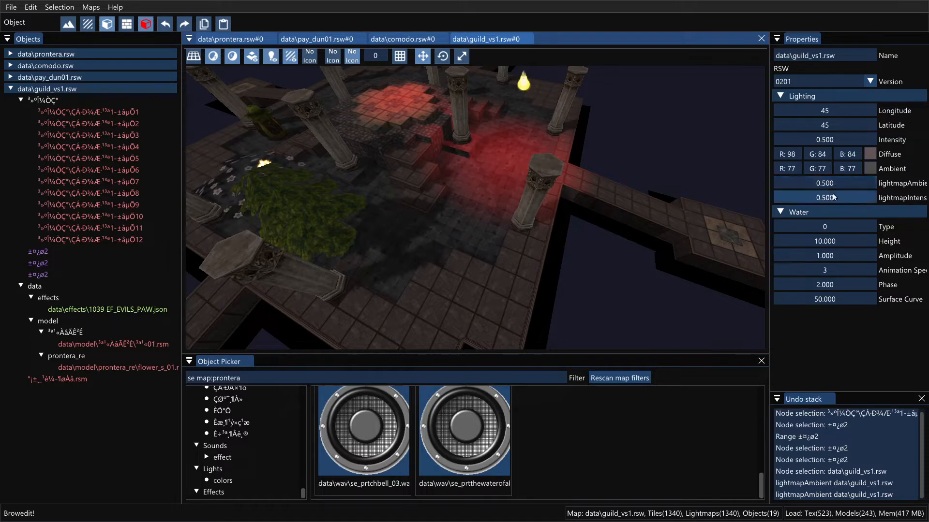
Step: Delete the lights beside the right-hand and left-hand pillars, keeping only the middle light
middle_click_drag(497, 264, 536, 264, "shift")
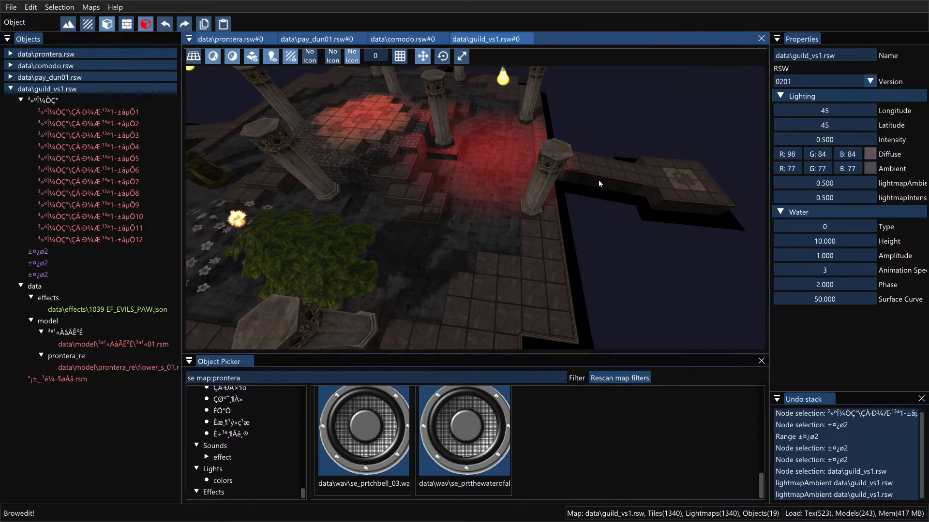
mouse_move(598, 180)
middle_mouse_down("shift")
mouse_move(619, 170)
mouse_move(597, 192)
middle_mouse_up("shift")
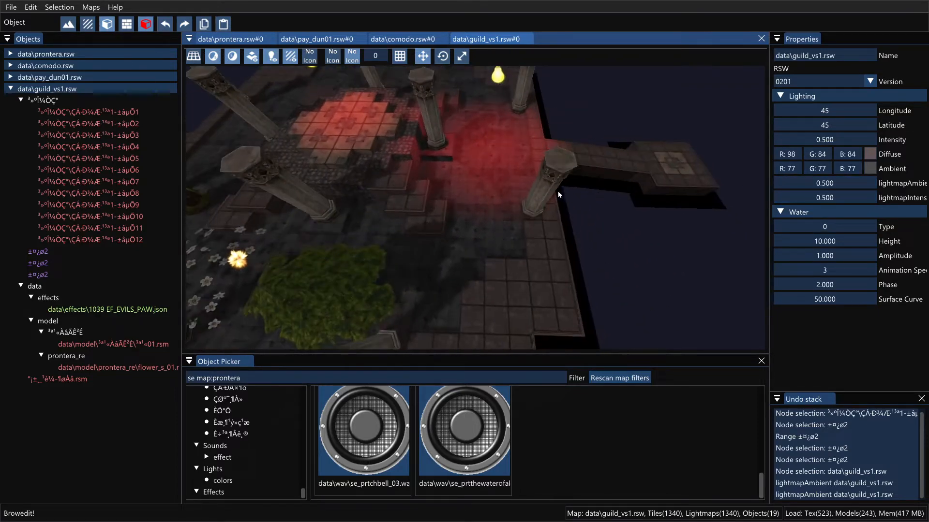
middle_click_drag(515, 195, 535, 220)
scroll(535, 215, "up", 1)
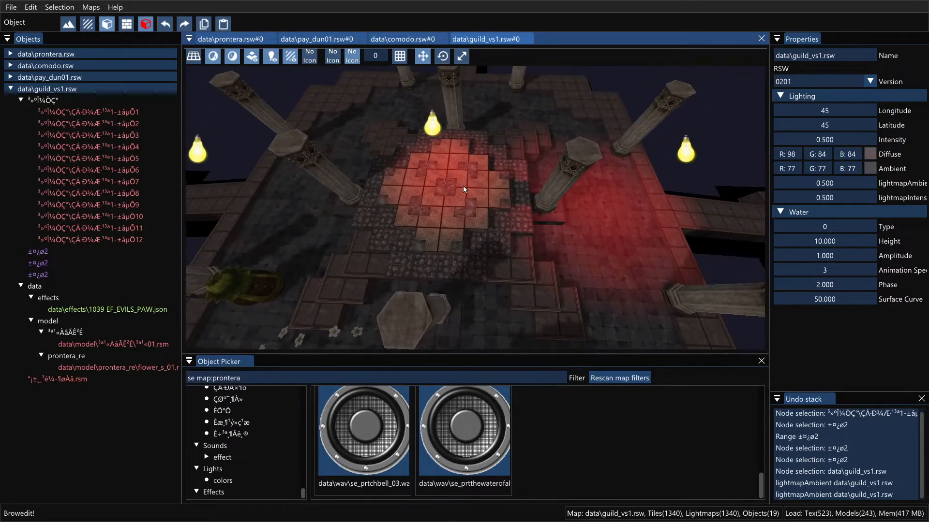
middle_click_drag(464, 190, 439, 192)
left_click(619, 152)
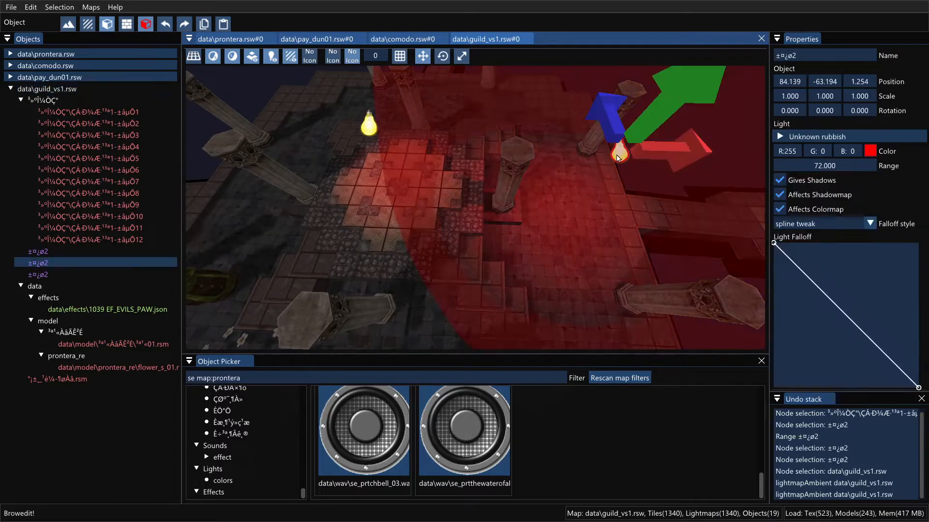
key("Delete")
middle_click_drag(476, 234, 538, 162)
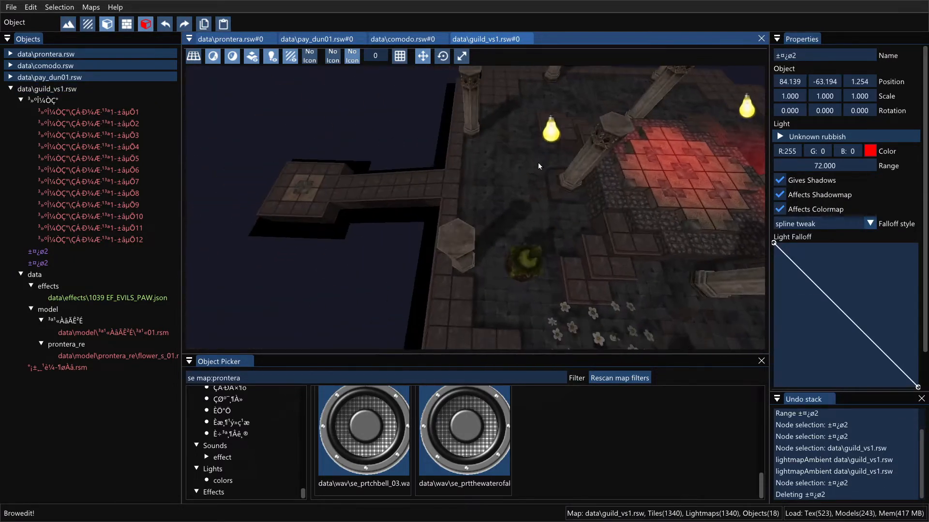
left_click(546, 144)
key("Delete")
Step: Select the remaining middle light and lower it towards the floor to a vertical position of about -54.6
middle_click_drag(654, 172, 612, 170)
left_click(545, 136)
scroll(625, 153, "up", 3)
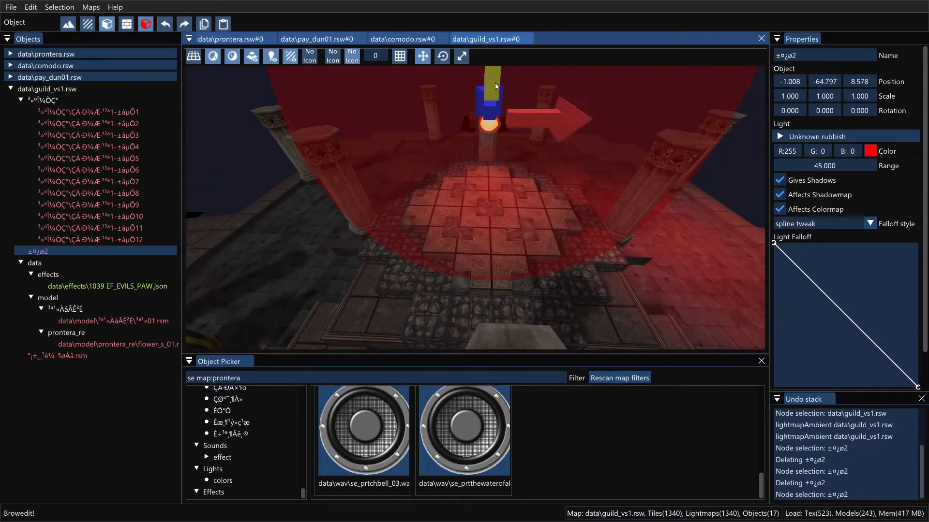
left_click_drag(494, 82, 495, 114)
middle_click_drag(646, 163, 680, 190, "shift")
Step: Set the middle light's range to 50 and its colour to white (R 255, G 255, B 255)
left_click_drag(829, 167, 830, 167)
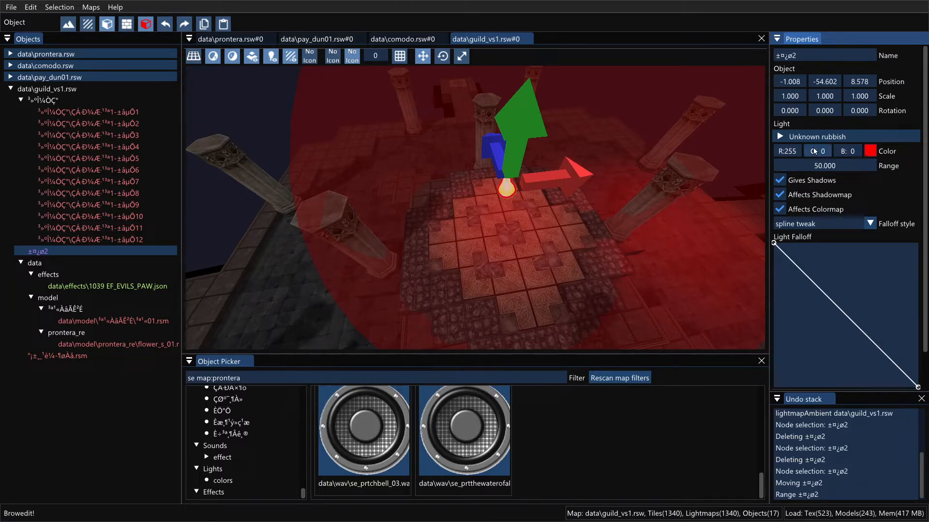
left_click_drag(815, 151, 915, 145)
middle_click_drag(640, 209, 593, 192, "shift")
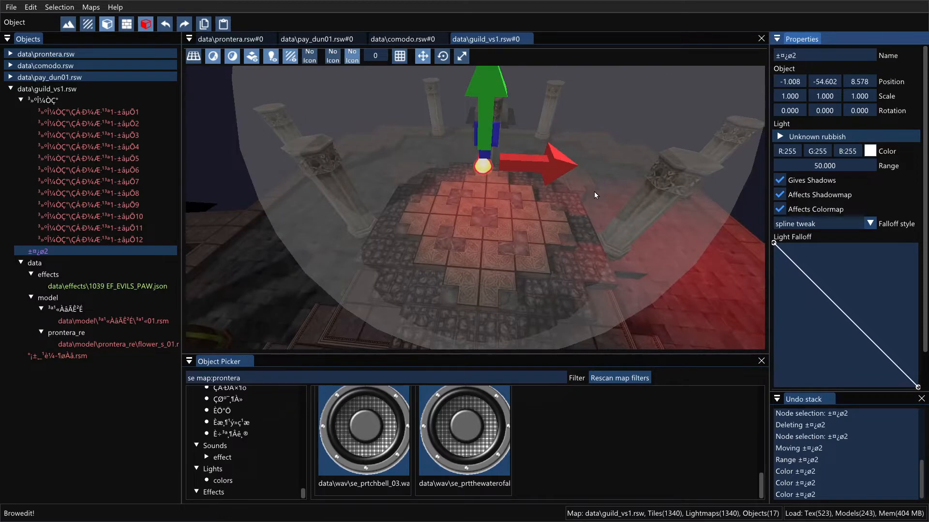
Step: Calculate the guild_vs1 lightmaps again with the white middle light
key("ctrl+l")
left_click(362, 308)
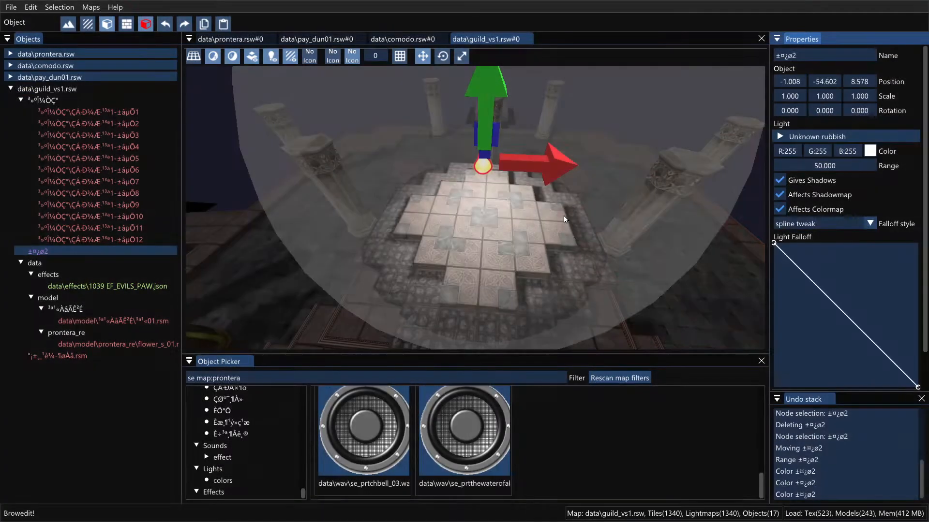
middle_click_drag(564, 216, 532, 179, "shift")
left_click(288, 285)
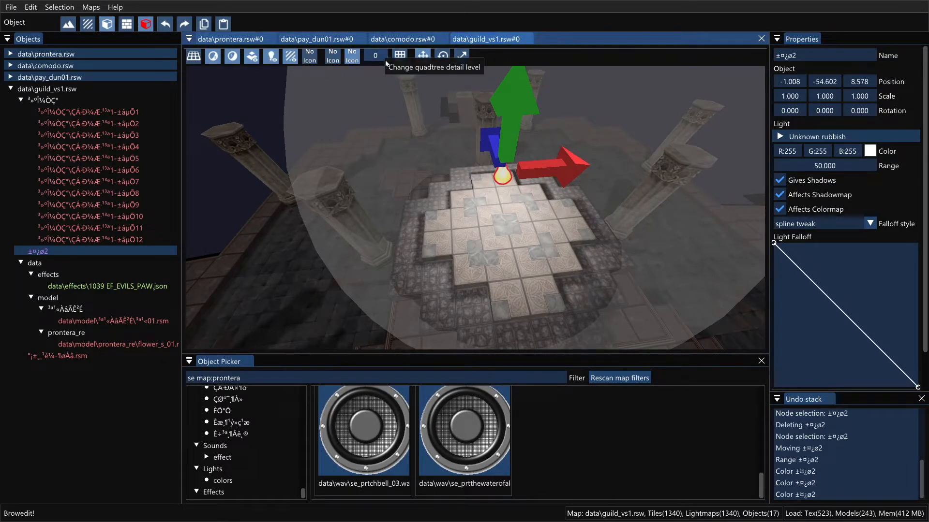
Step: Hide the filled sphere around the selected light, leaving only its range outline over the floor
left_click(351, 59)
right_click_drag(587, 199, 585, 233, "shift")
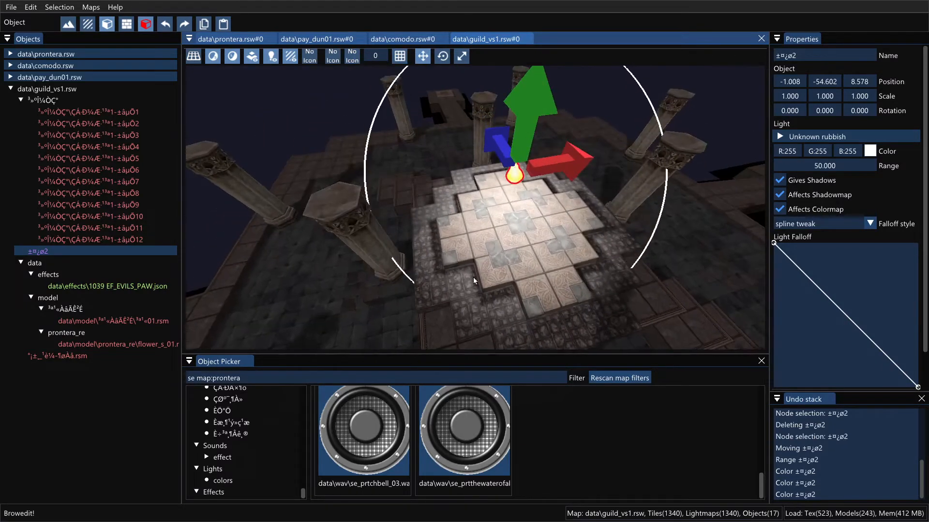
middle_click_drag(528, 231, 536, 232, "shift")
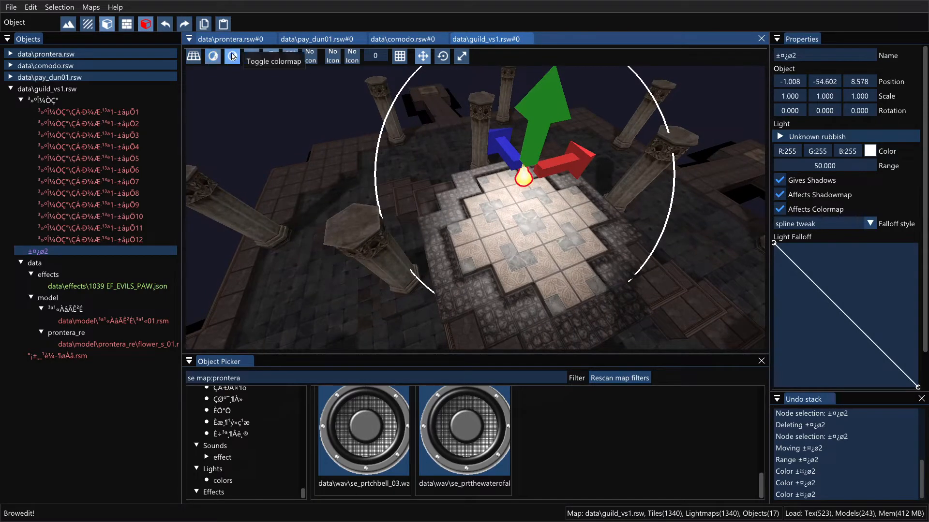
Step: Turn off every display layer except the shadowmap, including colormap, lighting and textures, and inspect the shadows around the light
left_click(257, 58)
left_click(272, 56)
left_click(291, 56)
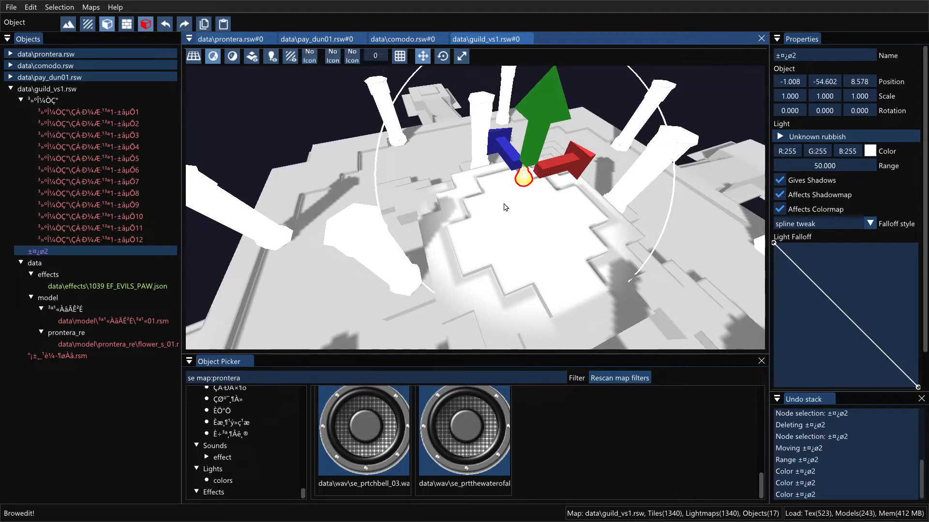
middle_click_drag(503, 234, 415, 205, "shift")
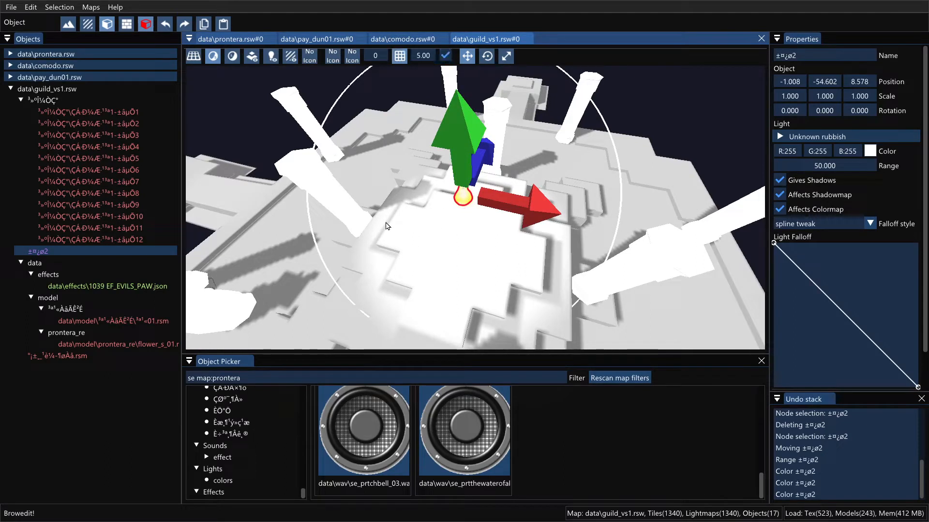
Step: Display the colormap instead of the shadowmap, turn the textures back on, and inspect the lit floor between the pillars
left_click(214, 57)
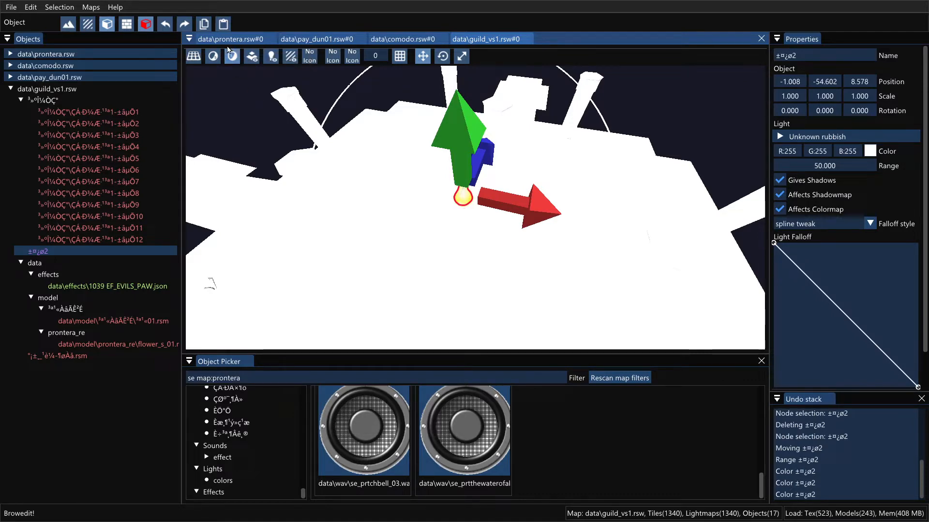
left_click(216, 53)
left_click(214, 56)
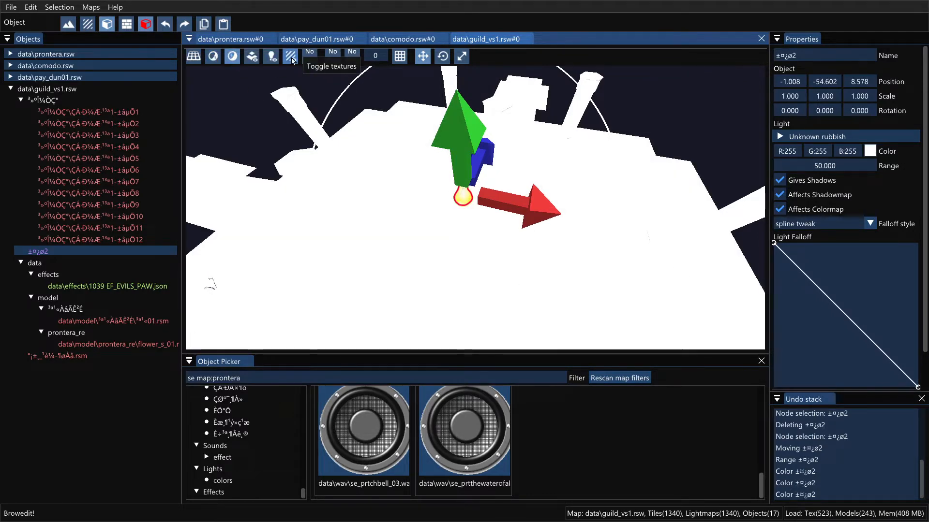
left_click(291, 58)
middle_click_drag(468, 234, 446, 186, "shift")
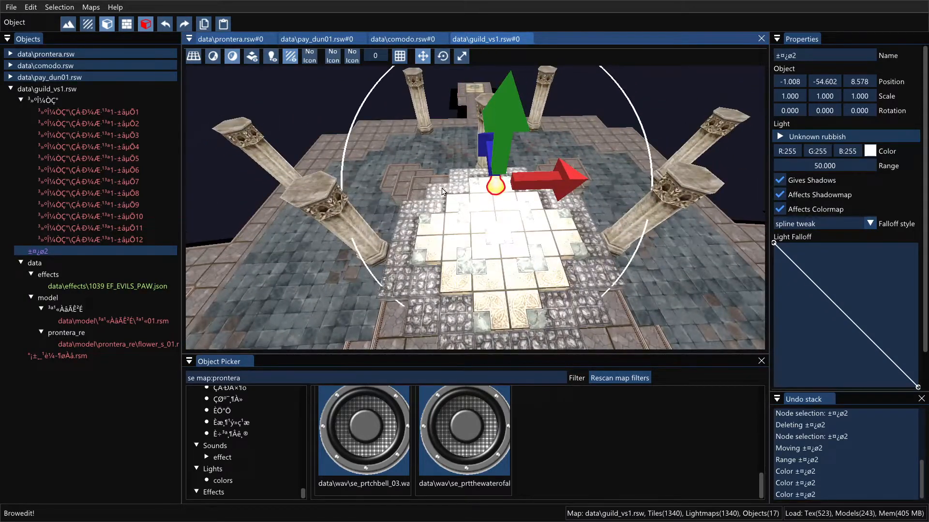
scroll(442, 199, "down", 3)
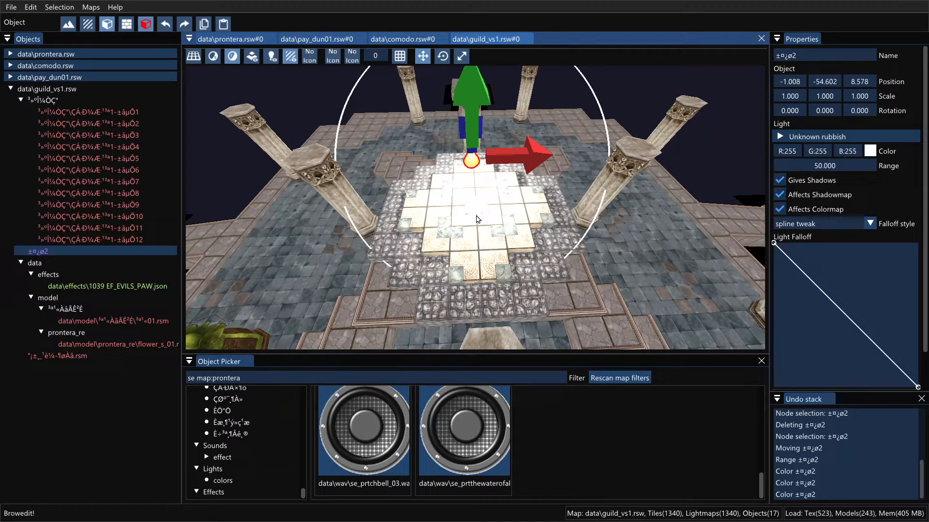
mouse_move(497, 232)
middle_mouse_down("shift")
mouse_move(513, 235)
mouse_move(541, 193)
mouse_move(508, 241)
middle_mouse_up("shift")
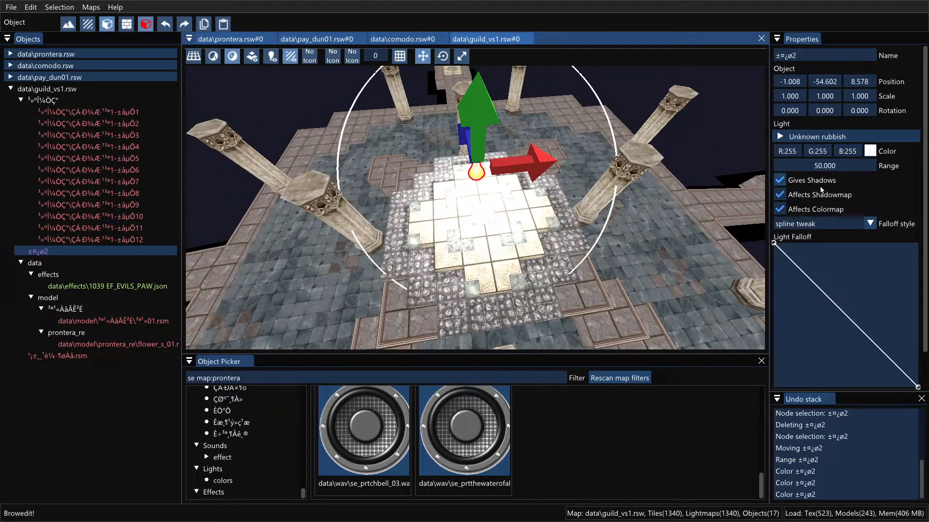
Step: Disable Affects Colormap for the middle light and calculate the lightmaps again
left_click(780, 210)
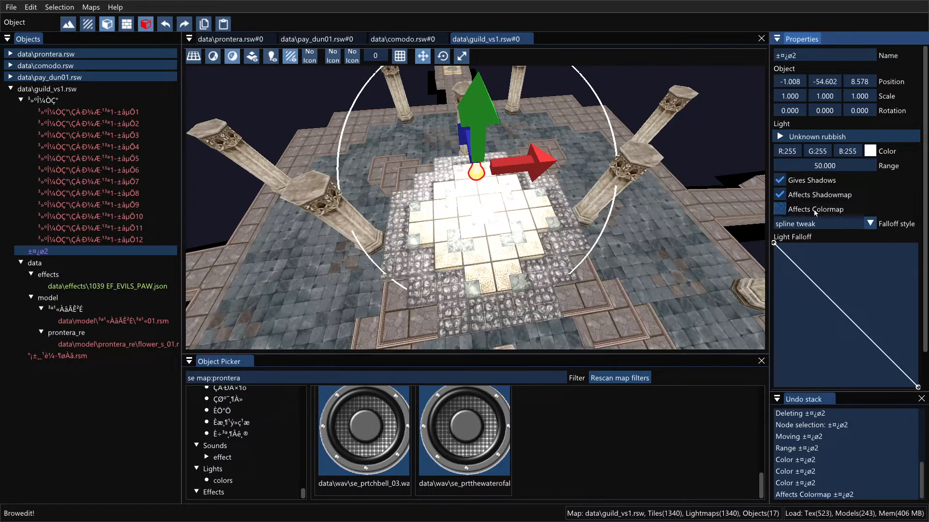
key("ctrl+l")
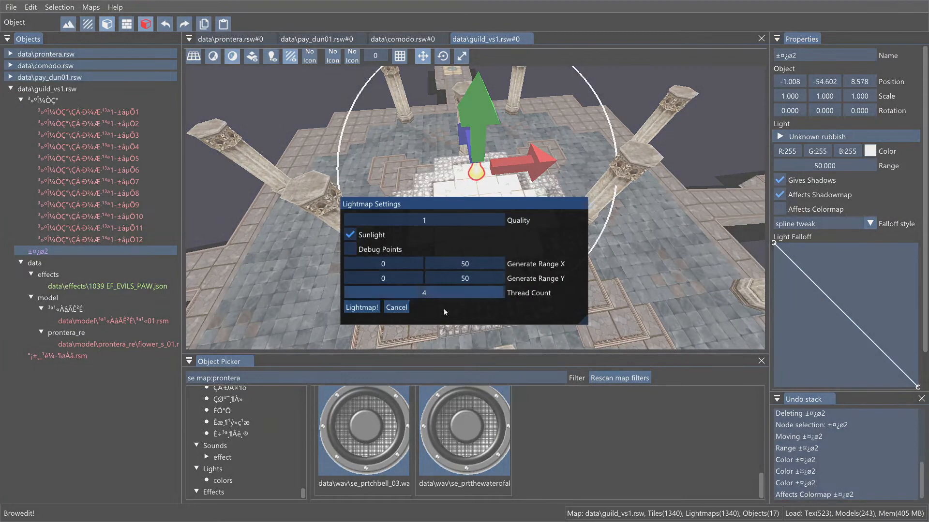
left_click(373, 312)
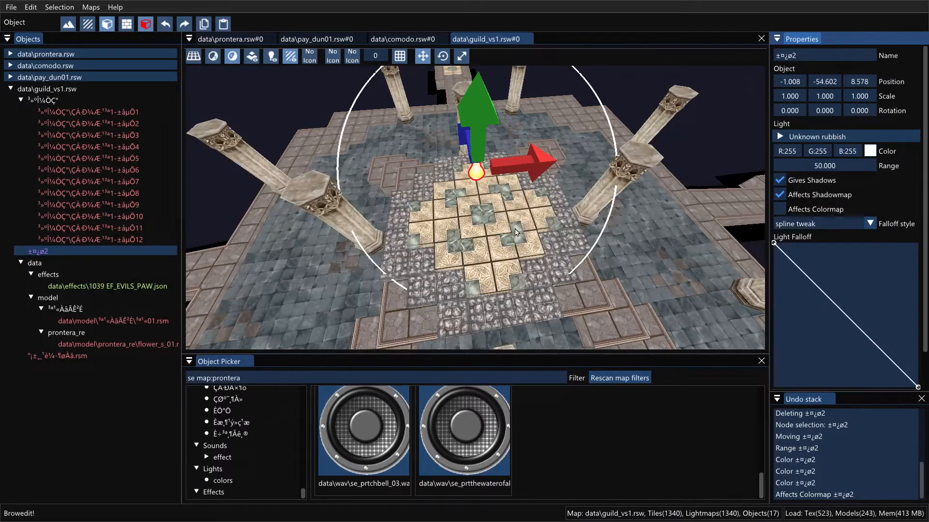
right_click_drag(515, 232, 418, 225)
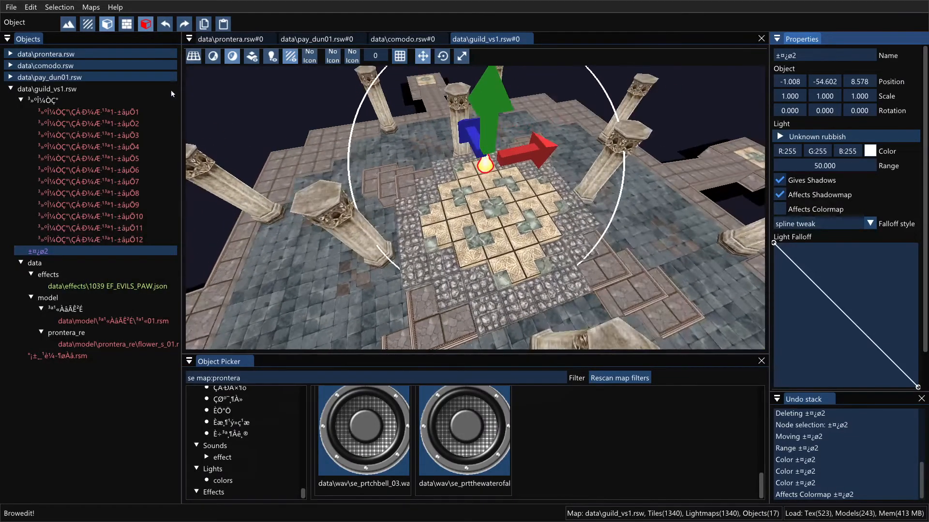
Step: Turn the shadowmap and lighting display back on and compare the floor with lighting off and on
left_click(209, 60)
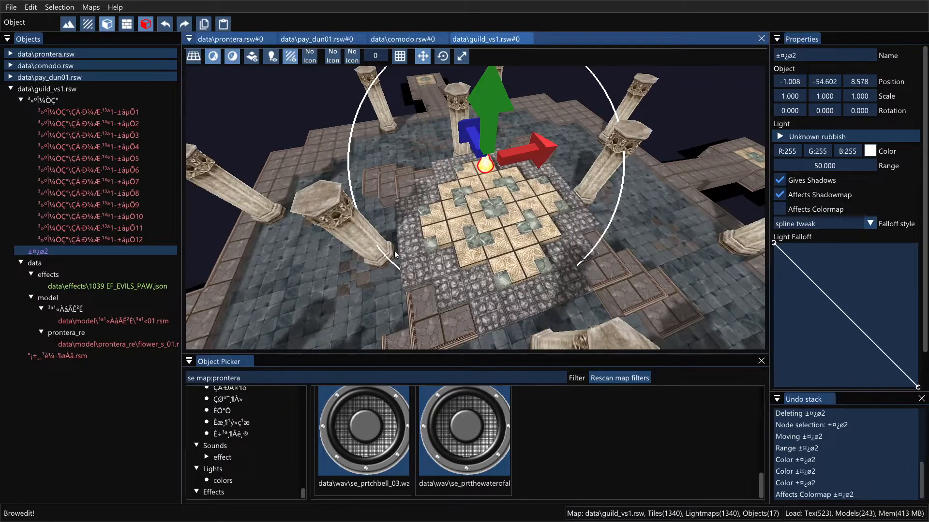
right_click_drag(487, 252, 404, 235)
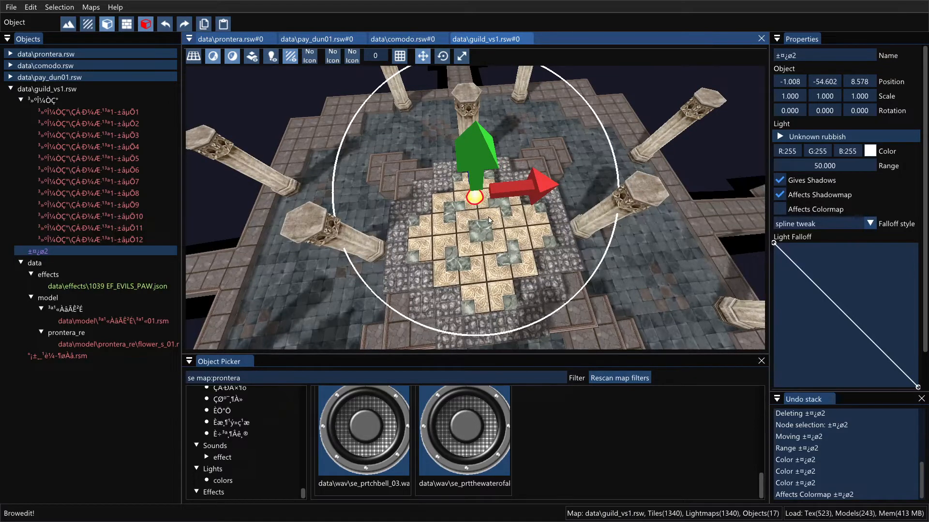
right_click_drag(488, 221, 494, 195, "shift")
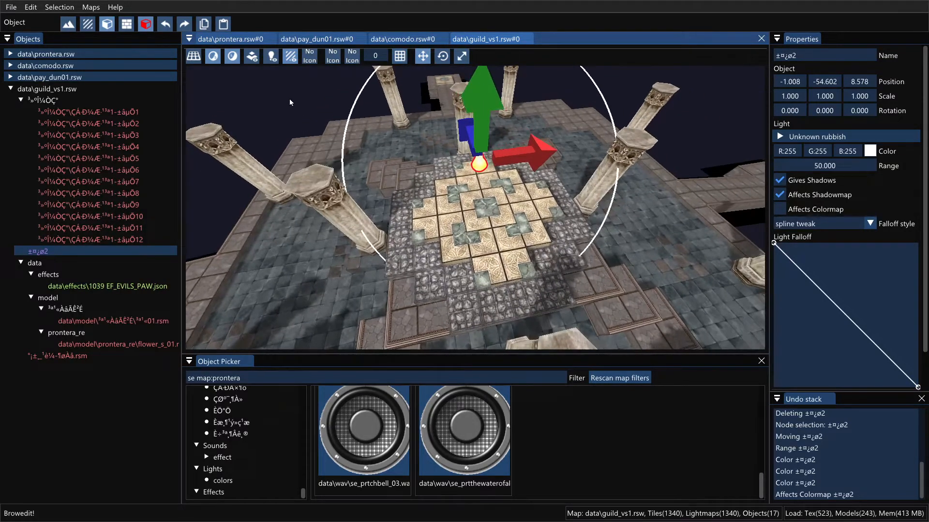
left_click(271, 56)
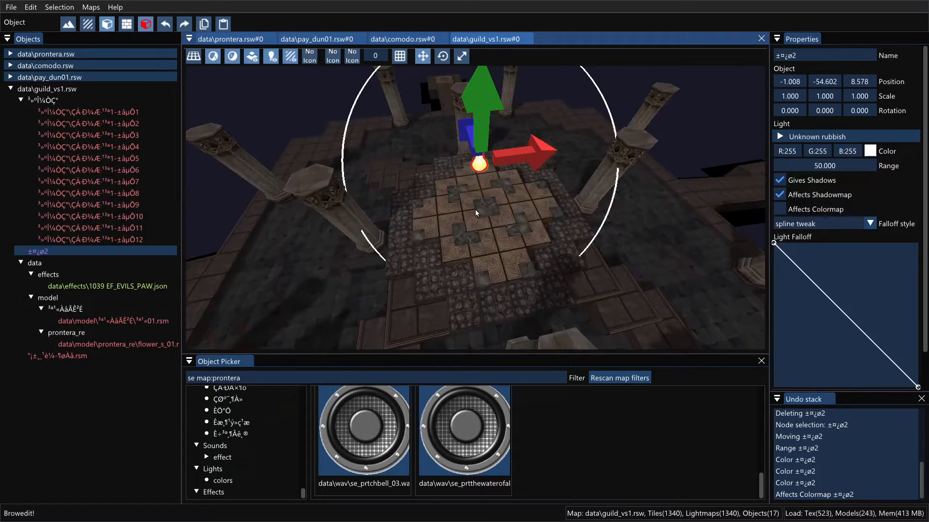
right_click_drag(475, 209, 501, 217, "shift")
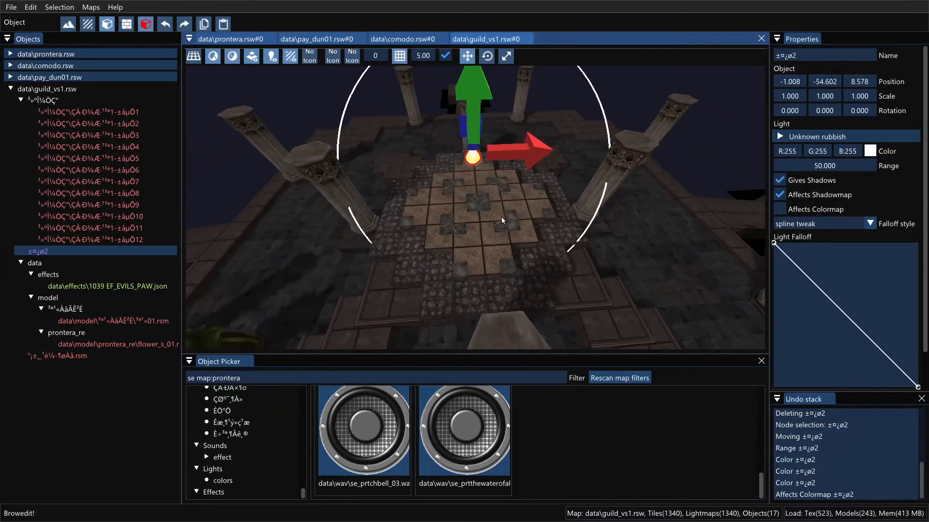
left_click(274, 56)
left_click(273, 56)
right_click_drag(559, 228, 560, 239, "shift")
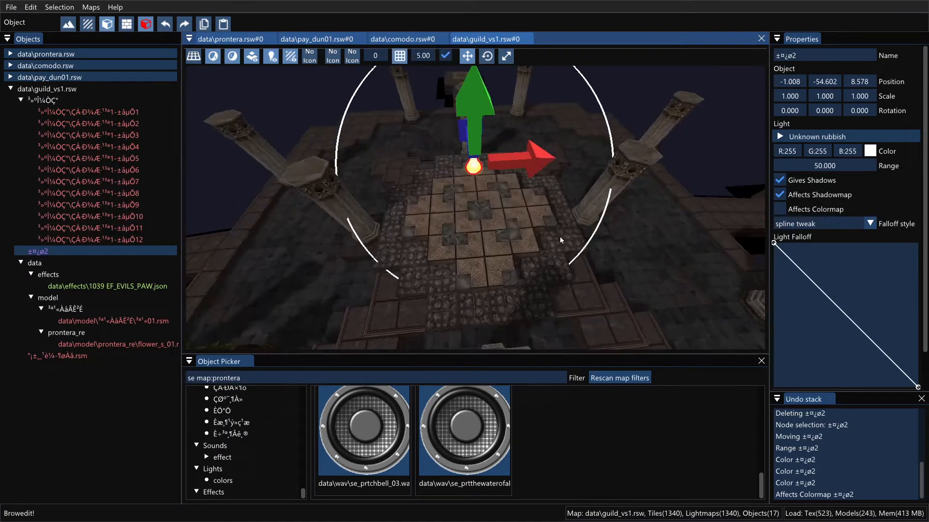
Step: Select the guild_vs1 map and set its ambient colour to R 199, G 199, B 199
left_click(68, 92)
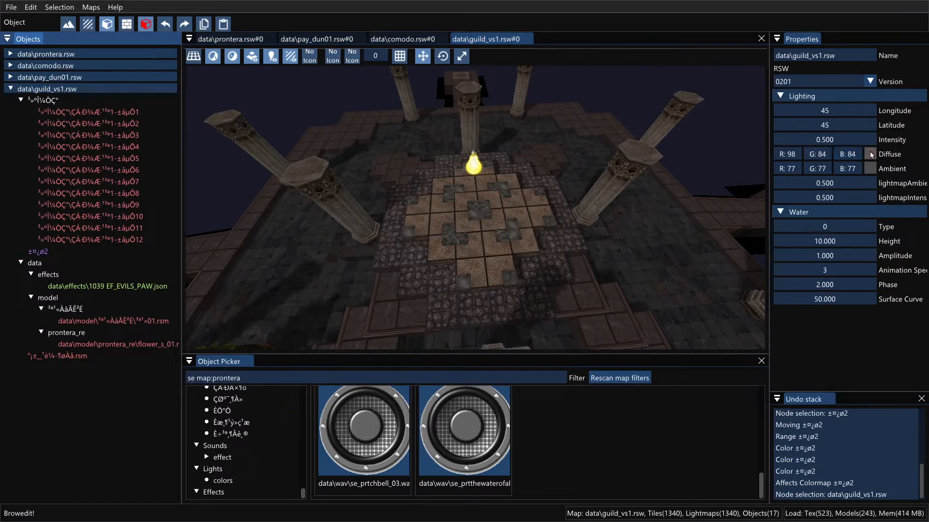
left_click(792, 155)
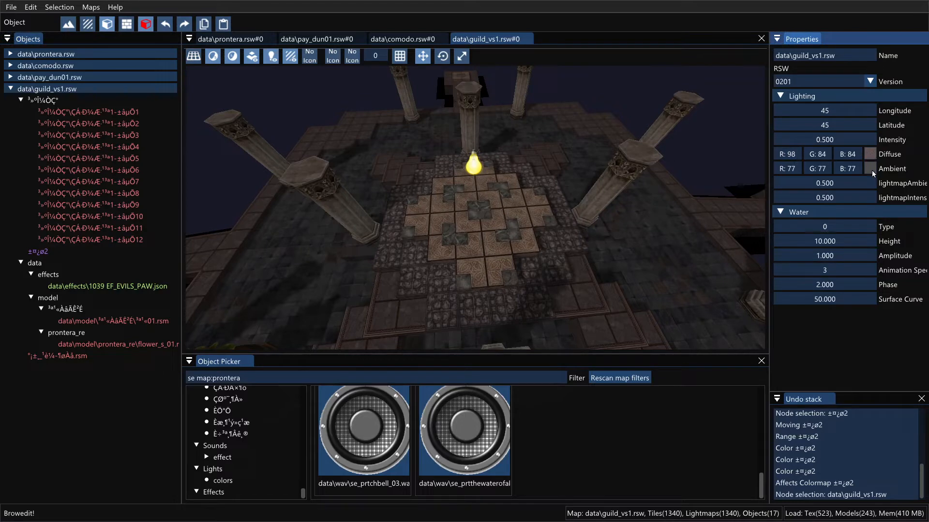
left_click_drag(899, 292, 839, 225)
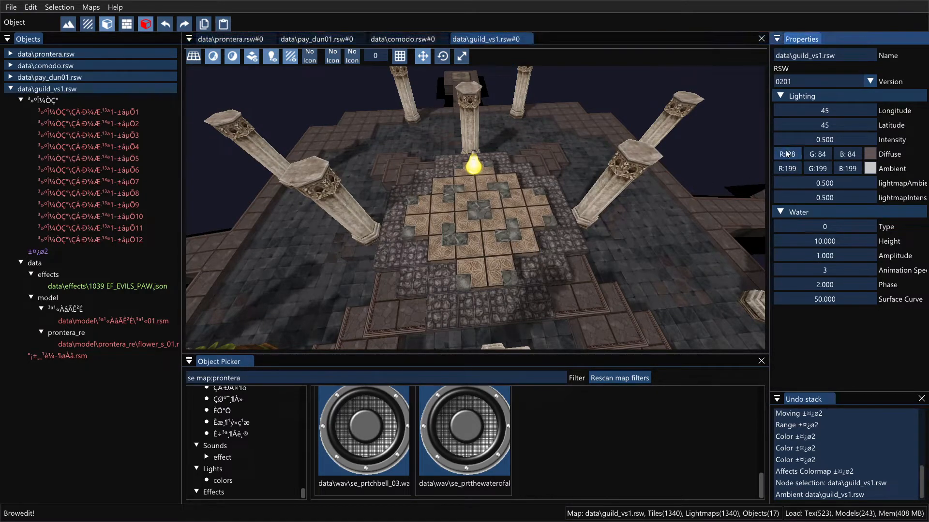
Step: Set the guild_vs1 map's diffuse colour to R 142, G 142, B 142
left_click_drag(787, 155, 812, 155)
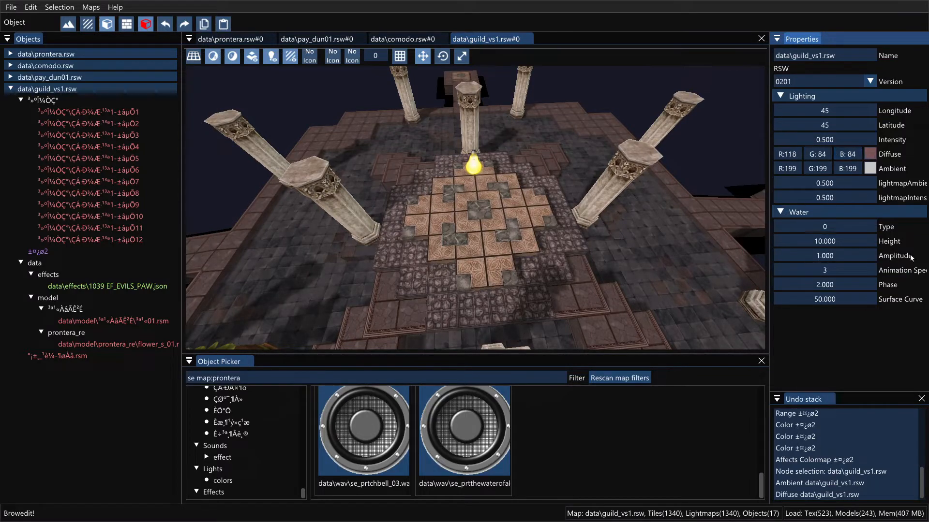
left_click_drag(910, 255, 860, 240)
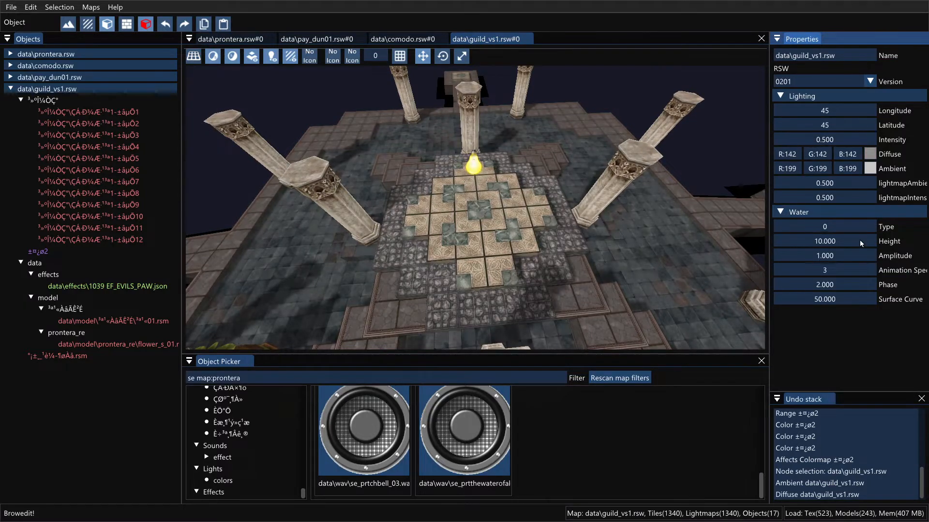
left_click(590, 243)
mouse_move(605, 281)
middle_mouse_down("shift")
mouse_move(580, 247)
mouse_move(622, 248)
mouse_move(570, 234)
mouse_move(595, 272)
middle_mouse_up("shift")
scroll(591, 260, "down", 1)
Step: Switch to the comodo map, examine how its diffuse and ambient colours tint the scene, and turn its lighting display off for comparison
left_click(395, 40)
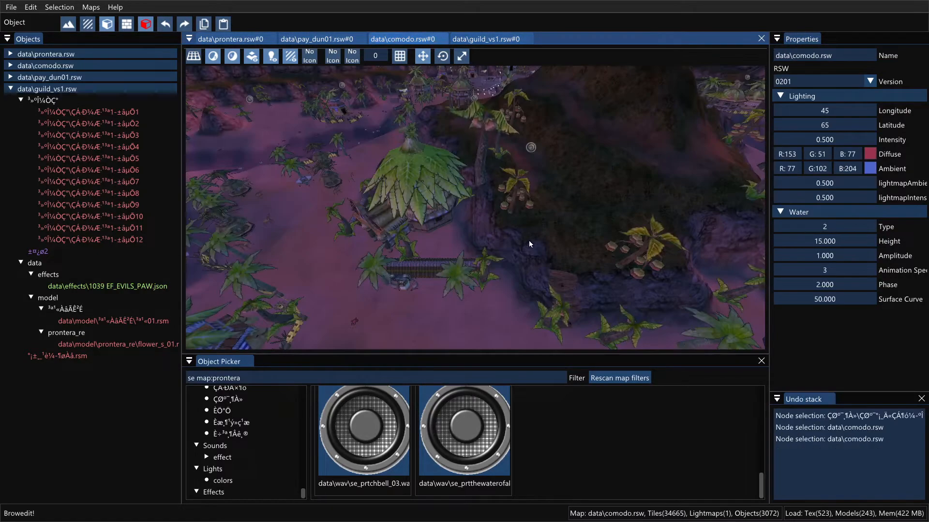
middle_click_drag(529, 241, 604, 199)
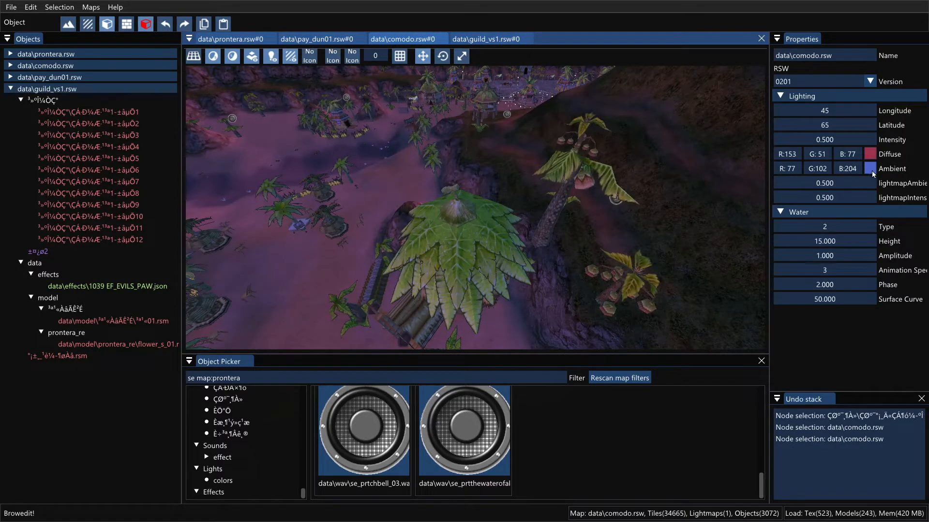
scroll(491, 277, "down", 2)
scroll(493, 276, "down", 3)
middle_click_drag(499, 275, 415, 225)
scroll(392, 231, "up", 5)
scroll(429, 226, "up", 4)
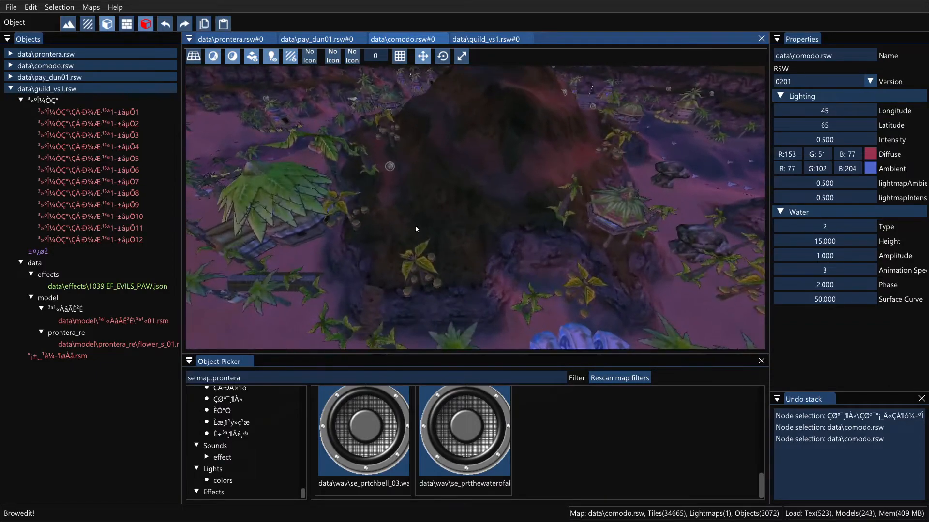
left_click(272, 57)
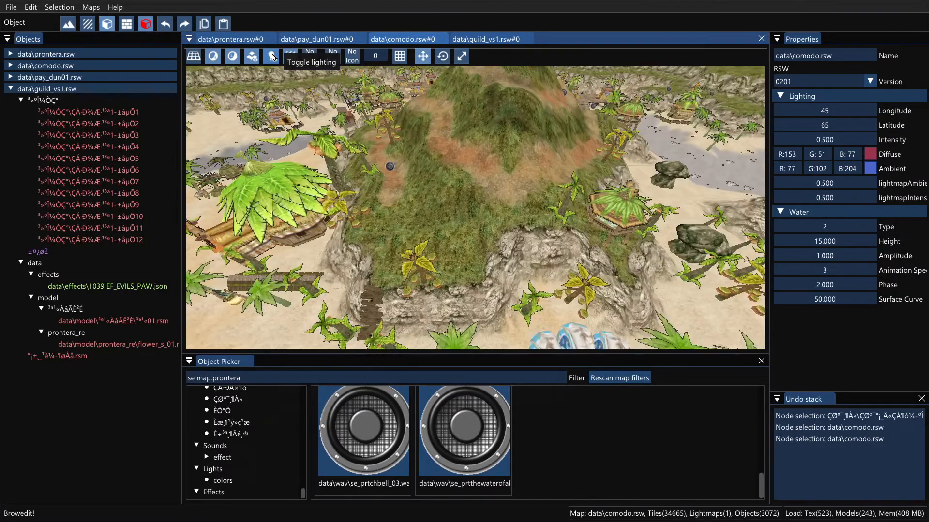
middle_click_drag(558, 220, 488, 156)
scroll(544, 172, "down", 4)
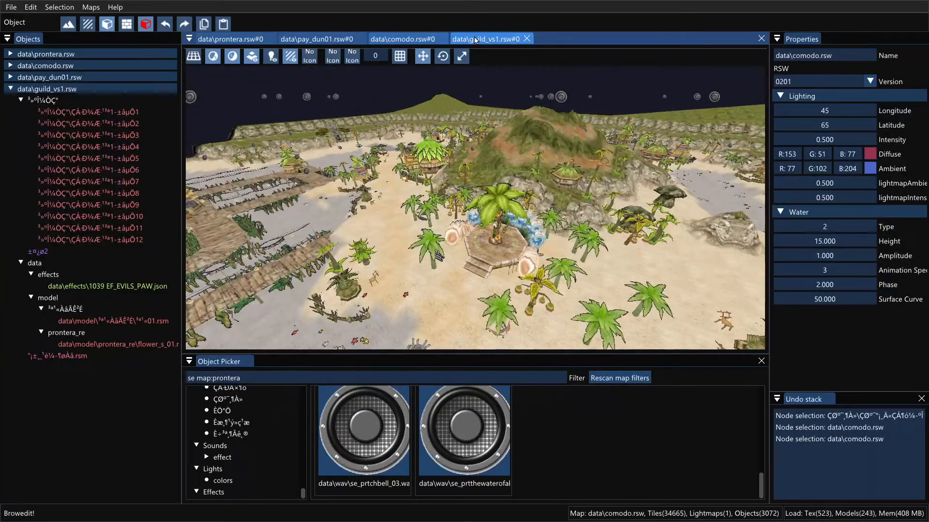
Step: Return to the guild_vs1 map, enable Affects Colormap for the middle light and set its colour to black (R 0, G 0, B 0)
left_click(485, 39)
middle_click_drag(510, 229, 435, 213, "shift")
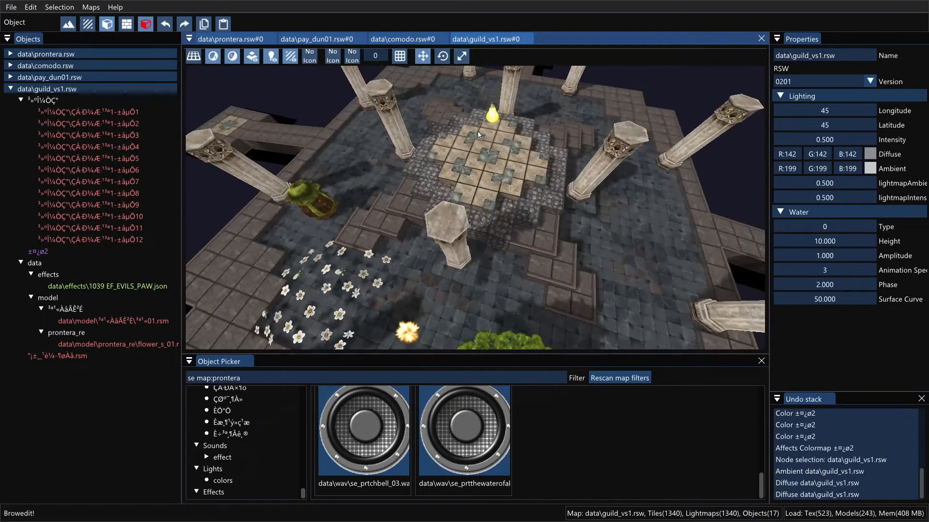
left_click(486, 125)
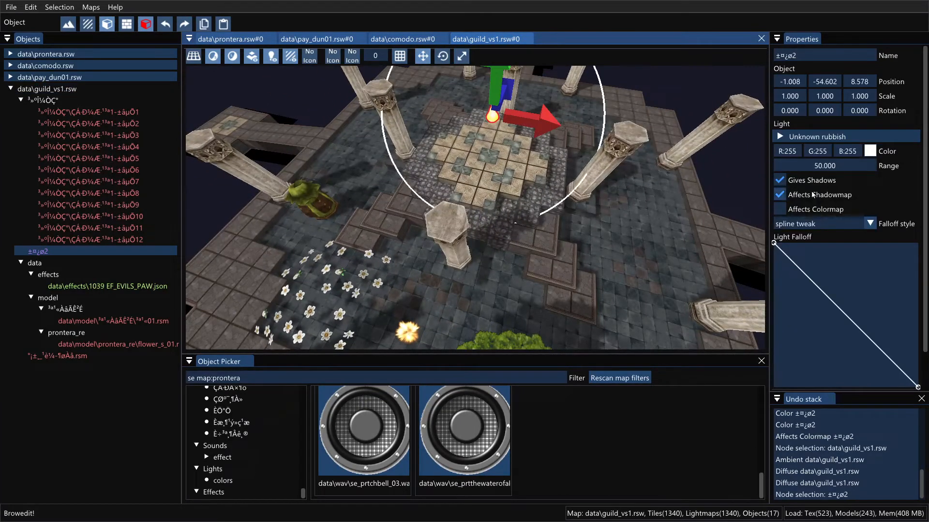
left_click(779, 209)
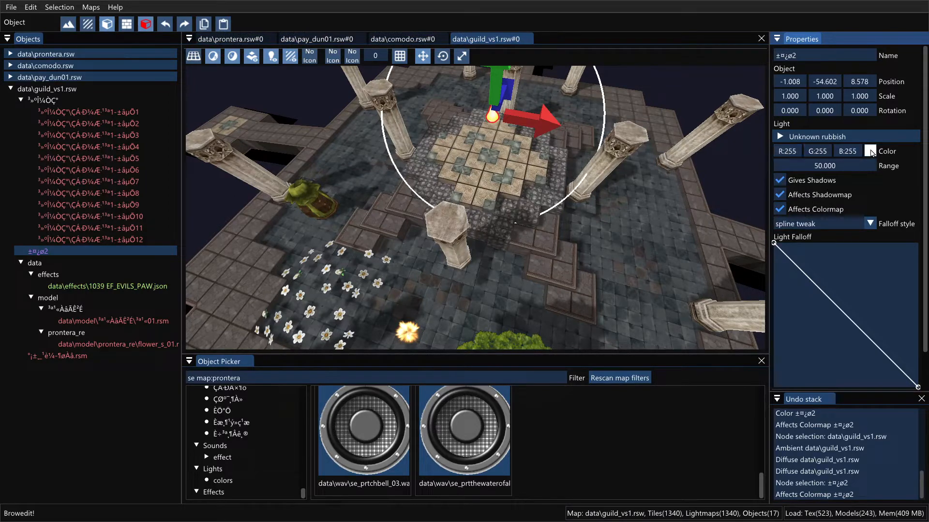
left_click_drag(894, 220, 795, 421)
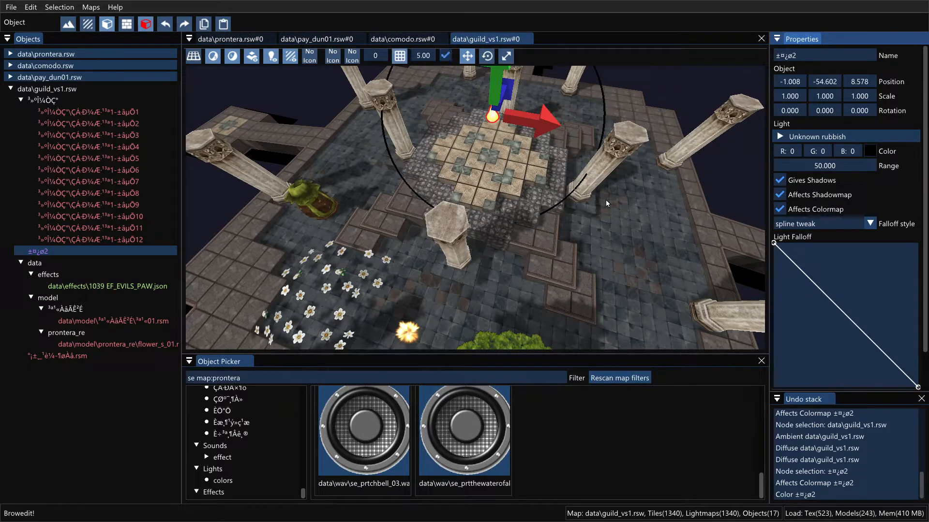
Step: Recalculate the guild_vs1 lightmap at quality 1 with sunlight to apply the middle light's black colour
right_click_drag(544, 190, 538, 162, "shift")
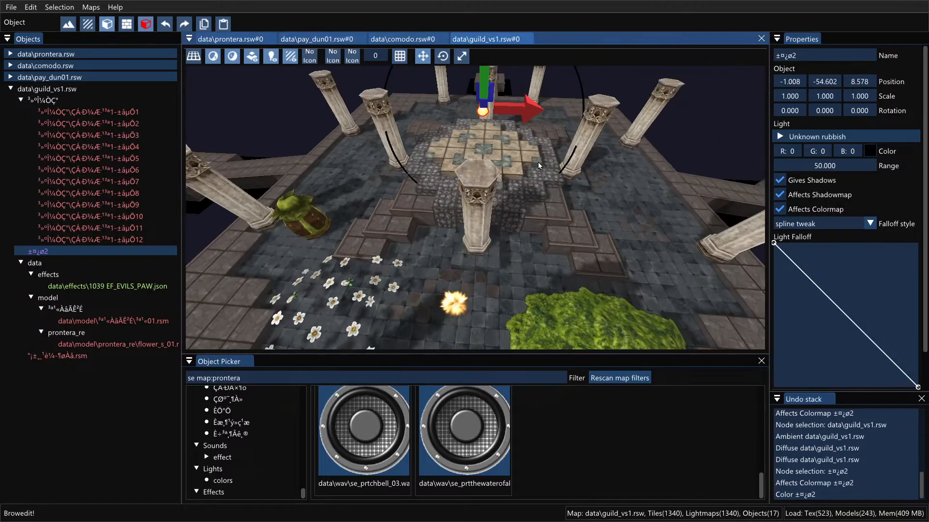
key("ctrl+l")
left_click(363, 308)
right_click_drag(457, 130, 489, 155, "shift")
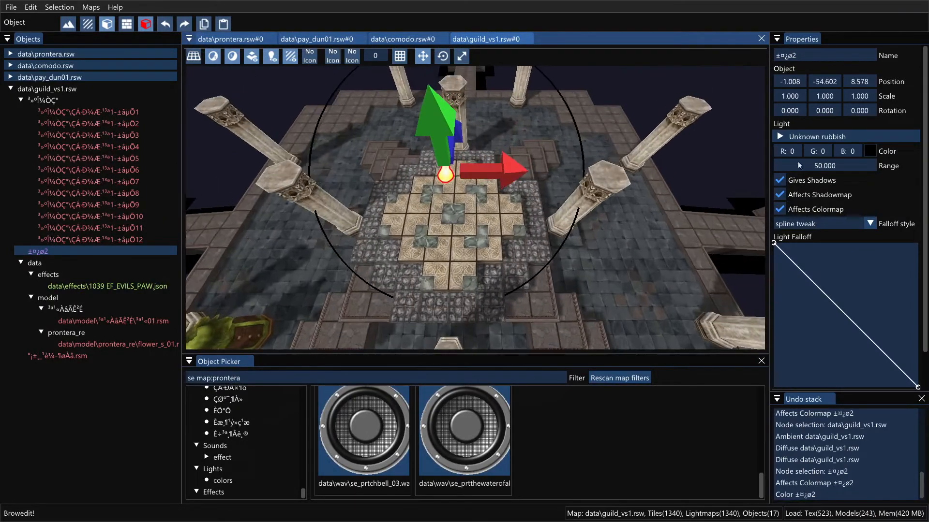
Step: Set the middle light's colour to R 74, G 74, B 74 and recalculate the lightmap
left_click(870, 155)
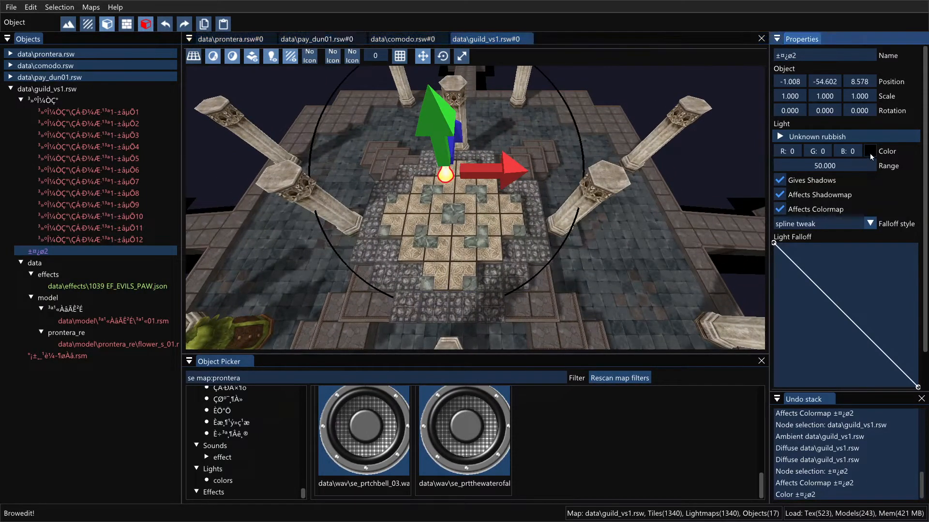
left_click_drag(855, 292, 840, 269)
left_click(660, 247)
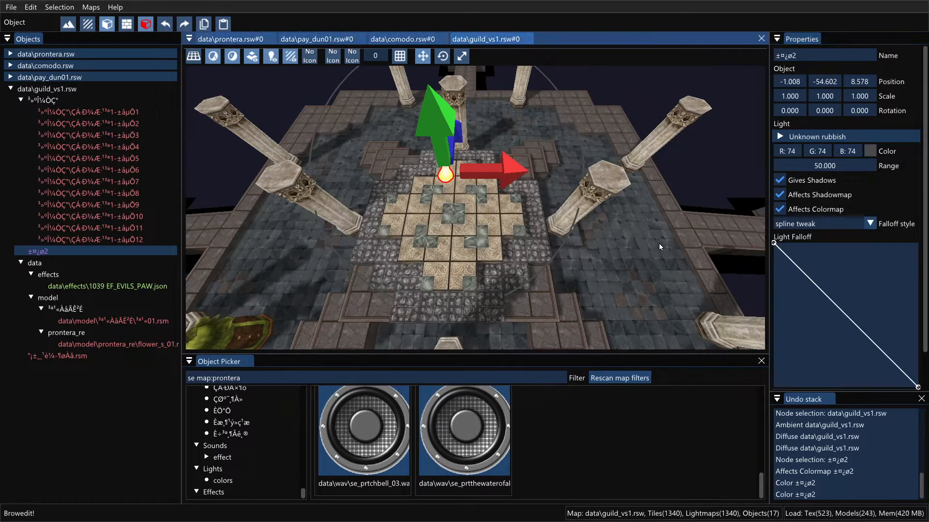
key("ctrl+l")
left_click(360, 310)
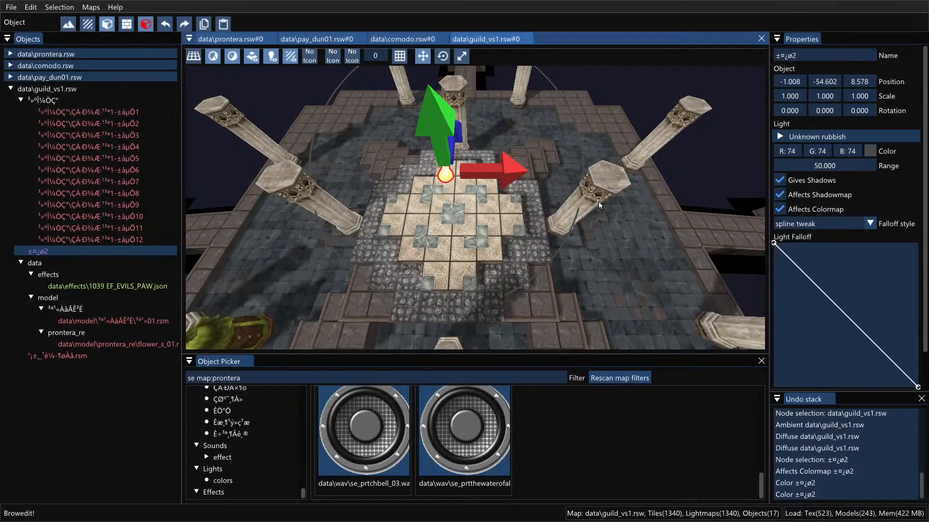
Step: Move the light off the central platform to the open floor beside the pillars, at about 66.7, -44.4, 0.8
middle_click_drag(556, 229, 484, 224, "shift")
left_click_drag(490, 187, 666, 211)
middle_click_drag(666, 211, 599, 194, "shift")
left_click_drag(622, 151, 639, 108)
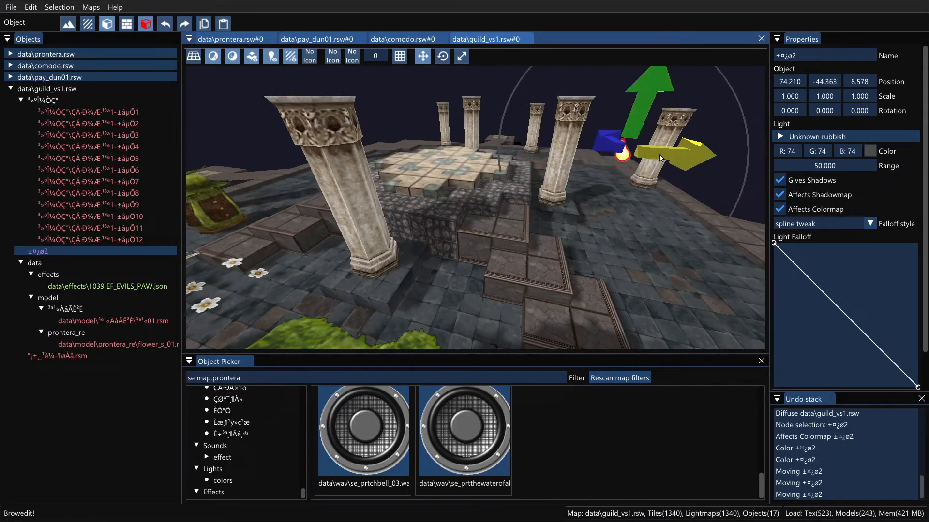
middle_click_drag(659, 155, 589, 256, "shift")
left_click_drag(568, 296, 544, 301)
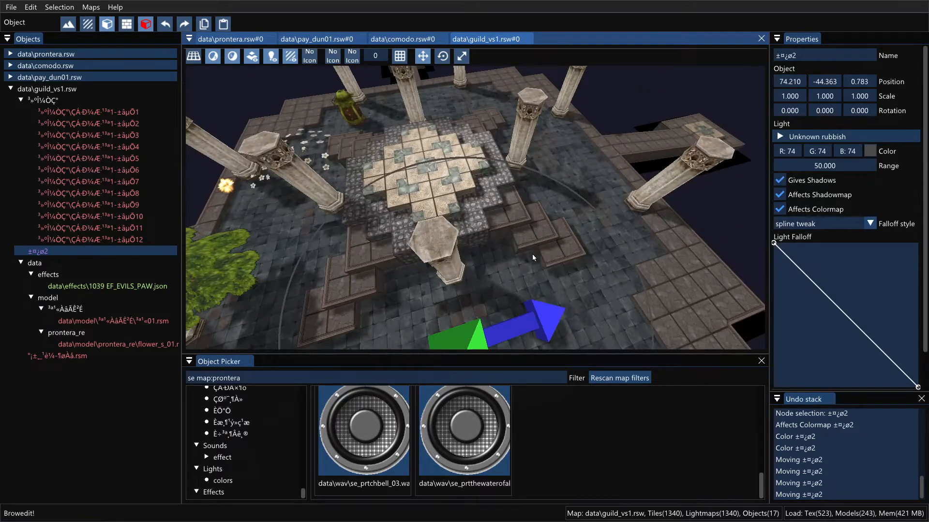
middle_click_drag(531, 253, 623, 268, "shift")
left_click_drag(686, 213, 665, 213)
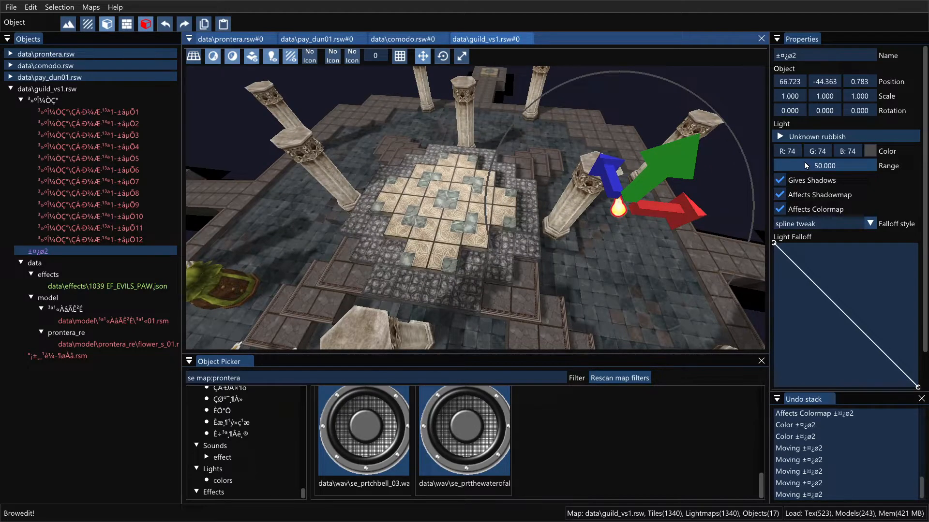
Step: Increase the light's range to 77 and recalculate the lightmap
left_click_drag(805, 162, 818, 165)
key("ctrl+l")
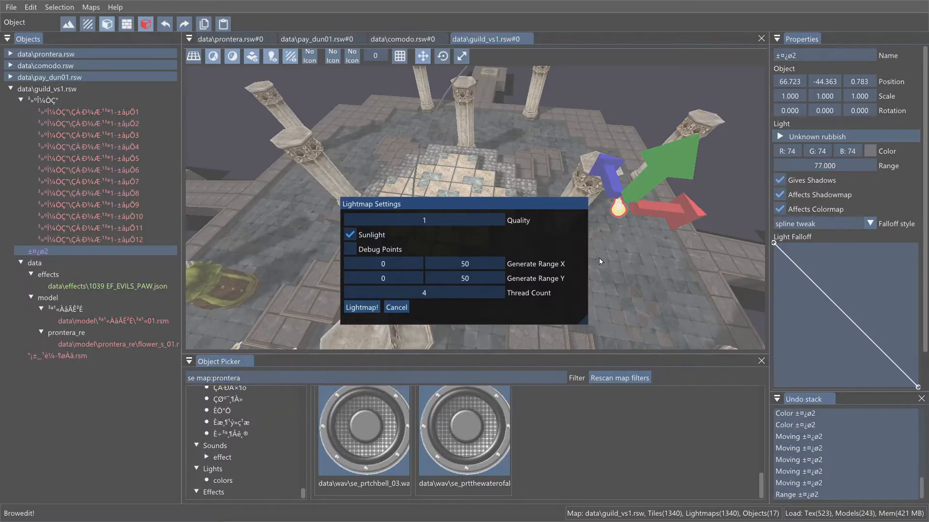
left_click(360, 308)
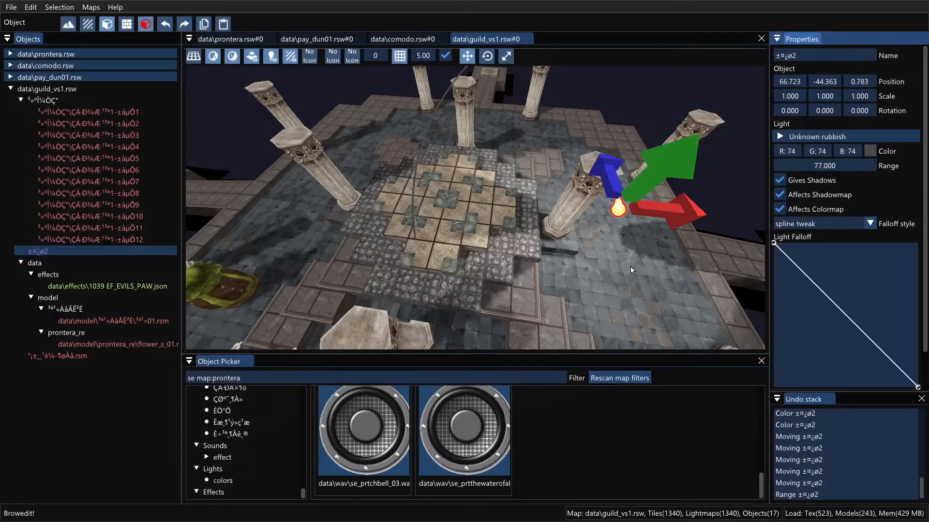
middle_click_drag(631, 267, 612, 271, "shift")
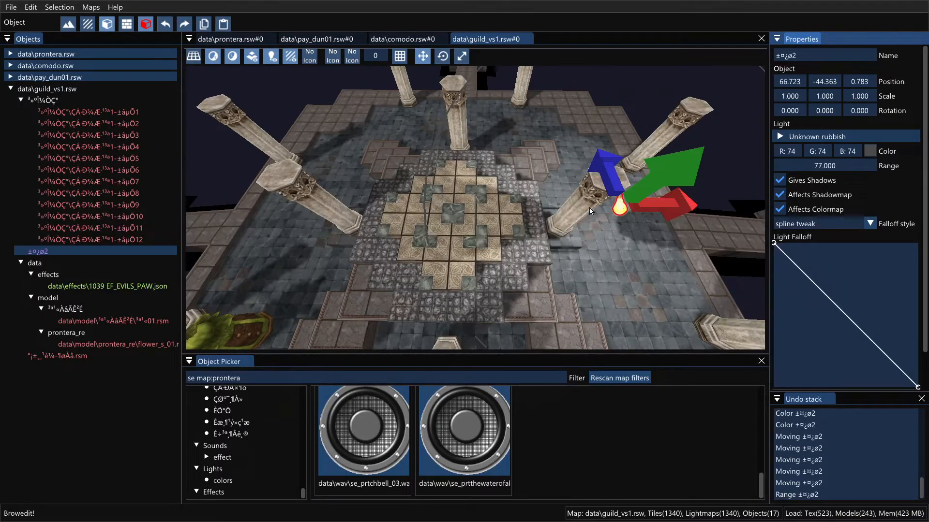
Step: Move the light back over the middle of the central platform, at about 0.2, -53.6, 0.8
middle_click_drag(565, 228, 667, 228, "shift")
left_click_drag(666, 228, 461, 187)
left_click_drag(432, 141, 549, 196)
middle_click_drag(548, 197, 579, 183, "shift")
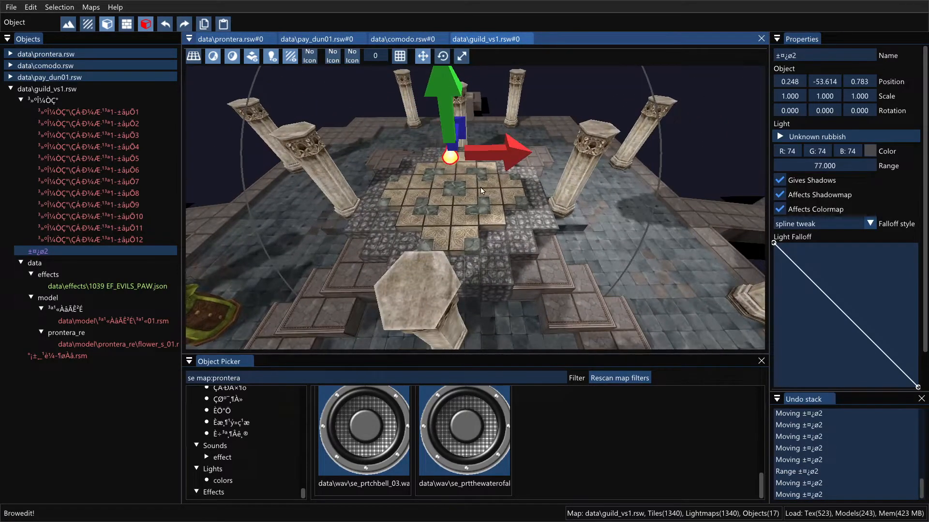
middle_click_drag(524, 197, 556, 196, "shift")
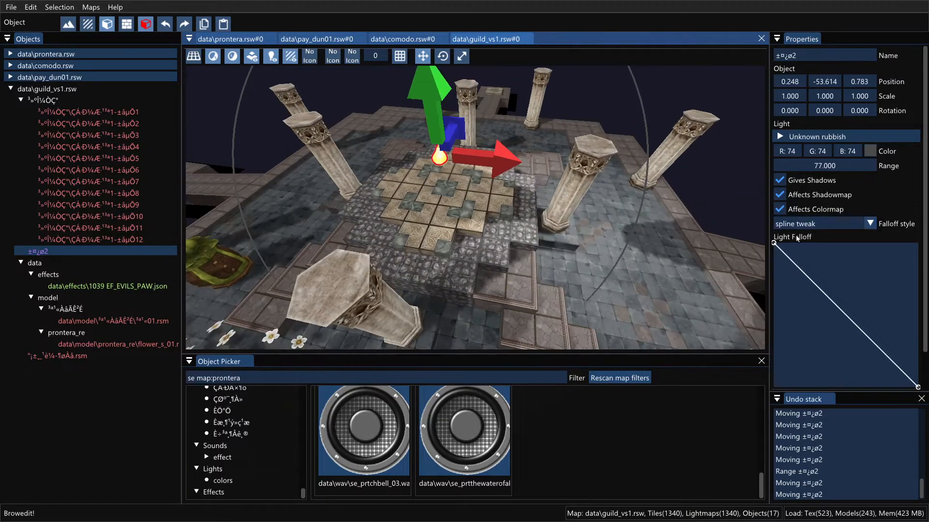
Step: Clear the object picker's filter and look through the light templates, including the colors folder
scroll(813, 263, "down", 2)
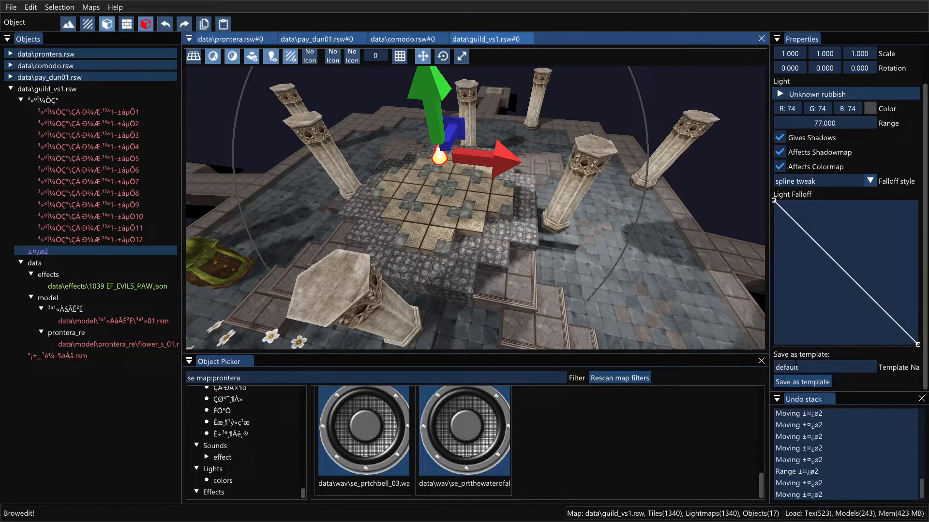
left_click(213, 468)
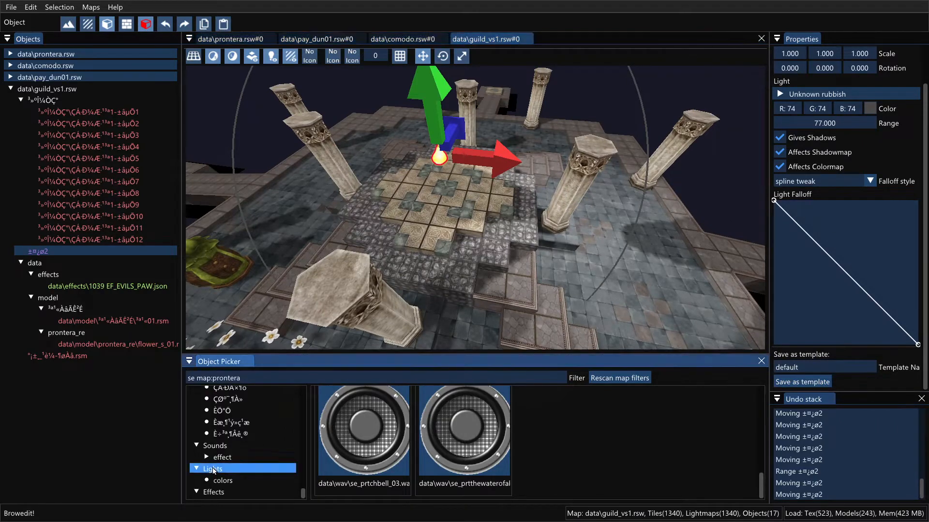
double_click(240, 377)
key("BackSpace")
key("BackSpace")
key("BackSpace")
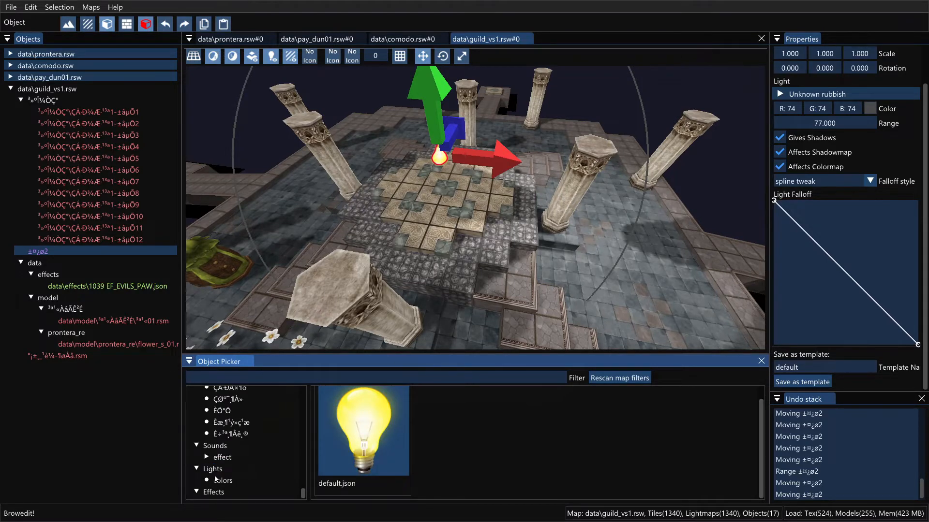
left_click(240, 480)
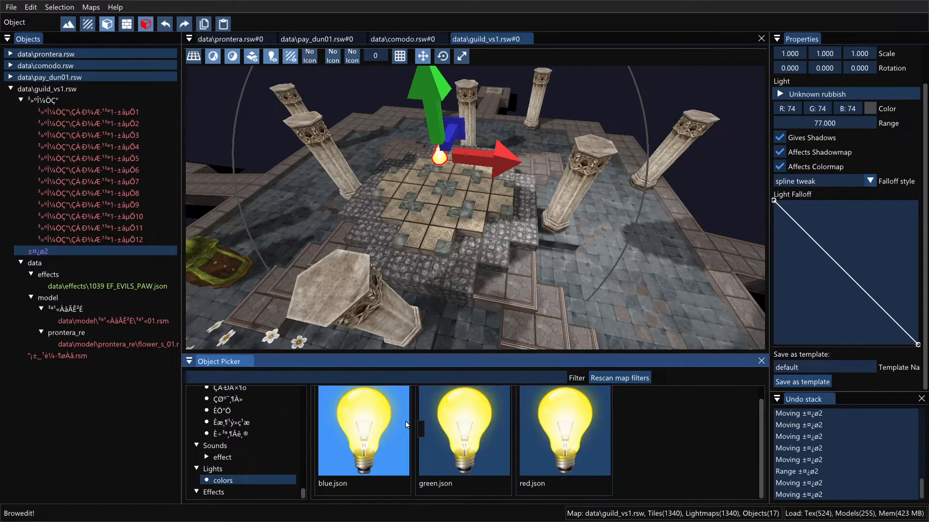
left_click(225, 467)
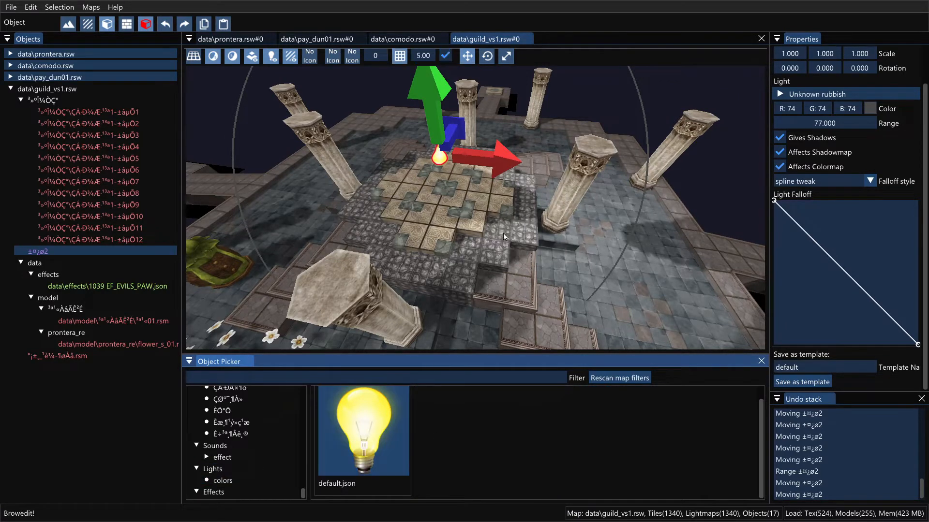
Step: Browse a model category in the object picker and review the available falloff styles for the light
middle_click_drag(503, 233, 530, 265, "shift")
scroll(245, 405, "up", 3)
left_click(245, 404)
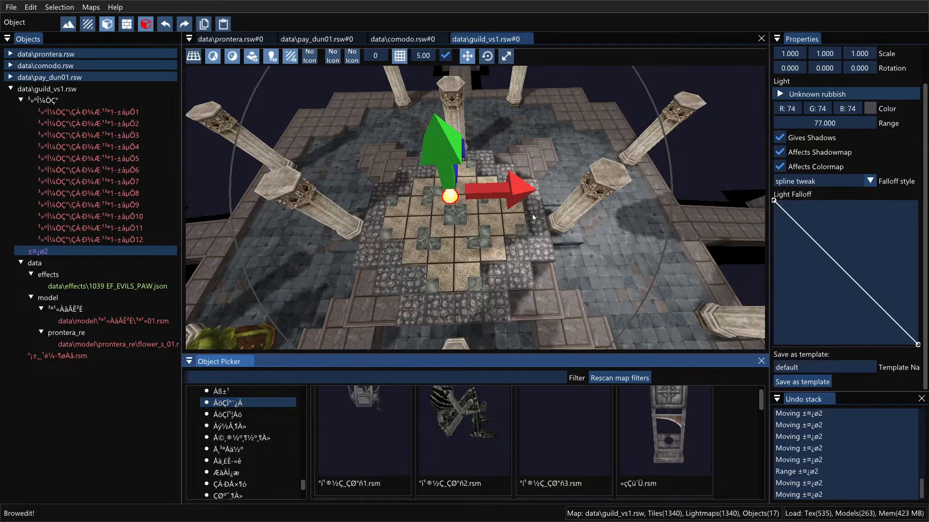
middle_click_drag(532, 214, 558, 192, "shift")
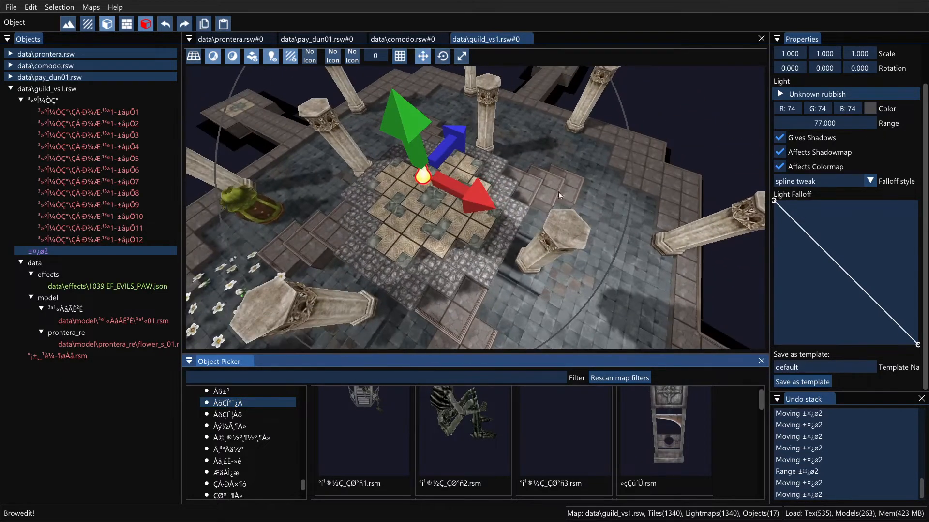
left_click(857, 184)
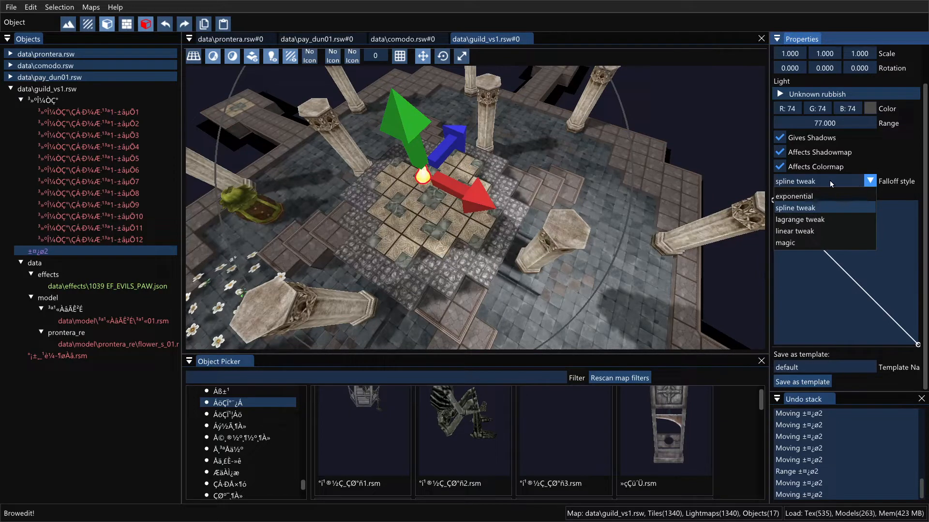
left_click(834, 178)
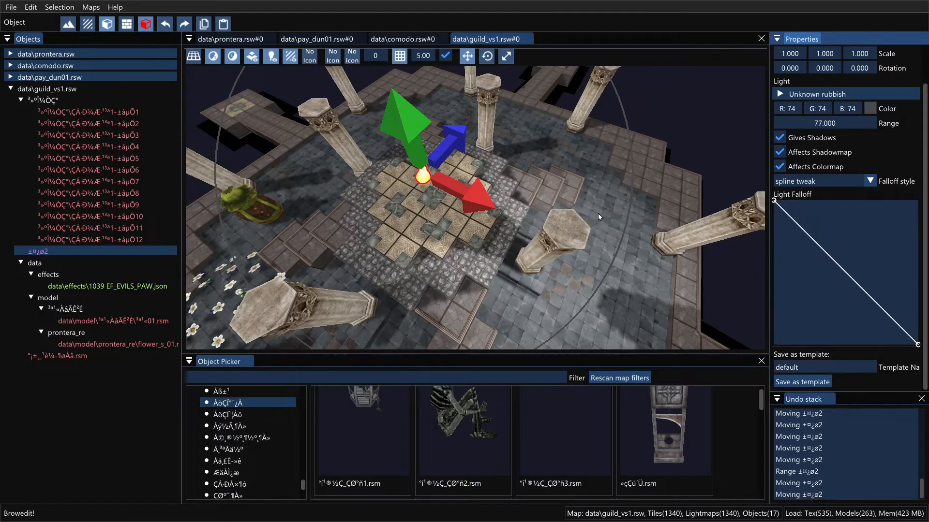
right_click_drag(597, 213, 652, 199)
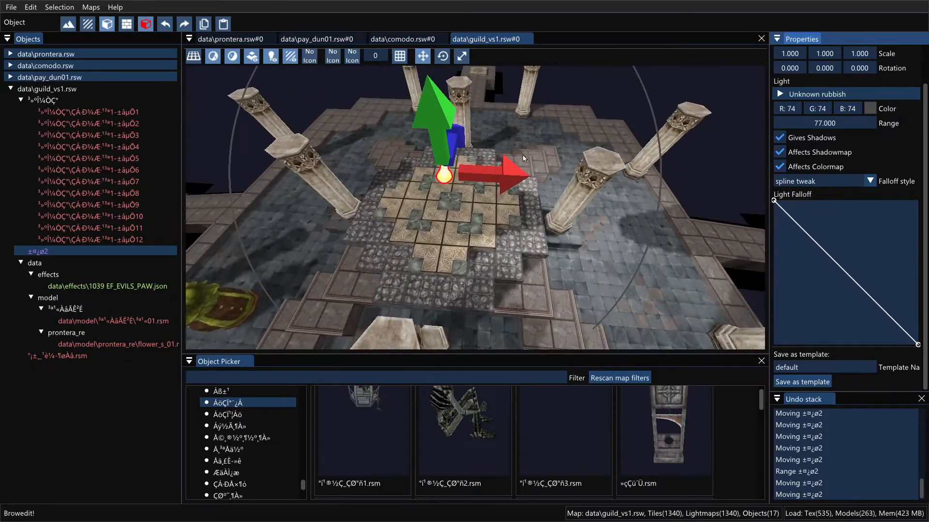
Step: Reduce the light's range to 53 and recalculate the lightmap
left_click_drag(841, 126, 827, 126)
right_click_drag(665, 201, 642, 199, "shift")
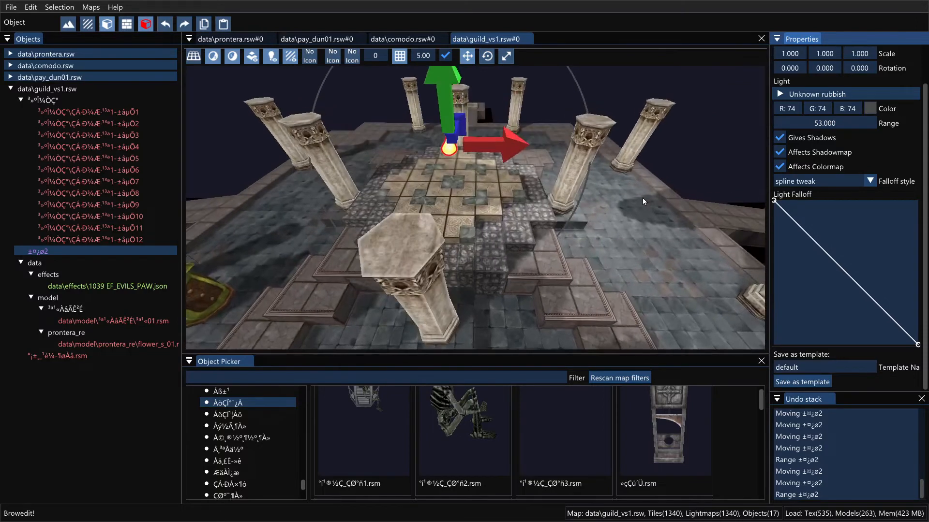
key("ctrl+l")
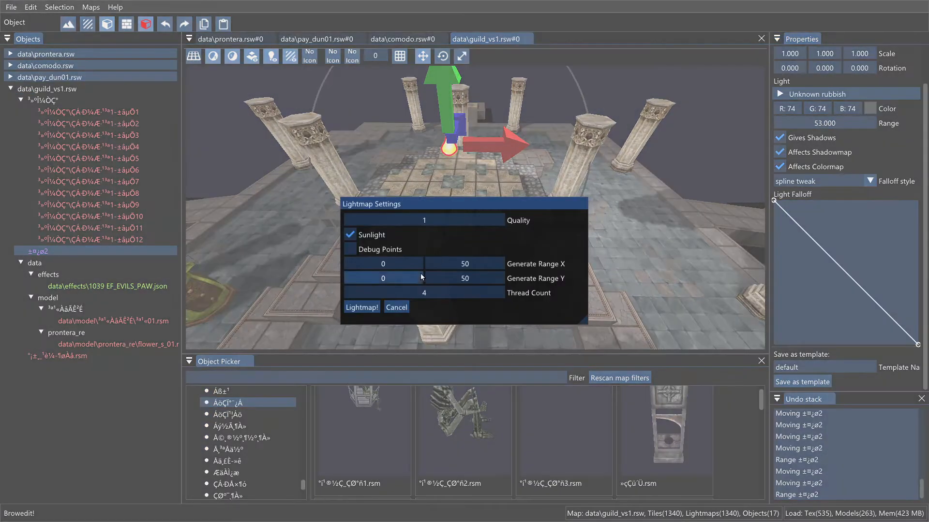
left_click(362, 306)
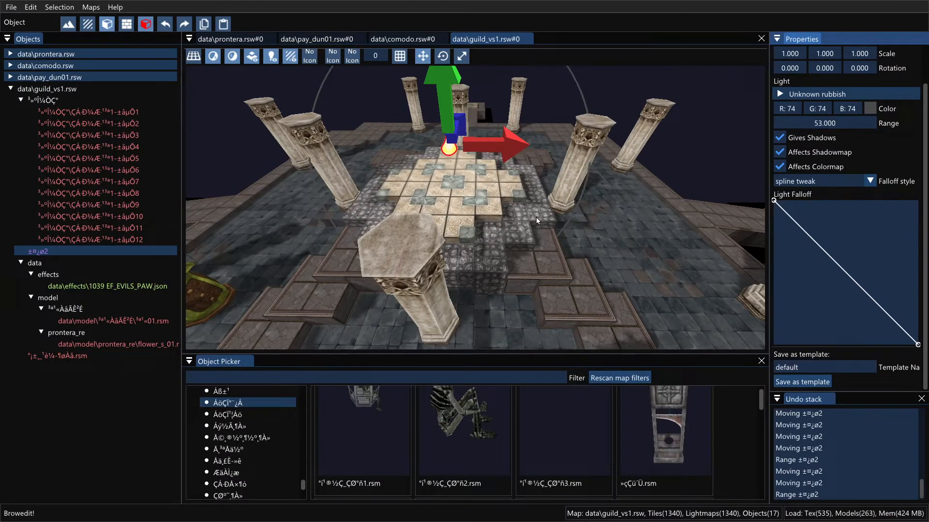
scroll(459, 187, "up", 2)
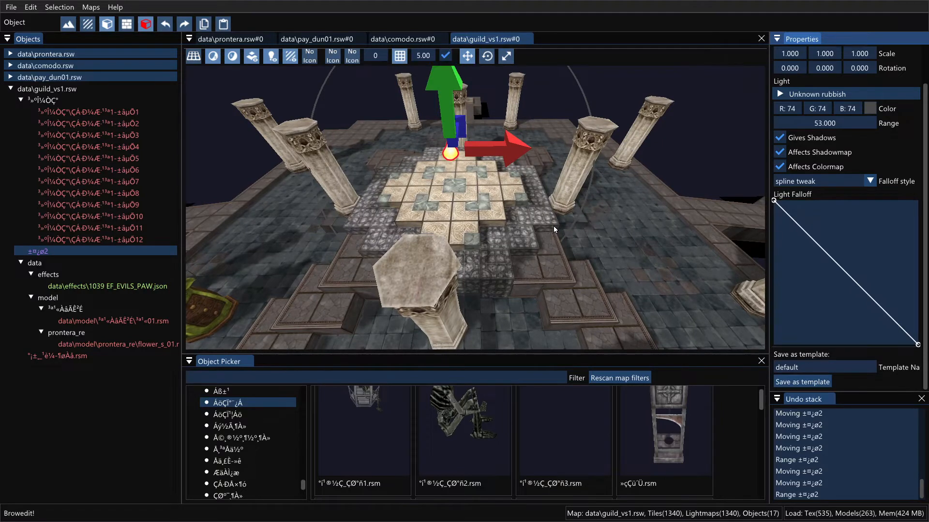
right_click_drag(553, 225, 584, 235)
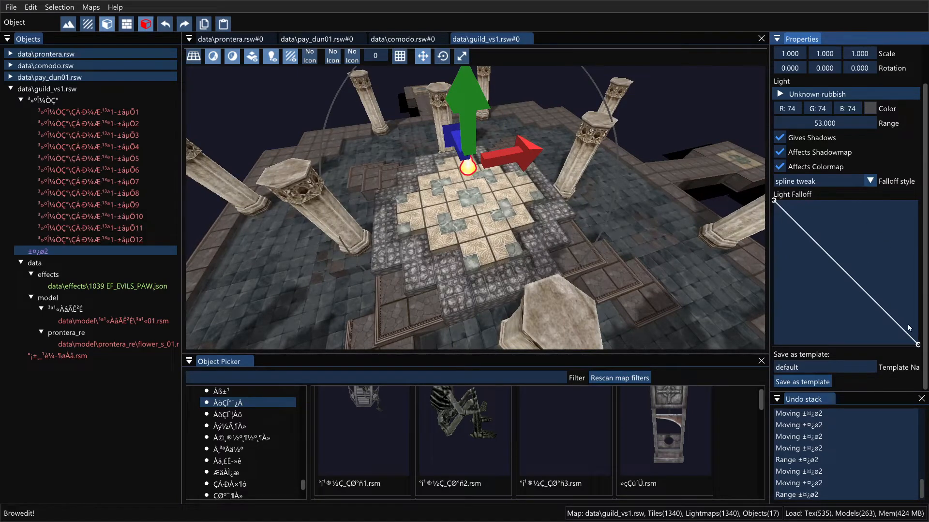
Step: Change the light's falloff style to exponential with an exponent of 4.13
right_click_drag(657, 239, 600, 208)
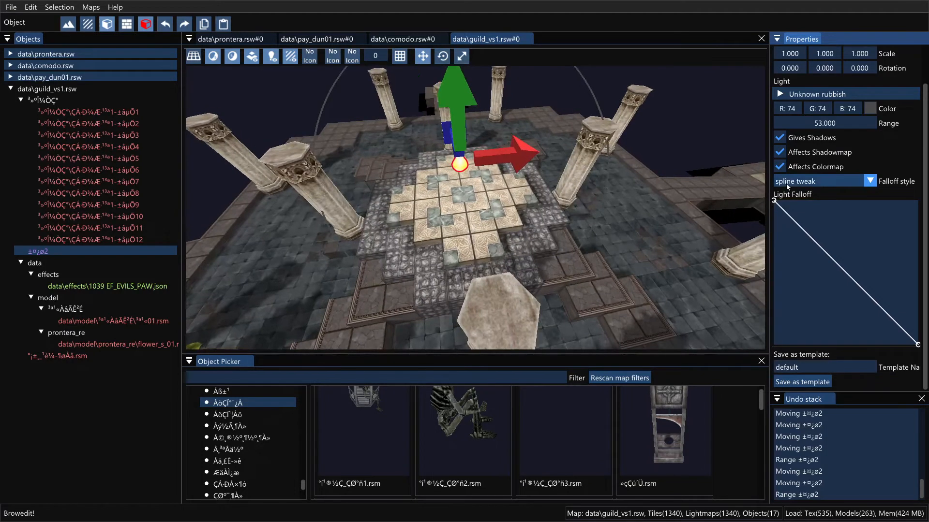
left_click(786, 185)
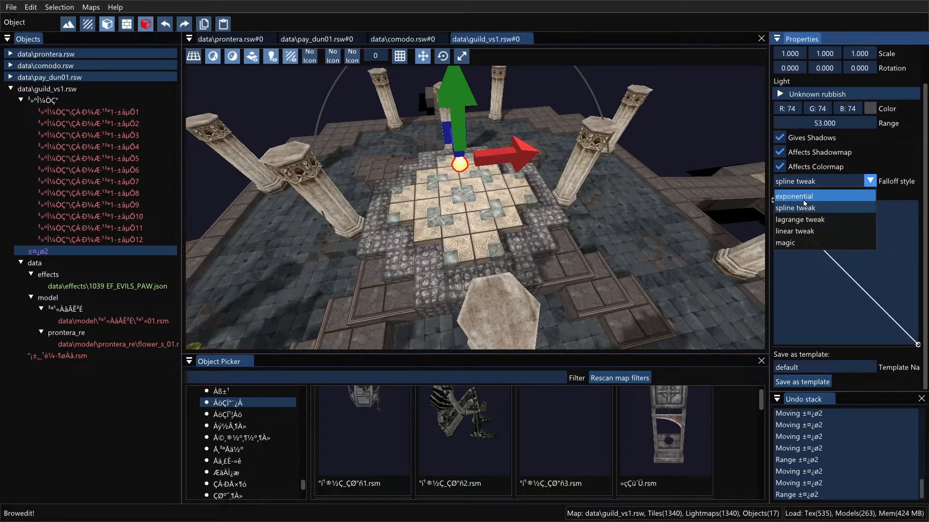
left_click(803, 197)
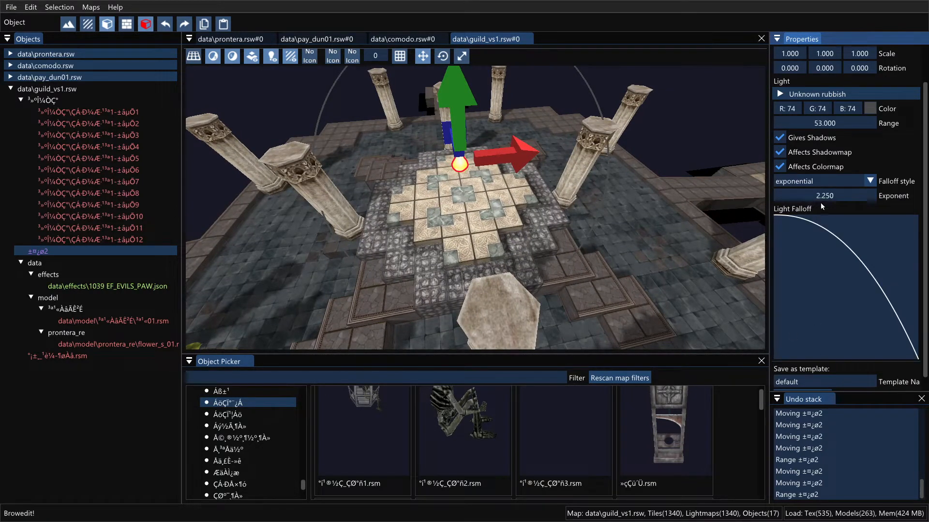
left_click_drag(820, 197, 891, 196)
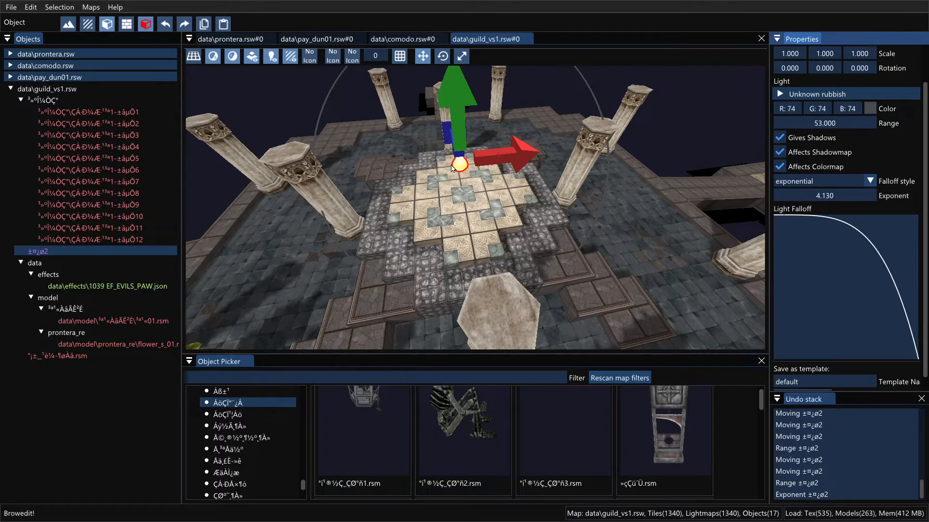
Step: Recalculate the lightmap with the exponential falloff and inspect the lit platform up close
key("ctrl+l")
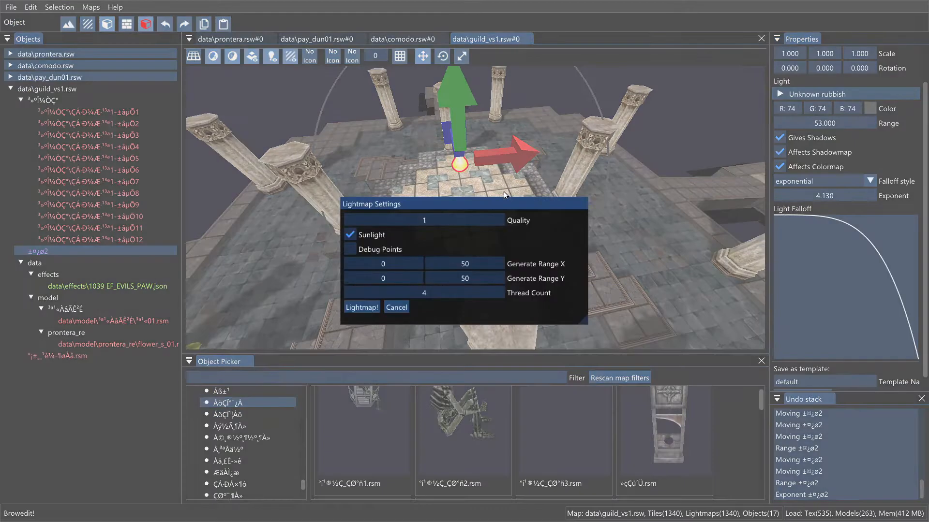
left_click(362, 307)
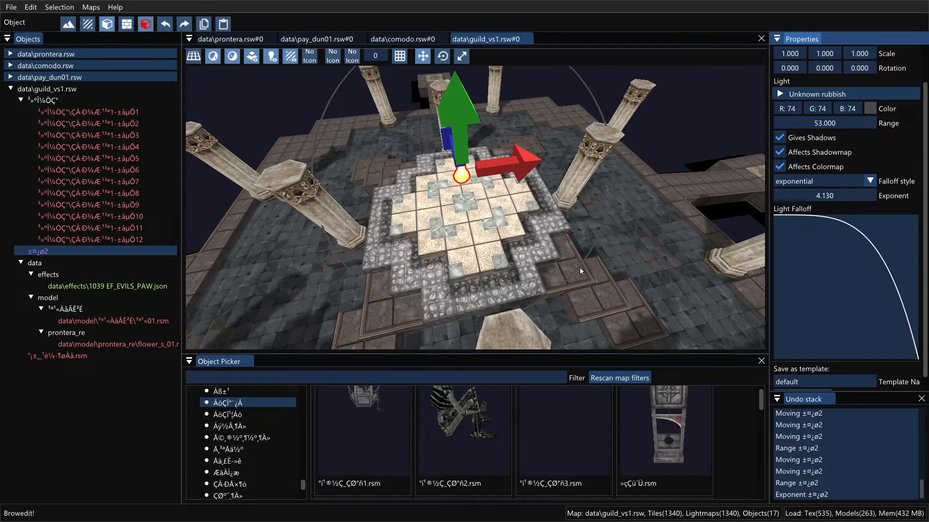
scroll(511, 262, "up", 2)
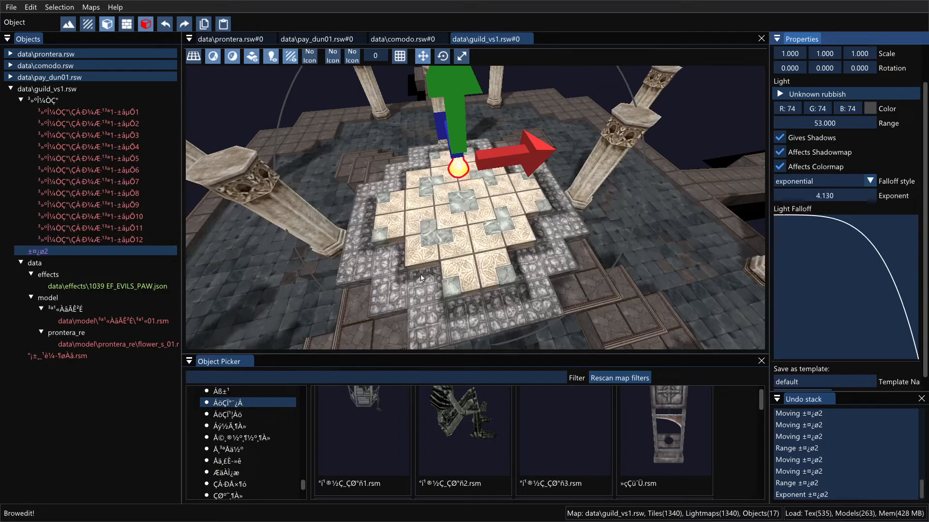
Step: Set the light's falloff exponent to 0.54 and recalculate the lightmap with the existing settings
right_click_drag(439, 296, 468, 193)
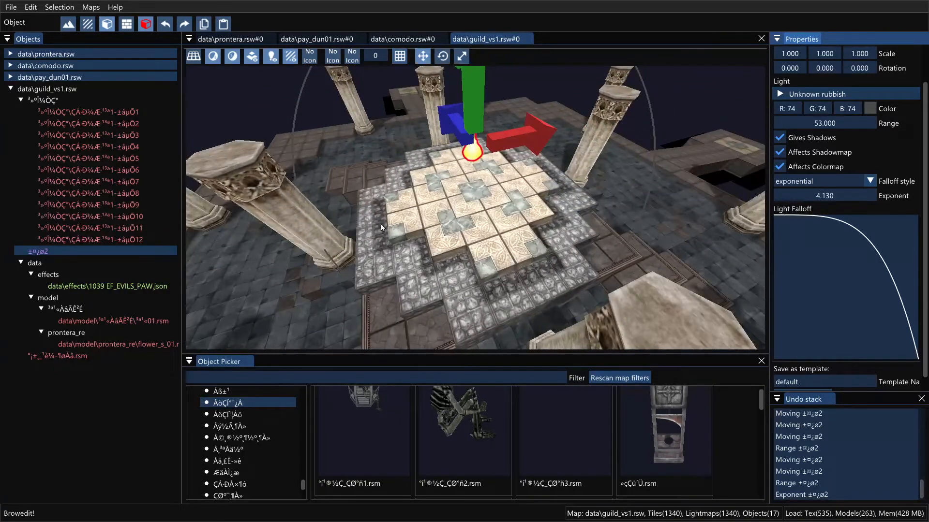
right_click_drag(376, 231, 604, 235)
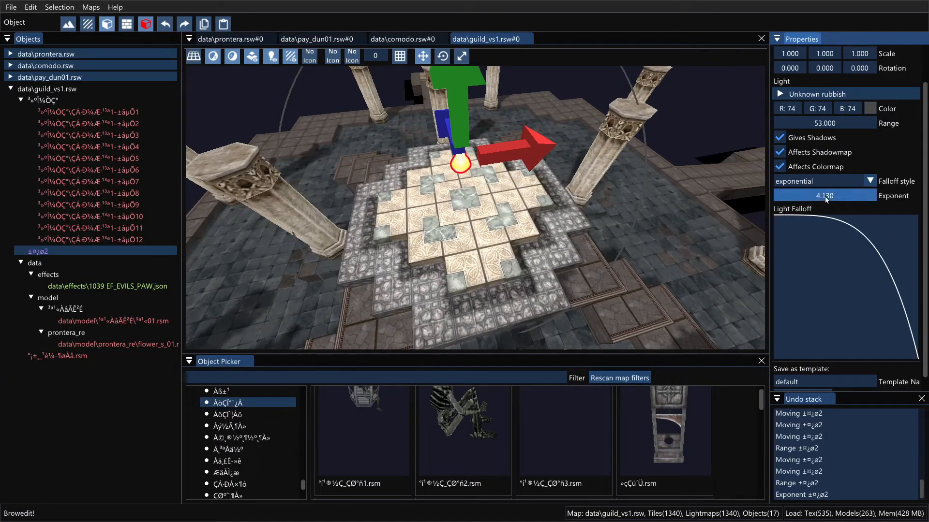
left_click_drag(825, 196, 614, 205)
key("ctrl+l")
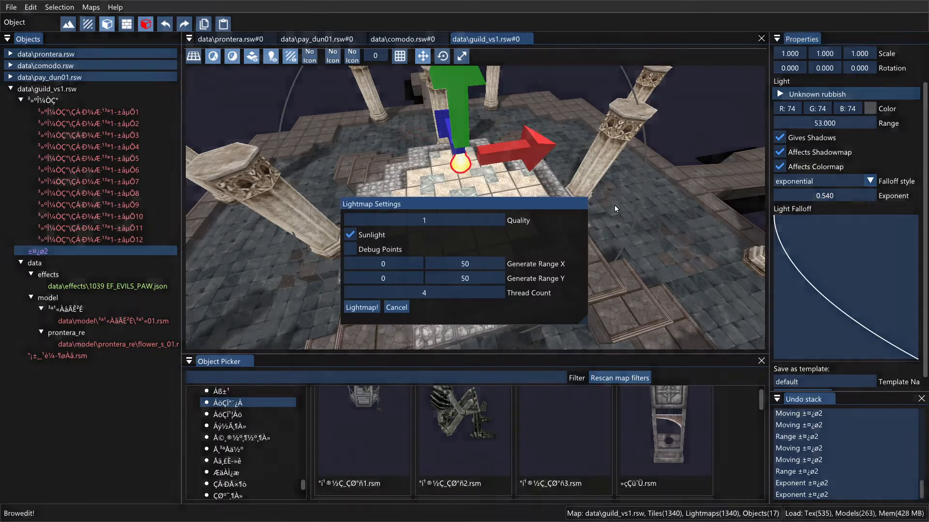
left_click(372, 307)
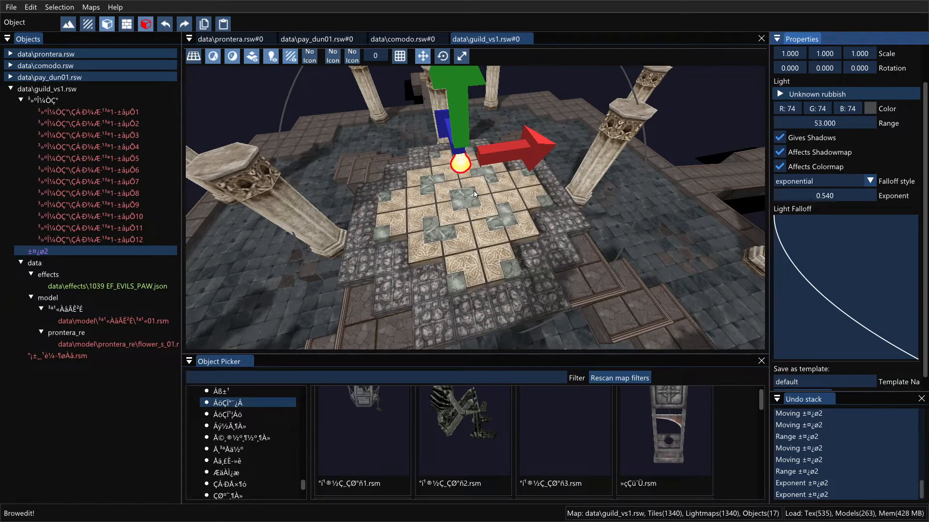
Step: Move the light off the tiled platform onto the dark walkway between the pillars, lower it slightly and recalculate the lightmap
right_click_drag(495, 173, 239, 185)
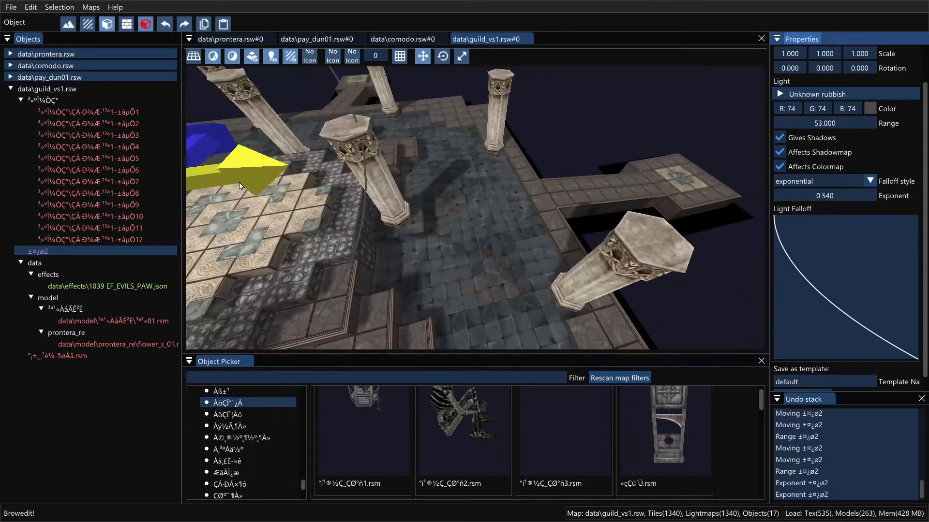
left_click_drag(239, 185, 554, 159)
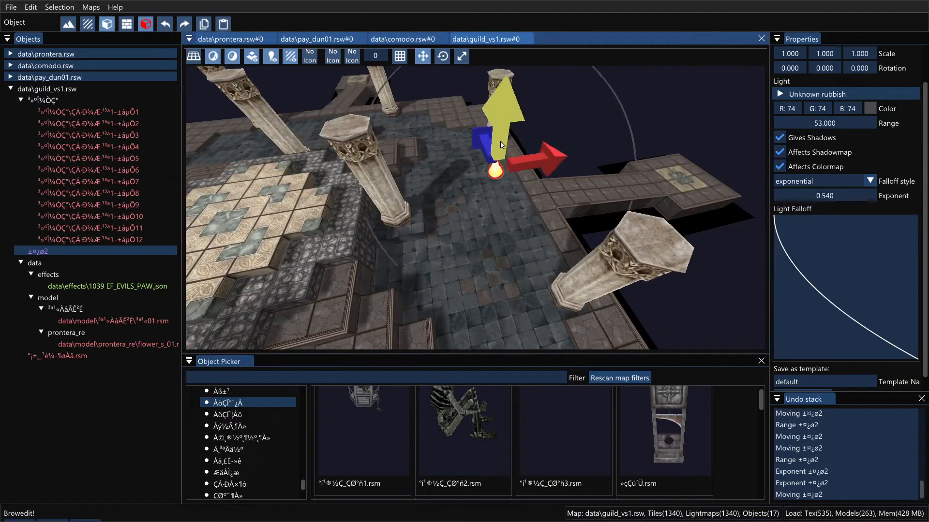
left_click_drag(500, 145, 500, 159)
right_click_drag(509, 162, 532, 180, "shift")
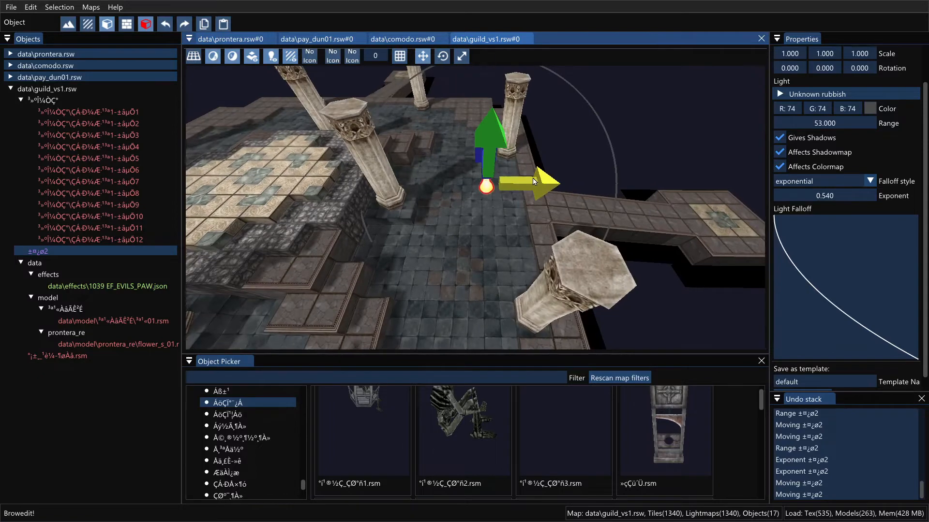
key("ctrl+l")
left_click(368, 306)
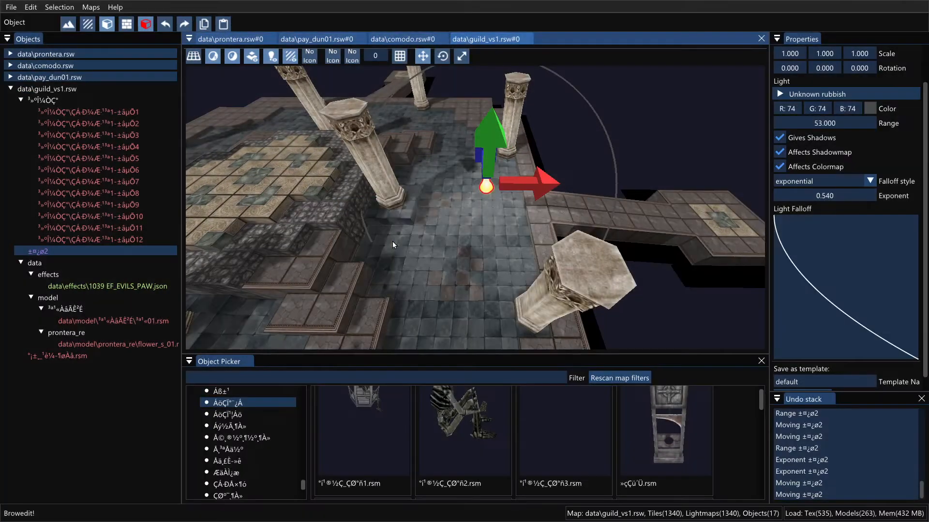
right_click_drag(439, 222, 462, 264, "shift")
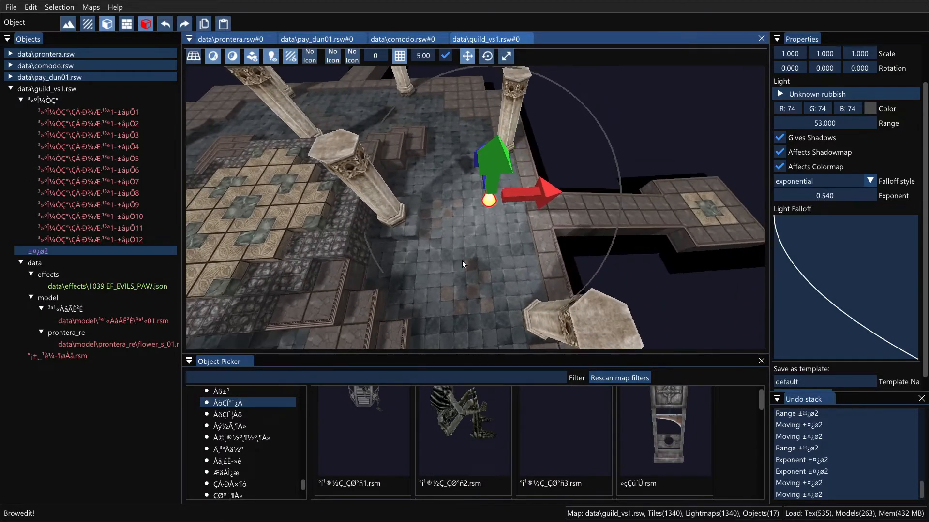
Step: Set the lightmap intensity of the guild_vs1 map to 0 and recalculate the lightmap
left_click(57, 90)
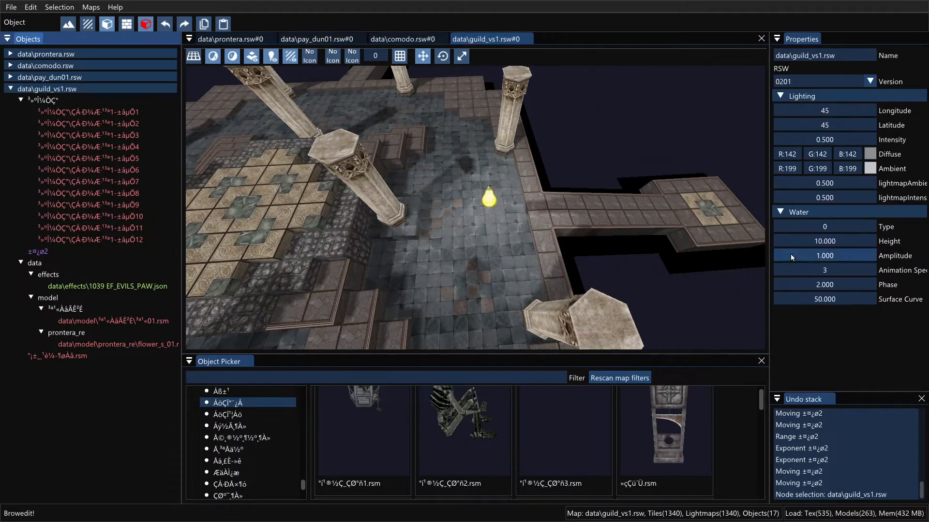
double_click(829, 196)
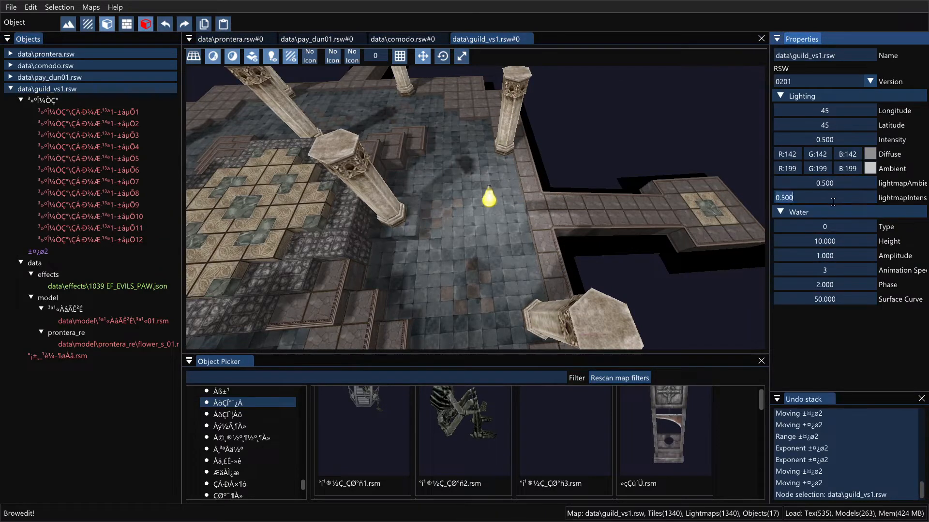
type("0")
key("Return")
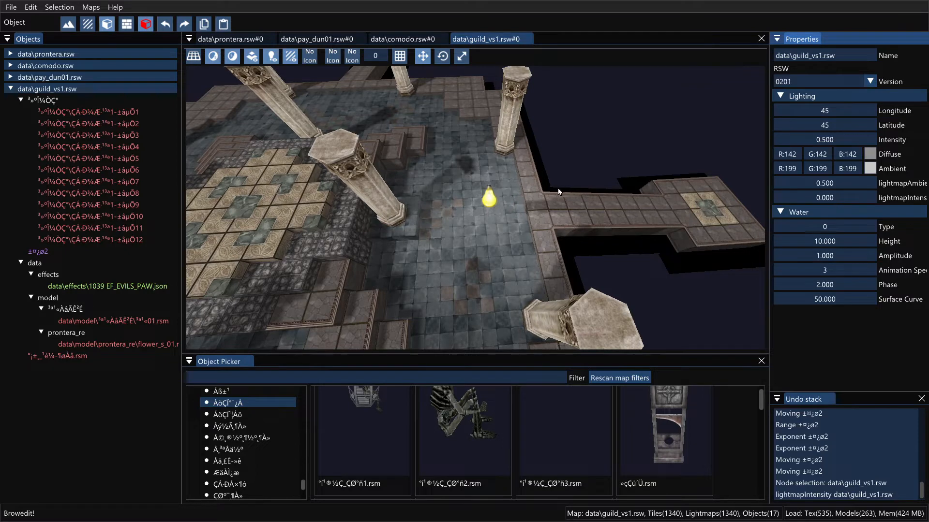
key("ctrl+l")
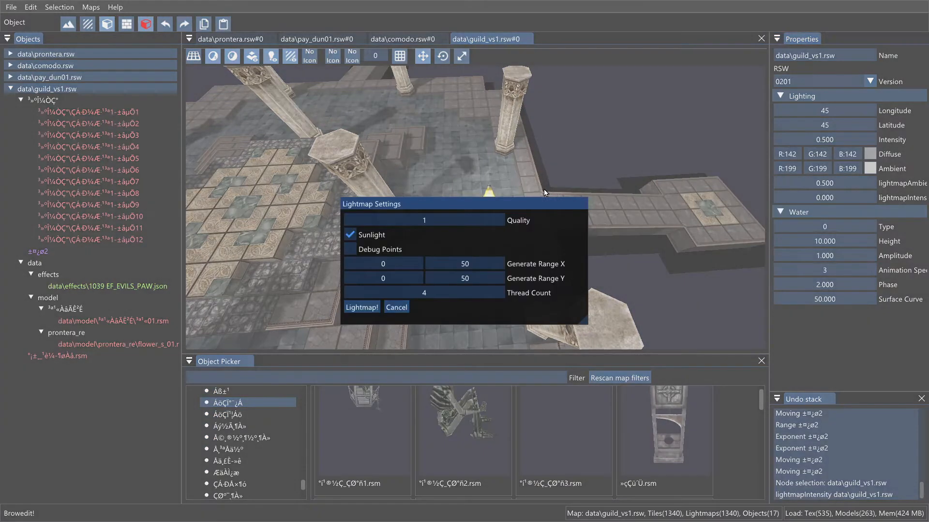
left_click(375, 308)
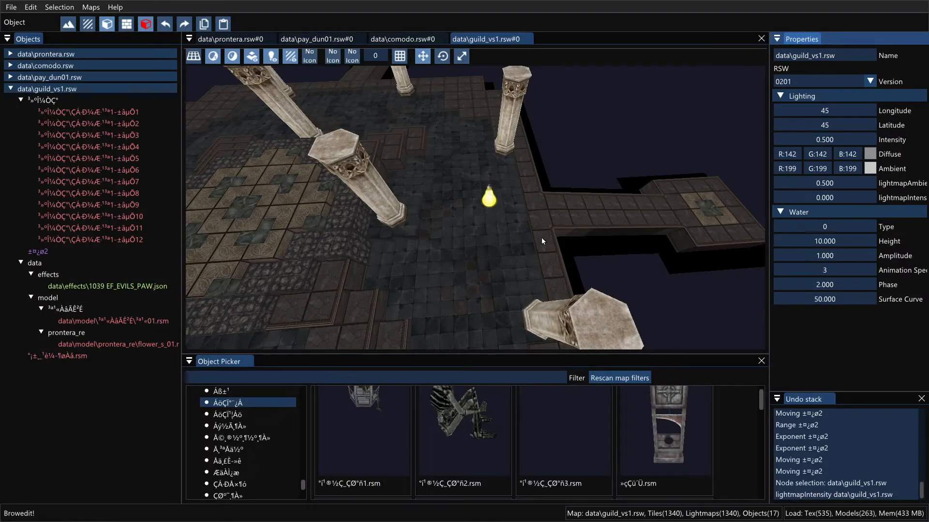
Step: Set the walkway light's falloff exponent to 1.24 and recalculate the lightmap, repeating the calculation once
left_click(493, 195)
right_click_drag(500, 261, 497, 218, "shift")
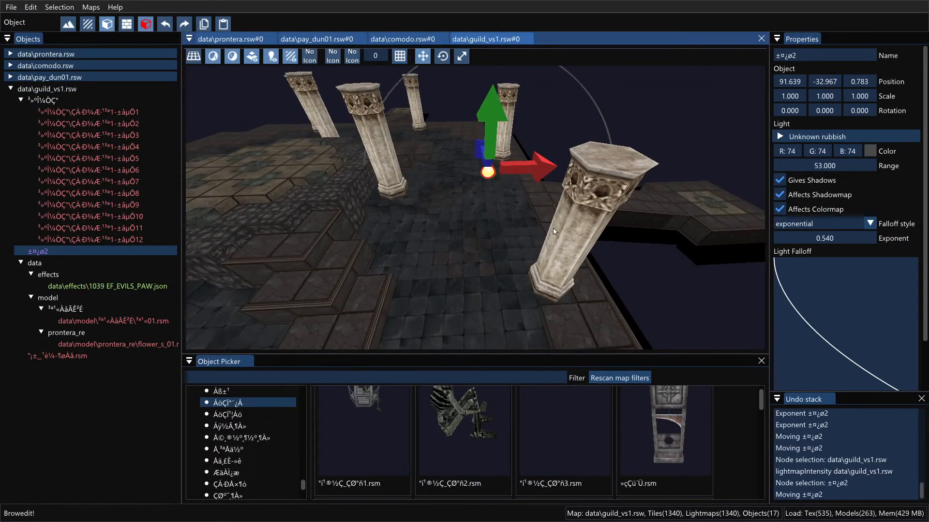
left_click_drag(832, 239, 867, 237)
key("ctrl+l")
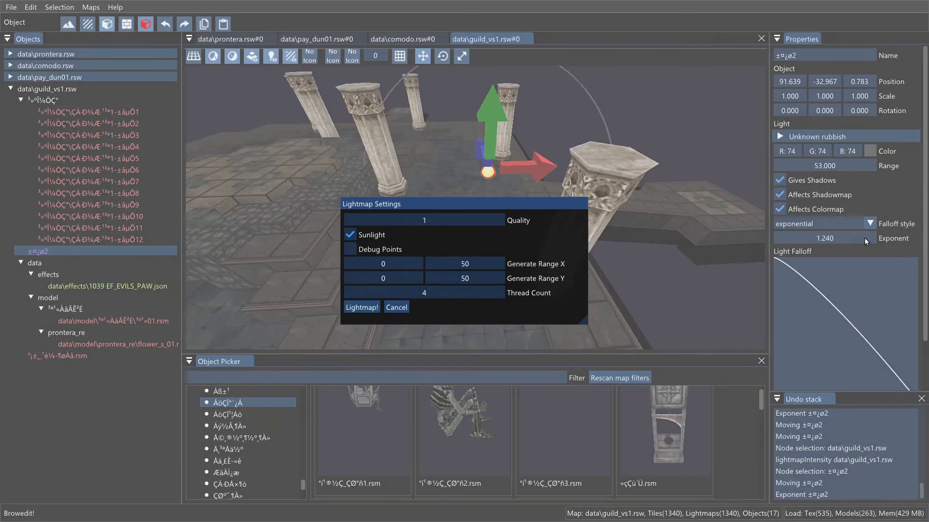
left_click(358, 309)
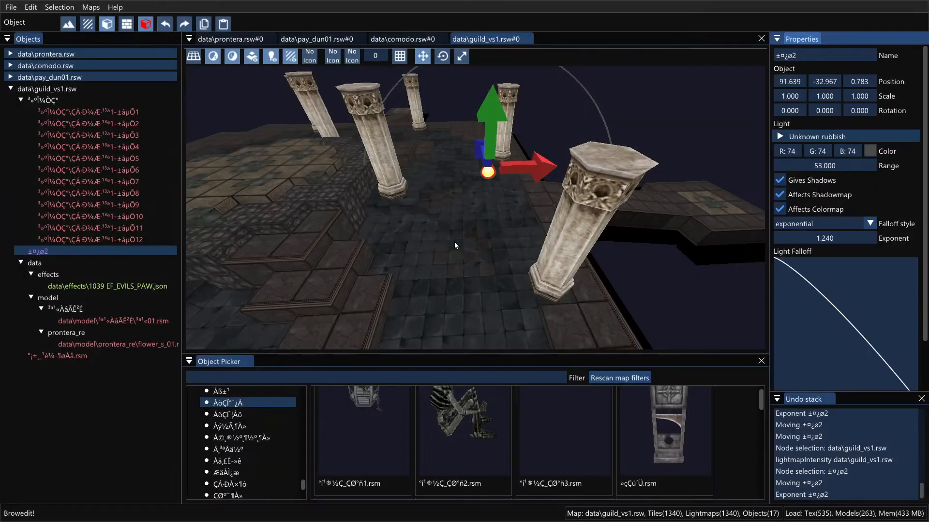
middle_click_drag(454, 243, 443, 275, "shift")
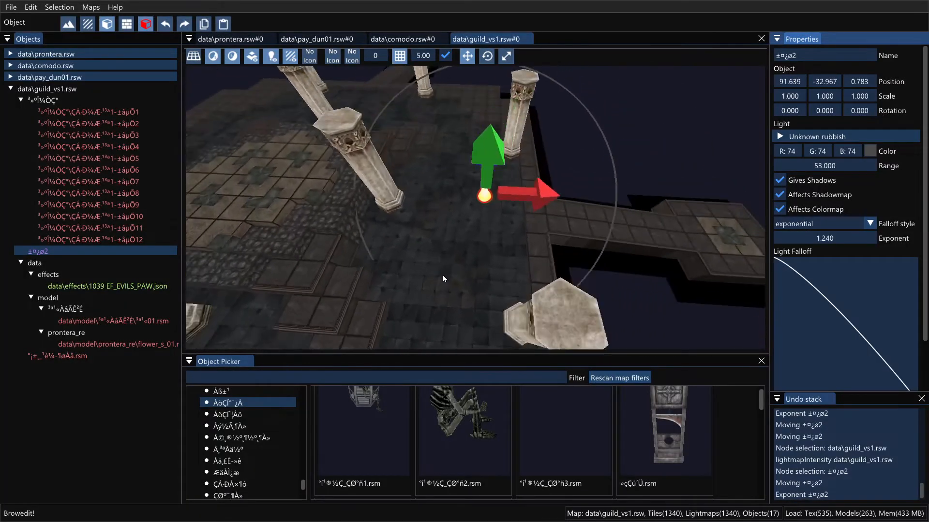
key("ctrl+l")
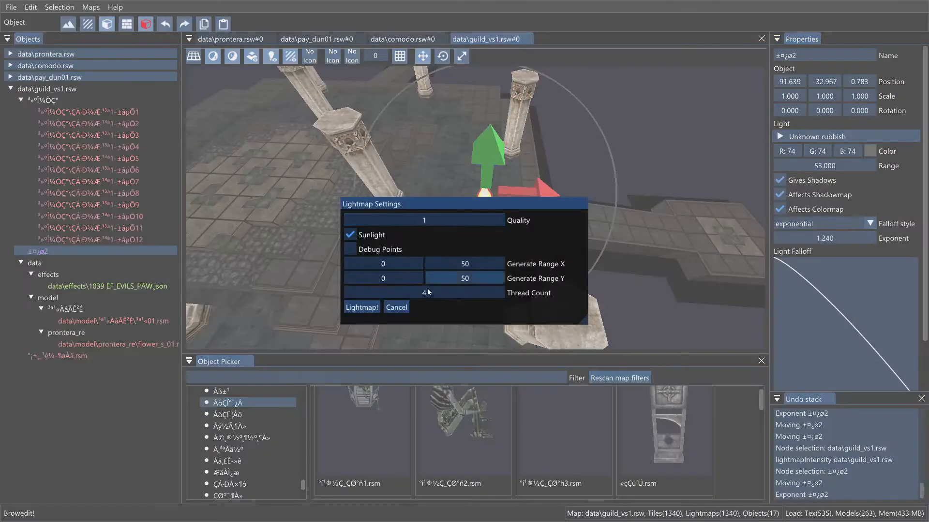
left_click(368, 310)
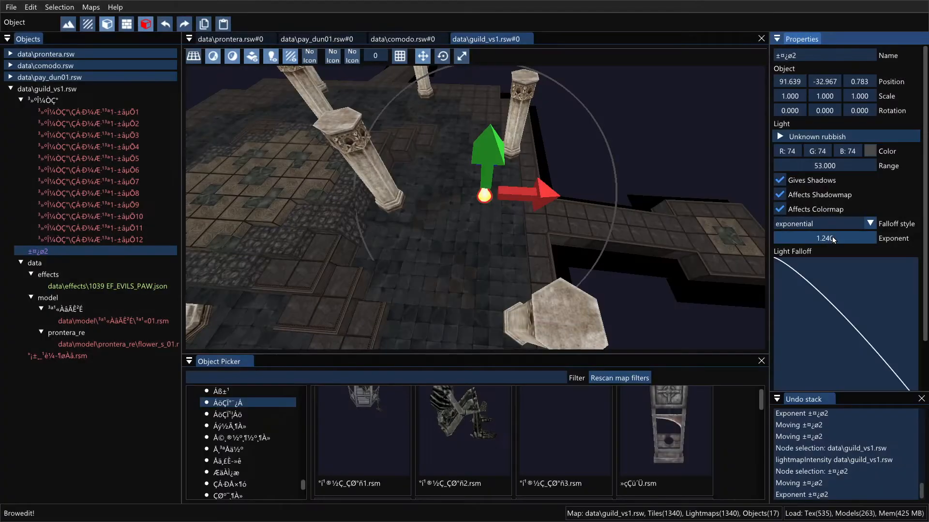
Step: Raise the light's falloff exponent to 6.56 and recalculate the lightmap
left_click_drag(831, 238, 928, 239)
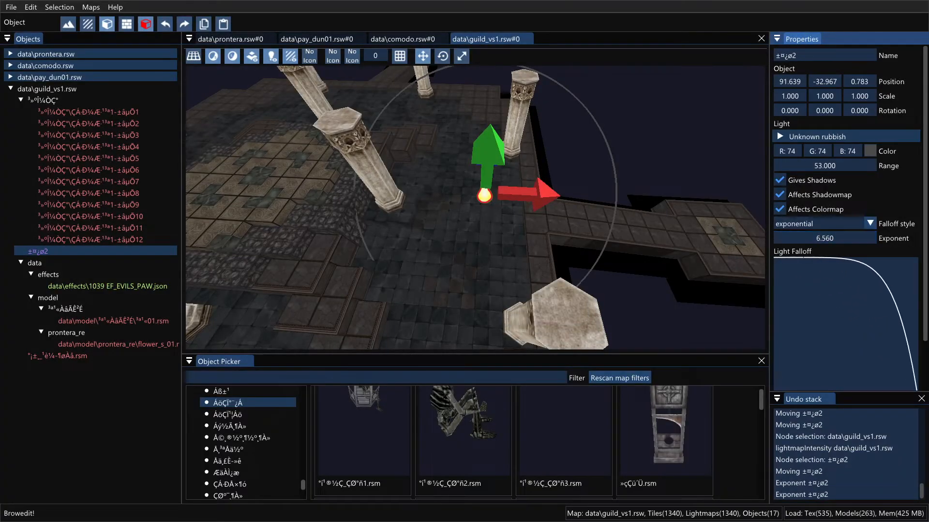
key("ctrl+l")
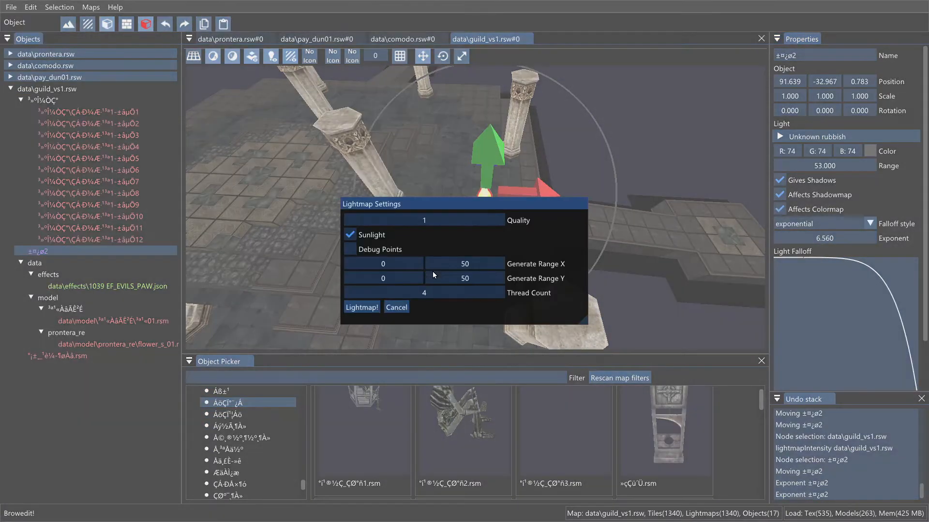
left_click(363, 307)
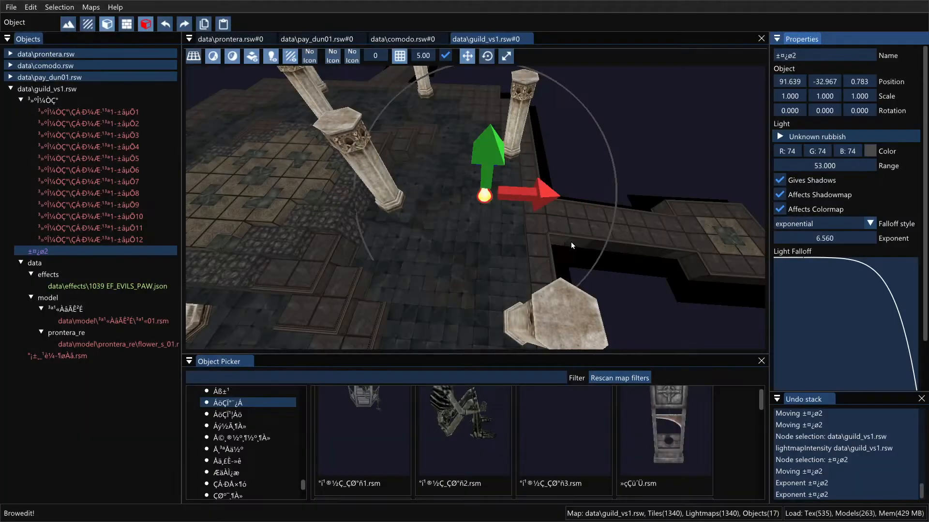
right_click_drag(572, 243, 582, 215, "shift")
Step: Set the guild_vs1 map's lightmap intensity to 0.5 and recalculate the lightmap
left_click(59, 89)
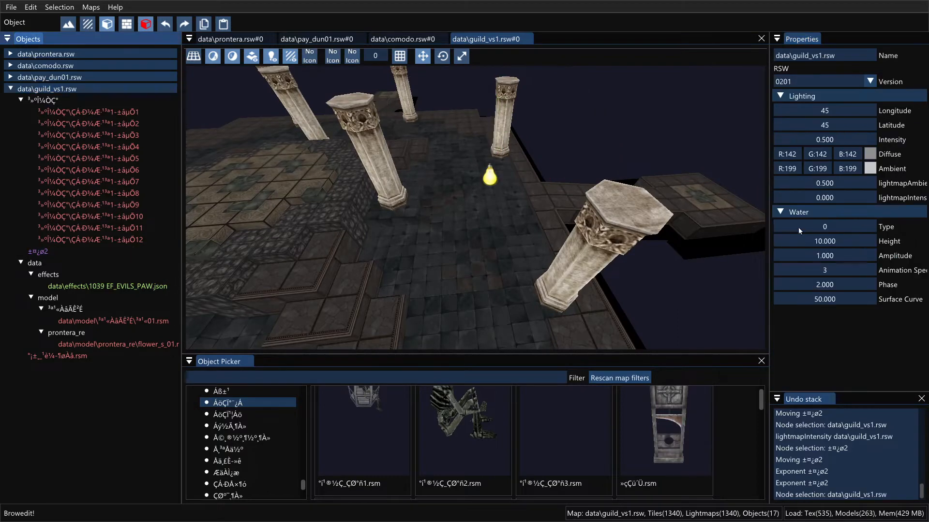
left_click(832, 202)
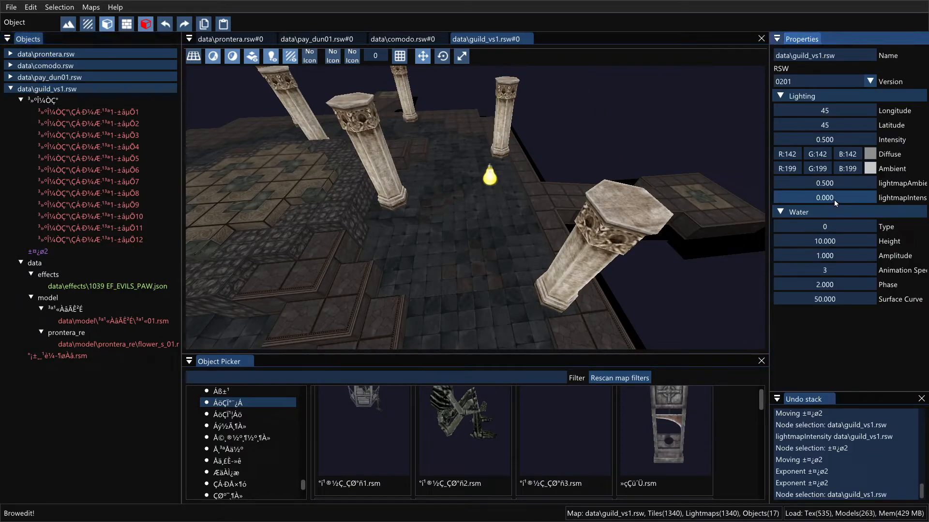
double_click(837, 197)
type("0.5")
key("Return")
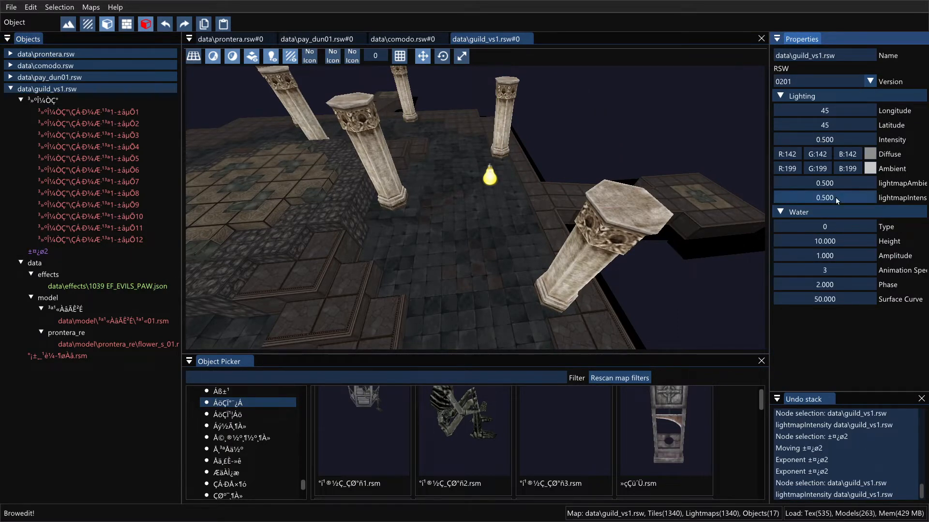
key("ctrl+l")
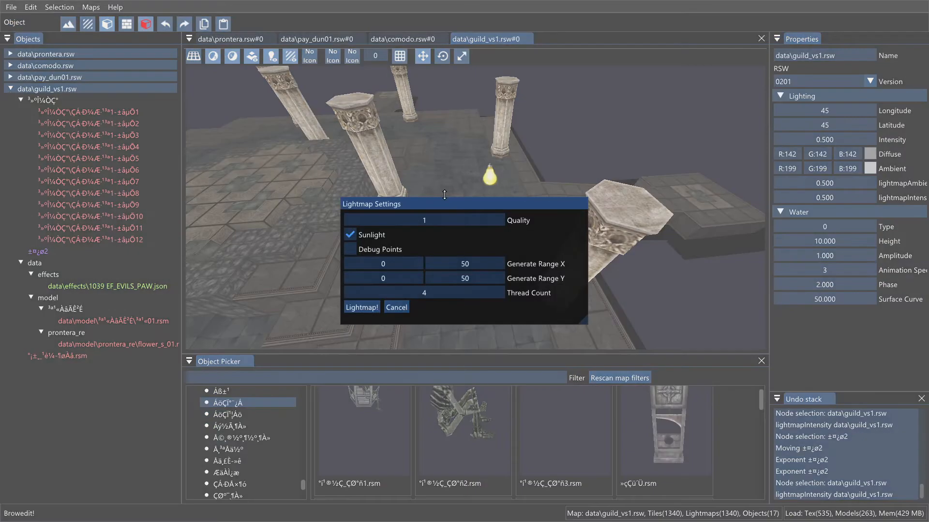
left_click(362, 308)
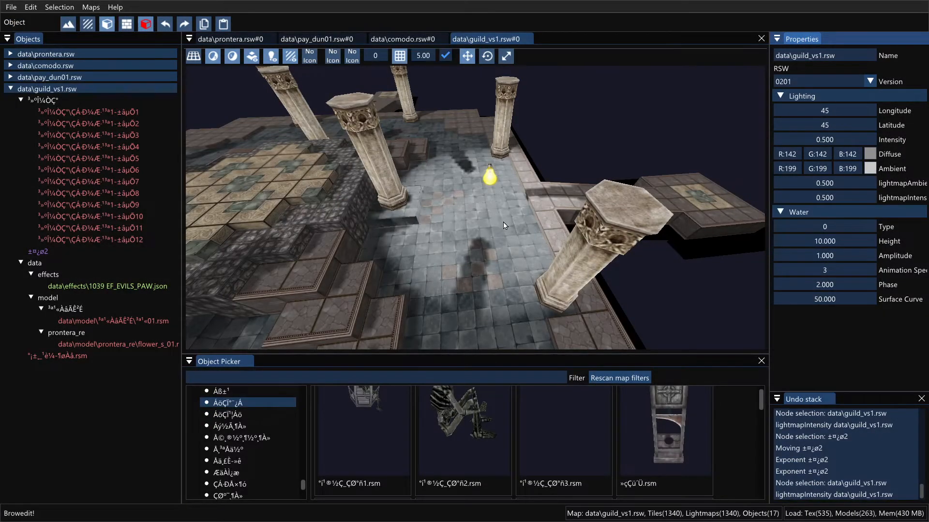
Step: Raise the walkway light to a vertical position of about -47.95 and recalculate the lightmap
right_click_drag(504, 222, 487, 252, "shift")
left_click(487, 201)
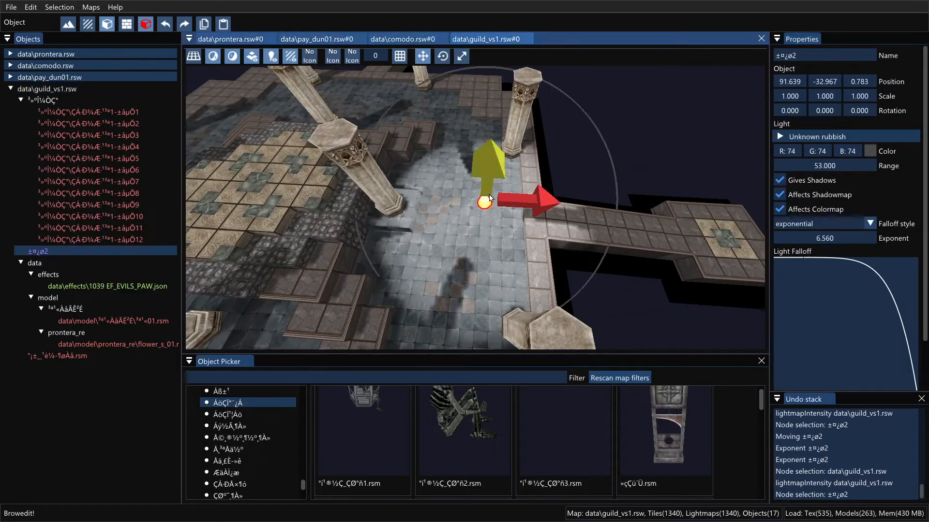
left_click_drag(490, 197, 489, 178)
right_click_drag(488, 178, 477, 266, "shift")
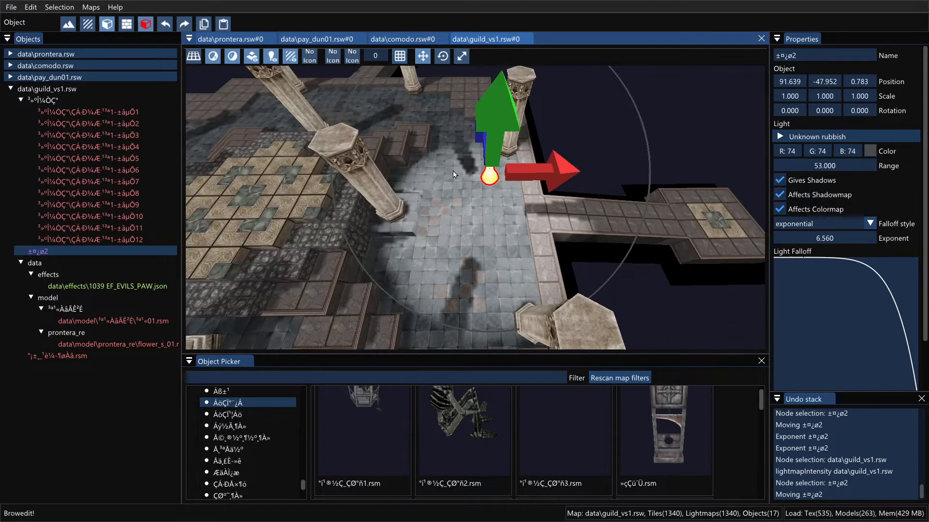
key("ctrl+l")
left_click(362, 307)
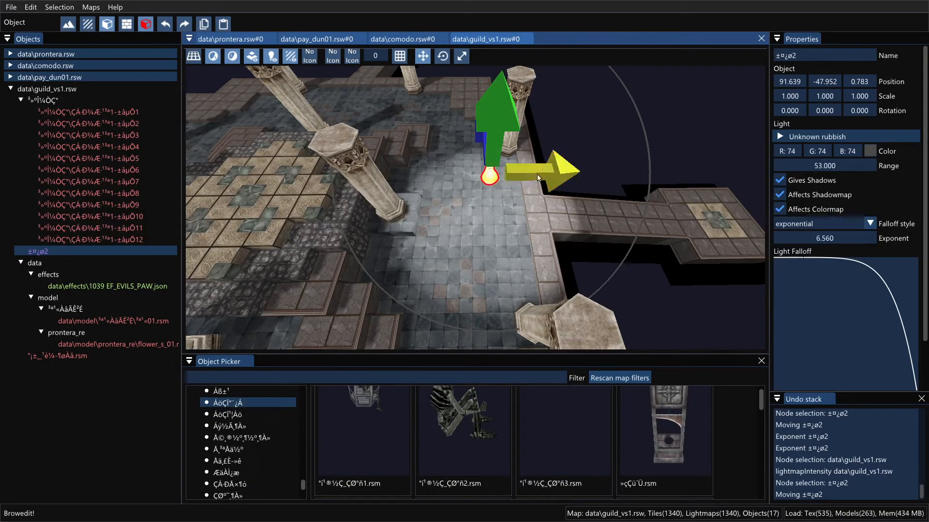
Step: Lower the light to a vertical position of about -38.75, recalculate the lightmap and inspect the pillar shadows
left_click_drag(492, 147, 495, 154)
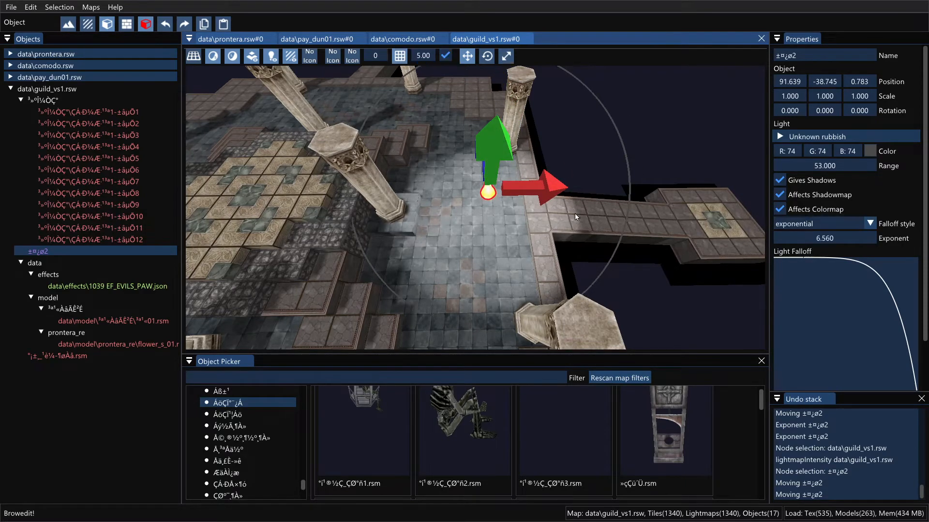
middle_click_drag(575, 213, 587, 183, "shift")
key("ctrl+l")
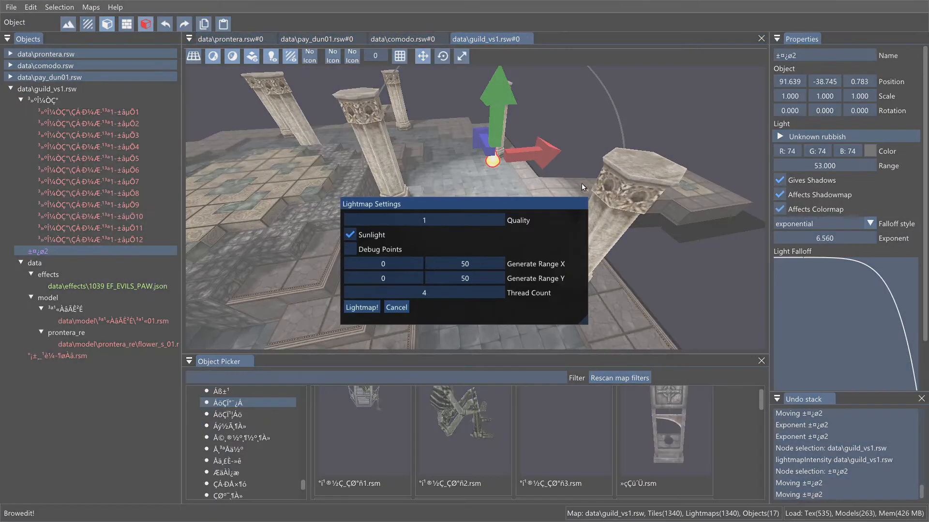
left_click(361, 308)
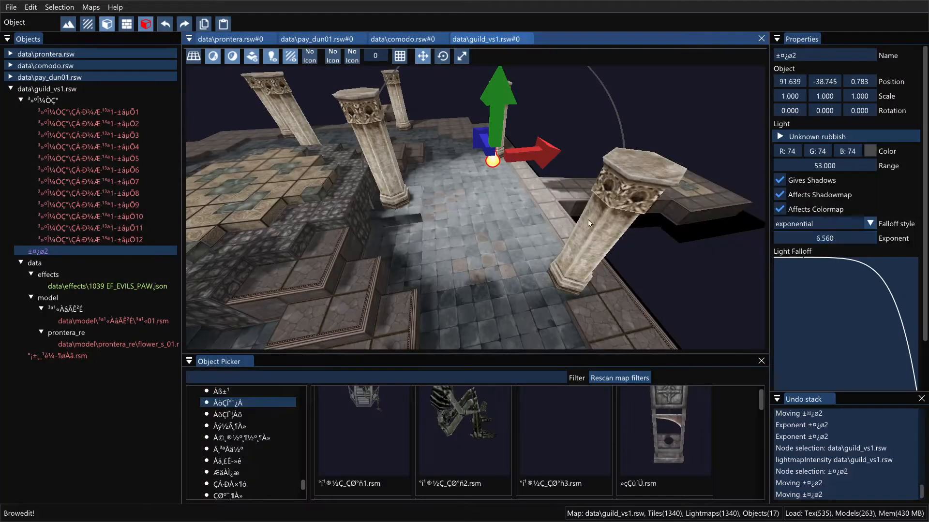
middle_click_drag(588, 220, 497, 178, "shift")
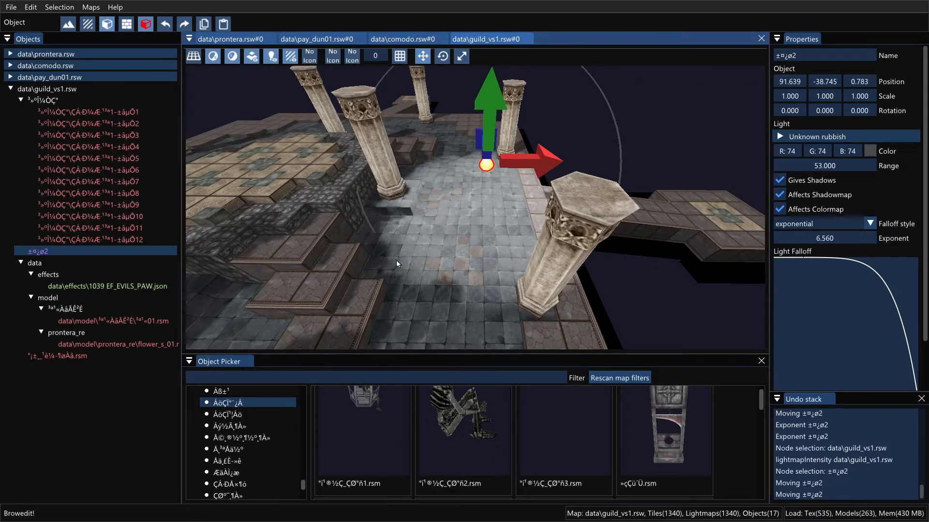
Step: Hide the textures to examine the bare lightmap around the walkway light, and show the textures again
left_click(289, 61)
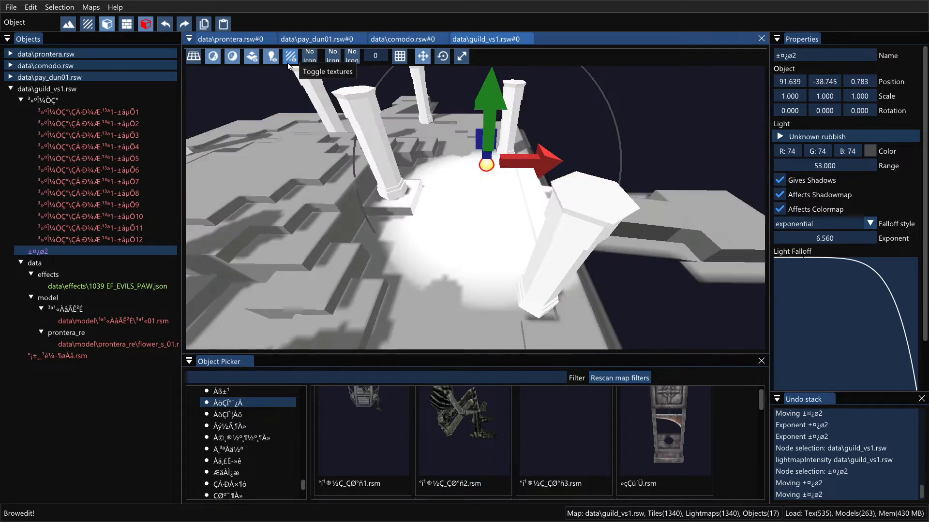
left_click(289, 63)
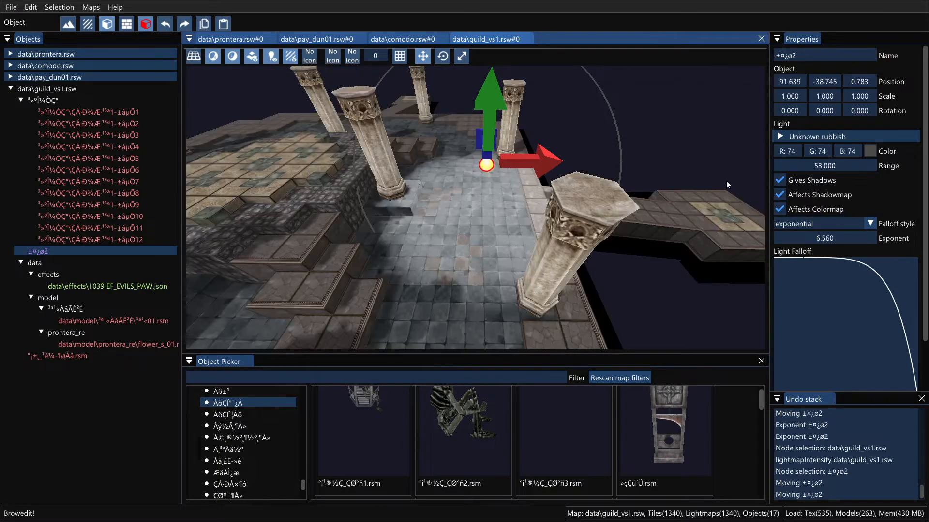
mouse_move(464, 233)
middle_mouse_down()
mouse_move(458, 246)
mouse_move(474, 238)
middle_mouse_up()
middle_click_drag(553, 217, 535, 236)
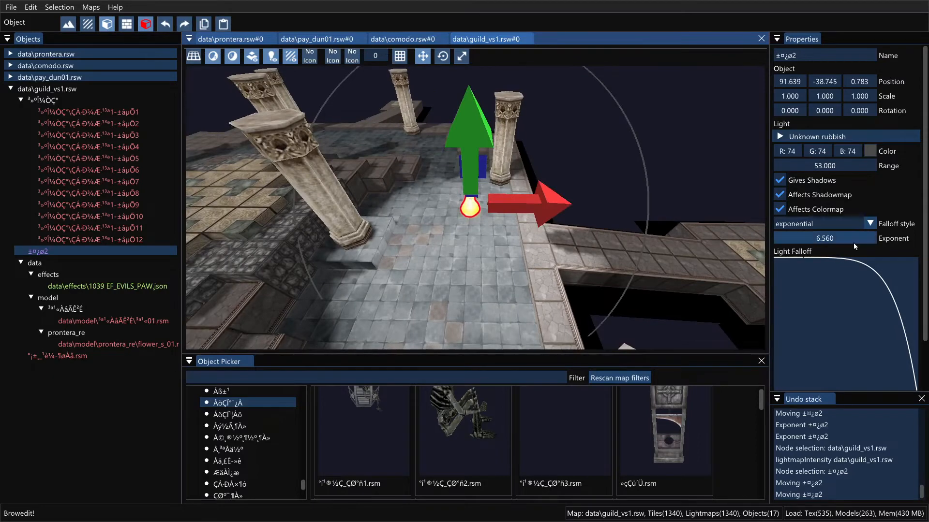
Step: Lower the walkway light's falloff exponent to 0.44 and recalculate the lightmap
middle_click_drag(660, 286, 551, 259)
left_click_drag(836, 241, 486, 285)
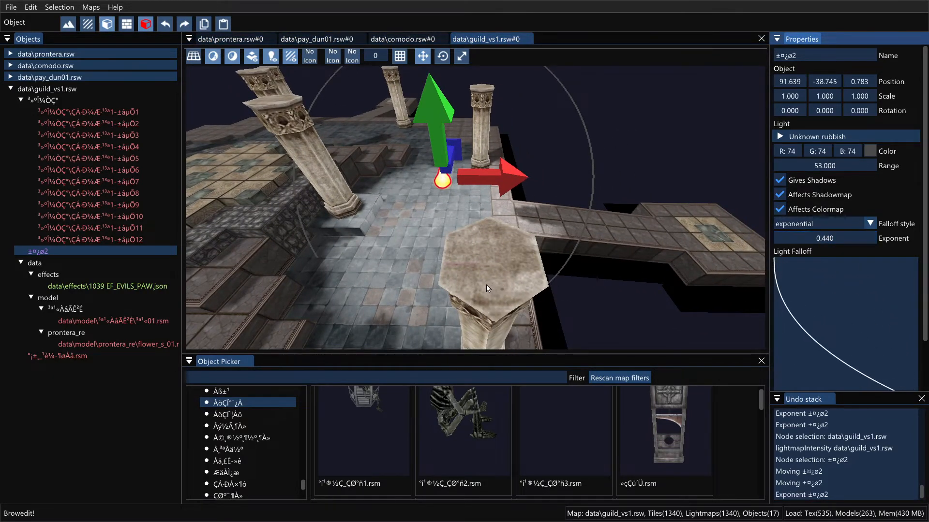
key("ctrl+l")
left_click(361, 308)
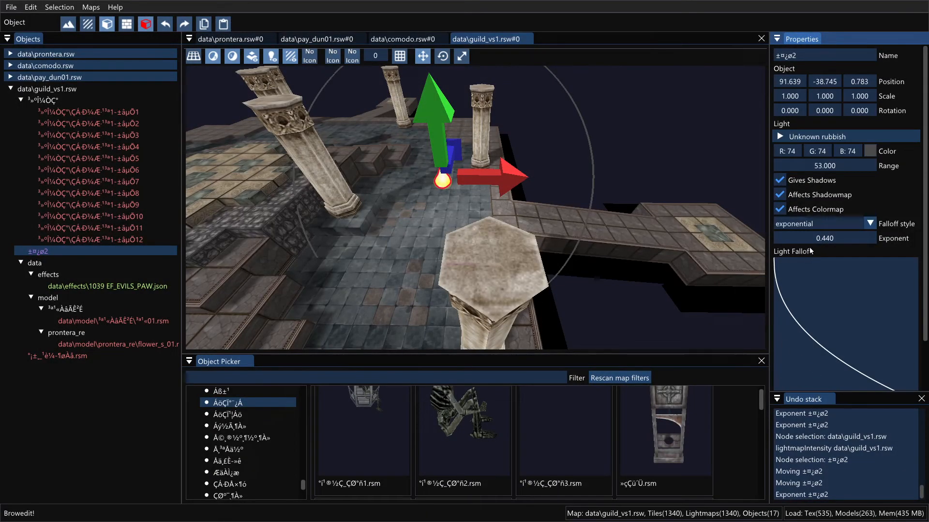
Step: Raise the light's falloff exponent to 0.79 and recalculate the lightmap
left_click_drag(817, 239, 835, 237)
key("ctrl+l")
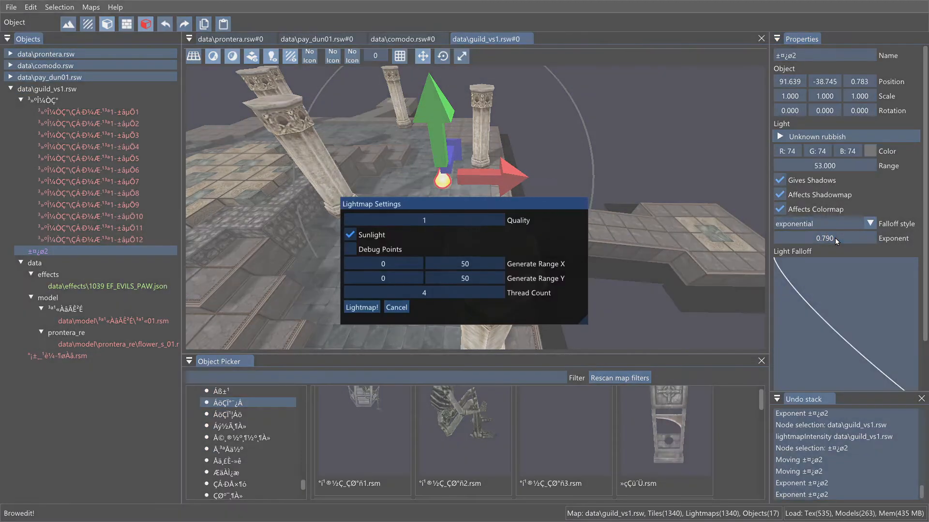
key("Return")
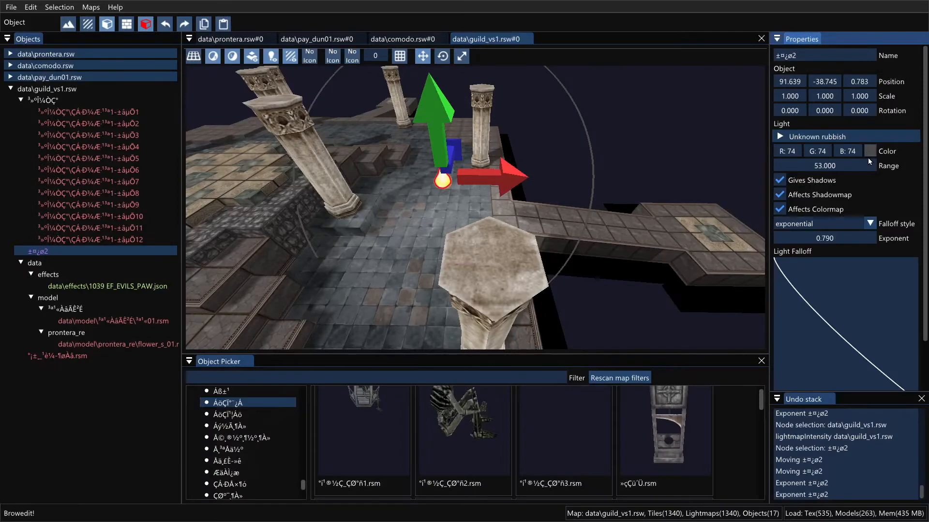
Step: Turn the light red by setting its red colour component to 255, and recalculate the lightmap
left_click_drag(786, 154, 868, 148)
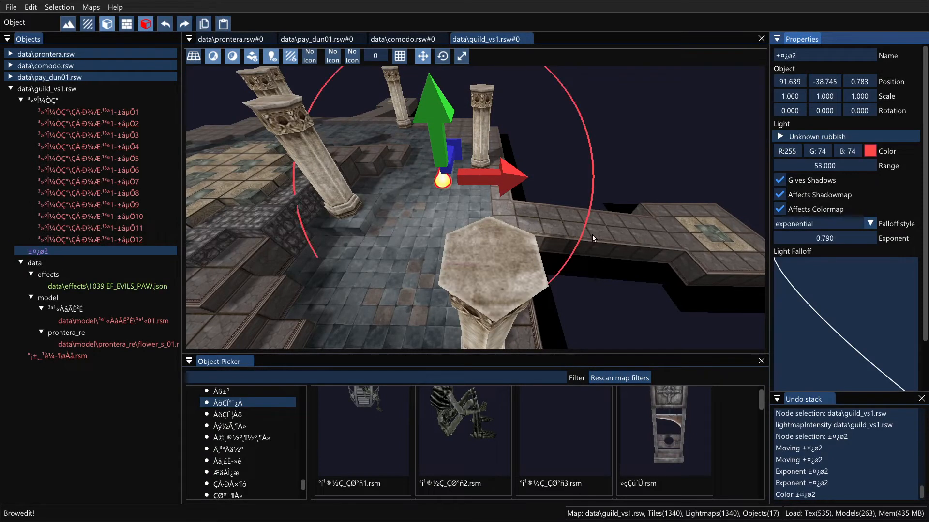
key("ctrl+l")
left_click(362, 309)
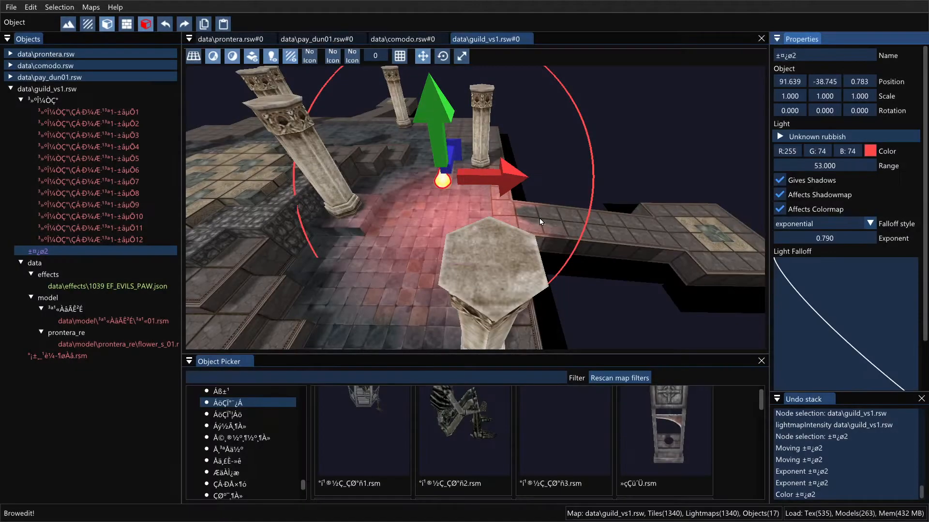
Step: Raise the red light's falloff exponent to 2.98 and recalculate the lightmap
right_click_drag(530, 220, 559, 231)
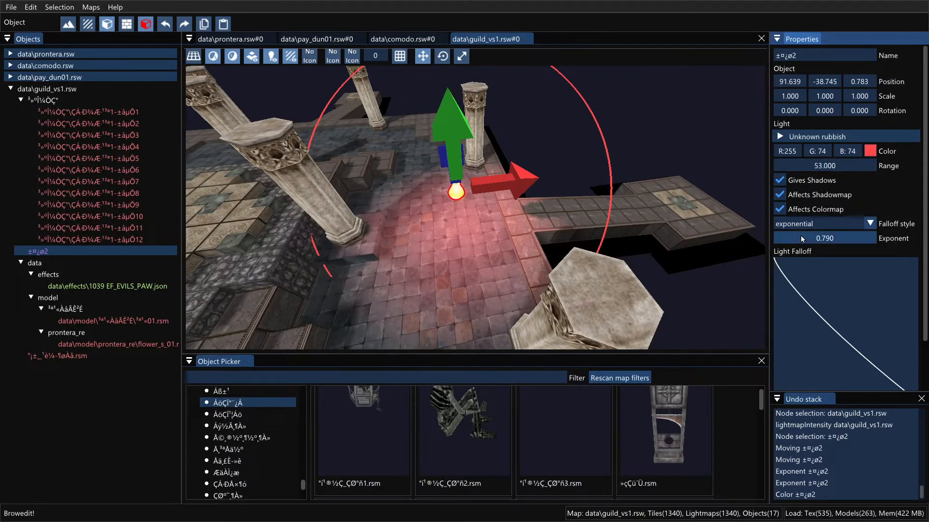
left_click_drag(802, 239, 900, 227)
key("ctrl+l")
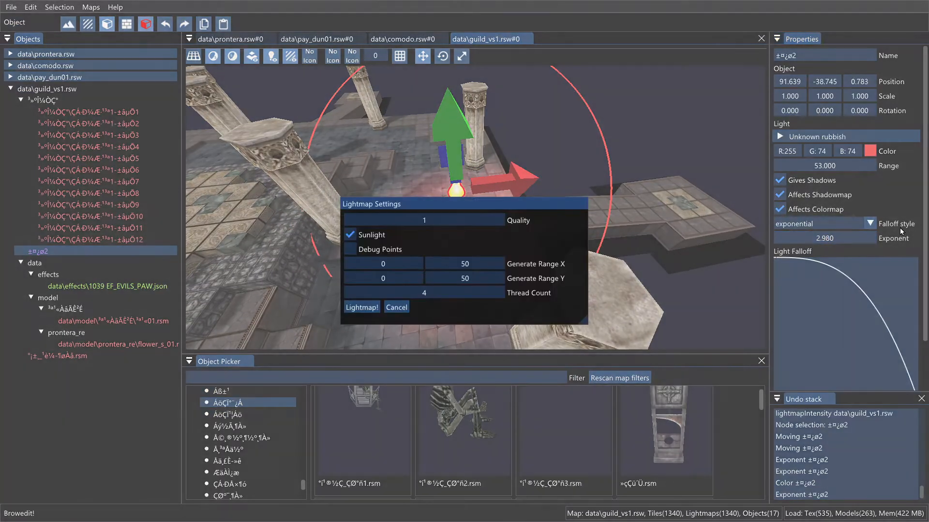
left_click(349, 309)
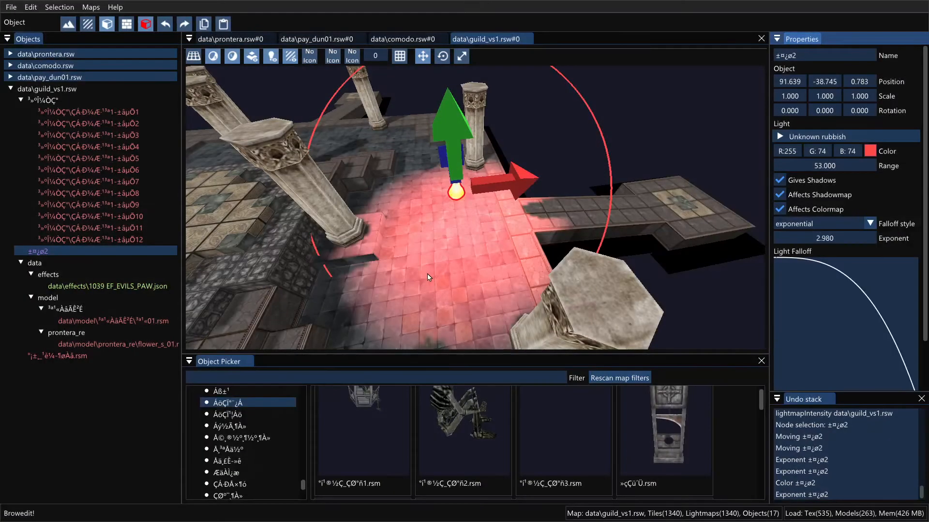
Step: Set the light's exponent to 1.1 and move it above the central tiled platform, at about X 0.19 and vertical position -54.58
mouse_move(428, 274)
middle_mouse_down()
mouse_move(440, 254)
mouse_move(429, 253)
mouse_move(430, 274)
middle_mouse_up()
left_click_drag(816, 239, 728, 254)
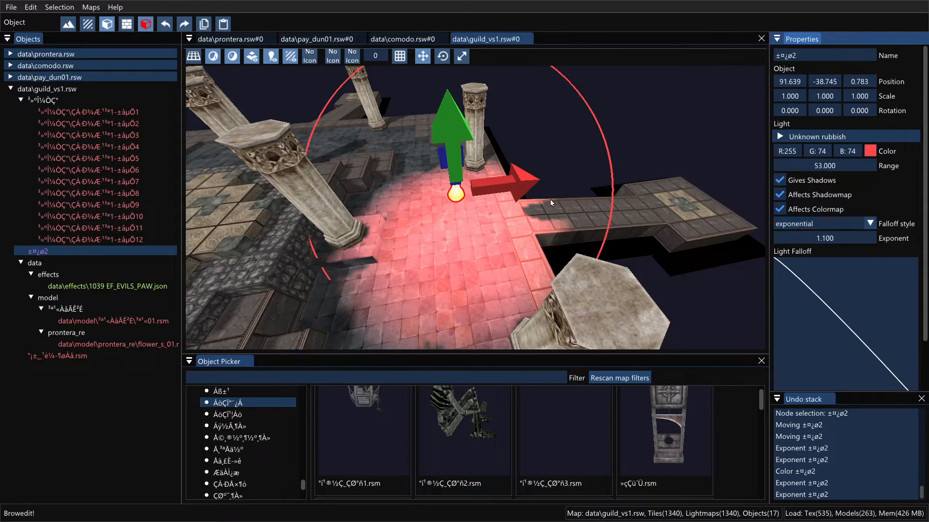
left_click_drag(525, 182, 293, 184)
middle_click_drag(293, 187, 401, 196)
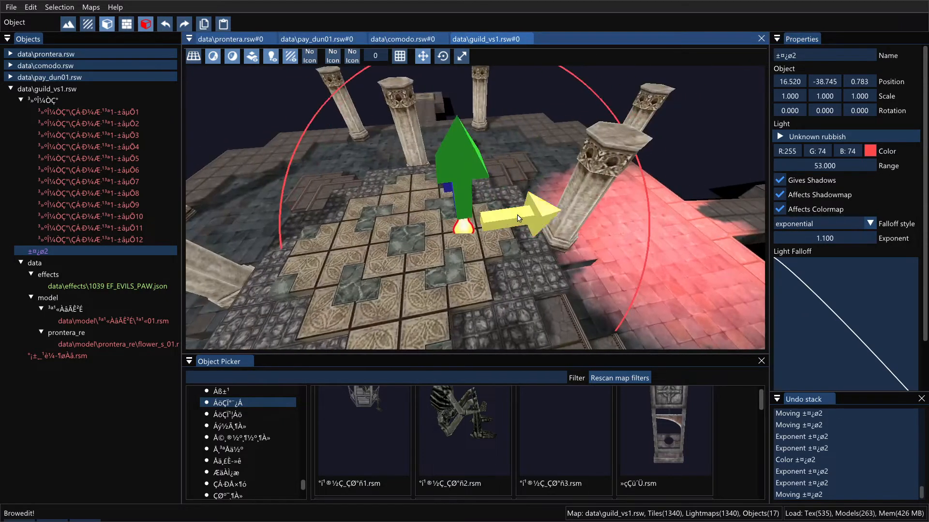
left_click_drag(520, 217, 463, 226)
left_click_drag(385, 185, 357, 128)
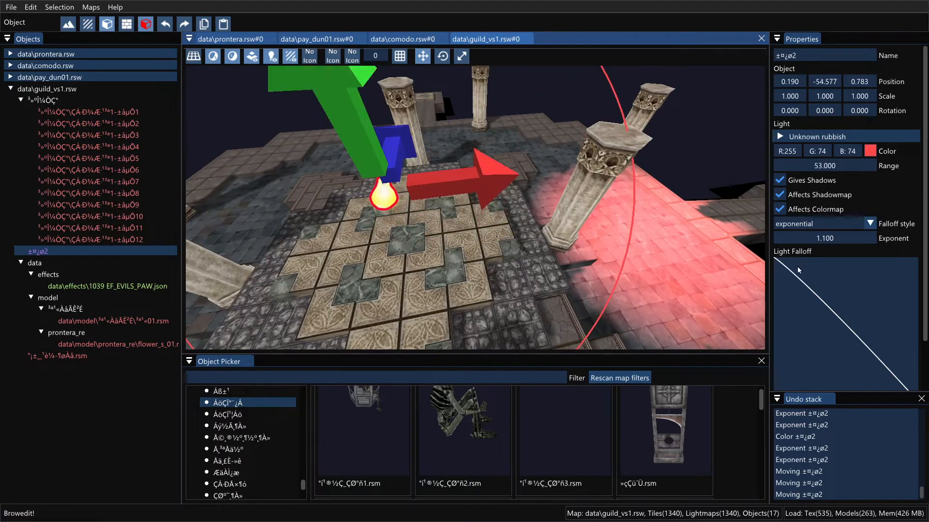
Step: Change the light's falloff style to linear tweak and recalculate the lightmap
middle_click_drag(581, 245, 554, 240, "shift")
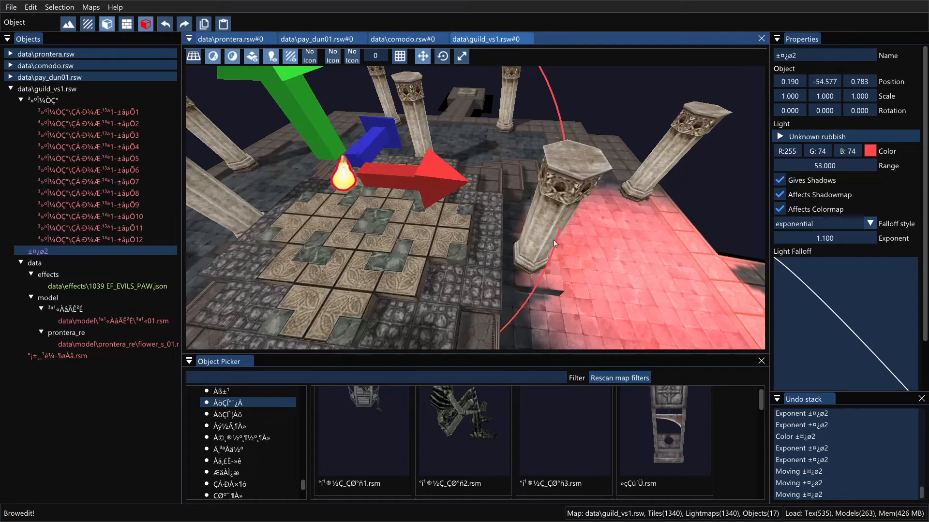
left_click(812, 225)
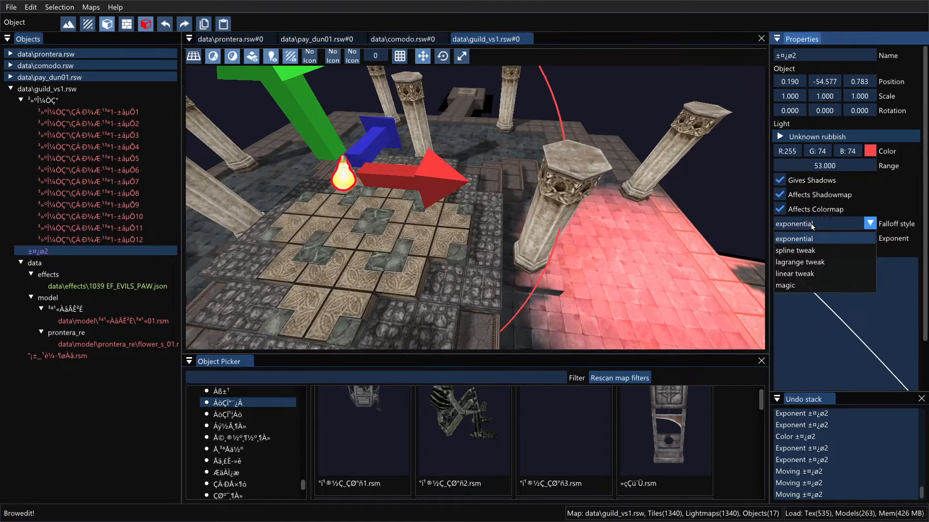
left_click(799, 274)
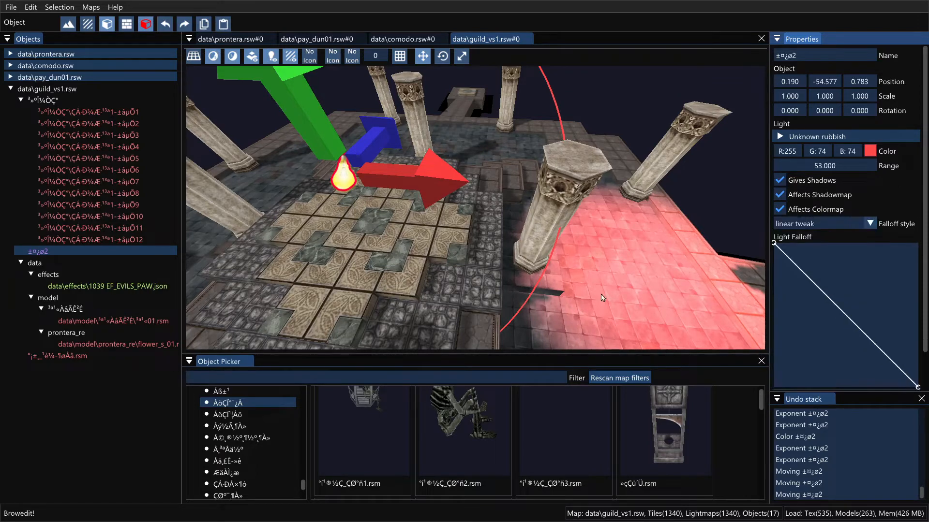
right_click_drag(449, 267, 507, 260)
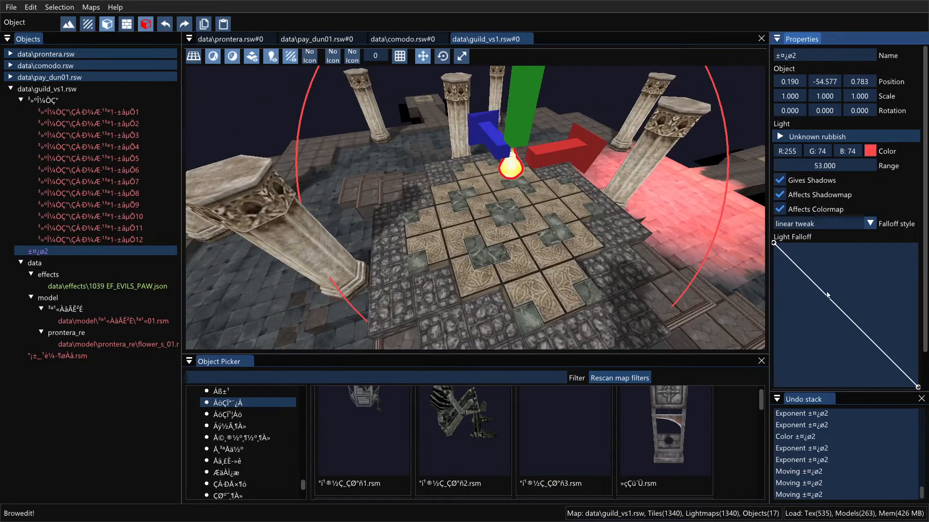
scroll(841, 298, "down", 1)
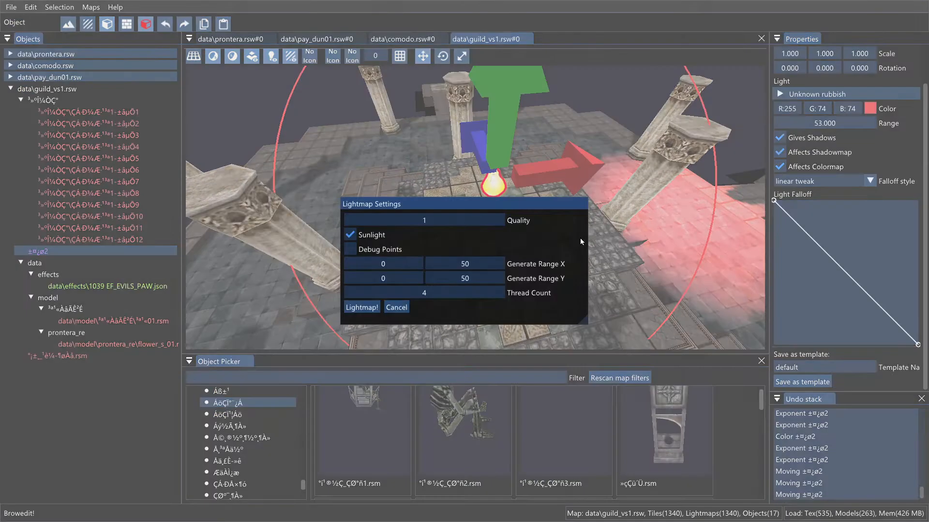
left_click(361, 307)
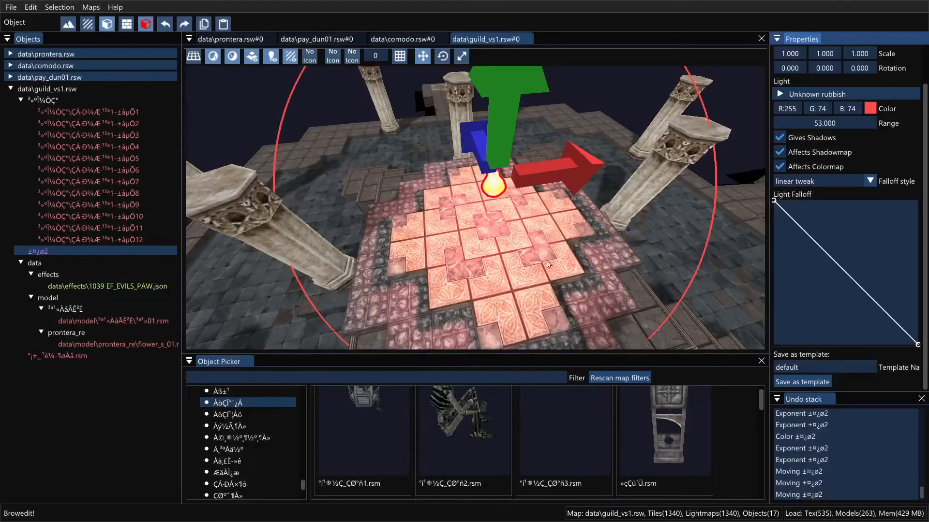
Step: Add five falloff curve points forming a dip to about 0.1 followed by a plateau near 0.37, and recalculate the lightmap
right_click_drag(600, 242, 760, 242)
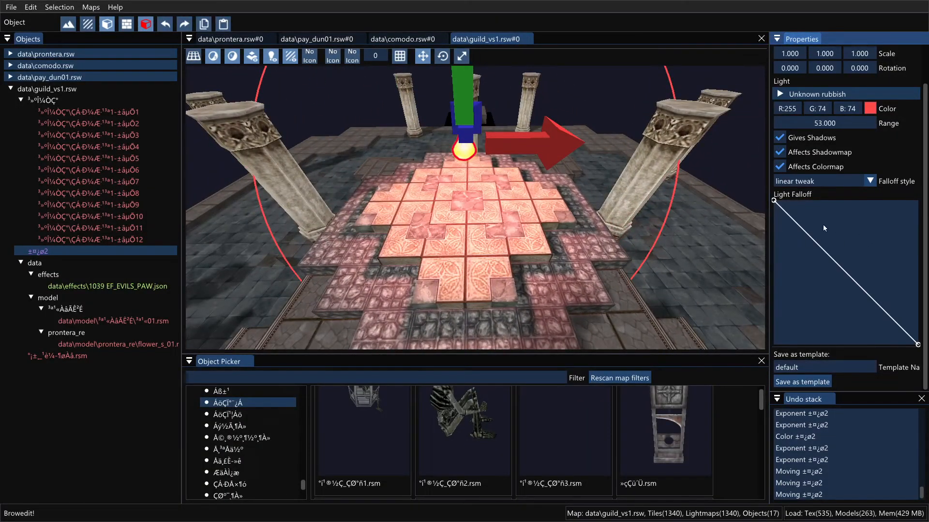
left_click(791, 332)
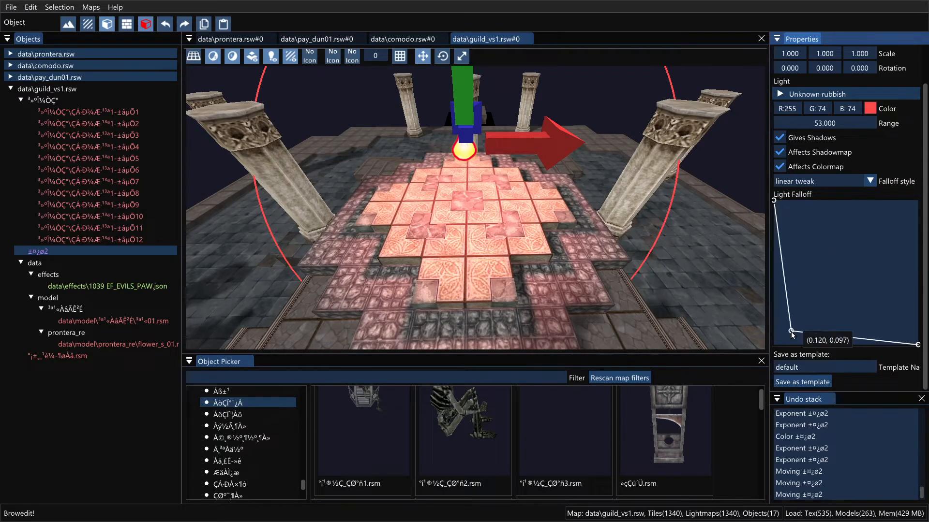
left_click(831, 332)
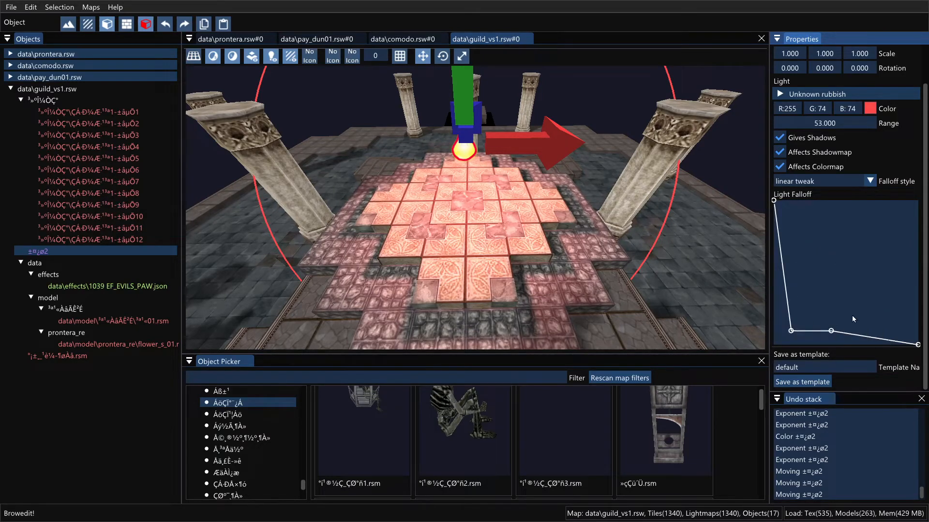
left_click(828, 292)
left_click_drag(828, 293, 835, 293)
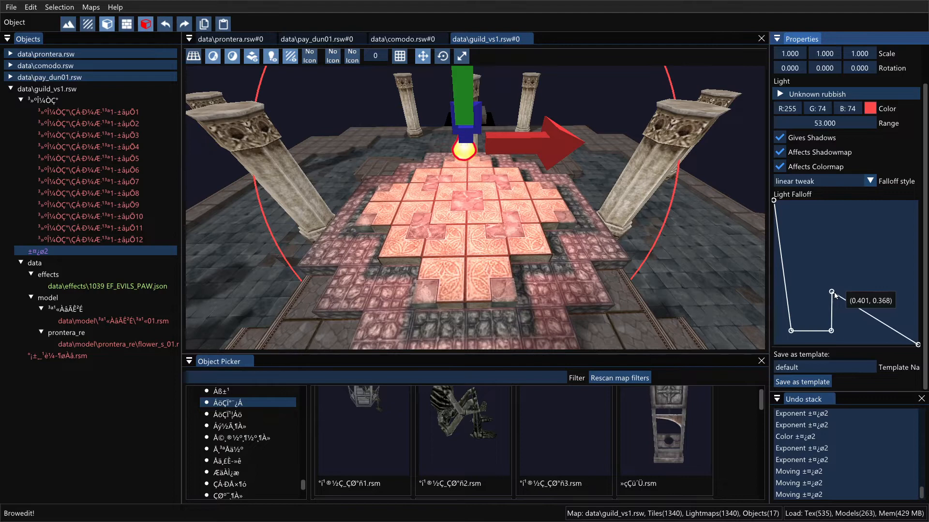
left_click(871, 290)
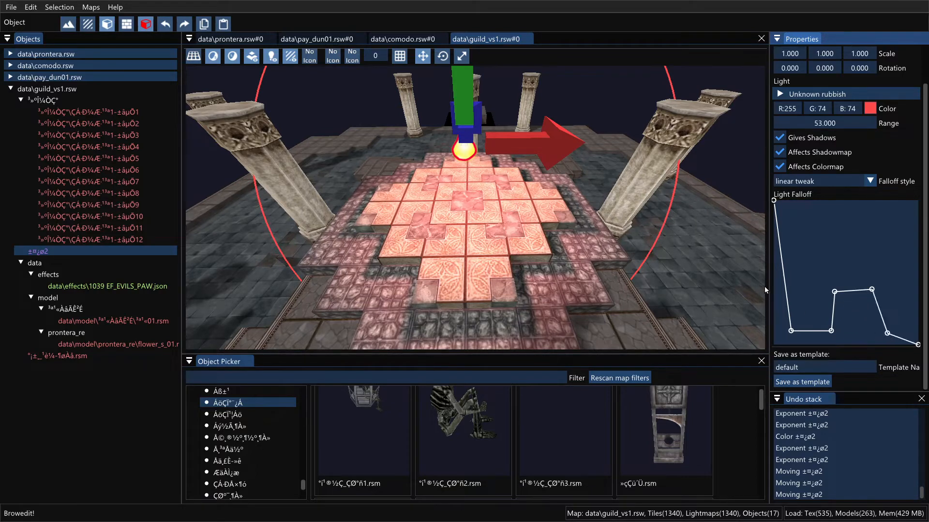
left_click_drag(887, 334, 870, 339)
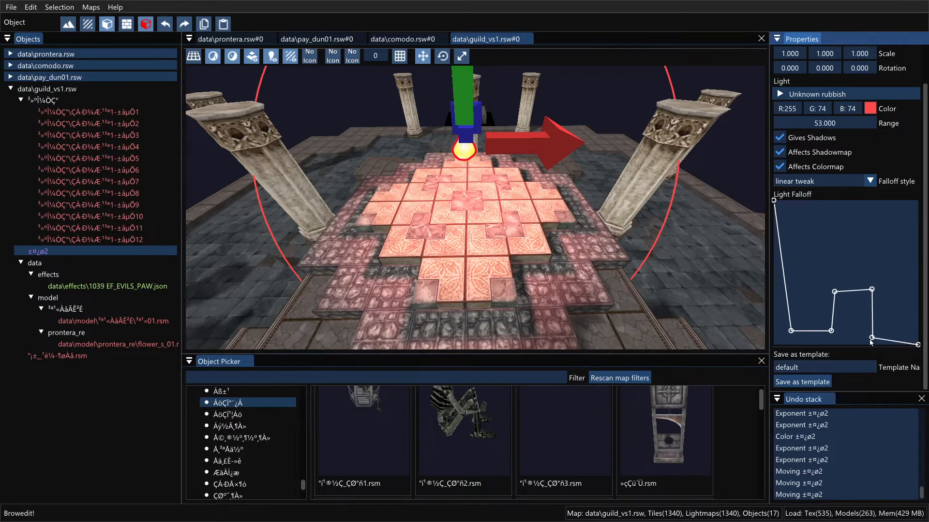
key("ctrl+l")
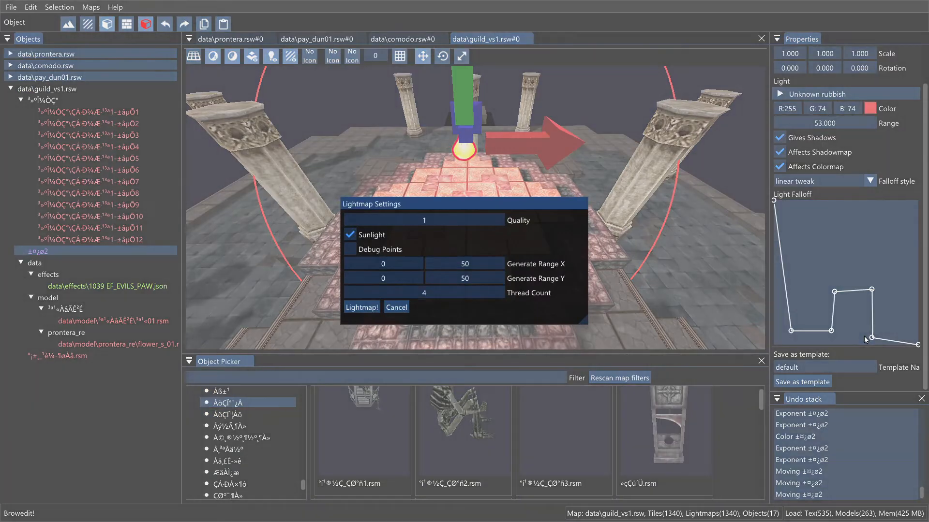
left_click(362, 307)
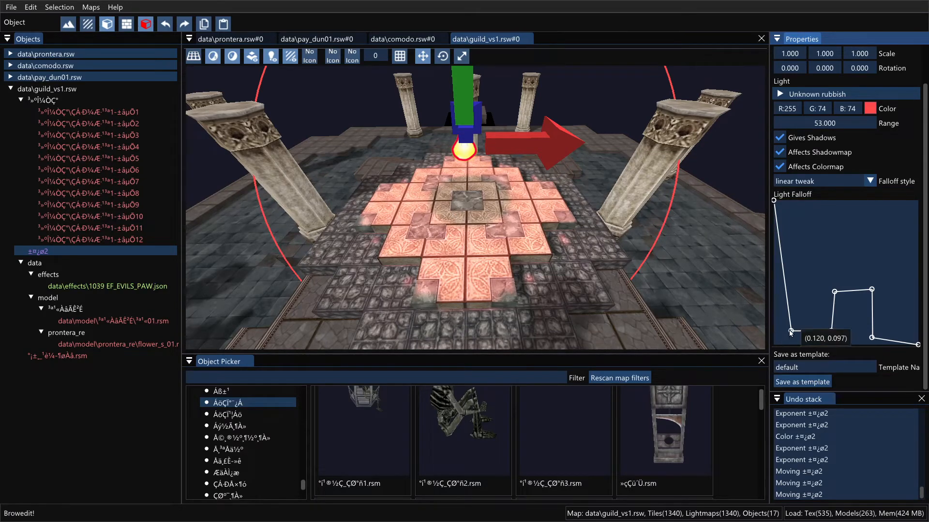
Step: Lower the two points of the falloff curve's first dip to nearly zero and recalculate the lightmap
left_click_drag(790, 332, 829, 345)
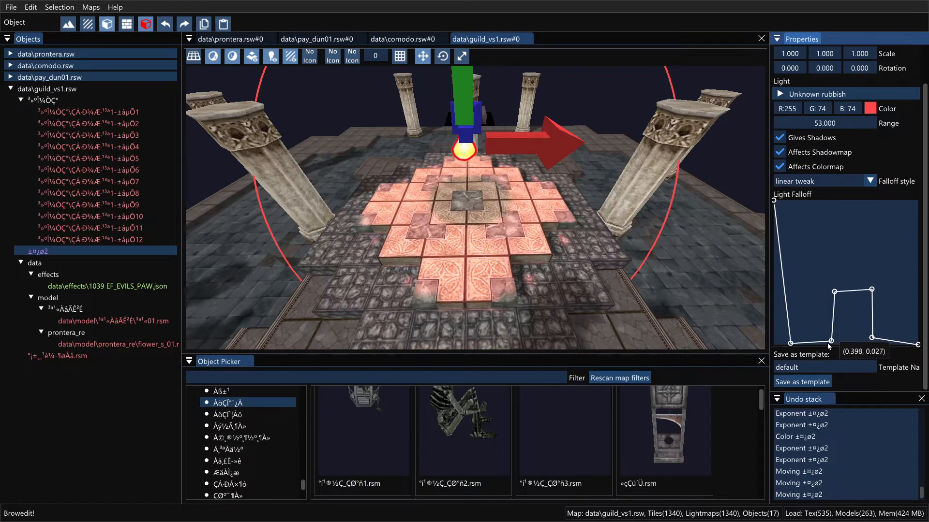
key("ctrl+l")
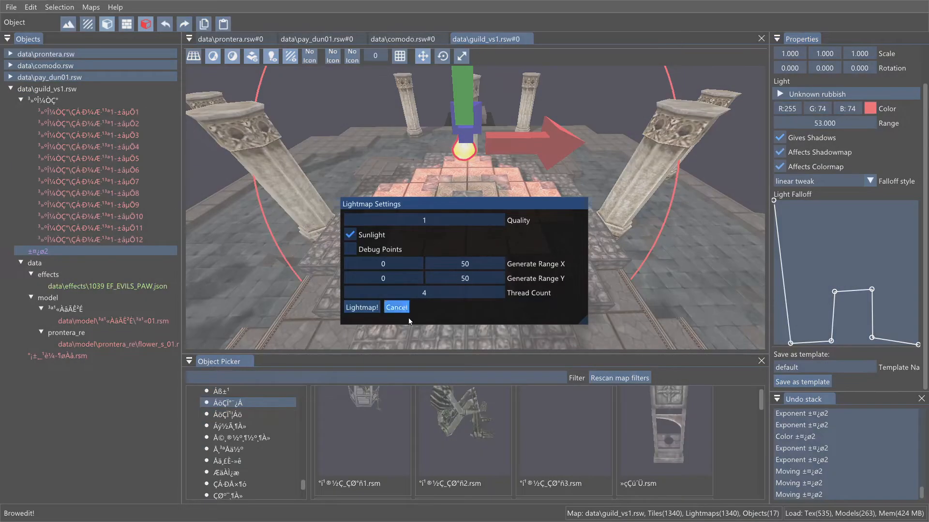
left_click(361, 307)
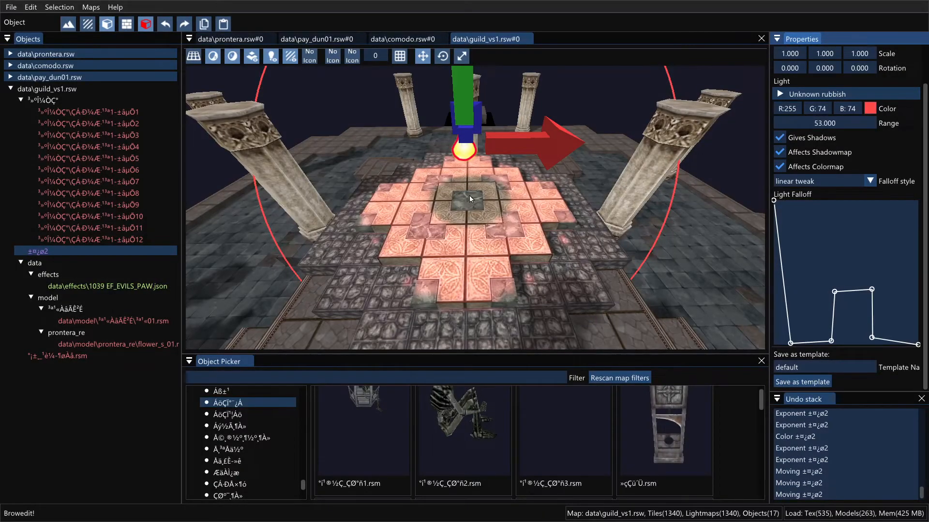
Step: Reduce the light's range to 39
middle_click_drag(471, 194, 440, 228, "shift")
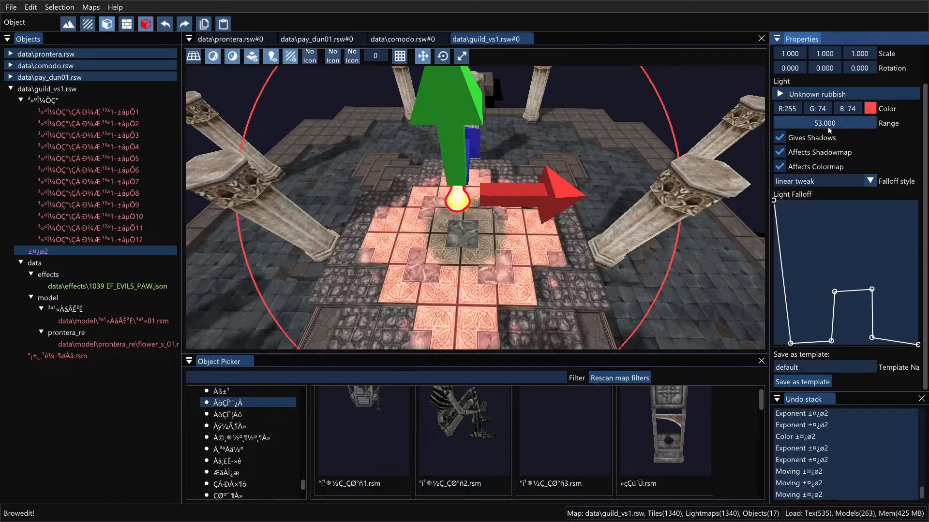
mouse_move(828, 126)
left_mouse_down()
mouse_move(799, 126)
mouse_move(816, 128)
left_mouse_up()
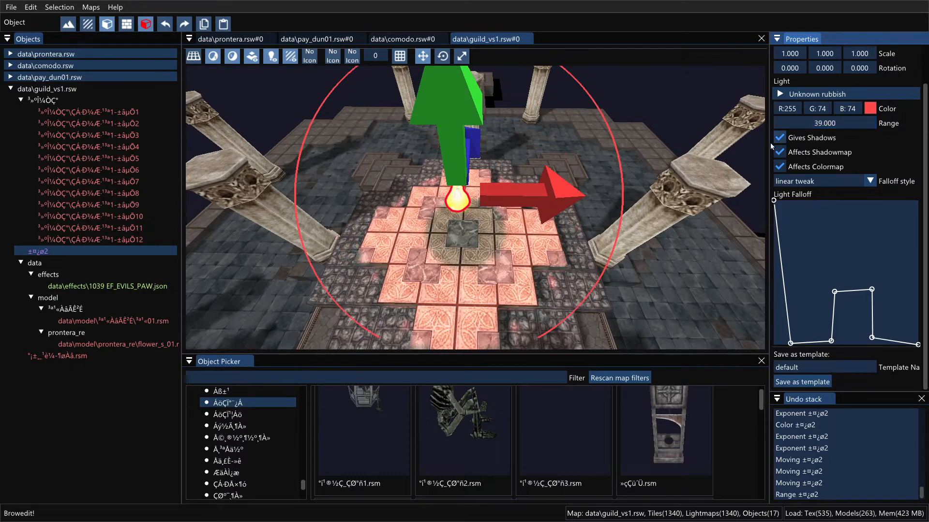
middle_click_drag(677, 174, 669, 156, "shift")
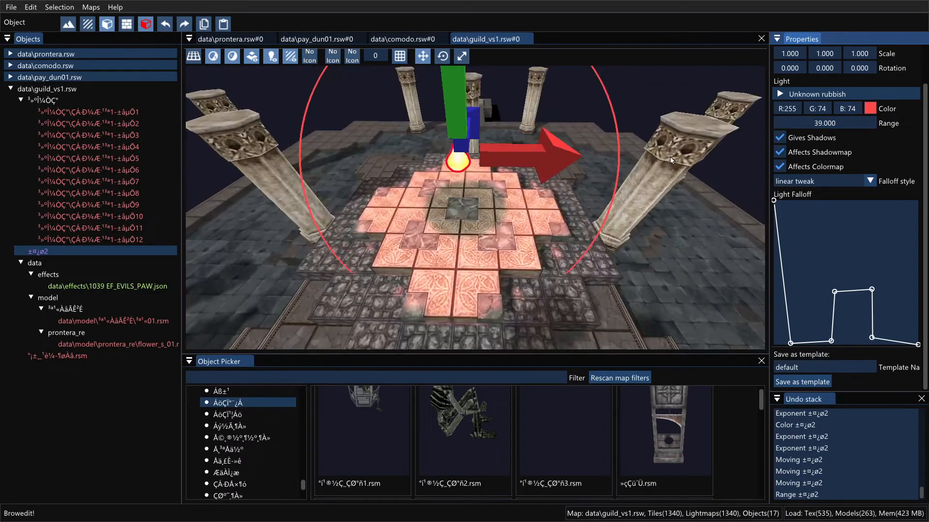
Step: Recalculate the lightmap, set the light's range to 53, and recalculate the lightmap again for comparison
key("ctrl+l")
left_click(361, 307)
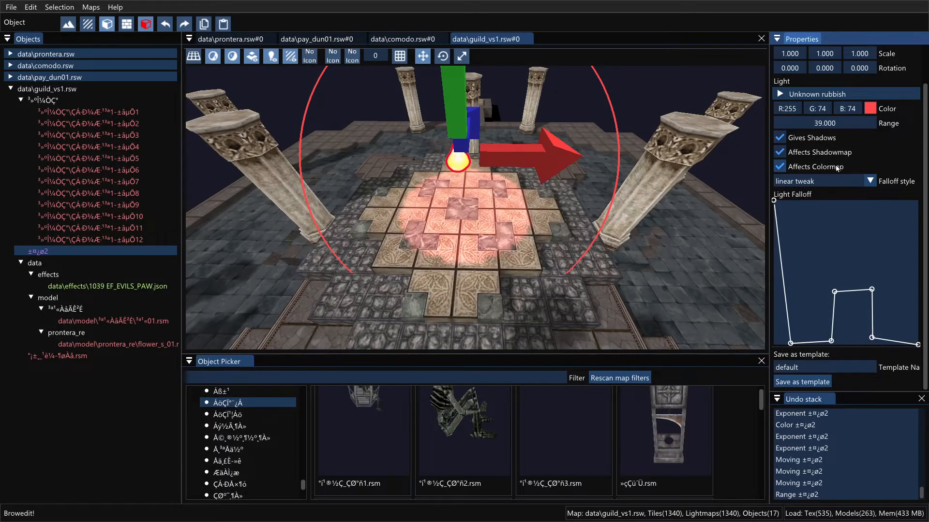
left_click_drag(838, 123, 845, 124)
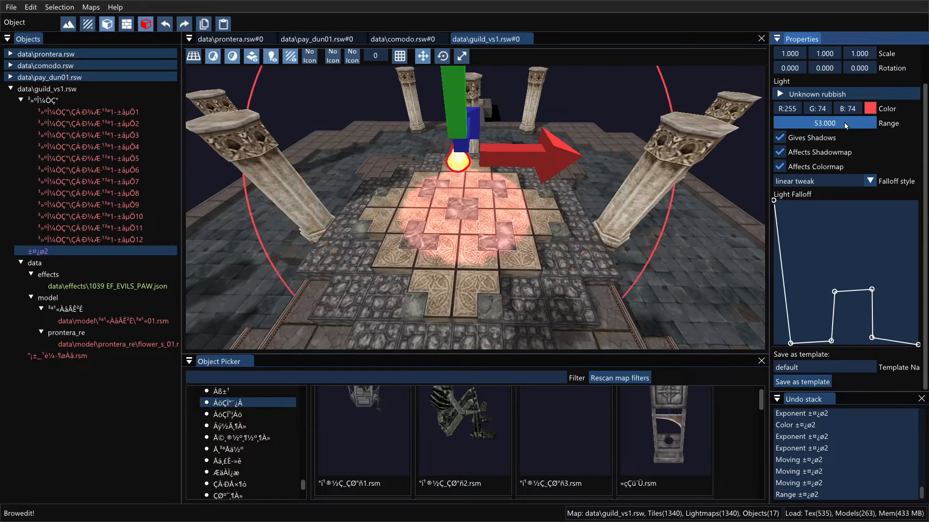
key("ctrl+l")
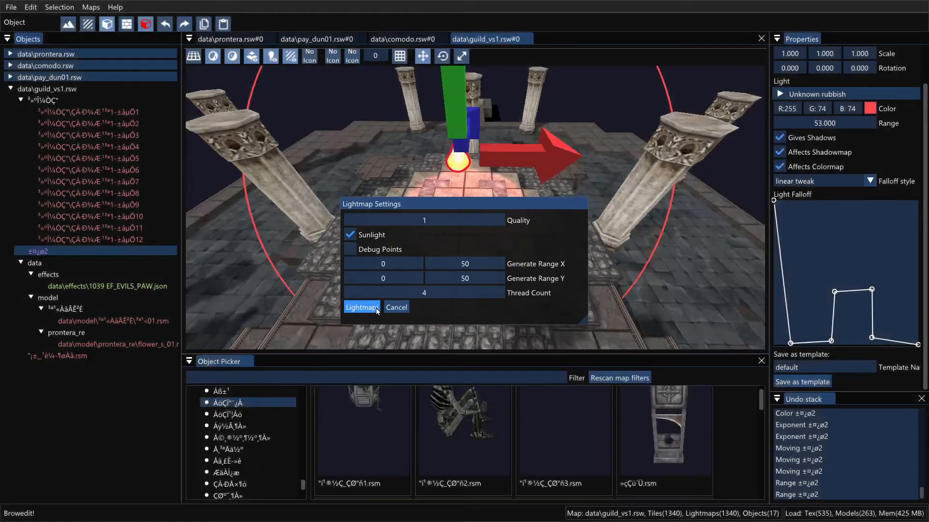
left_click(376, 308)
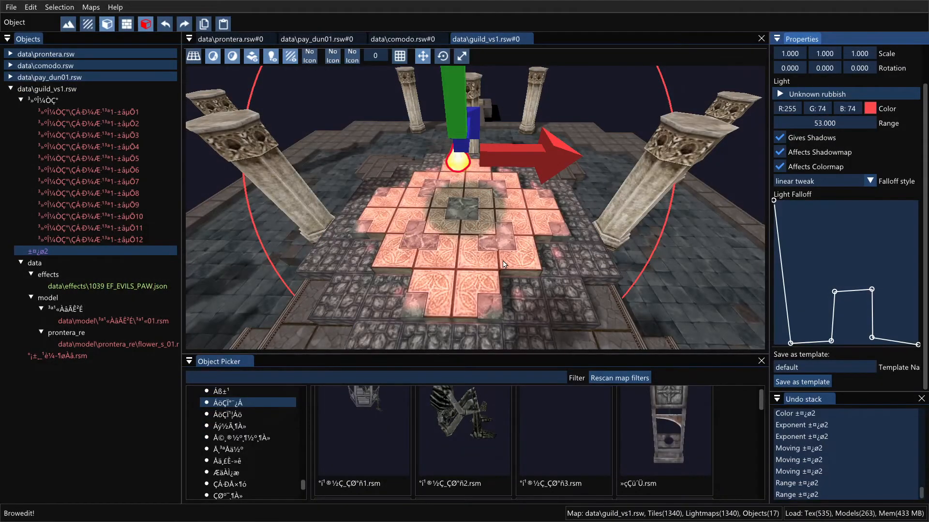
right_click_drag(503, 264, 612, 258)
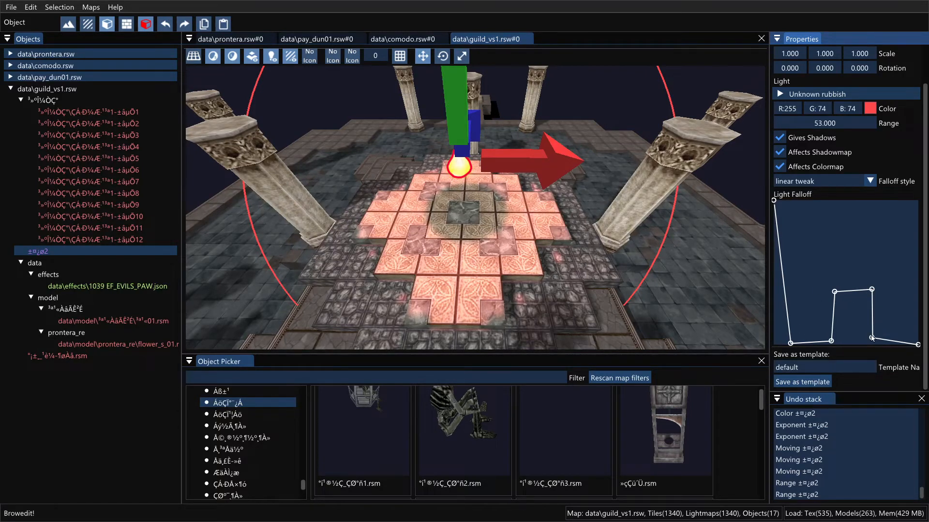
Step: Change the light's falloff style to lagrange tweak and remove all five intermediate points of the falloff curve
left_click(838, 182)
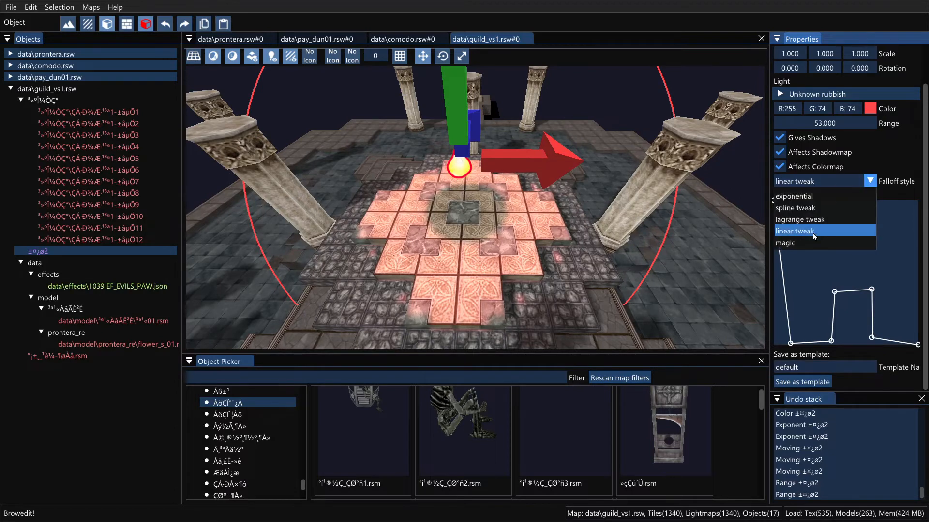
left_click(806, 220)
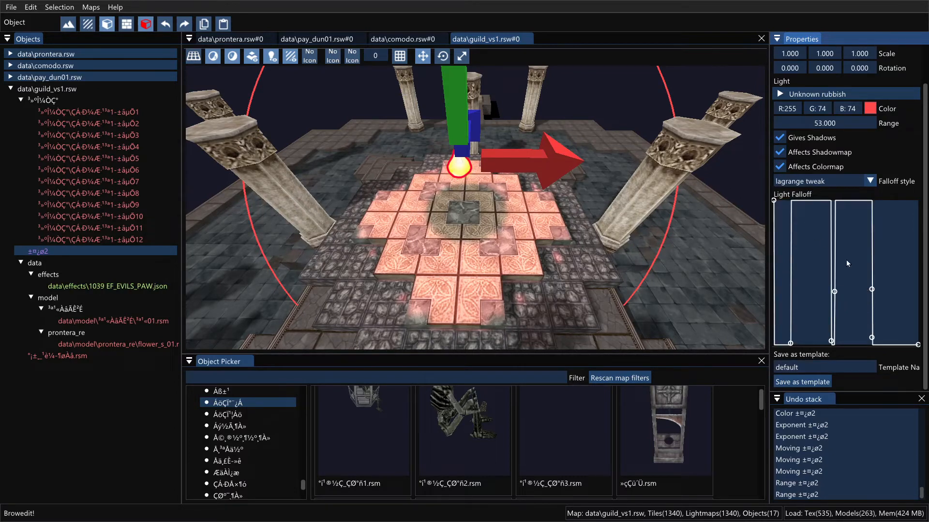
right_click(873, 290)
right_click(871, 338)
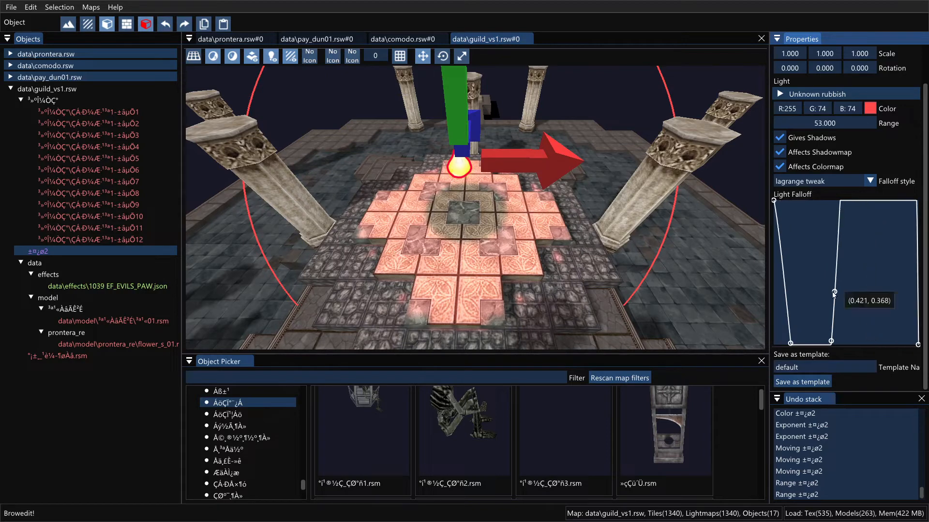
right_click(833, 292)
right_click(831, 341)
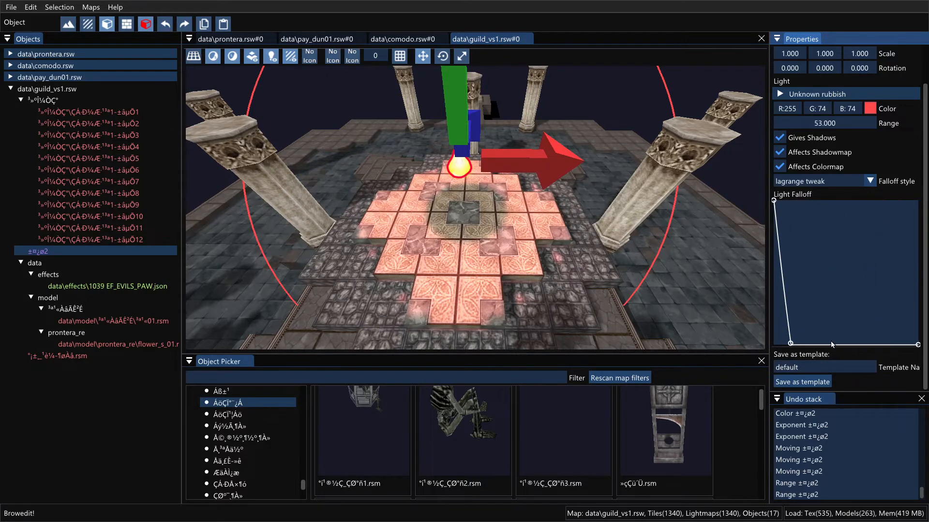
right_click(790, 344)
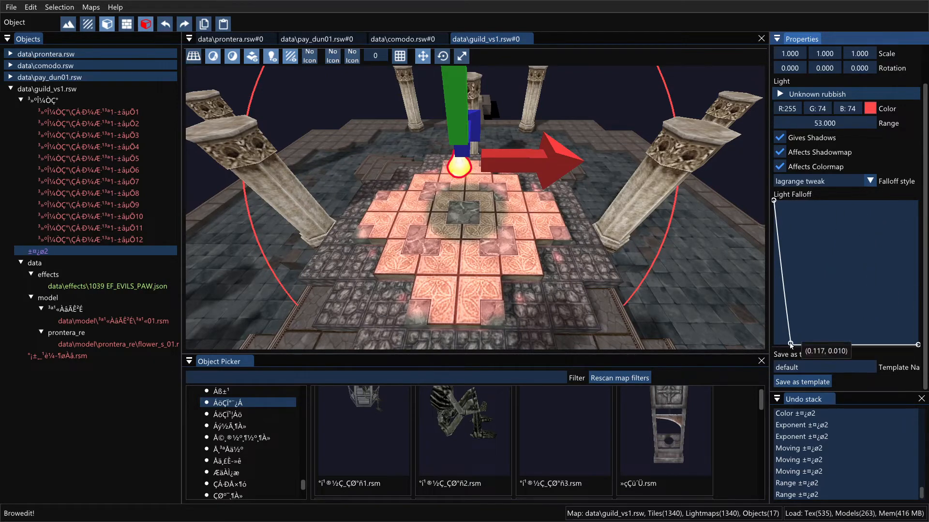
Step: Add two falloff curve points, placed to give a steep initial drop, a dip, and a tall second peak near the far end
left_click(874, 239)
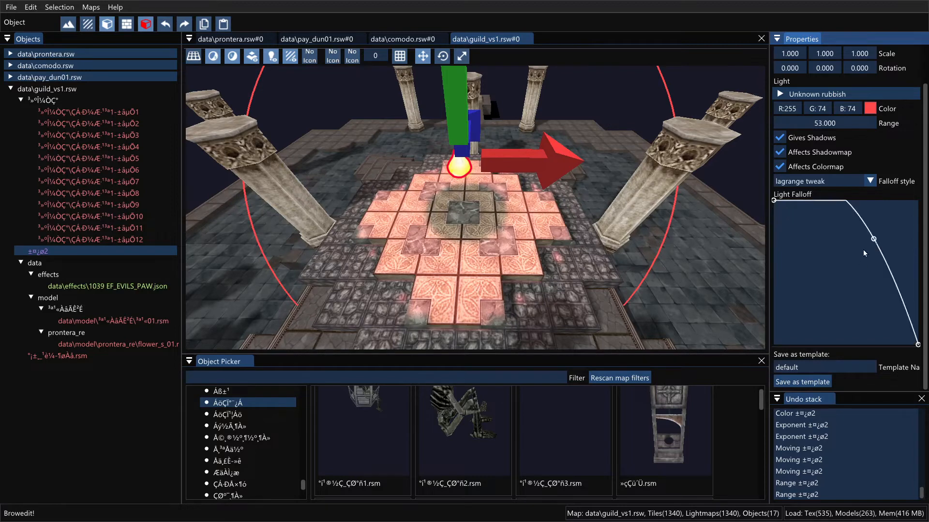
left_click_drag(873, 240, 787, 252)
left_click(878, 319)
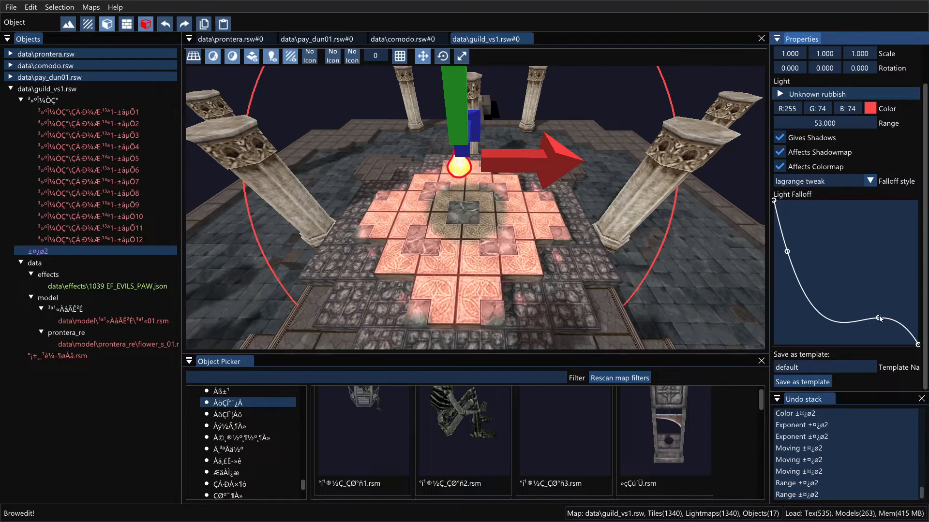
left_click(878, 316)
left_click_drag(879, 315, 875, 313)
right_click(879, 319)
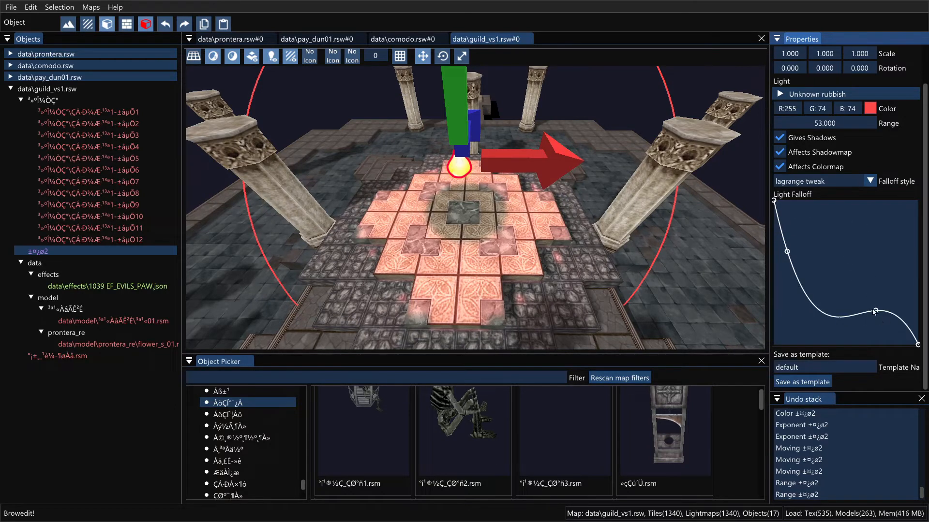
left_click_drag(872, 303, 848, 263)
left_click_drag(788, 262, 781, 260)
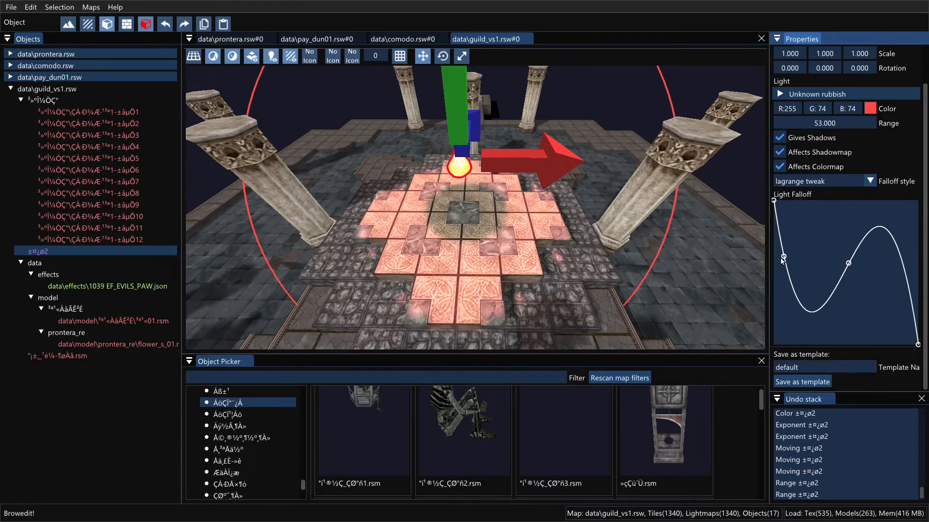
Step: Recalculate the lightmap and examine the lit floor around the light from several angles
key("ctrl+l")
left_click(379, 308)
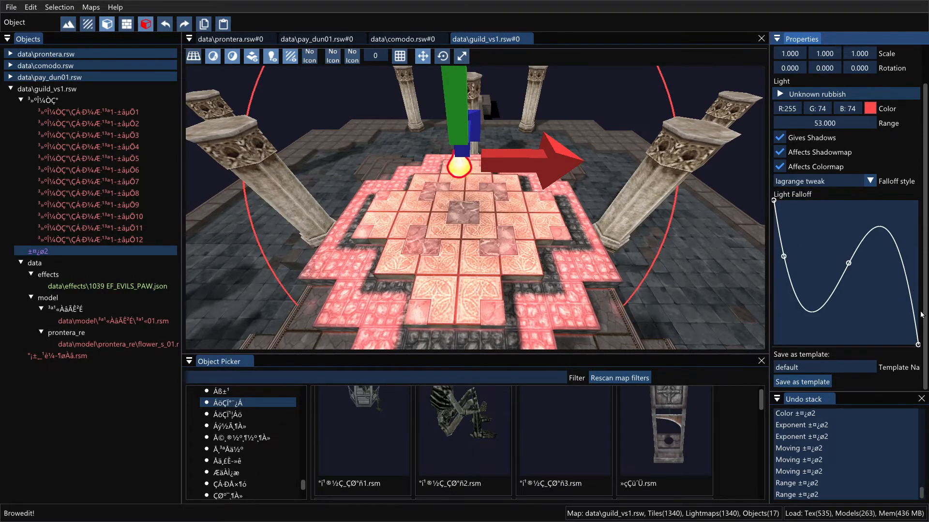
right_click_drag(608, 309, 588, 295)
scroll(610, 290, "down", 3)
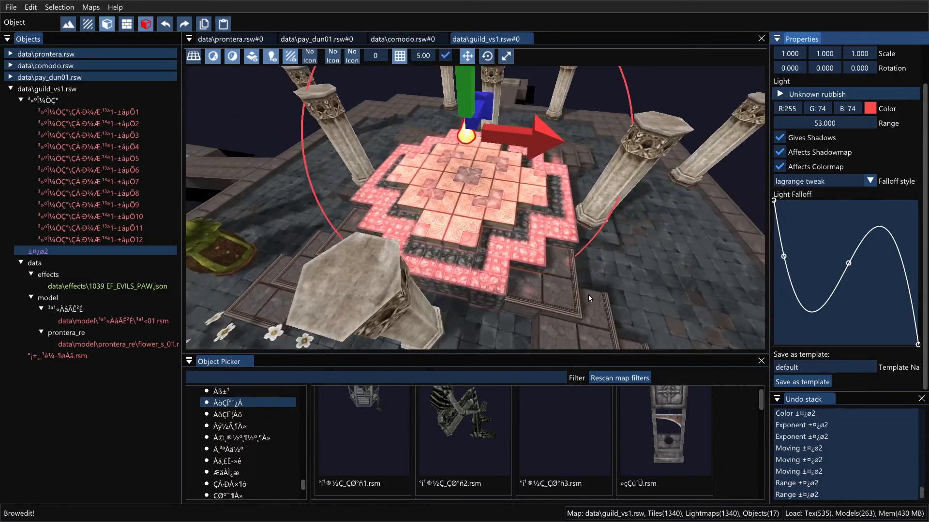
right_click_drag(614, 248, 476, 184, "shift")
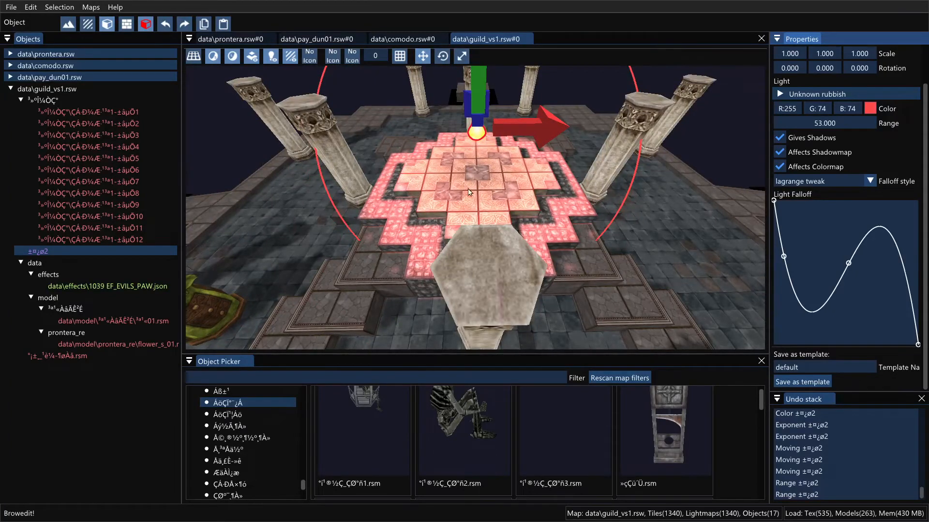
right_click_drag(644, 195, 640, 214, "shift")
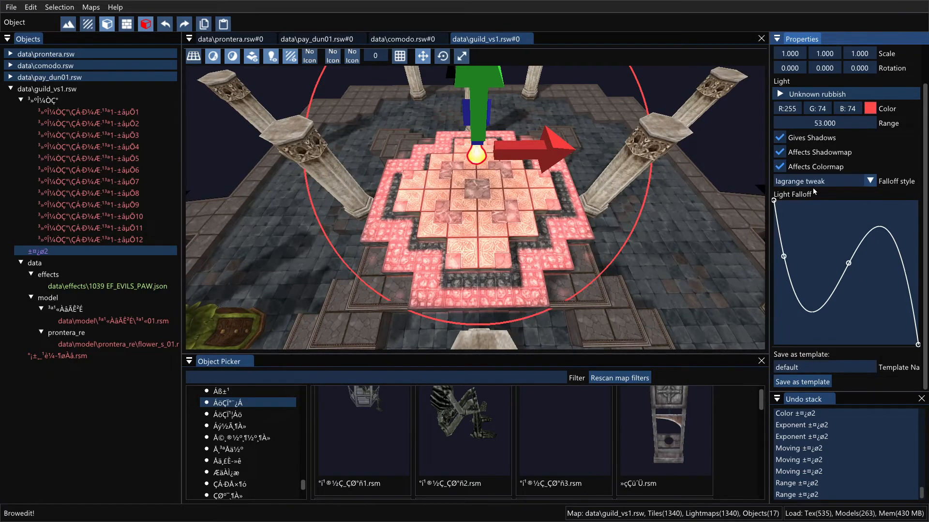
Step: Disable Gives Shadows for the light and recalculate the lightmap
left_click(779, 138)
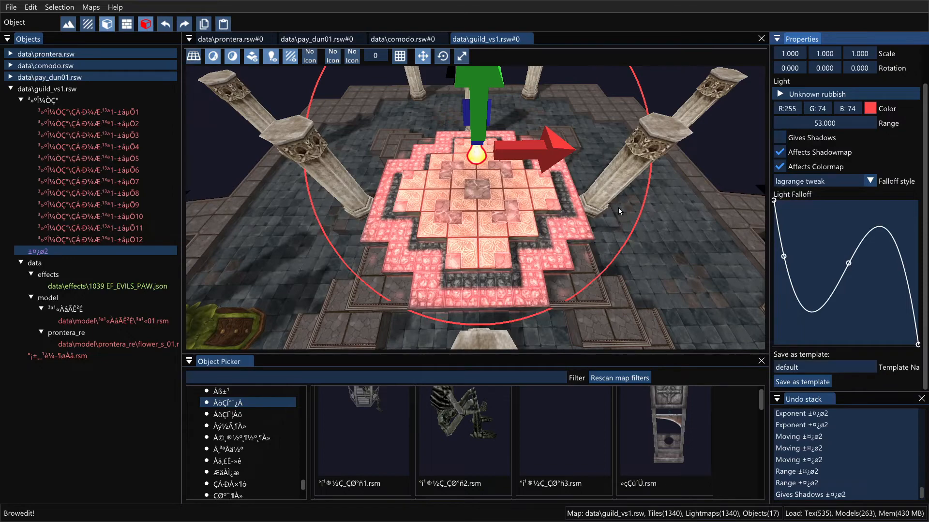
key("ctrl+l")
left_click(364, 308)
Step: Move the falloff curve's second middle point closer to the dip, and add two points forming a peak and a descending slope
left_click_drag(849, 264, 832, 285)
left_click(818, 268)
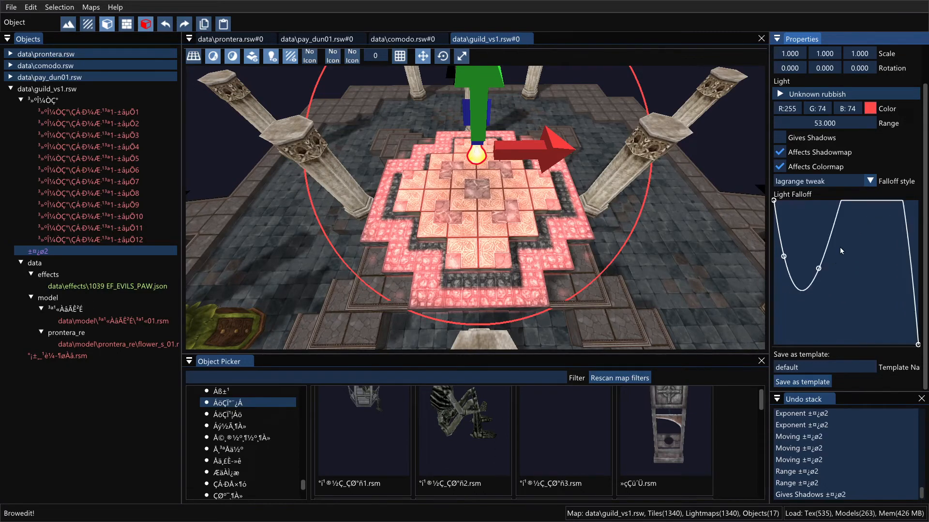
left_click(848, 241)
left_click(878, 283)
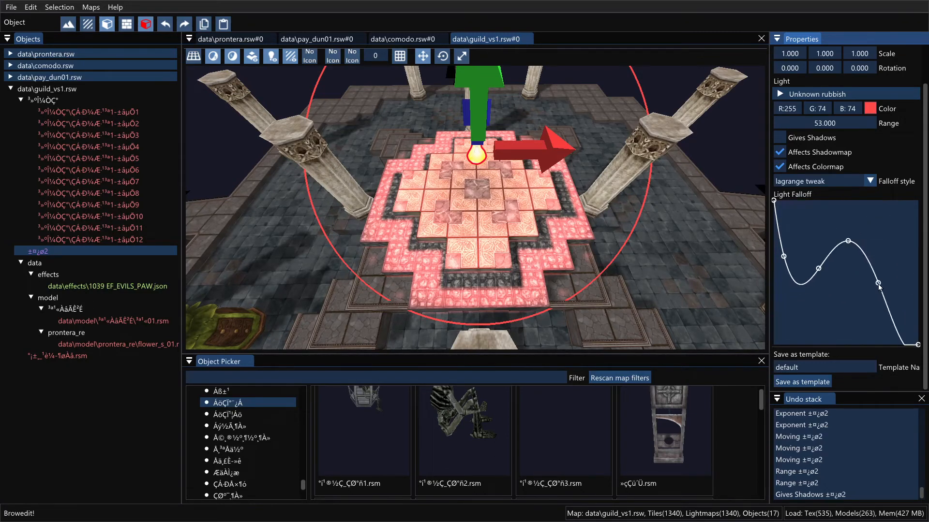
Step: Try an extra point near the tail of the lagrange curve, vary its height, and remove it
left_click(891, 303)
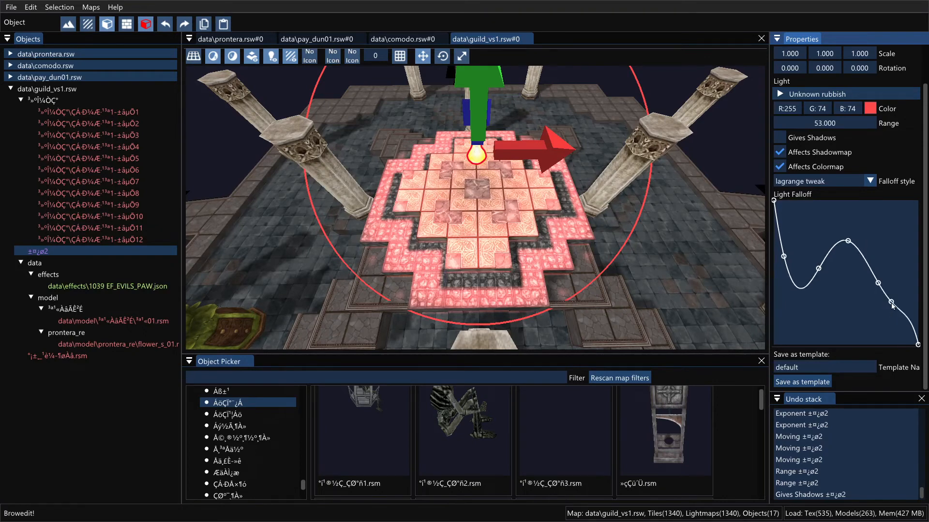
left_click_drag(892, 303, 888, 271)
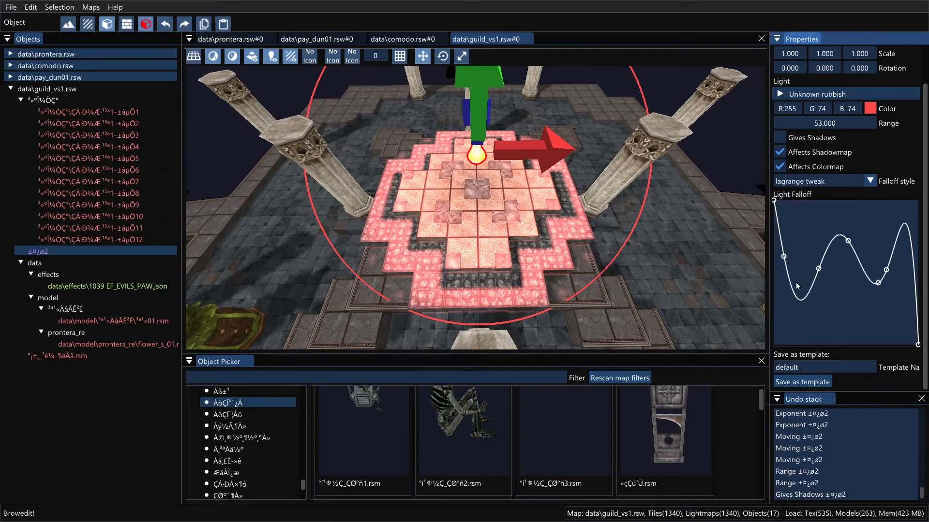
left_click_drag(884, 274, 885, 293)
right_click(885, 292)
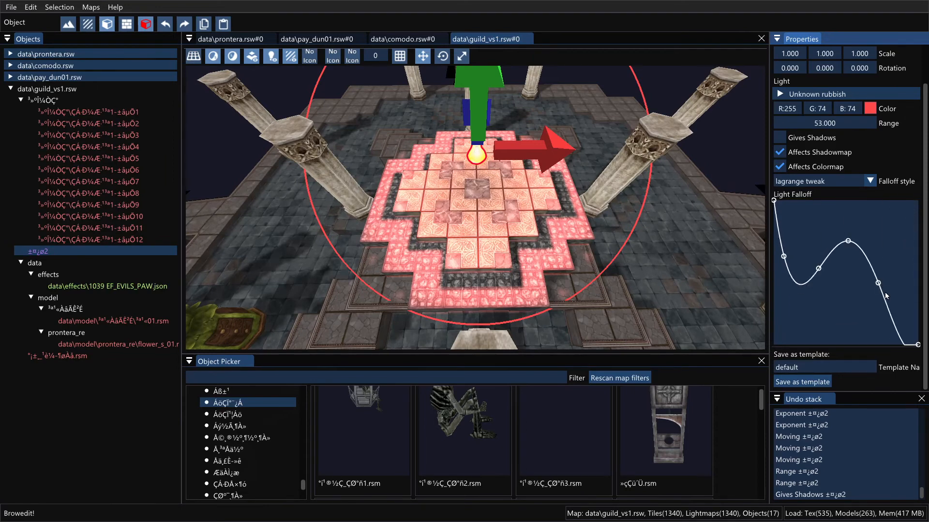
Step: Add points in the dip and just past the peak of the falloff curve, and change the falloff style to spline tweak
left_click(797, 284)
left_click(871, 269)
left_click(890, 306)
left_click_drag(890, 306, 914, 341)
left_click(808, 183)
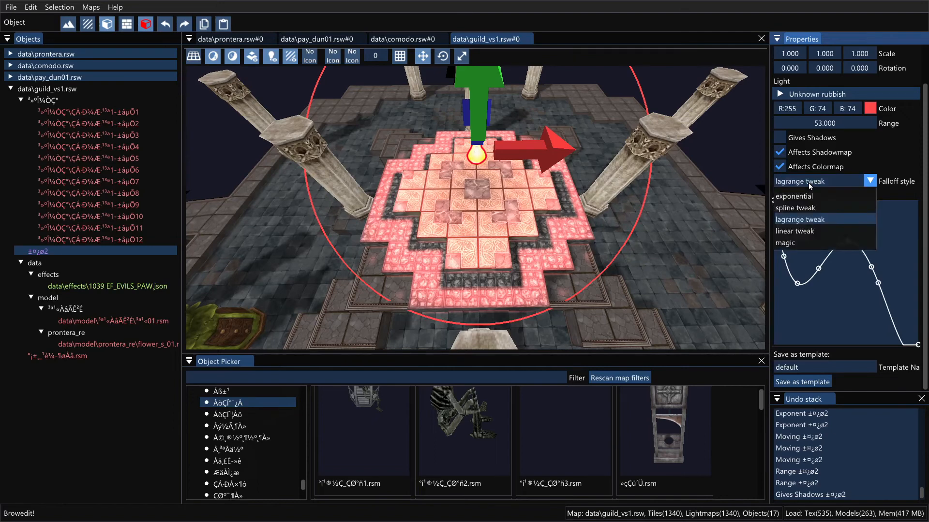
left_click(800, 208)
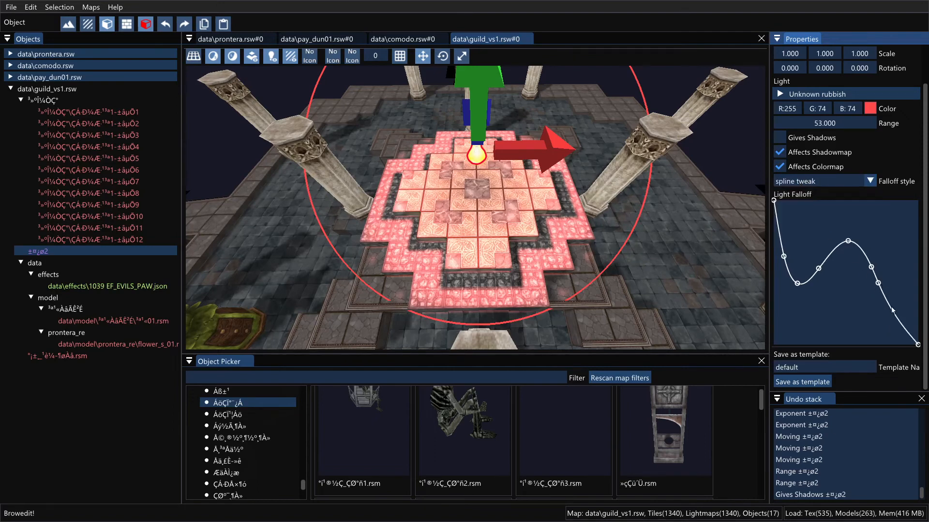
Step: Remove the three falloff curve points from the peak onward
left_click_drag(897, 314, 882, 291)
right_click(877, 283)
right_click(871, 268)
right_click(848, 242)
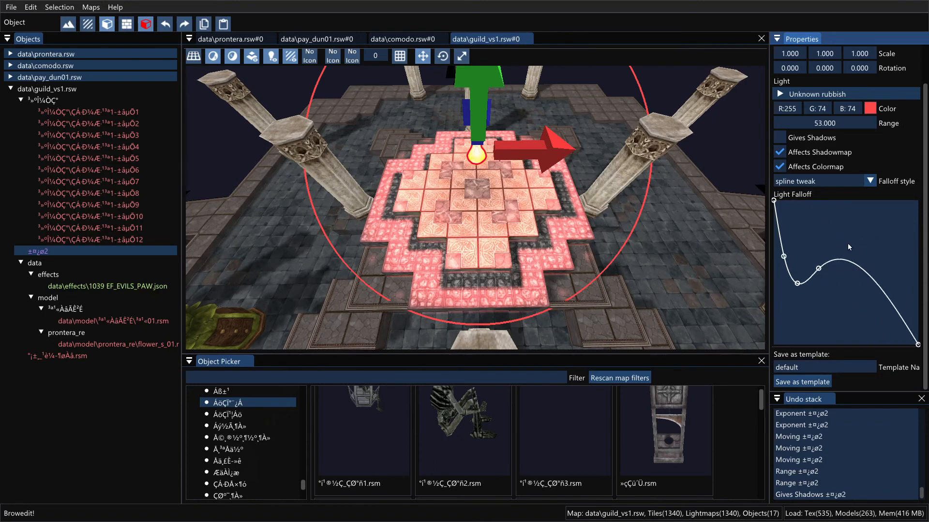
Step: Raise the point after the dip to steepen the spline's rise, and add two points along the descending tail
left_click_drag(819, 268, 805, 254)
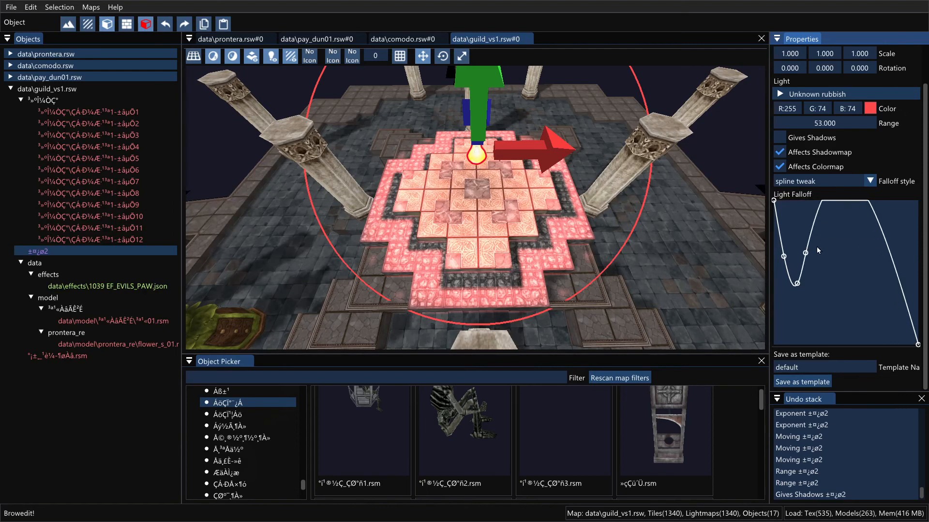
left_click(856, 236)
left_click_drag(859, 247, 874, 288)
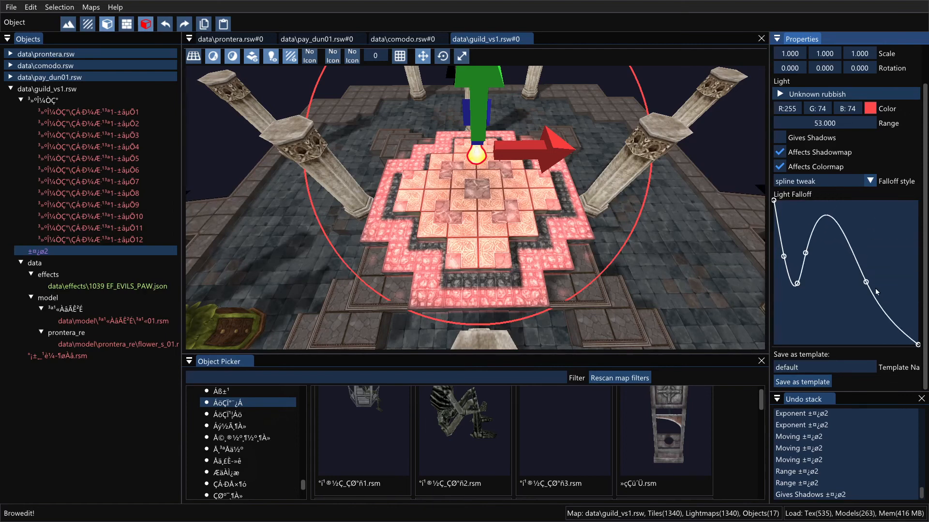
left_click(889, 301)
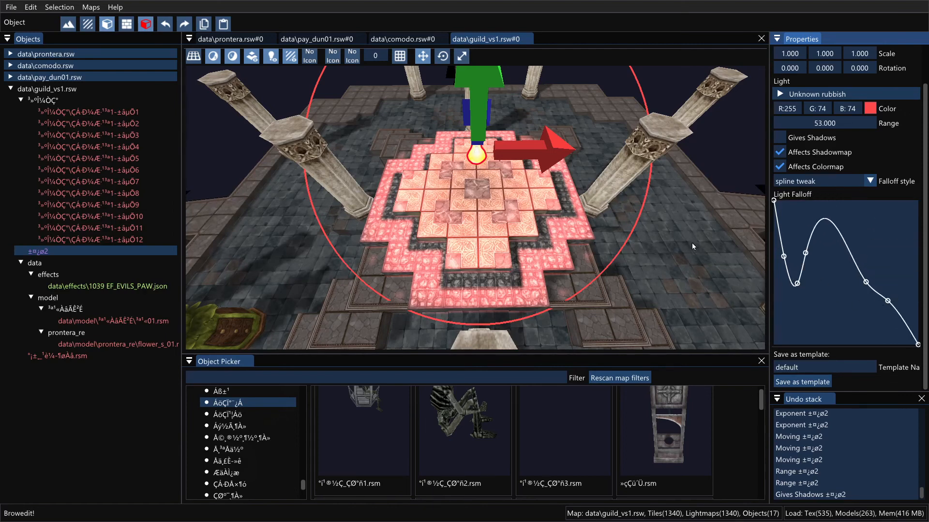
Step: Paste a copy of the light, offset it toward the neighbouring pillar, and set its color to blue (R 74, G 129, B 255)
left_click(477, 160)
key("ctrl+c")
key("ctrl+v")
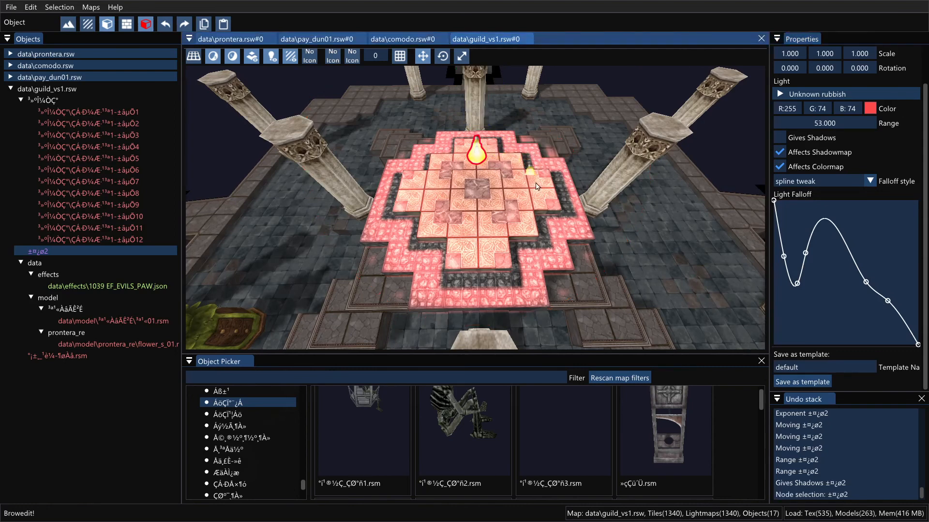
left_click(536, 194)
left_click_drag(553, 155, 576, 121)
mouse_move(599, 159)
left_mouse_down()
mouse_move(625, 159)
mouse_move(616, 162)
left_mouse_up()
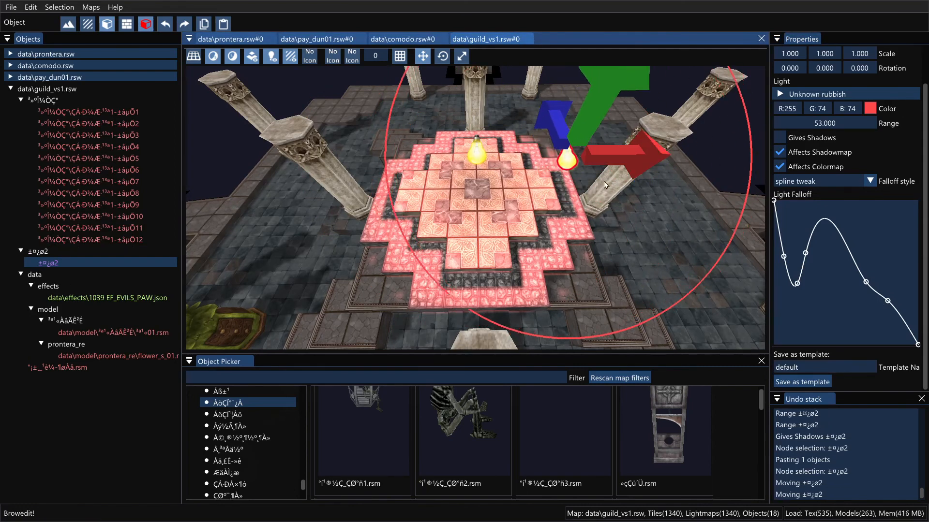
left_click(865, 108)
left_click_drag(878, 225, 878, 214)
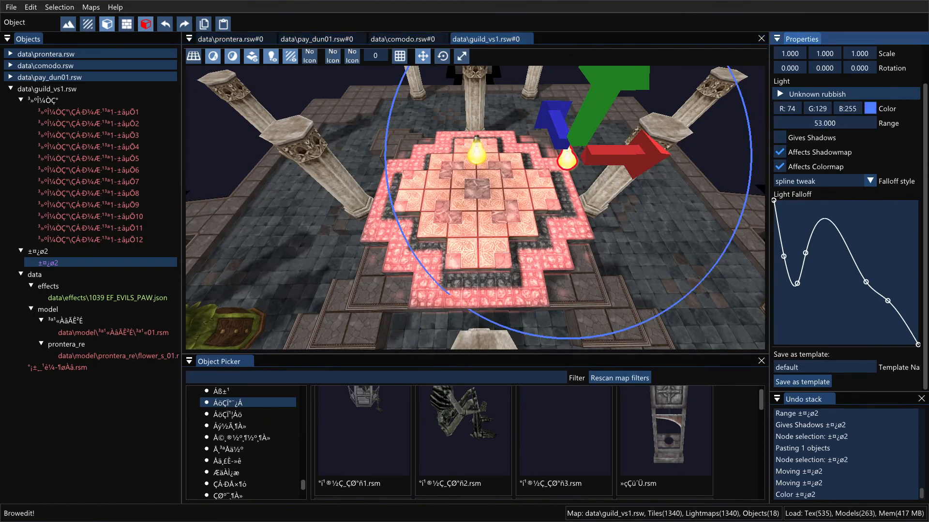
Step: Select the original red light and its blue copy together
left_click(478, 158)
left_click(479, 161)
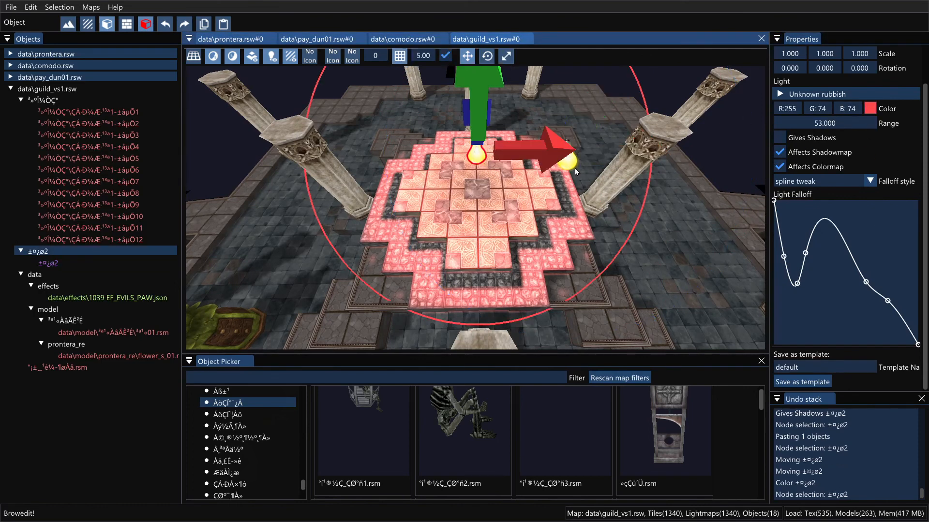
left_click(570, 167, "shift")
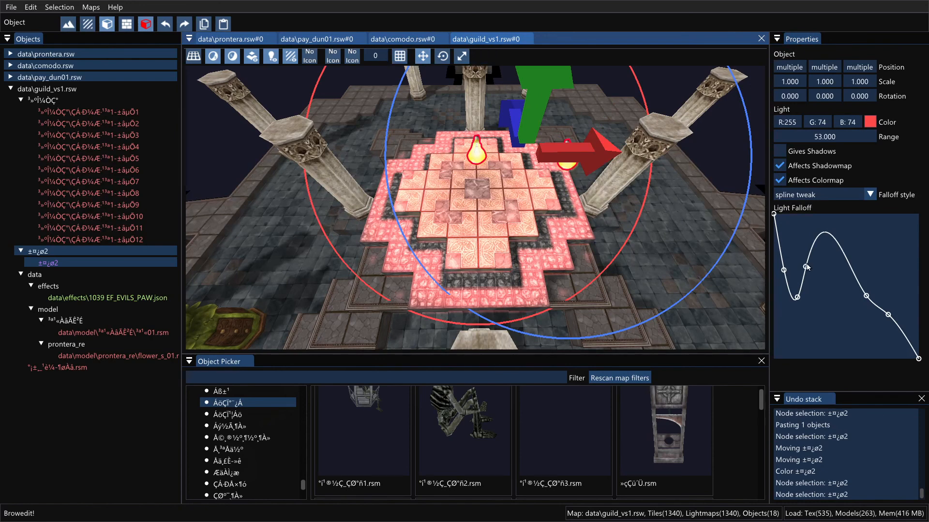